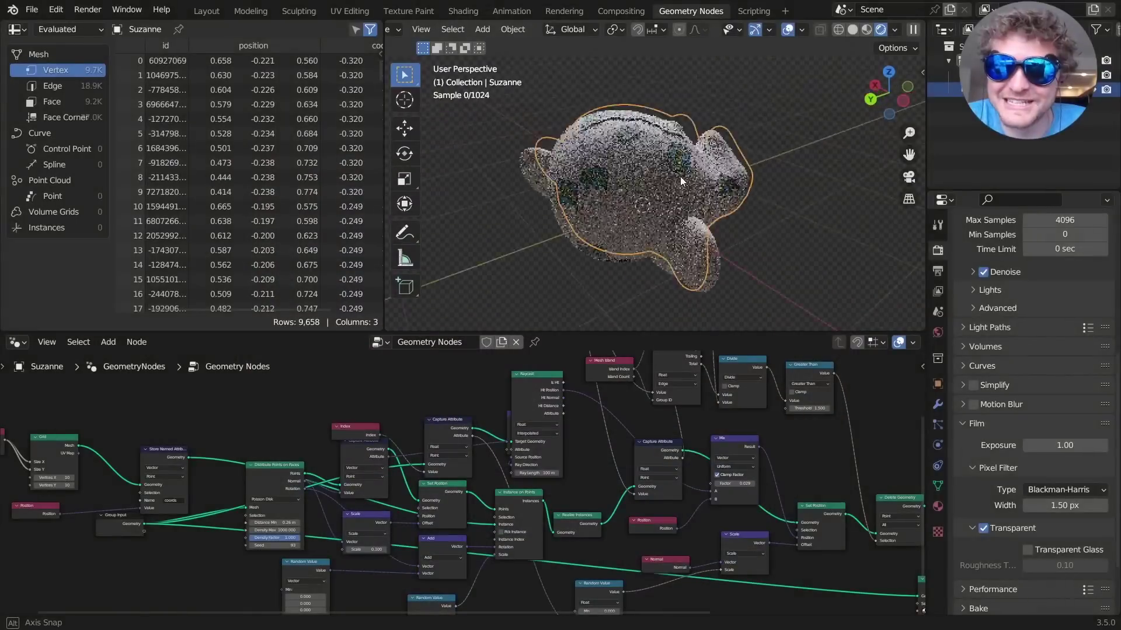
# Set the seed of the Distribute Points on Faces node to 95 to redistribute the stickers on the monkey head.
pyautogui.moveTo(680, 177); pyautogui.dragTo(639, 175, button='middle')
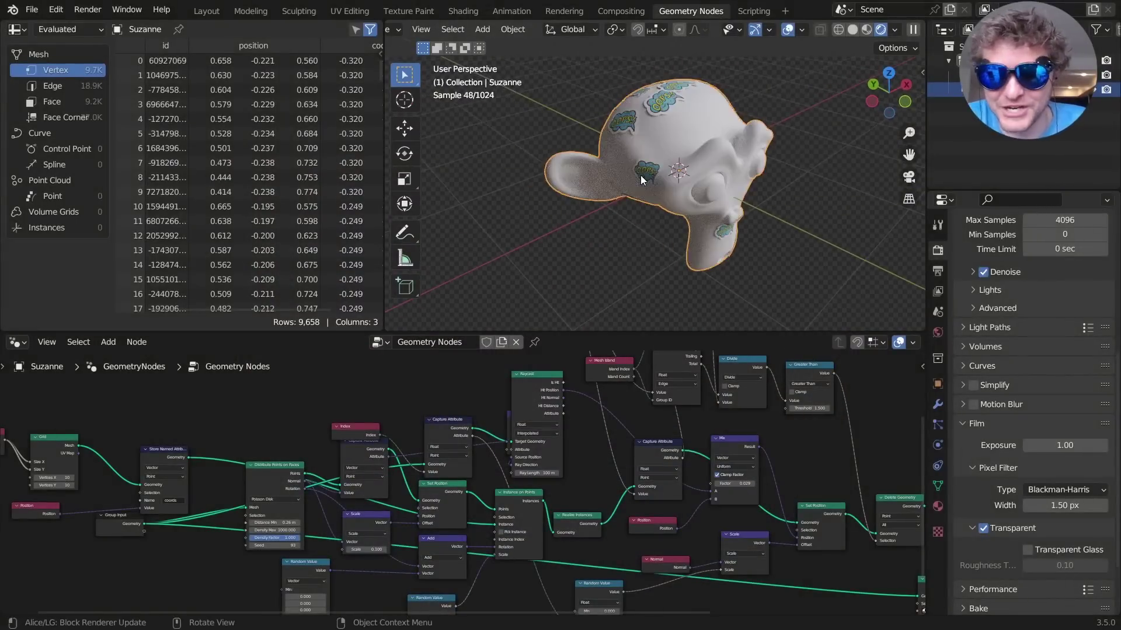
pyautogui.moveTo(304, 448); pyautogui.dragTo(499, 391, button='middle')
pyautogui.scroll(3, 482, 482)
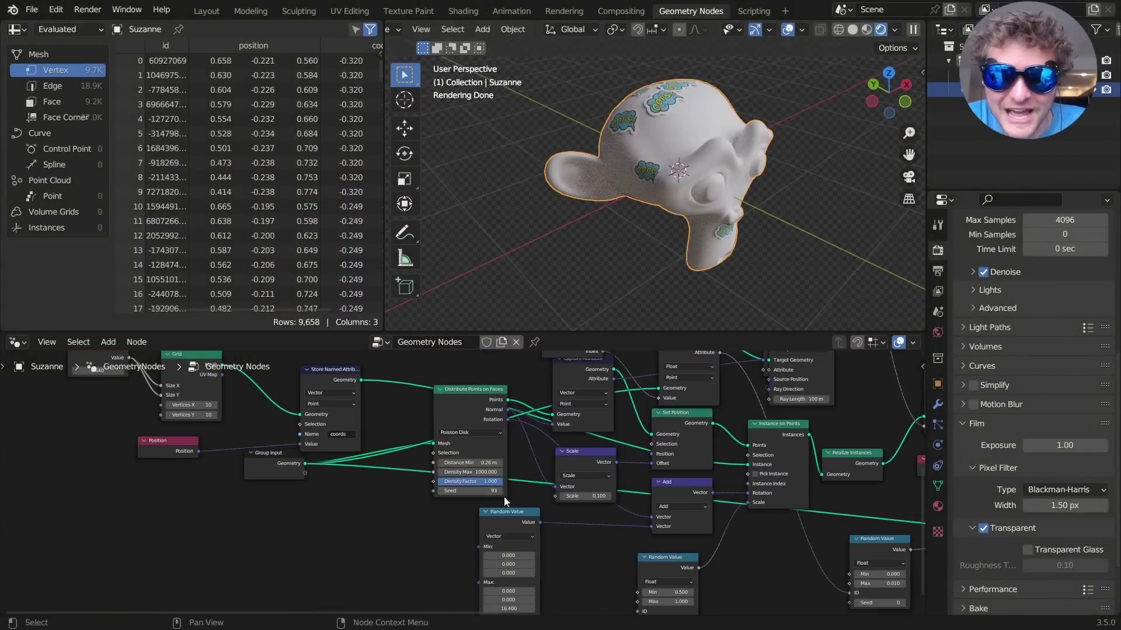
pyautogui.click(501, 492)
pyautogui.click(500, 492)
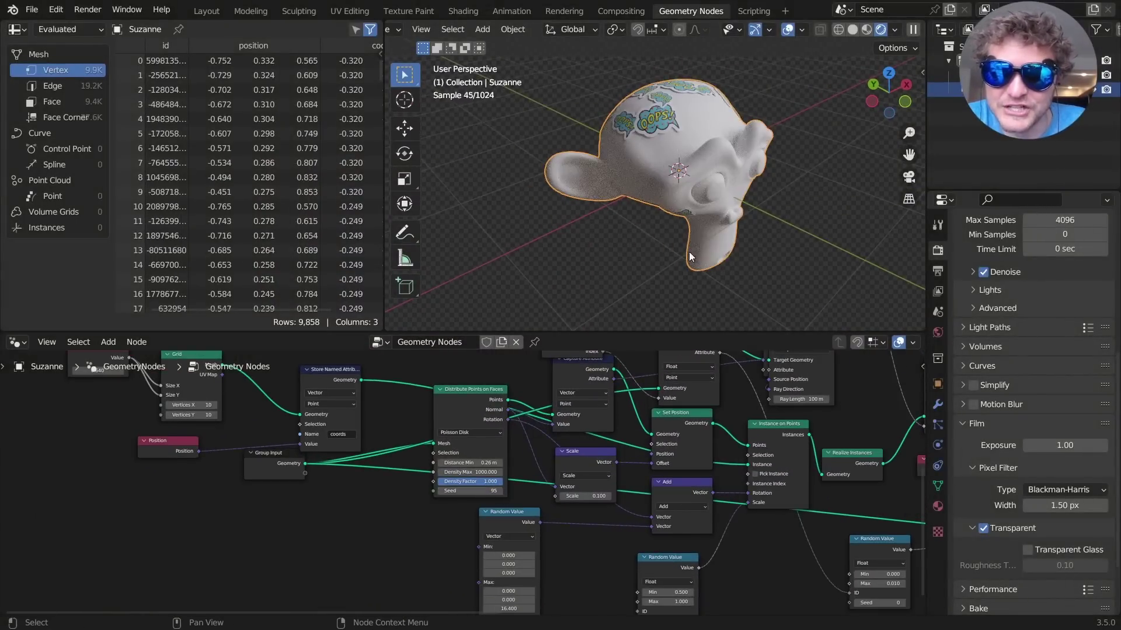
pyautogui.moveTo(689, 251); pyautogui.dragTo(683, 194, button='middle')
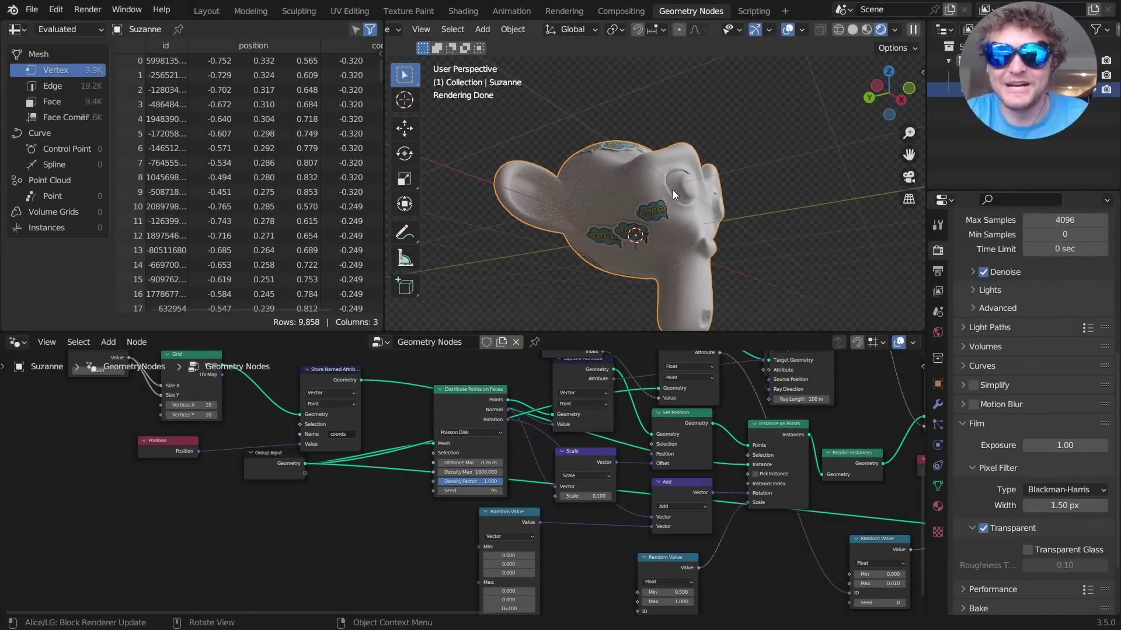
# Examine the sticker placement on the monkey head and the Mesh Island, Accumulate Field and Greater Than part of the node tree.
pyautogui.moveTo(672, 191); pyautogui.dragTo(625, 278, button='middle')
pyautogui.scroll(-6, 742, 427)
pyautogui.moveTo(694, 437); pyautogui.dragTo(461, 496, button='middle')
pyautogui.scroll(5, 649, 423)
pyautogui.scroll(4, 569, 444)
pyautogui.scroll(-4, 603, 411)
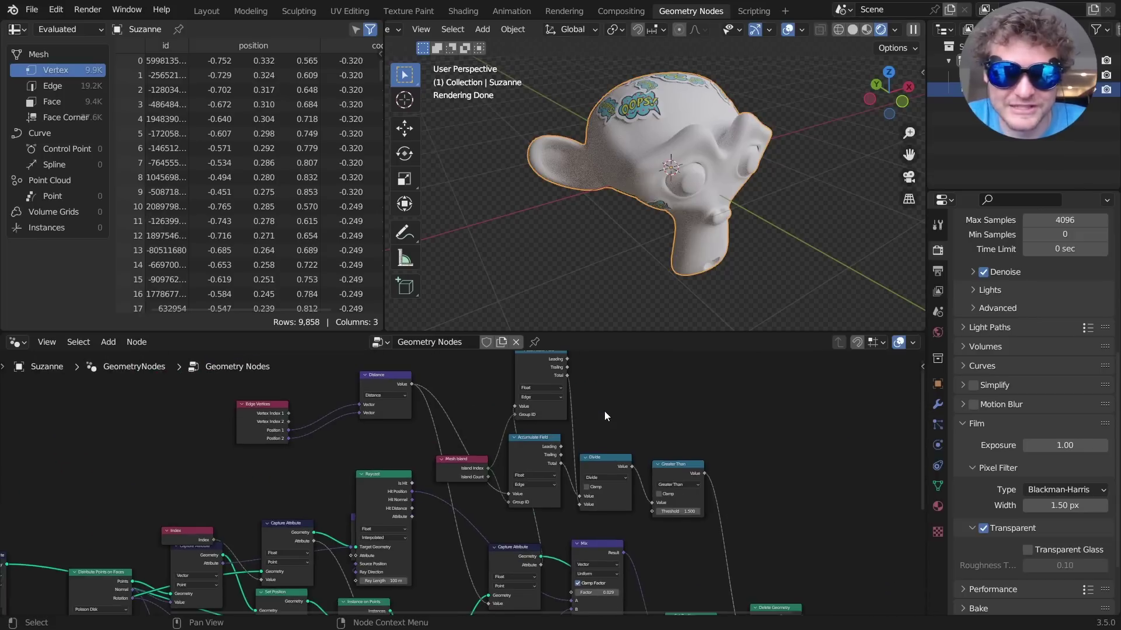
# Start a new General file without saving the changes to the current one.
pyautogui.hotkey('ctrl', 'n')
pyautogui.click(559, 408)
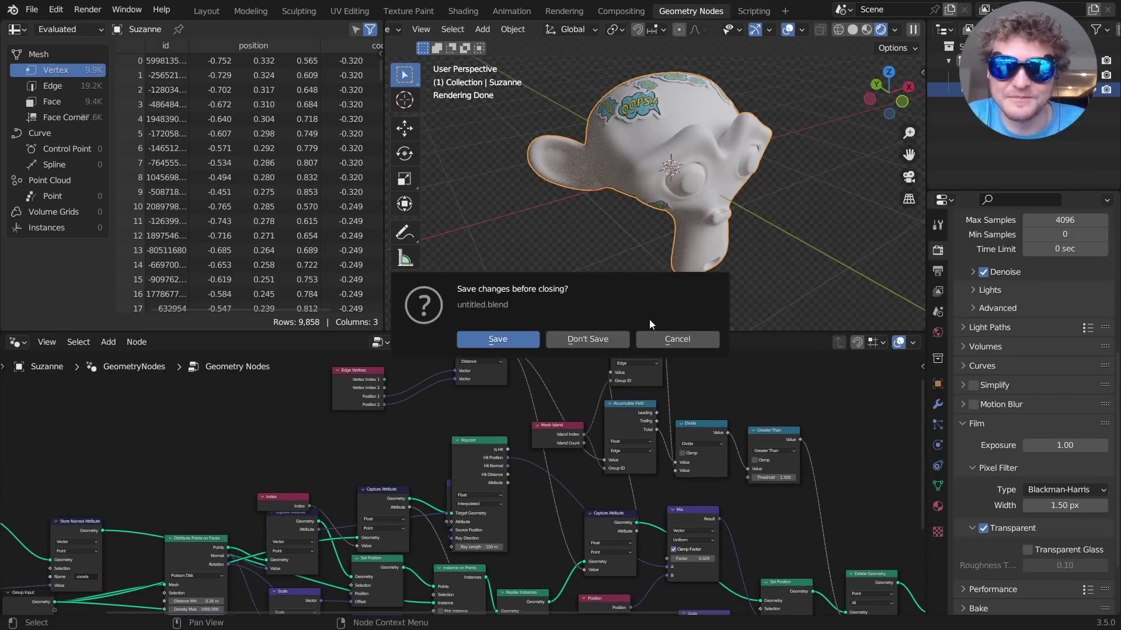
pyautogui.click(597, 338)
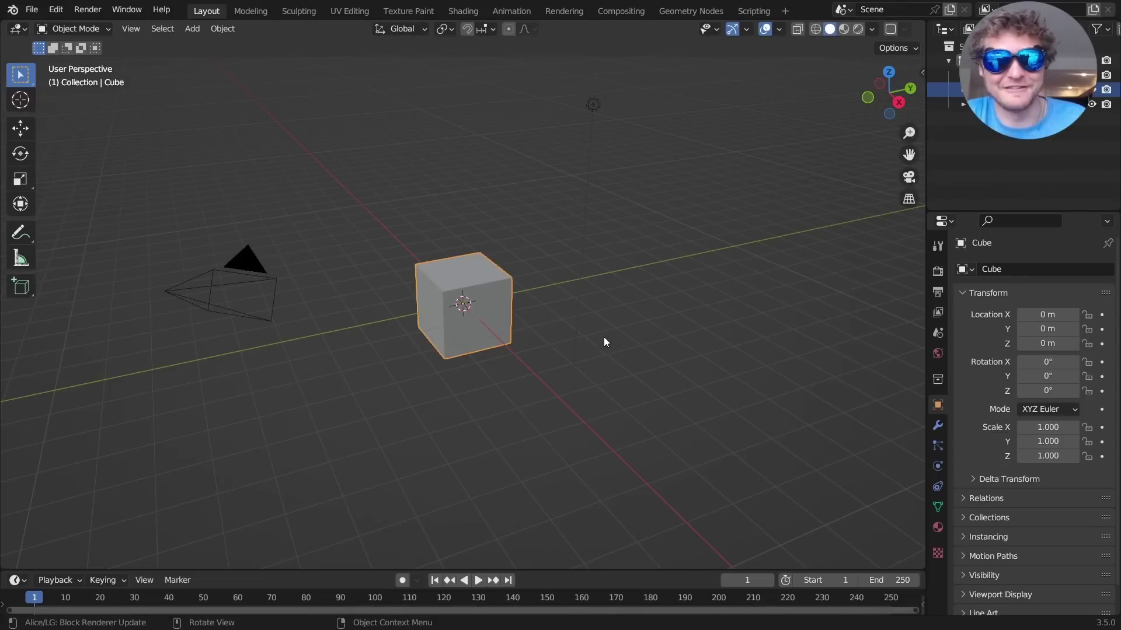
# Delete all default scene objects and add a Monkey mesh at the origin.
pyautogui.press('a')
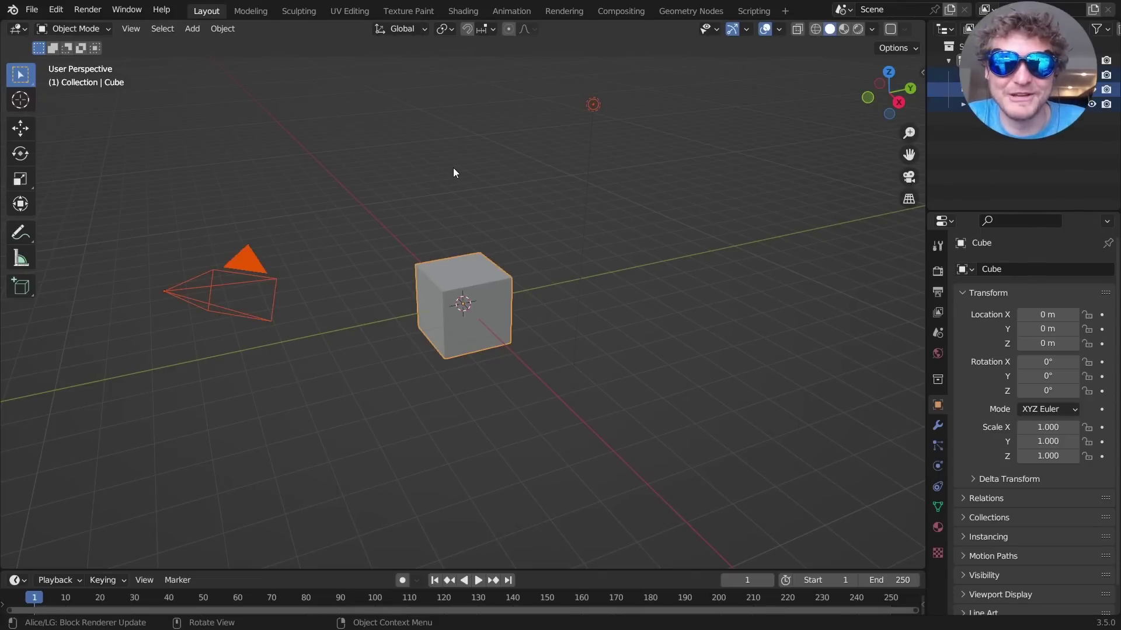
pyautogui.press('x')
pyautogui.click(454, 173)
pyautogui.hotkey('shift', 'a')
pyautogui.moveTo(454, 171)
pyautogui.click(528, 308)
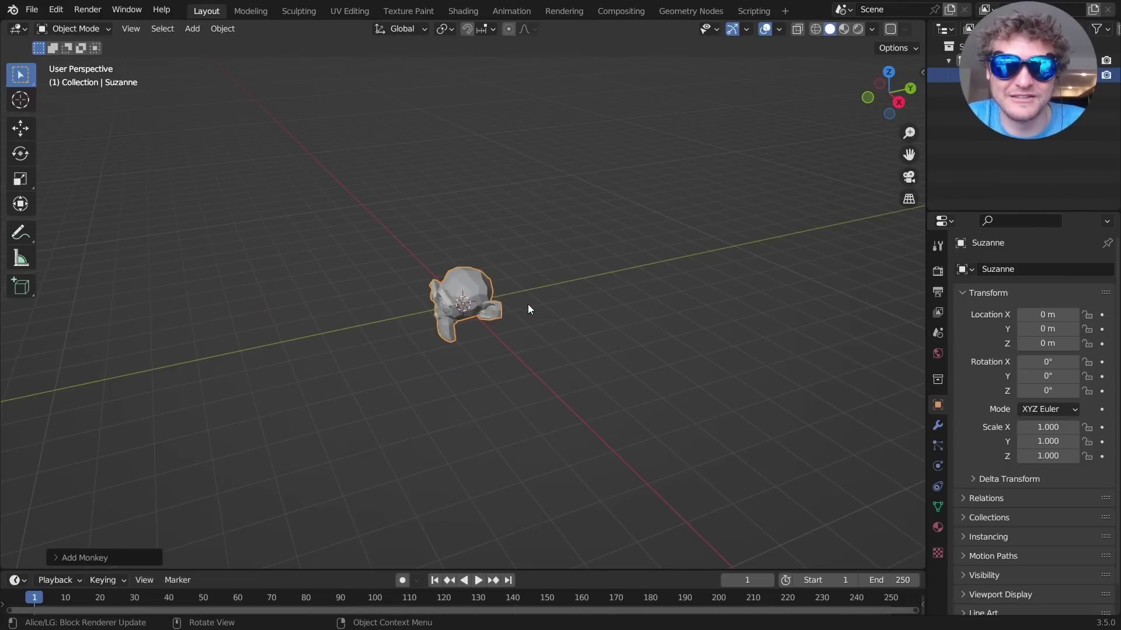
pyautogui.scroll(6, 480, 301)
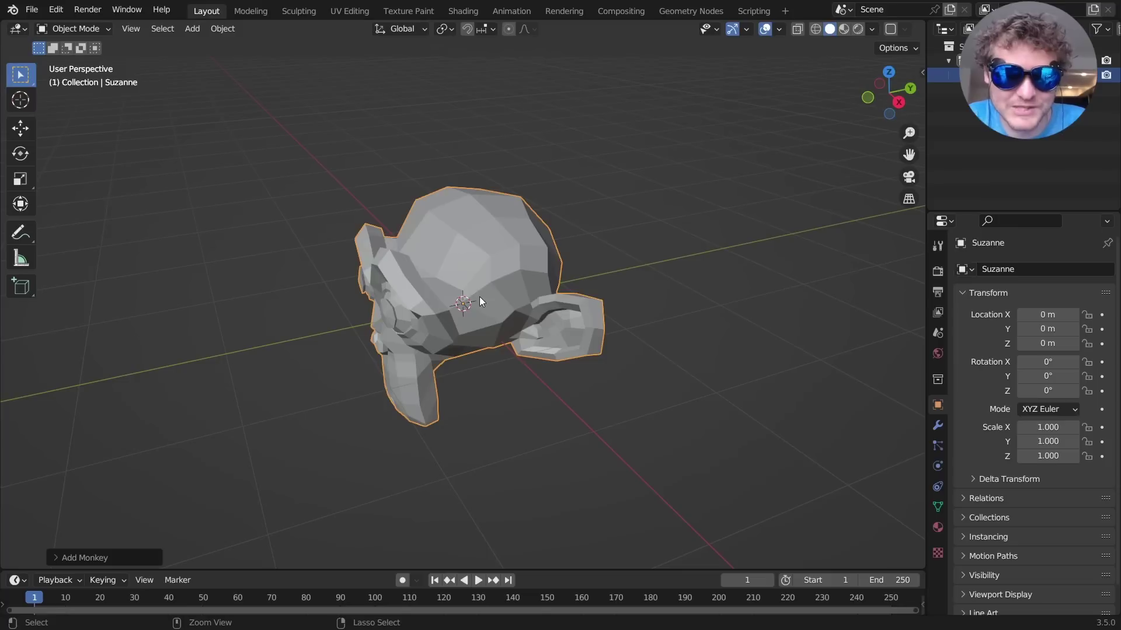
# Add a Subdivision modifier to the monkey, apply it and shade the mesh smooth.
pyautogui.hotkey('ctrl', '3')
pyautogui.moveTo(453, 248); pyautogui.dragTo(449, 284, button='middle')
pyautogui.click(938, 427)
pyautogui.hotkey('ctrl', 'a')
pyautogui.rightClick(499, 266)
pyautogui.click(500, 269)
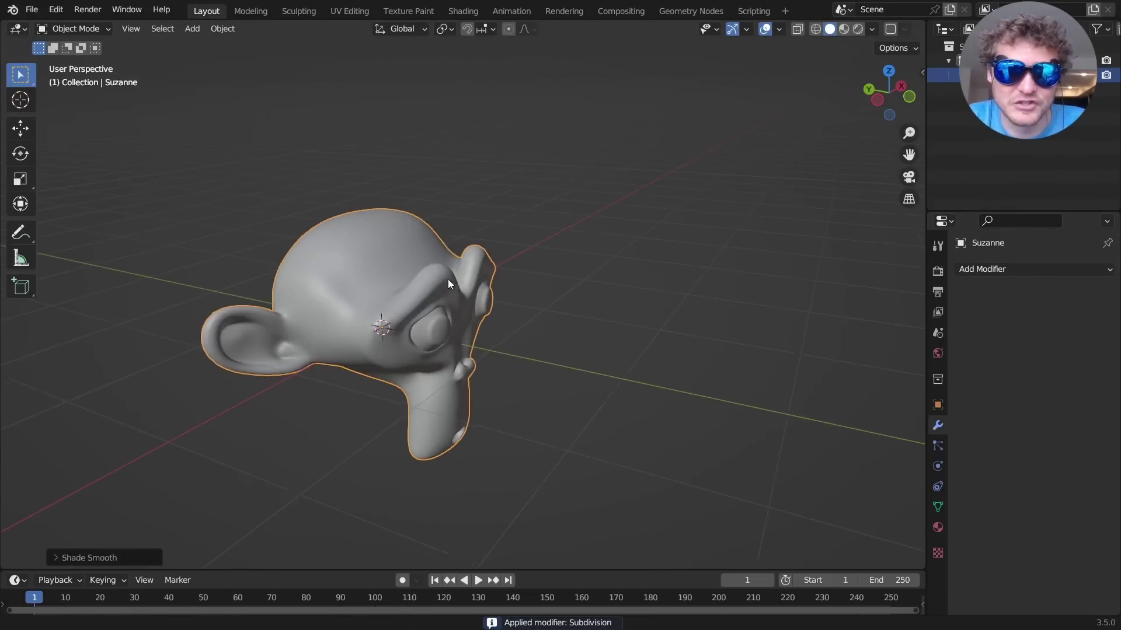
# Switch to the Geometry Nodes workspace and create a new node tree on the monkey.
pyautogui.click(690, 10)
pyautogui.click(464, 342)
pyautogui.scroll(5, 689, 204)
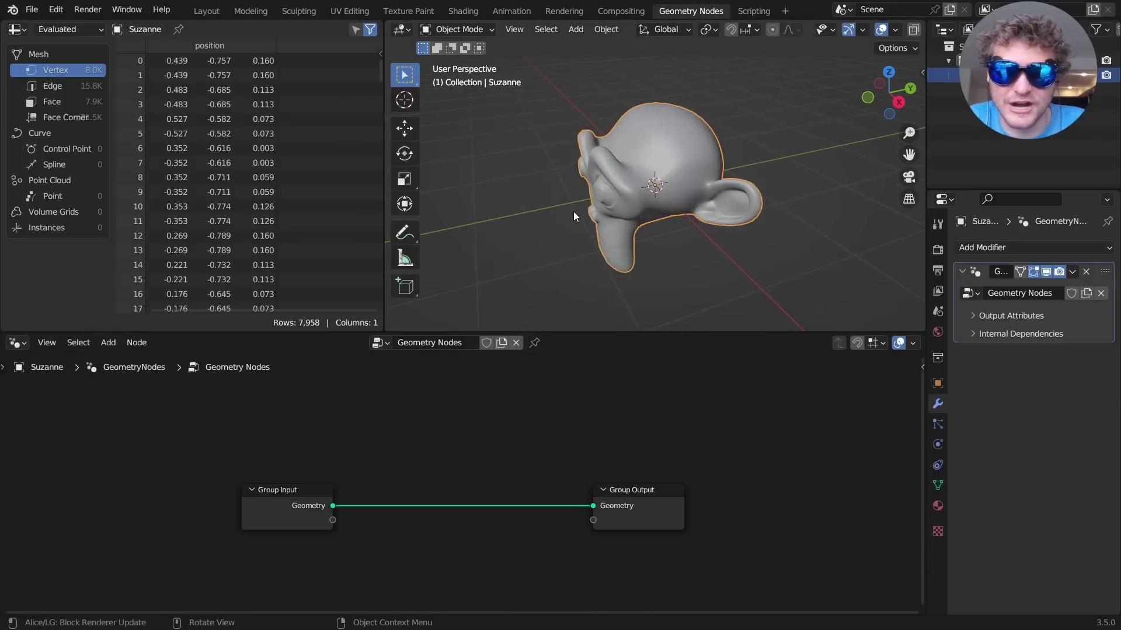
pyautogui.moveTo(573, 211); pyautogui.dragTo(607, 198, button='middle')
pyautogui.keyDown('ctrl'); pyautogui.moveTo(461, 527); pyautogui.dragTo(461, 405, button='right'); pyautogui.keyUp('ctrl')
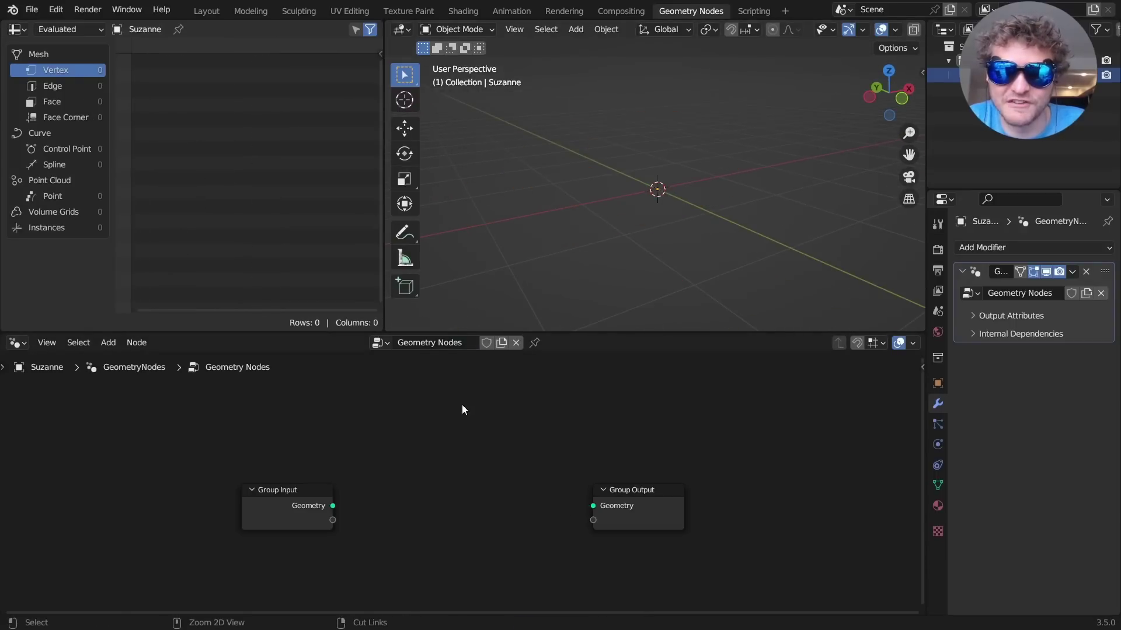
pyautogui.hotkey('ctrl', 'z')
pyautogui.moveTo(636, 239); pyautogui.dragTo(651, 223, button='middle')
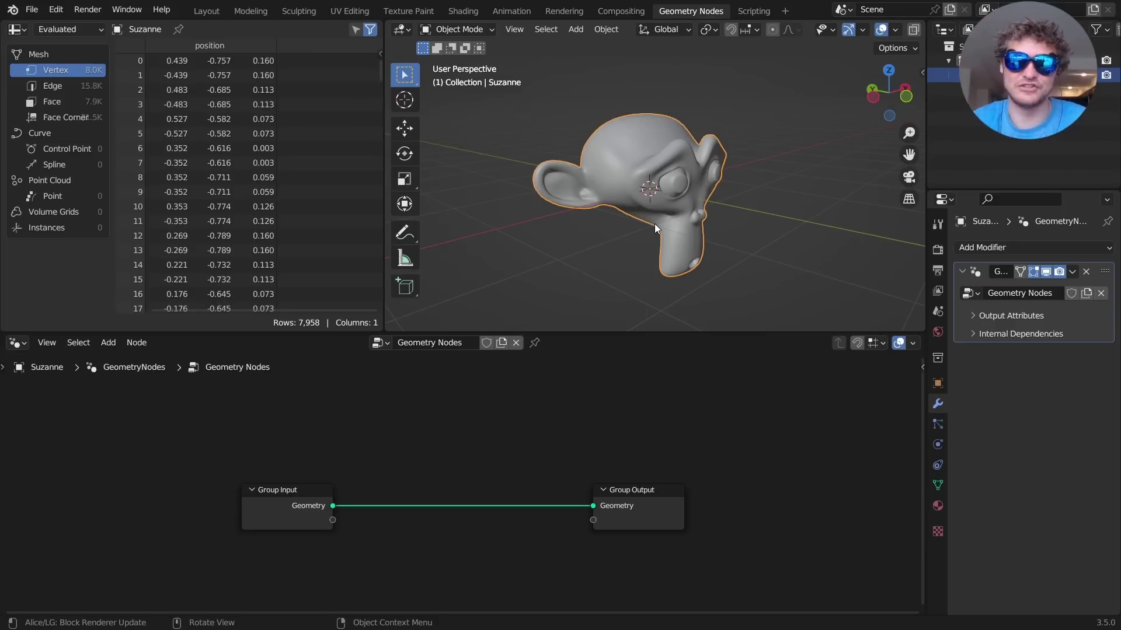
# Add a Distribute Points on Faces node on the link between Group Input and Group Output.
pyautogui.moveTo(459, 410); pyautogui.dragTo(499, 418, button='middle')
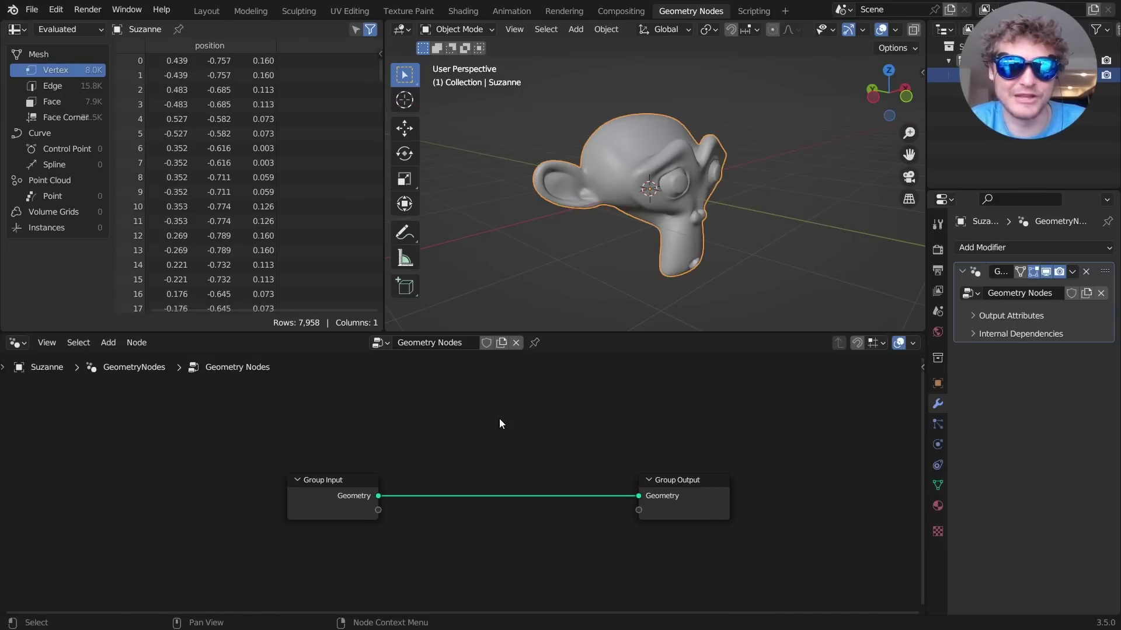
pyautogui.hotkey('shift', 'a')
pyautogui.click(426, 295)
pyautogui.write('distr')
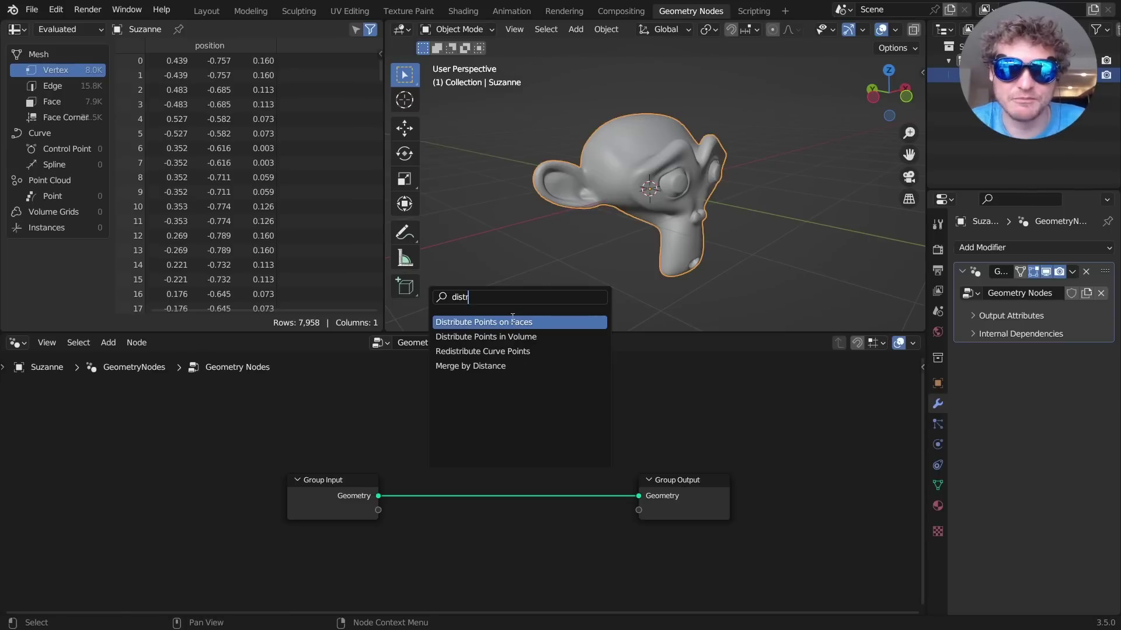
pyautogui.click(513, 322)
pyautogui.click(489, 464)
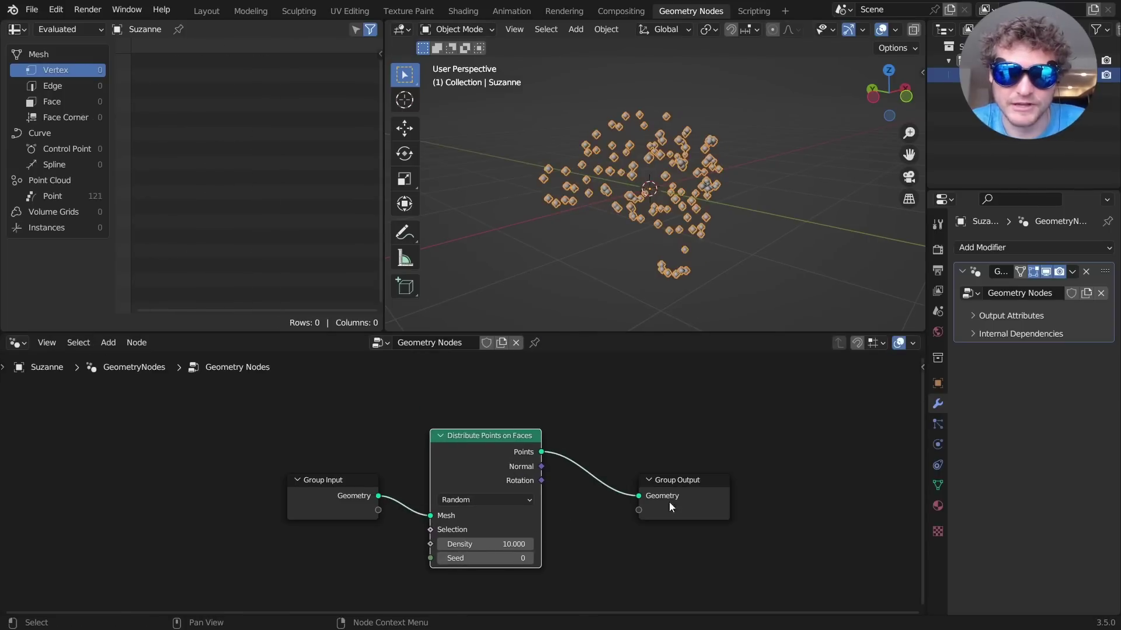
# Move the Group Output node farther from the Distribute Points on Faces node to make room for more nodes.
pyautogui.moveTo(745, 538); pyautogui.dragTo(640, 461)
pyautogui.press('g')
pyautogui.click(880, 463)
pyautogui.moveTo(706, 455); pyautogui.dragTo(506, 464, button='middle')
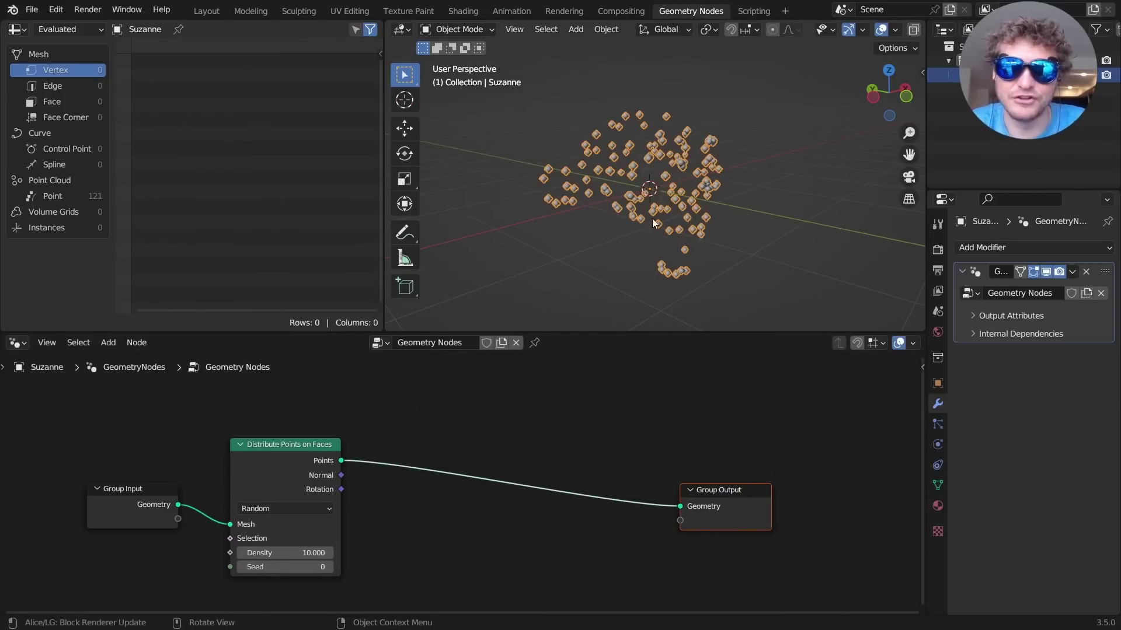
pyautogui.moveTo(652, 219); pyautogui.dragTo(717, 116, button='middle')
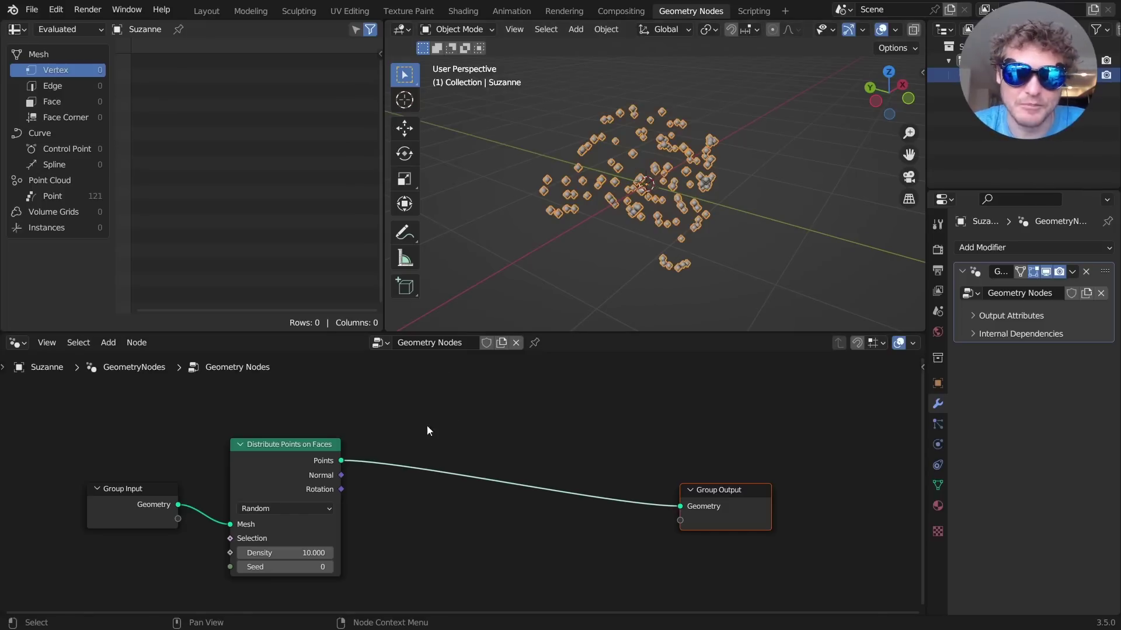
# Insert an Instance on Points node between the Distribute Points on Faces node's Points output and Group Output.
pyautogui.hotkey('shift', 'a')
pyautogui.click(382, 357)
pyautogui.write('instance eon')
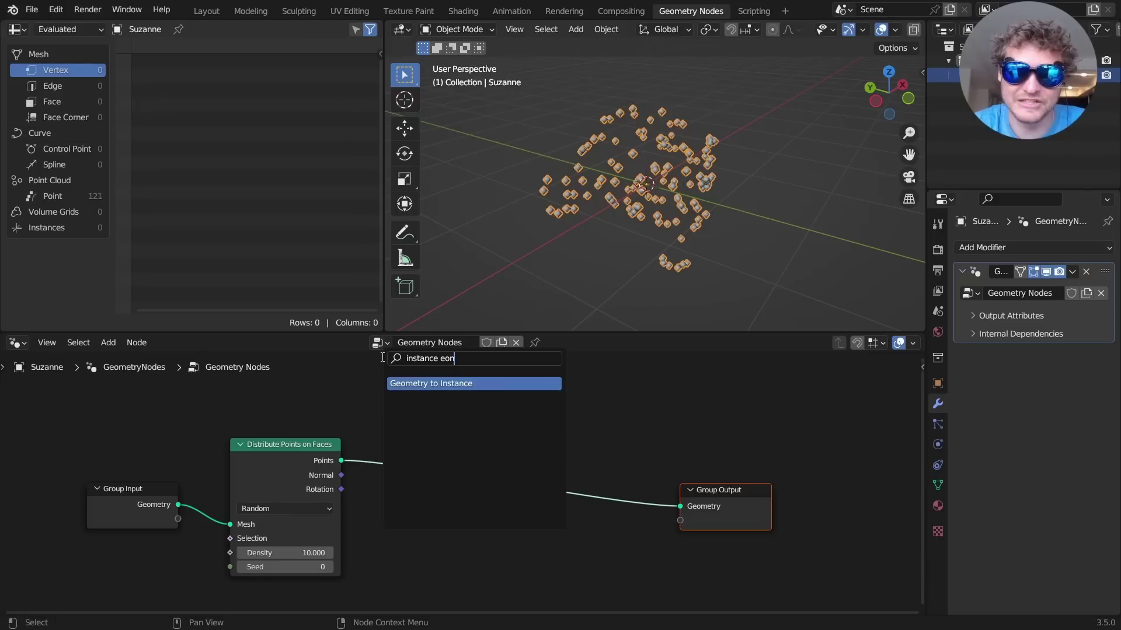
pyautogui.hotkey('ctrl', 'a')
pyautogui.write('instance on')
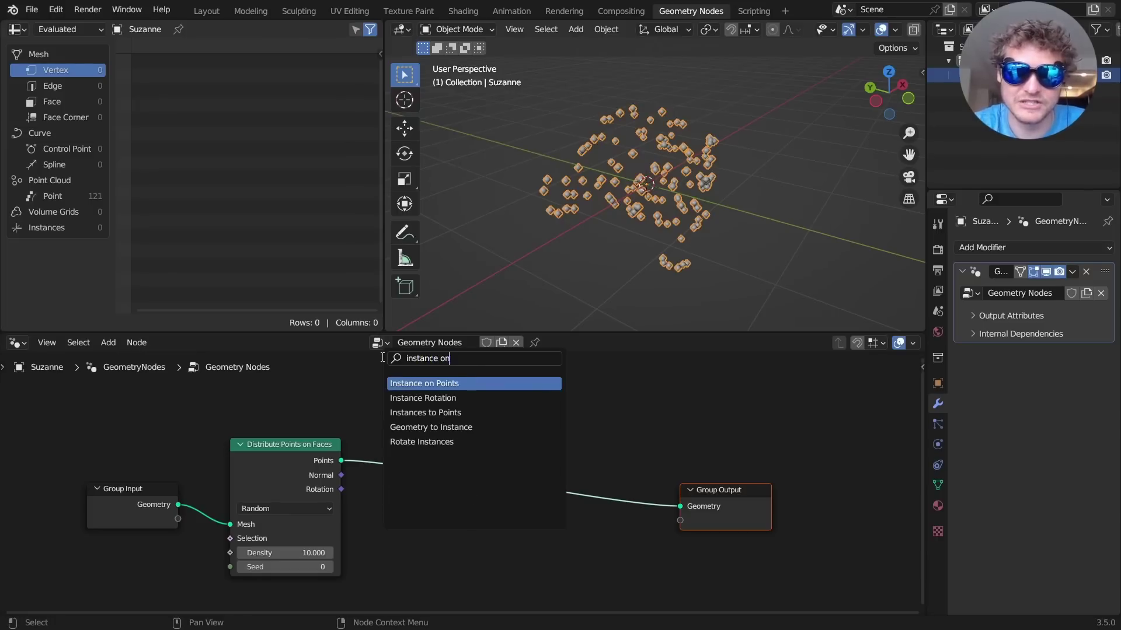
pyautogui.press('Return')
pyautogui.click(463, 408)
# Add a Grid node as the instance and feed the distributed points' Rotation into the Instance on Points rotation.
pyautogui.moveTo(464, 463); pyautogui.dragTo(219, 401)
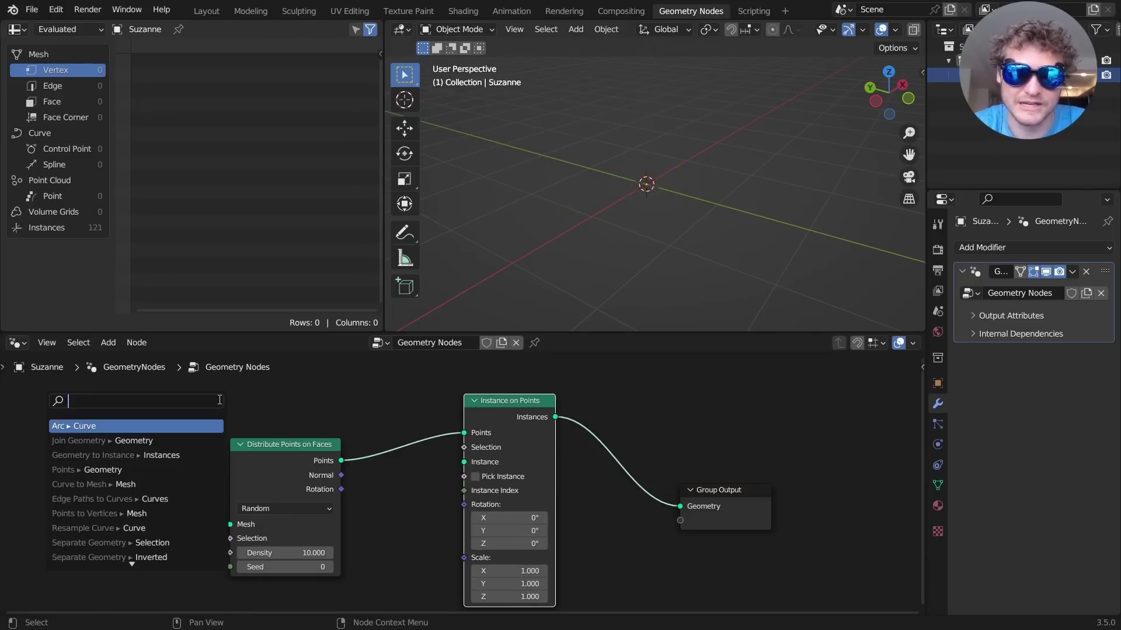
pyautogui.write('gr')
pyautogui.click(82, 441)
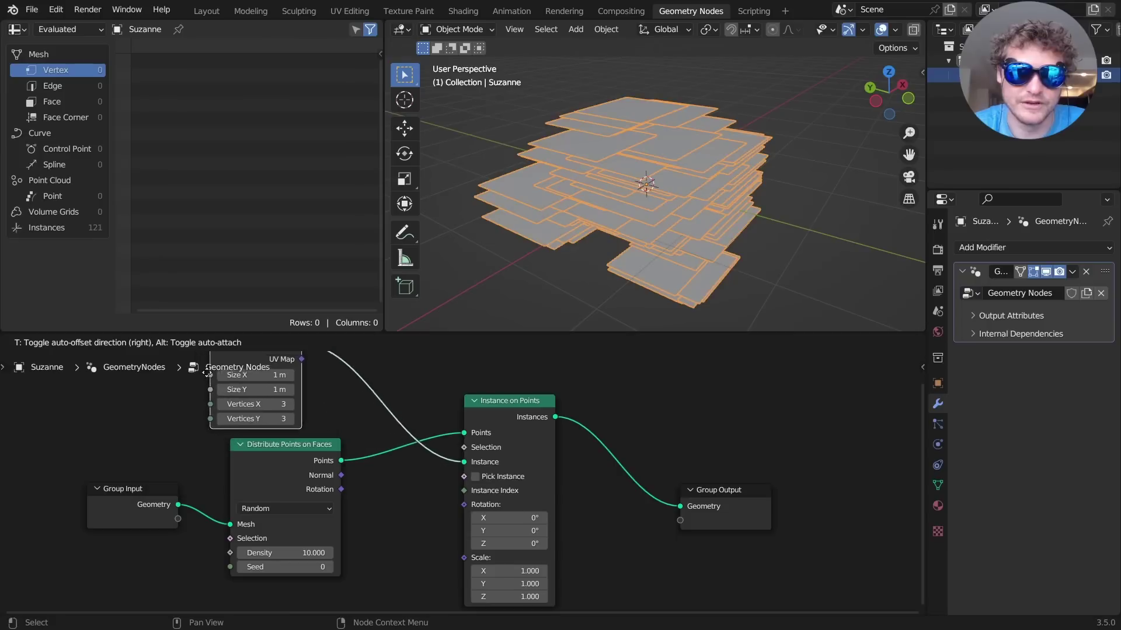
pyautogui.click(338, 486)
pyautogui.moveTo(341, 493); pyautogui.dragTo(465, 507)
pyautogui.moveTo(668, 216); pyautogui.dragTo(702, 195, button='middle')
# Add a Value node, connect it to the Grid's Size X and Size Y, and set it to 0.310.
pyautogui.moveTo(448, 468); pyautogui.dragTo(677, 503, button='middle')
pyautogui.hotkey('shift', 'a')
pyautogui.write('va')
pyautogui.press('Return')
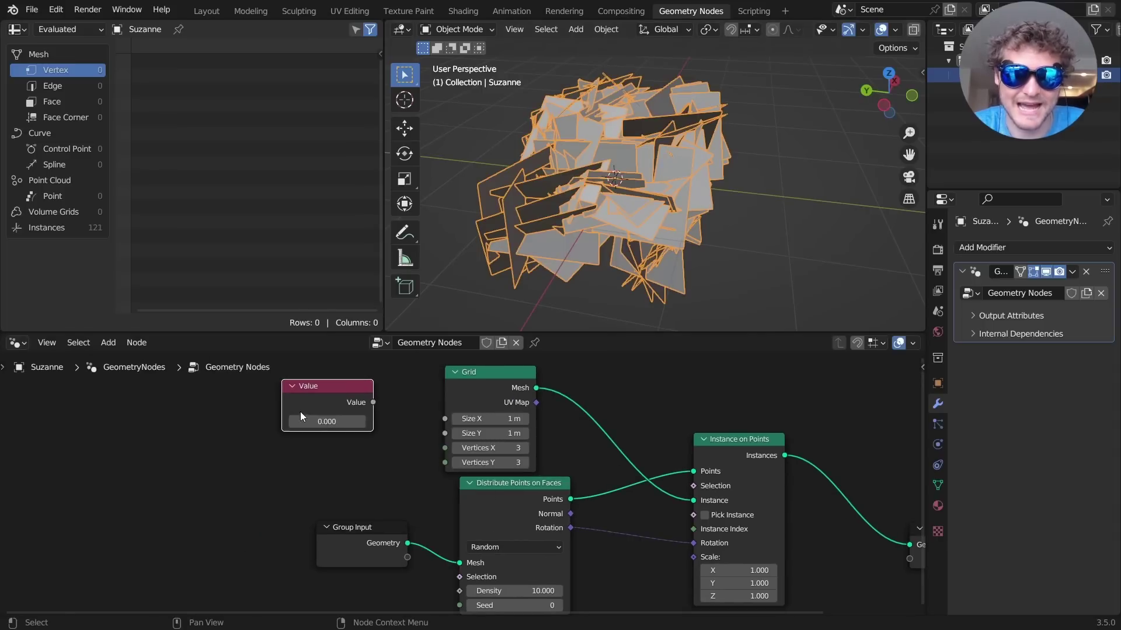
pyautogui.moveTo(373, 405)
pyautogui.mouseDown()
pyautogui.moveTo(453, 415)
pyautogui.moveTo(347, 390)
pyautogui.moveTo(372, 402)
pyautogui.mouseUp()
pyautogui.moveTo(339, 421); pyautogui.dragTo(350, 421)
pyautogui.moveTo(551, 145); pyautogui.dragTo(571, 167, button='middle')
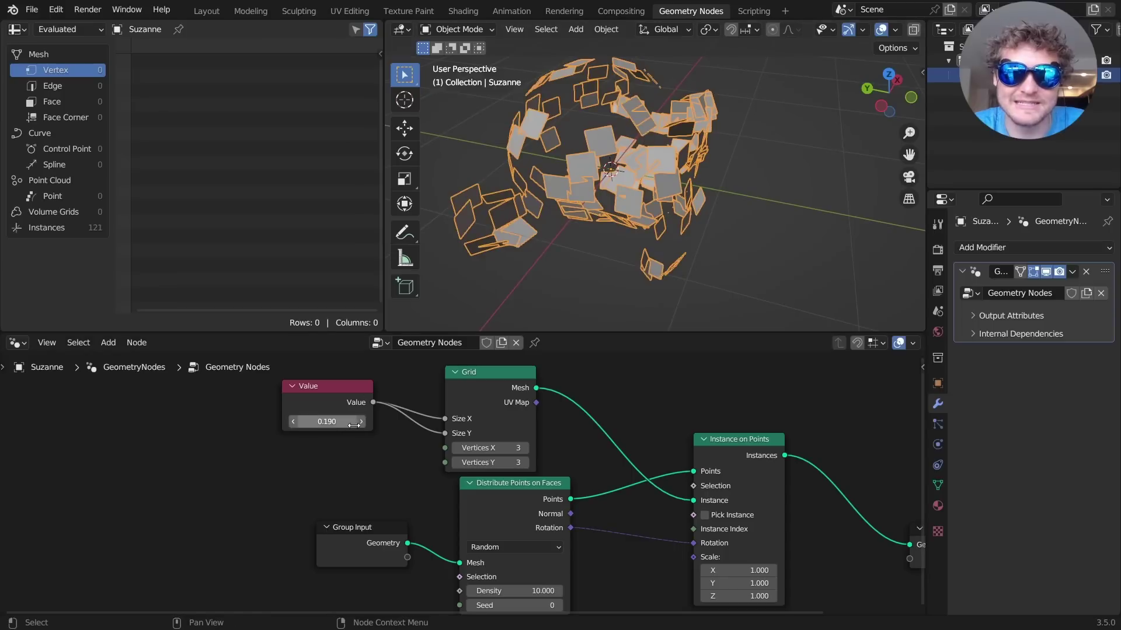
pyautogui.moveTo(327, 422); pyautogui.dragTo(343, 422)
# Combine the instanced grids with the original Group Input mesh through a Join Geometry node ahead of Group Output.
pyautogui.scroll(-2, 617, 435)
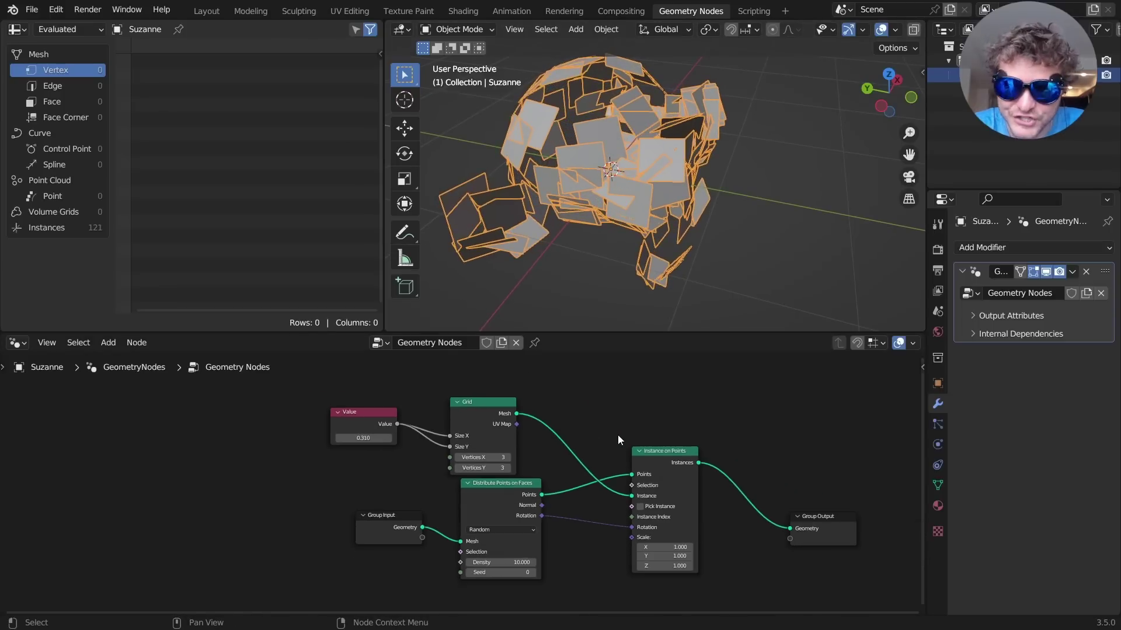
pyautogui.keyDown('ctrl'); pyautogui.keyDown('shift'); pyautogui.moveTo(667, 456); pyautogui.dragTo(395, 517, button='right'); pyautogui.keyUp('shift'); pyautogui.keyUp('ctrl')
pyautogui.scroll(4, 639, 133)
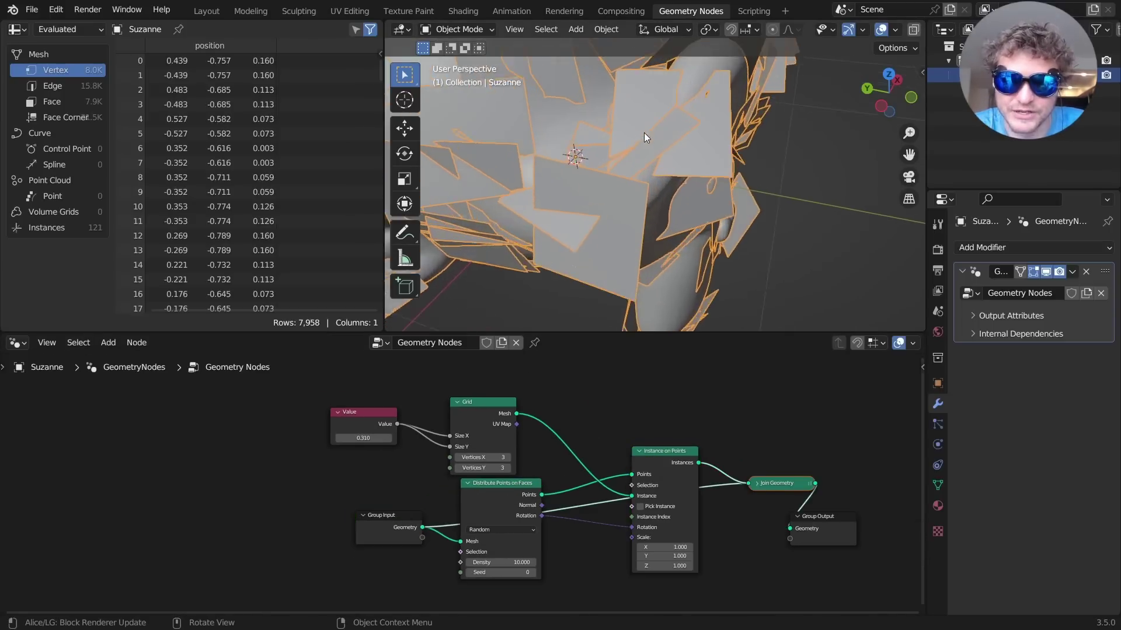
pyautogui.moveTo(643, 131); pyautogui.dragTo(569, 236, button='middle')
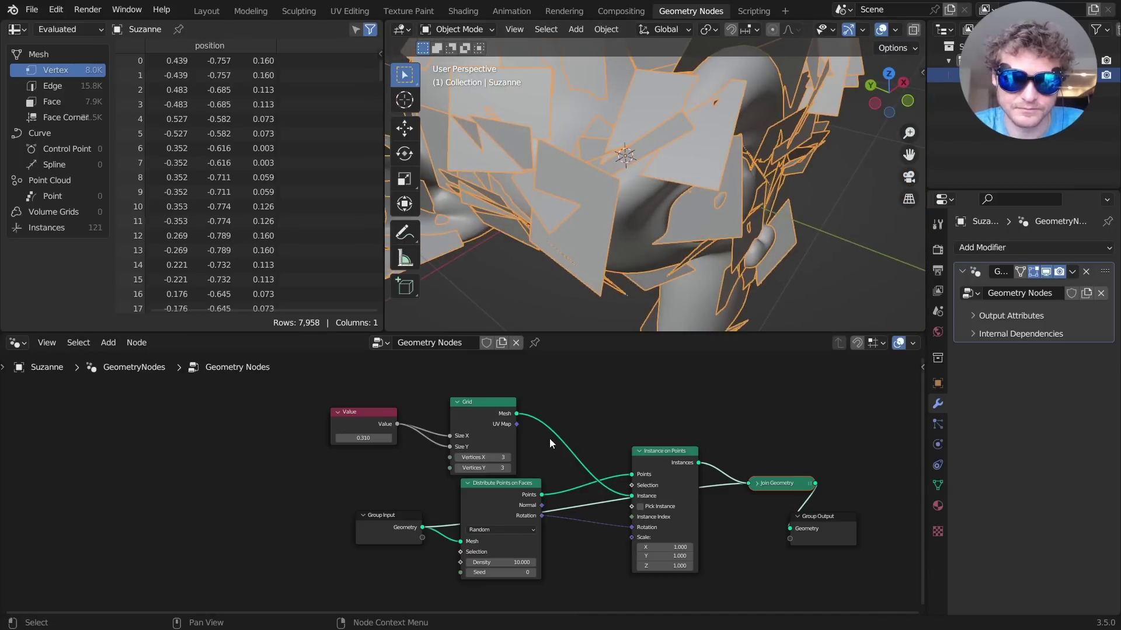
# Set both Vertices X and Vertices Y of the Grid node to 10.
pyautogui.click(492, 459)
pyautogui.write('1')
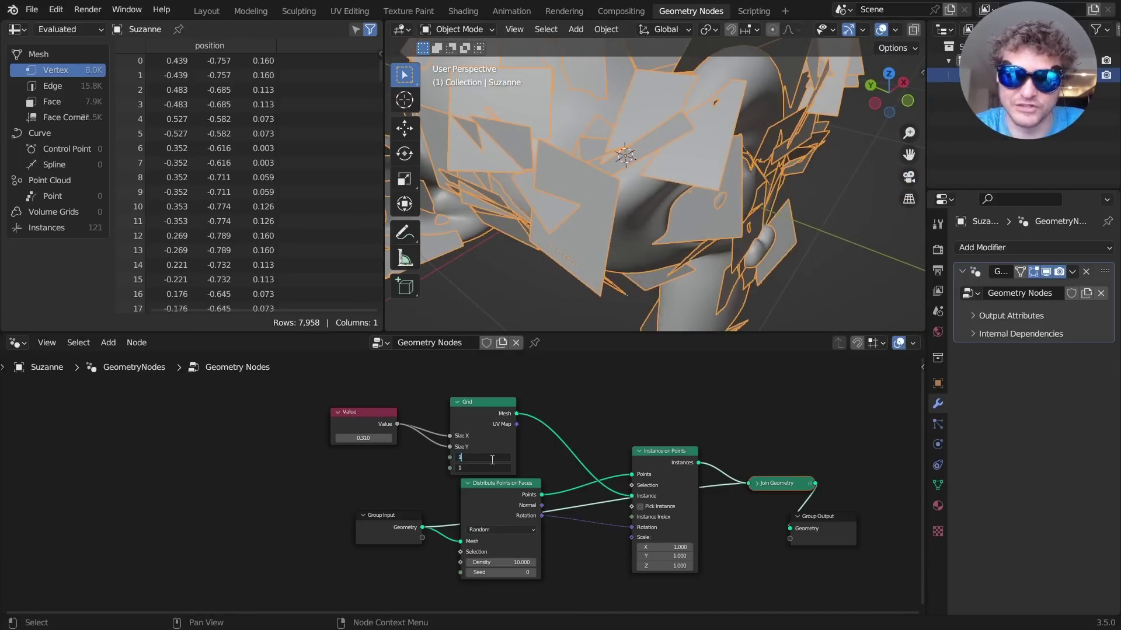
pyautogui.write('0')
pyautogui.press('Return')
# Inspect the grids' subdivisions in wireframe shading and return the viewport to solid shading.
pyautogui.scroll(-3, 817, 30)
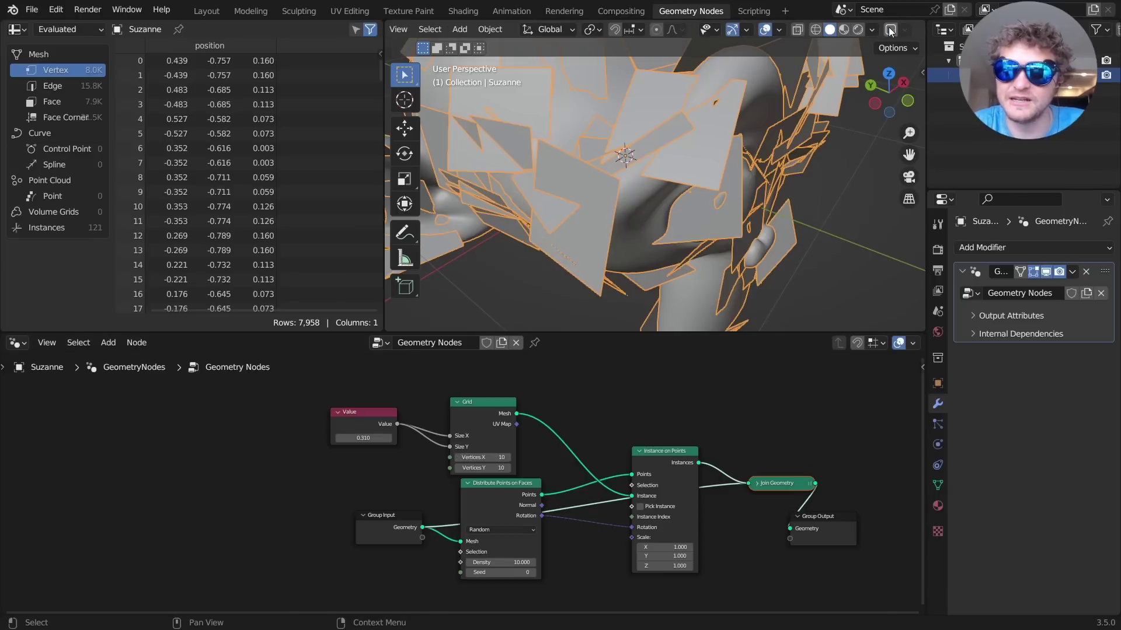
pyautogui.click(817, 30)
pyautogui.moveTo(686, 149); pyautogui.dragTo(811, 73, button='middle')
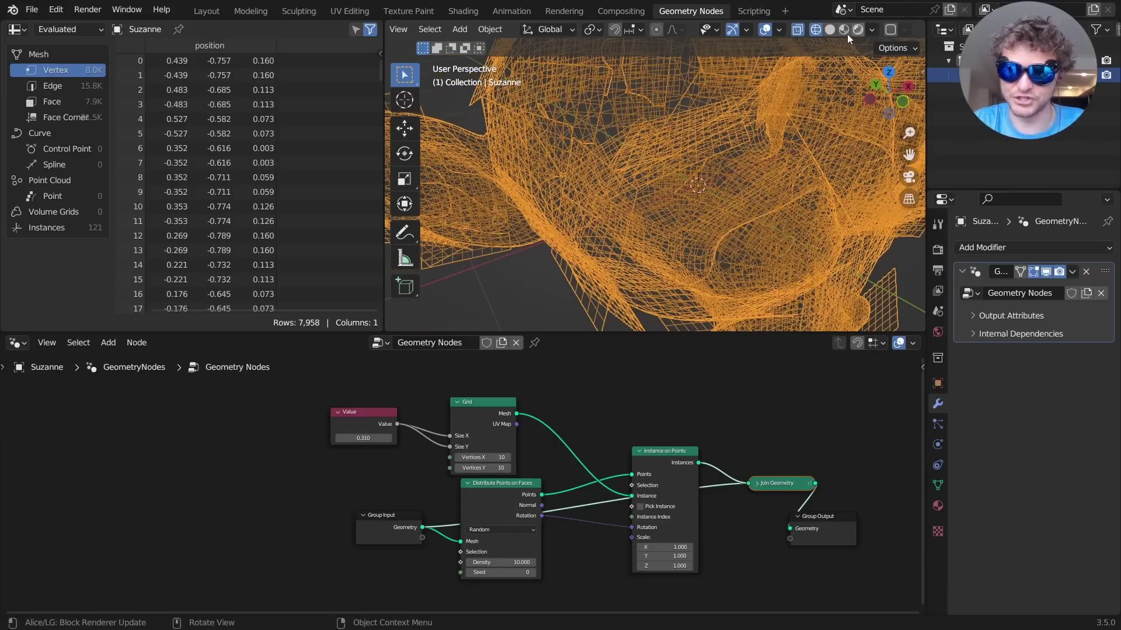
pyautogui.click(829, 30)
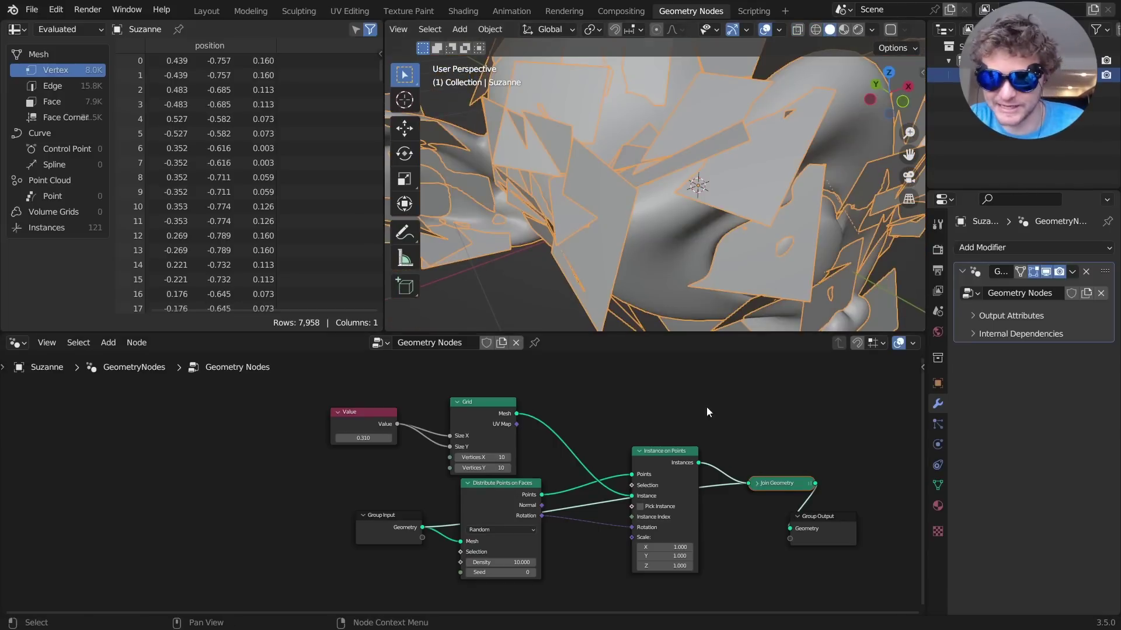
# Move Join Geometry and Group Output far from Instance on Points, and reposition Instance on Points with space from the Grid node.
pyautogui.moveTo(672, 468); pyautogui.dragTo(618, 444)
pyautogui.moveTo(819, 539); pyautogui.dragTo(649, 513, button='middle')
pyautogui.moveTo(725, 578); pyautogui.dragTo(603, 428)
pyautogui.press('g')
pyautogui.click(841, 516)
pyautogui.moveTo(593, 469); pyautogui.dragTo(615, 461, button='middle')
pyautogui.scroll(-3, 727, 195)
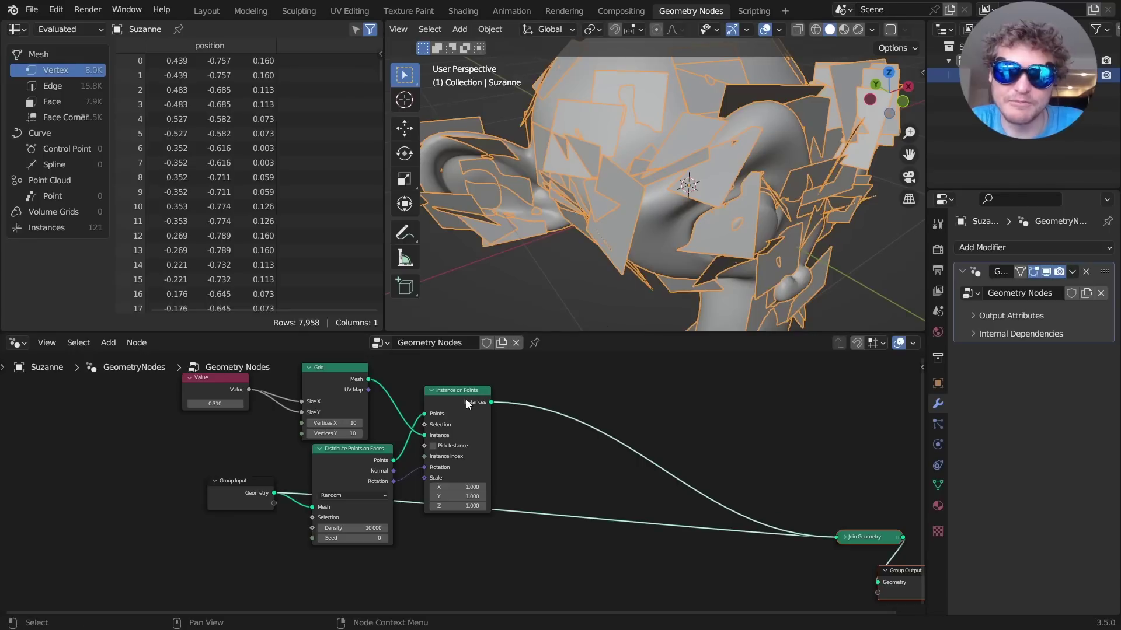
pyautogui.moveTo(466, 399); pyautogui.dragTo(521, 403)
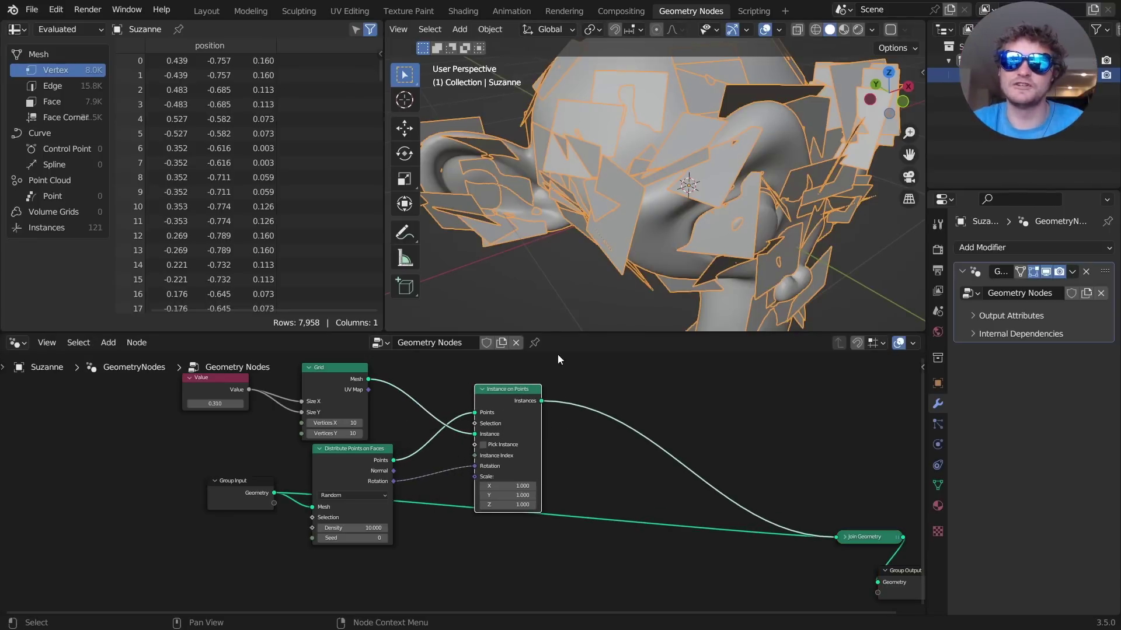
pyautogui.moveTo(643, 111)
pyautogui.mouseDown(button='middle')
pyautogui.moveTo(601, 123)
pyautogui.moveTo(626, 101)
pyautogui.mouseUp(button='middle')
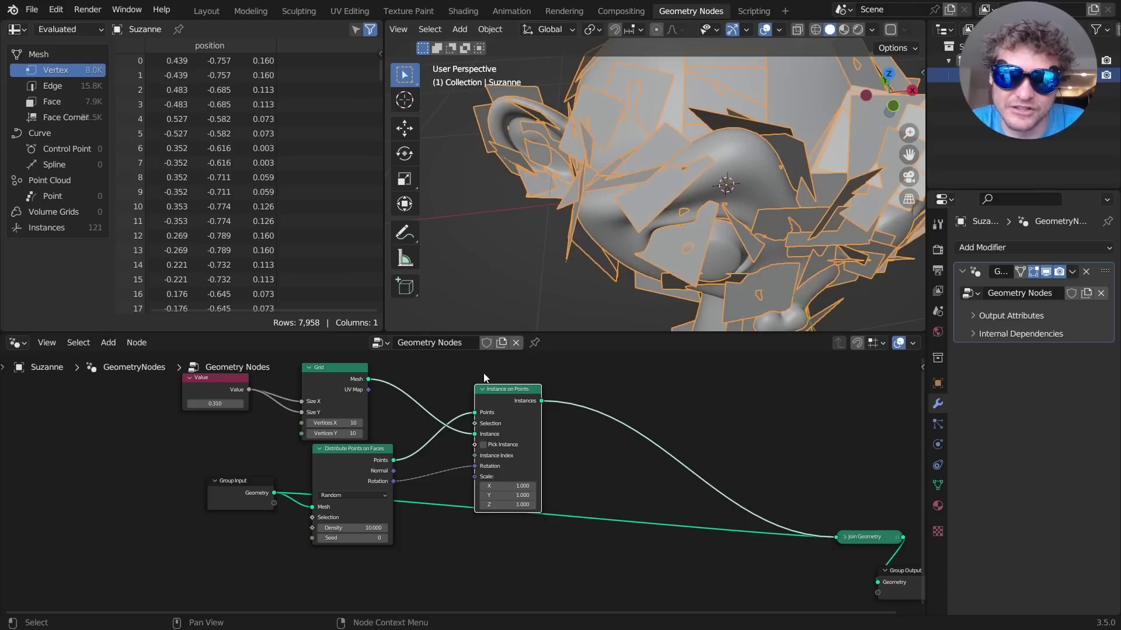
# Insert a Set Position node between Distribute Points on Faces and Instance on Points, with Normal driving its Offset.
pyautogui.moveTo(203, 587); pyautogui.dragTo(205, 515)
pyautogui.hotkey('shift', 'a')
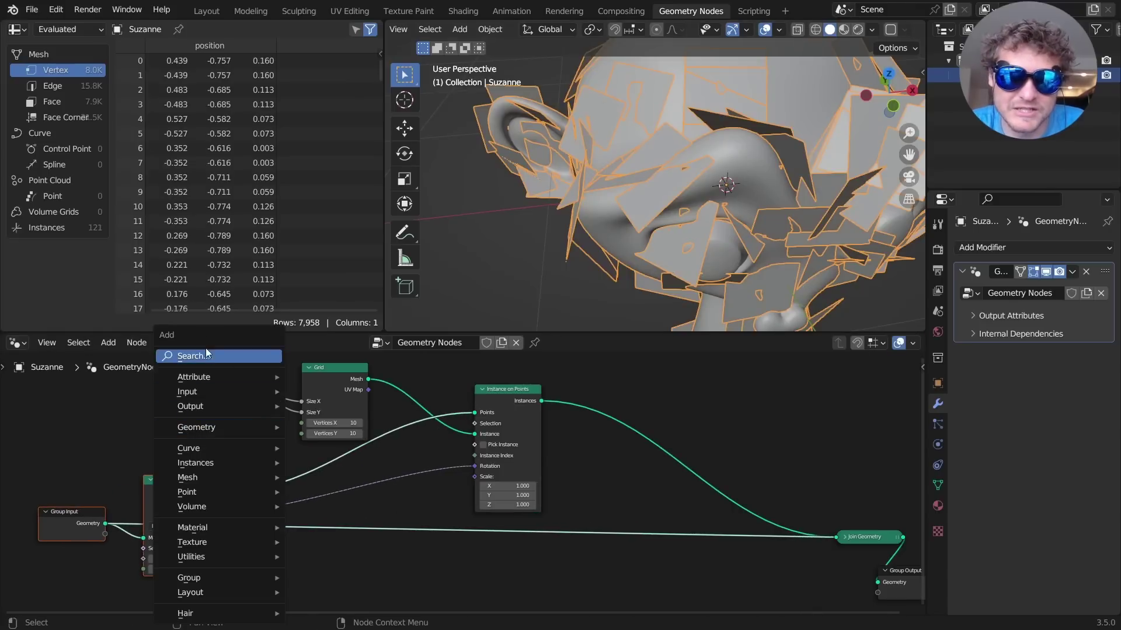
pyautogui.write('set')
pyautogui.click(233, 407)
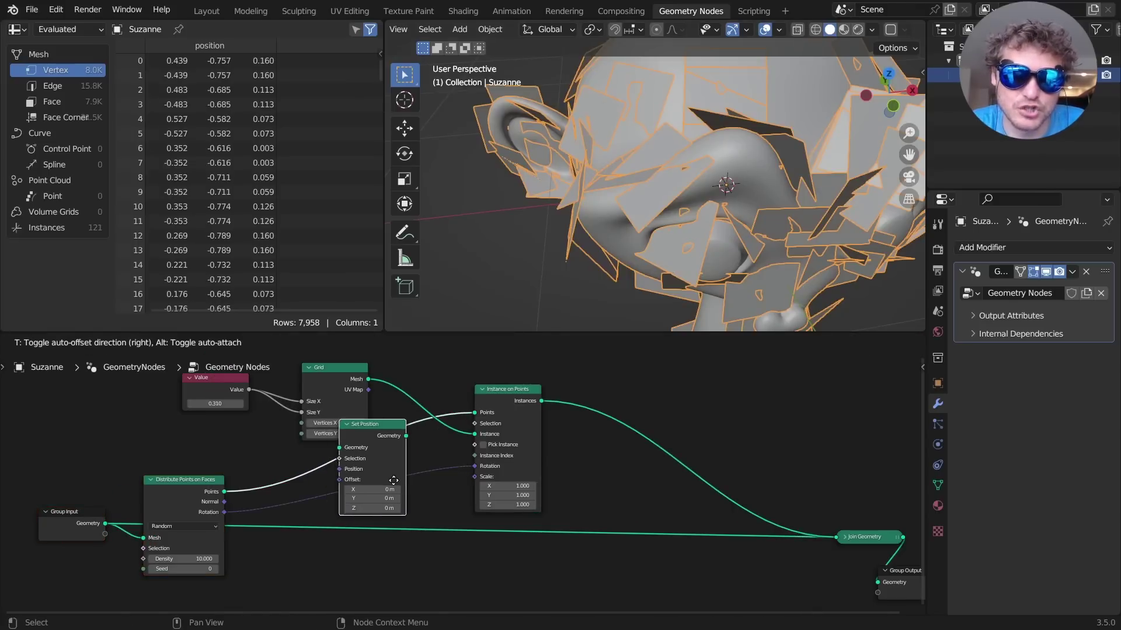
pyautogui.click(412, 497)
pyautogui.scroll(3, 467, 454)
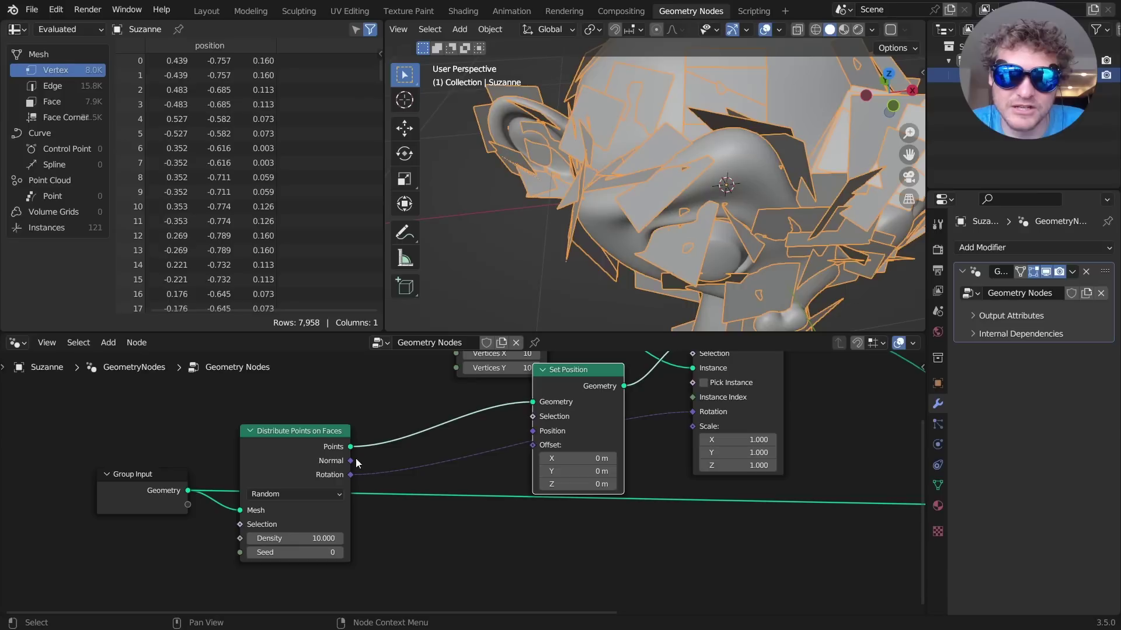
pyautogui.moveTo(357, 462); pyautogui.dragTo(533, 445)
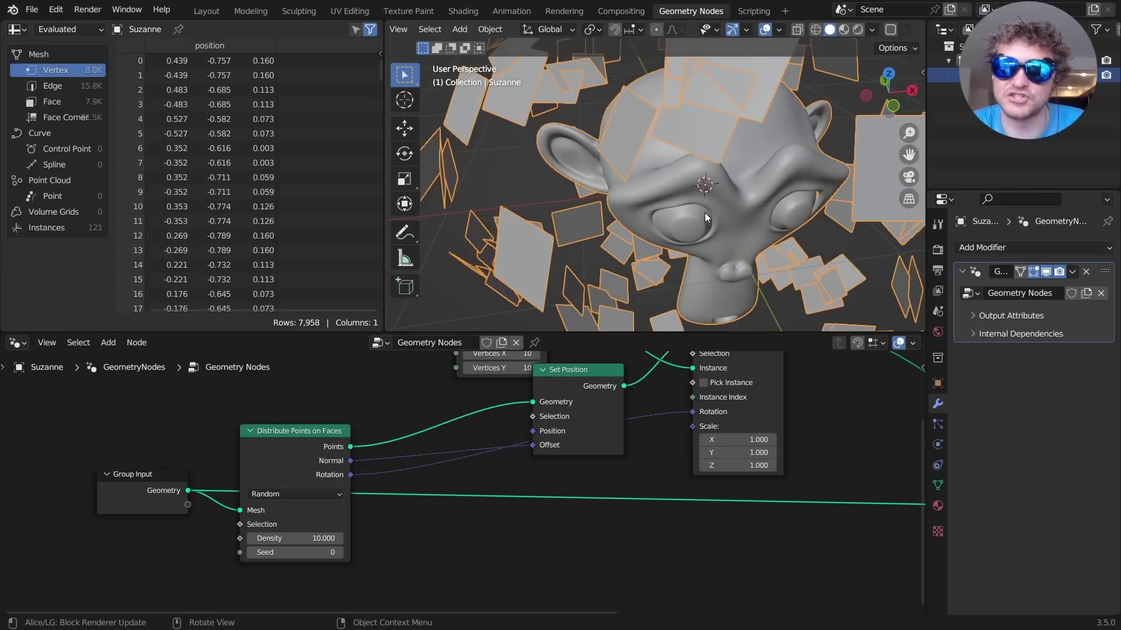
# Insert a Vector Math node between Normal and Set Position's Offset, using the Scale operation with a factor of 0.1.
pyautogui.hotkey('shift', 'a')
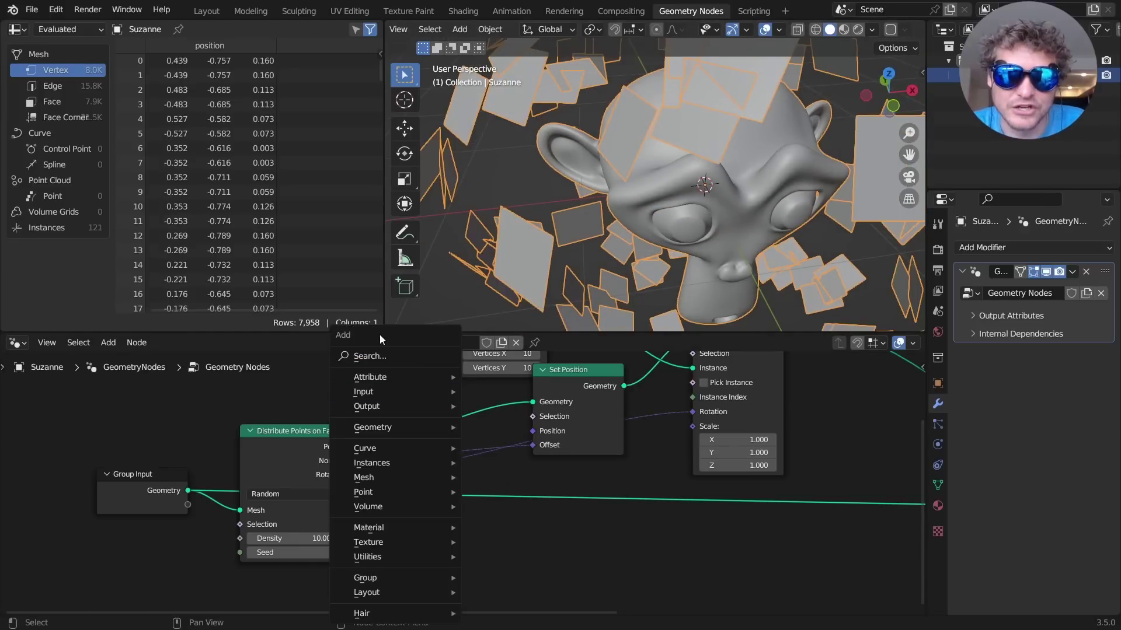
pyautogui.write('vec')
pyautogui.click(411, 393)
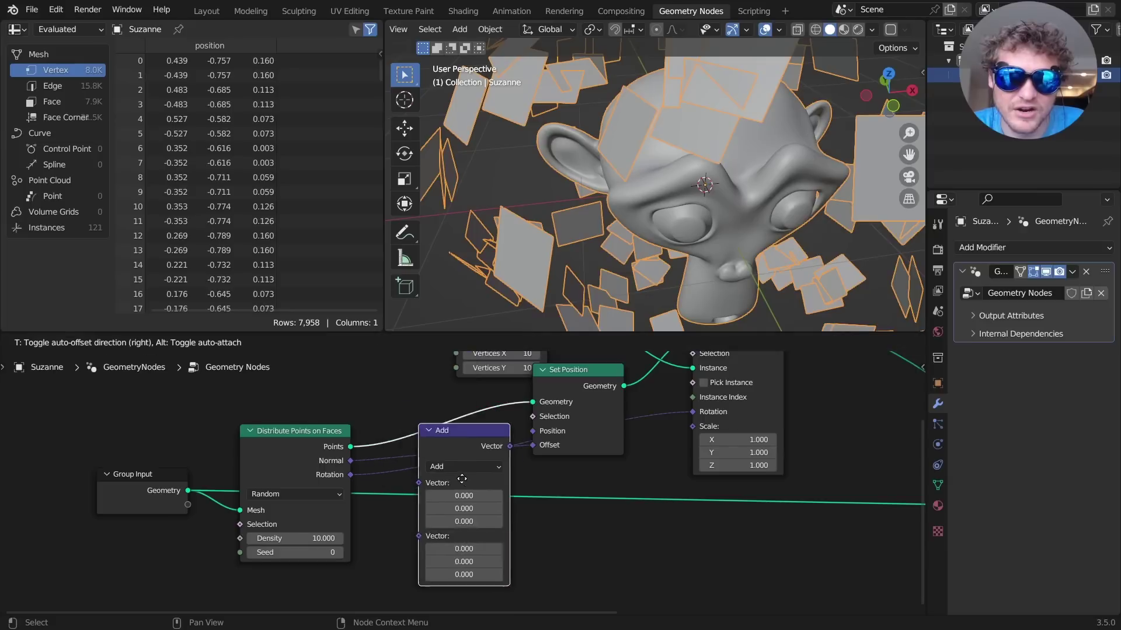
pyautogui.click(465, 492)
pyautogui.click(465, 482)
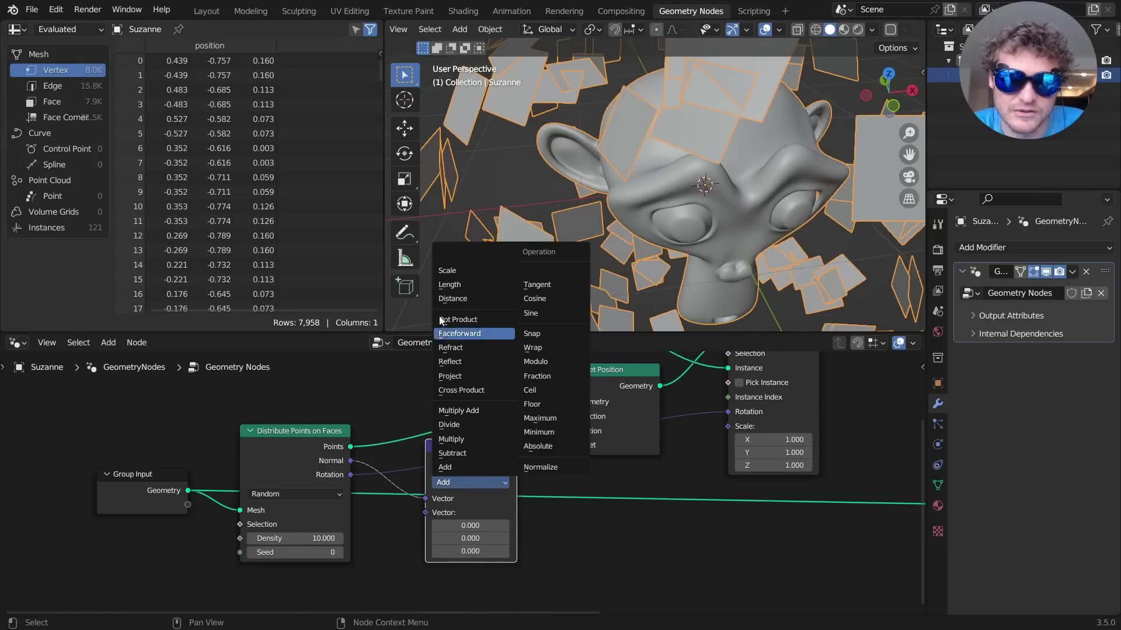
pyautogui.click(461, 270)
pyautogui.click(492, 513)
pyautogui.write('.1')
pyautogui.press('Return')
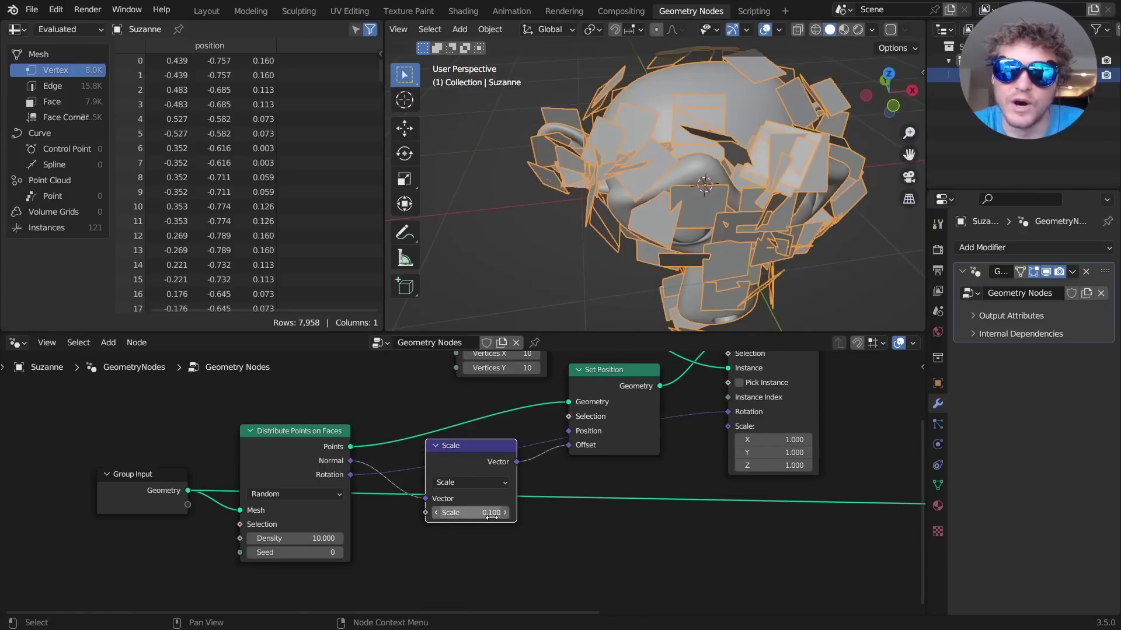
# Try a factor of 0 on the offset's Scale node for comparison and restore it to 0.1.
pyautogui.moveTo(706, 169); pyautogui.dragTo(718, 171, button='middle')
pyautogui.click(470, 513)
pyautogui.write('0')
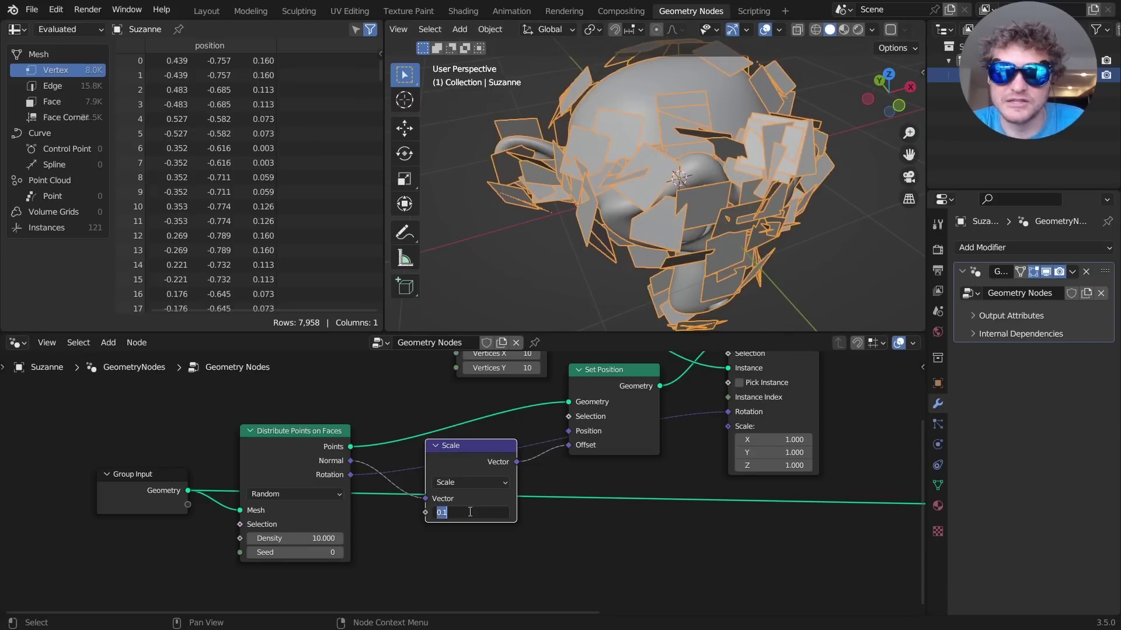
pyautogui.press('Return')
pyautogui.click(468, 513)
pyautogui.write('.1')
pyautogui.press('Return')
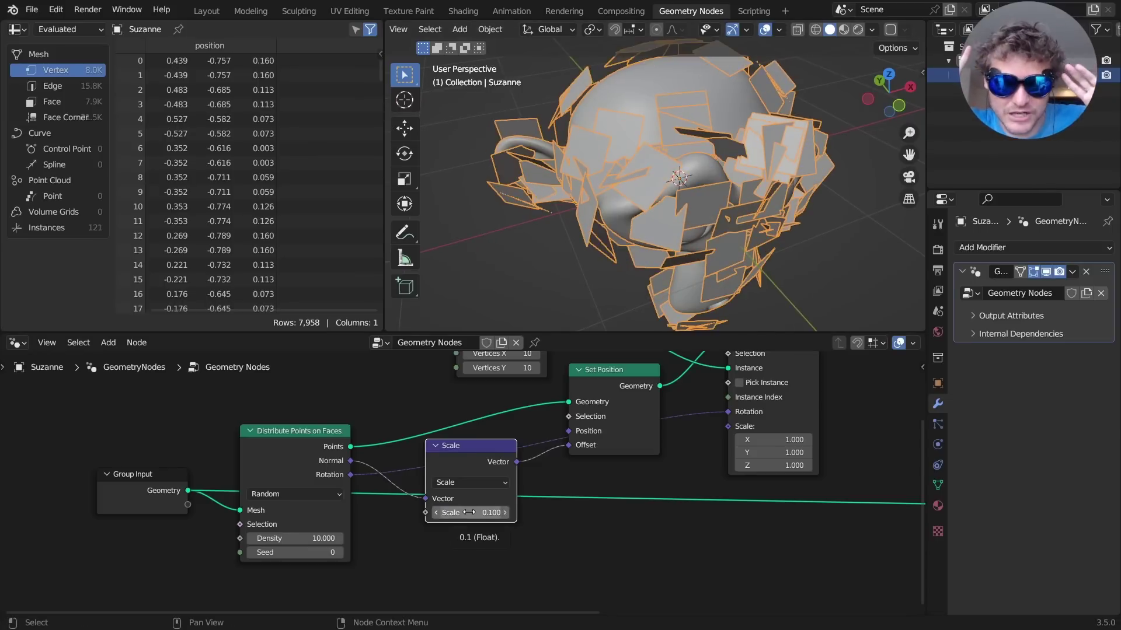
# Duplicate the Scale node below the original, feed it the Normal output, and set its factor to -1.
pyautogui.scroll(-5, 695, 472)
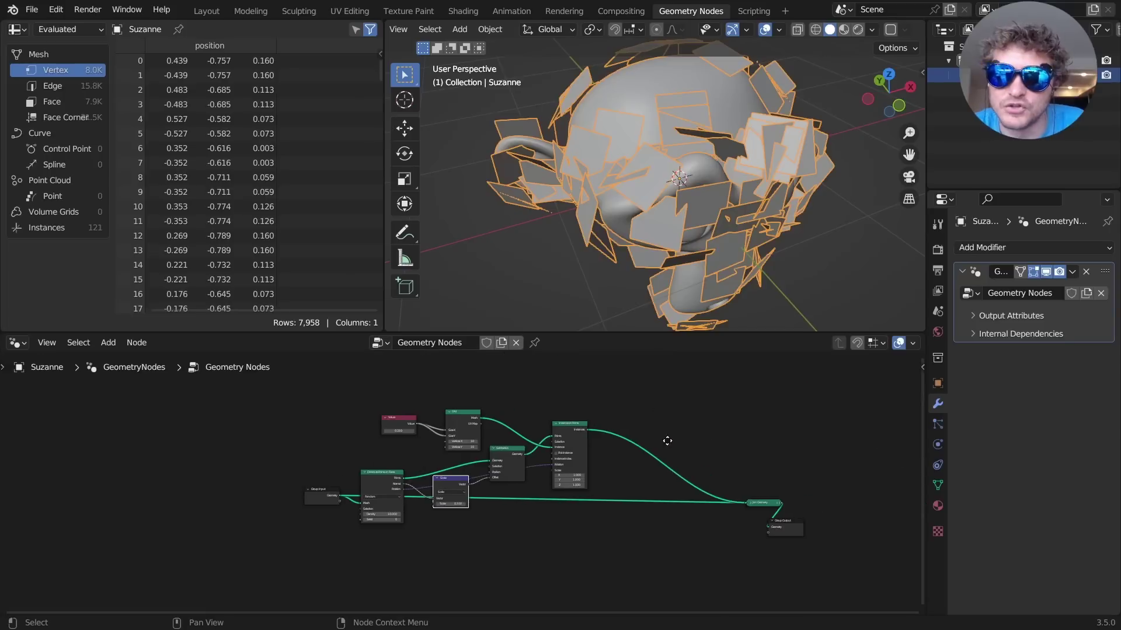
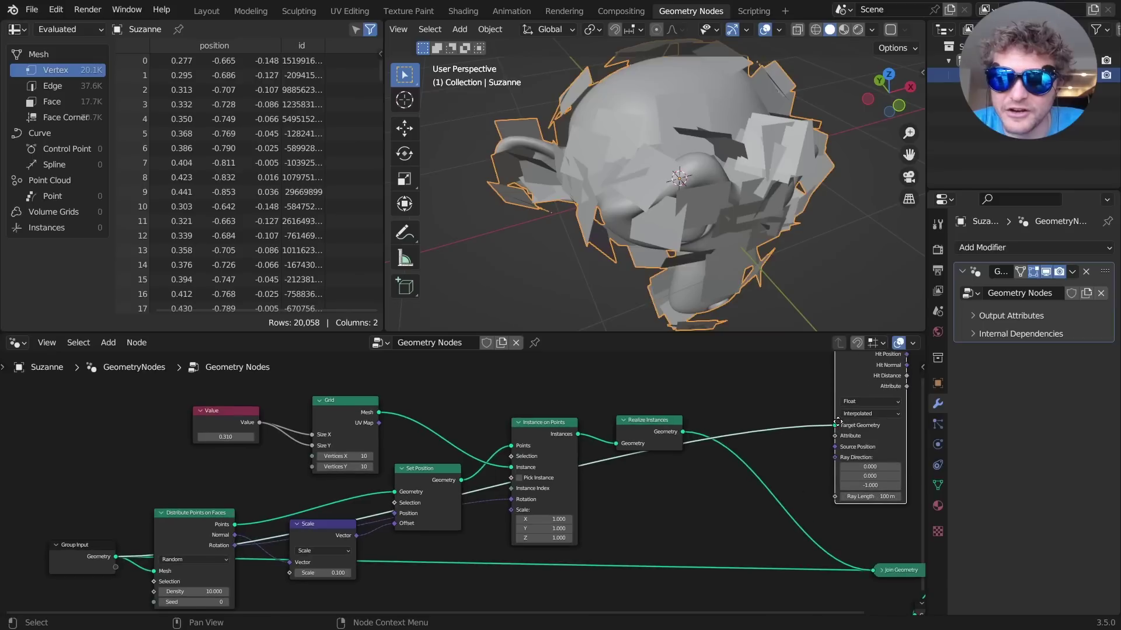
pyautogui.moveTo(844, 427); pyautogui.dragTo(769, 410, button='middle')
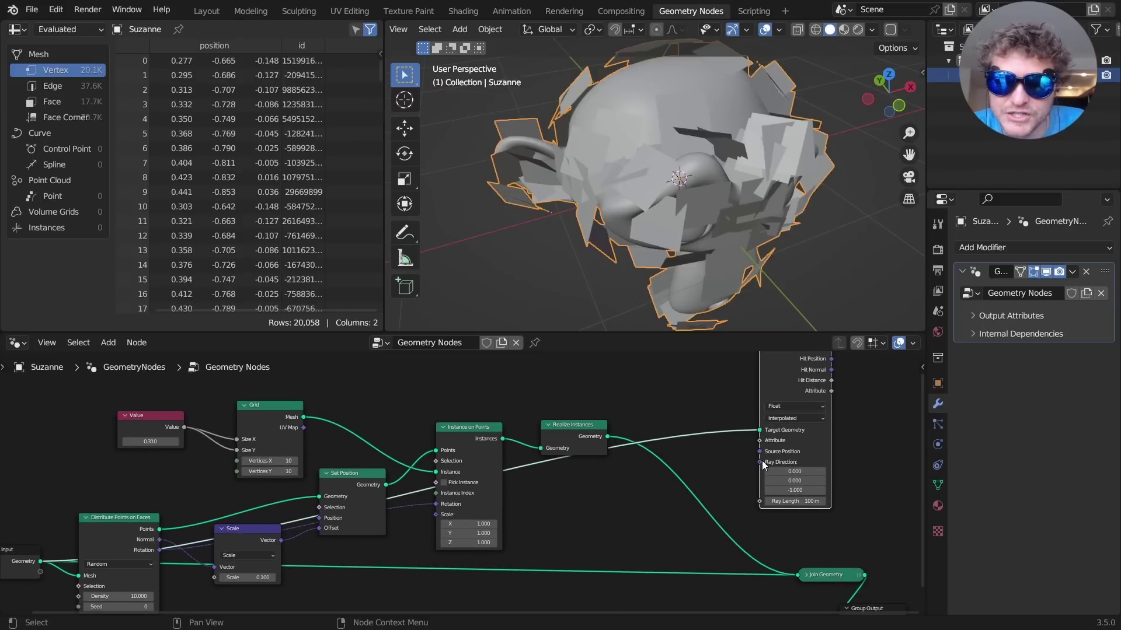
pyautogui.moveTo(588, 439); pyautogui.dragTo(748, 391, button='middle')
pyautogui.click(412, 483)
pyautogui.hotkey('shift', 'd')
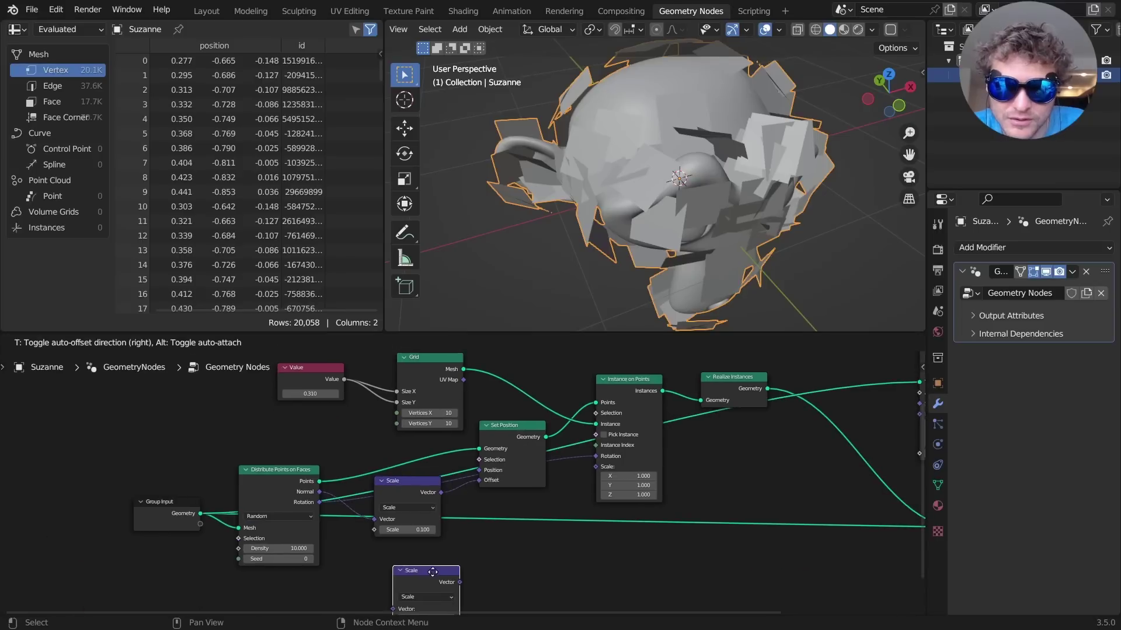
pyautogui.click(421, 556)
pyautogui.click(319, 497)
pyautogui.moveTo(320, 493); pyautogui.dragTo(384, 561)
pyautogui.click(416, 572)
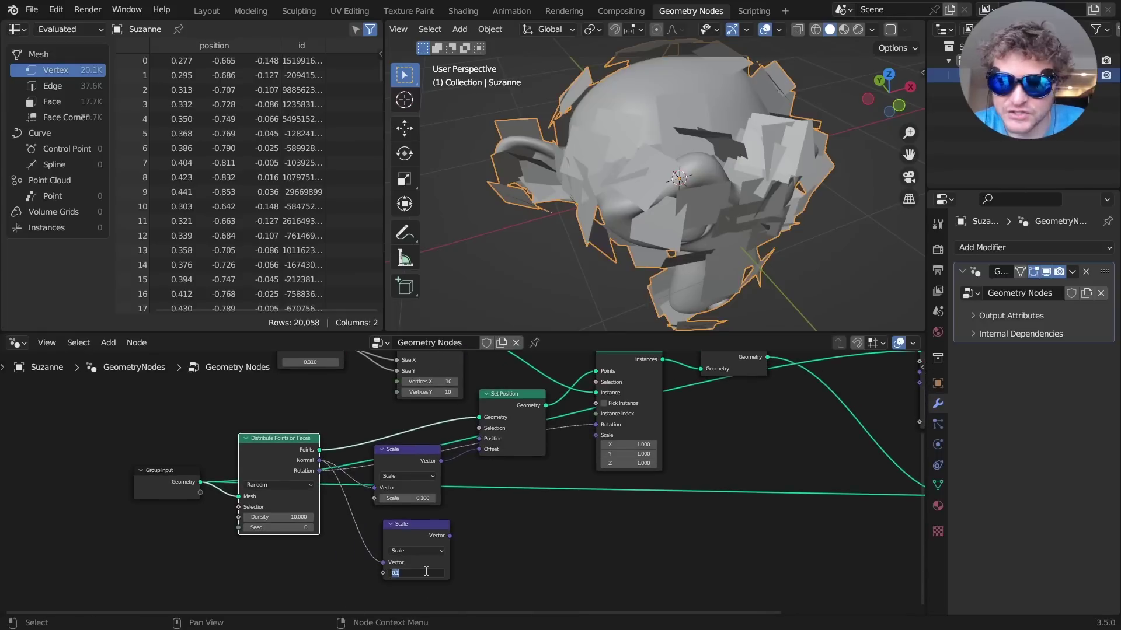
pyautogui.write('-1')
pyautogui.press('Return')
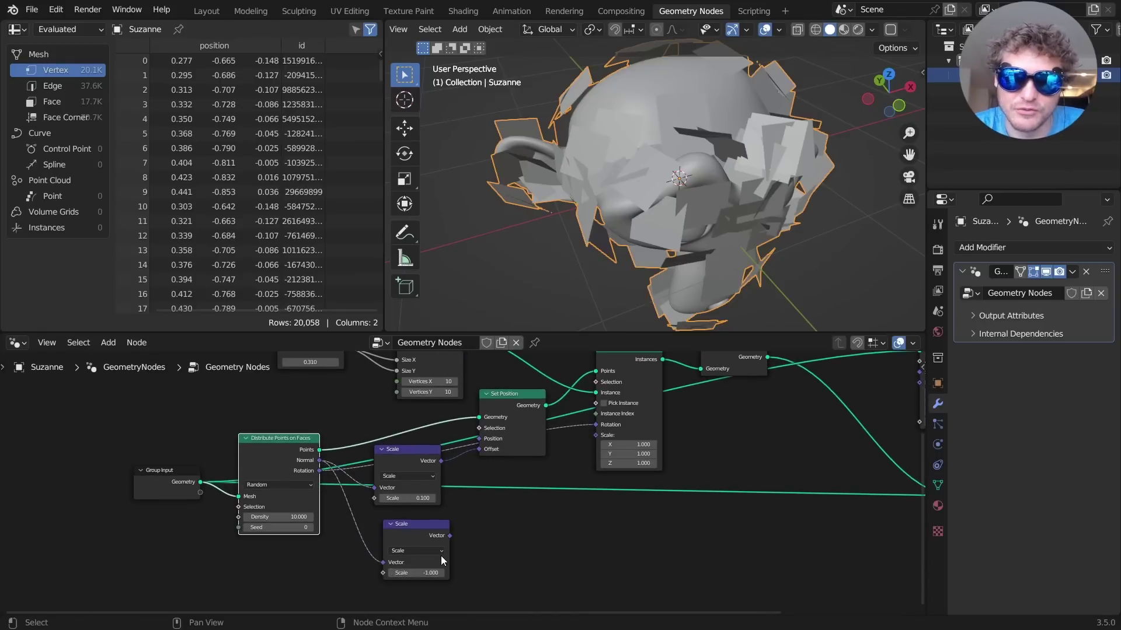
# Sketch a temporary annotation arrow pointing outward from a grid above the monkey's brow and erase it.
pyautogui.scroll(1, 448, 547)
pyautogui.moveTo(766, 170); pyautogui.dragTo(678, 152, button='middle')
pyautogui.moveTo(627, 104)
pyautogui.mouseDown()
pyautogui.moveTo(625, 116)
pyautogui.moveTo(641, 100)
pyautogui.moveTo(654, 156)
pyautogui.mouseUp()
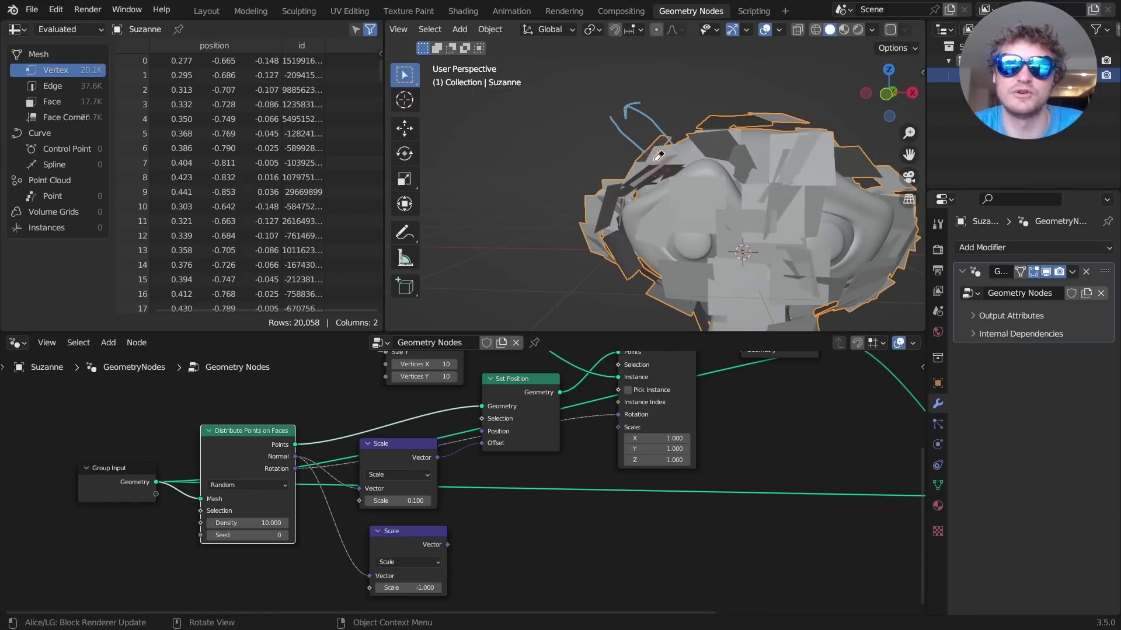
pyautogui.moveTo(654, 156)
pyautogui.mouseDown(button='right')
pyautogui.moveTo(629, 95)
pyautogui.moveTo(675, 156)
pyautogui.mouseUp(button='right')
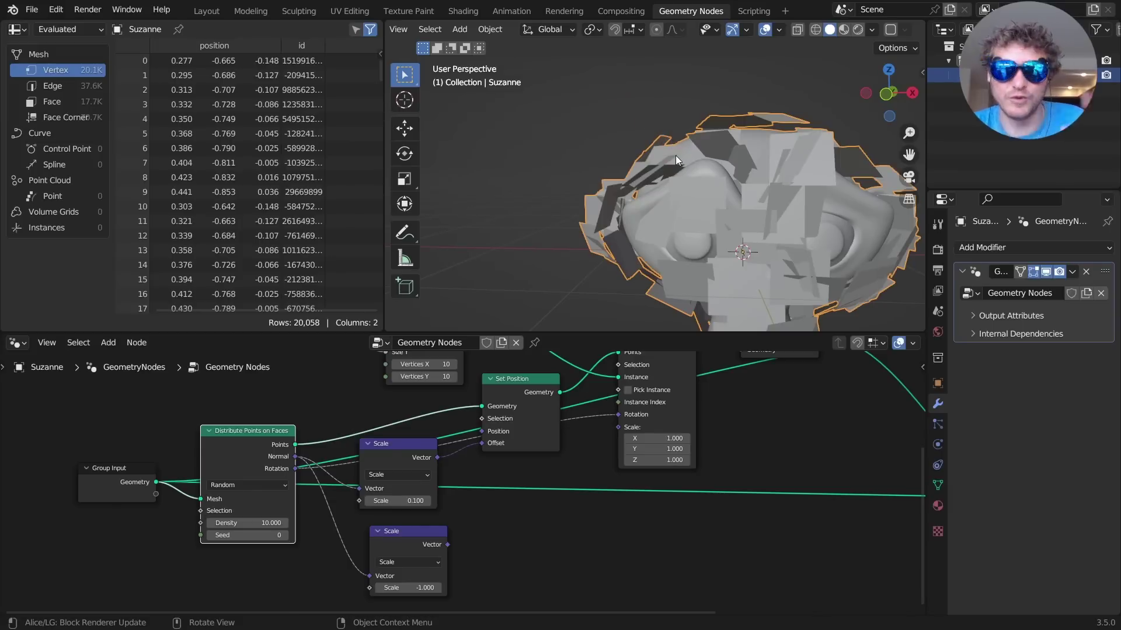
# Connect the -1 Scale node's Vector output to the Raycast node's Ray Direction.
pyautogui.scroll(-3, 573, 395)
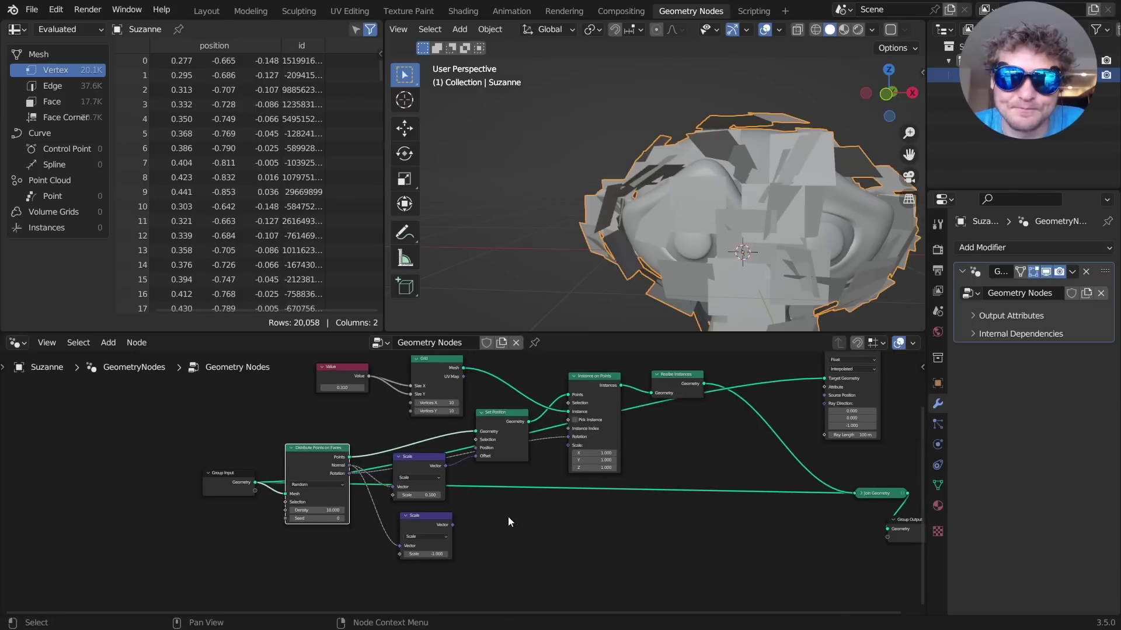
pyautogui.moveTo(389, 541); pyautogui.dragTo(761, 421)
pyautogui.moveTo(797, 439); pyautogui.dragTo(615, 439, button='middle')
# Move Join Geometry and Group Output farther along and insert a Set Position node between Realize Instances and Join Geometry.
pyautogui.moveTo(744, 586); pyautogui.dragTo(622, 497)
pyautogui.press('g')
pyautogui.click(730, 499)
pyautogui.hotkey('shift', 'a')
pyautogui.write('set')
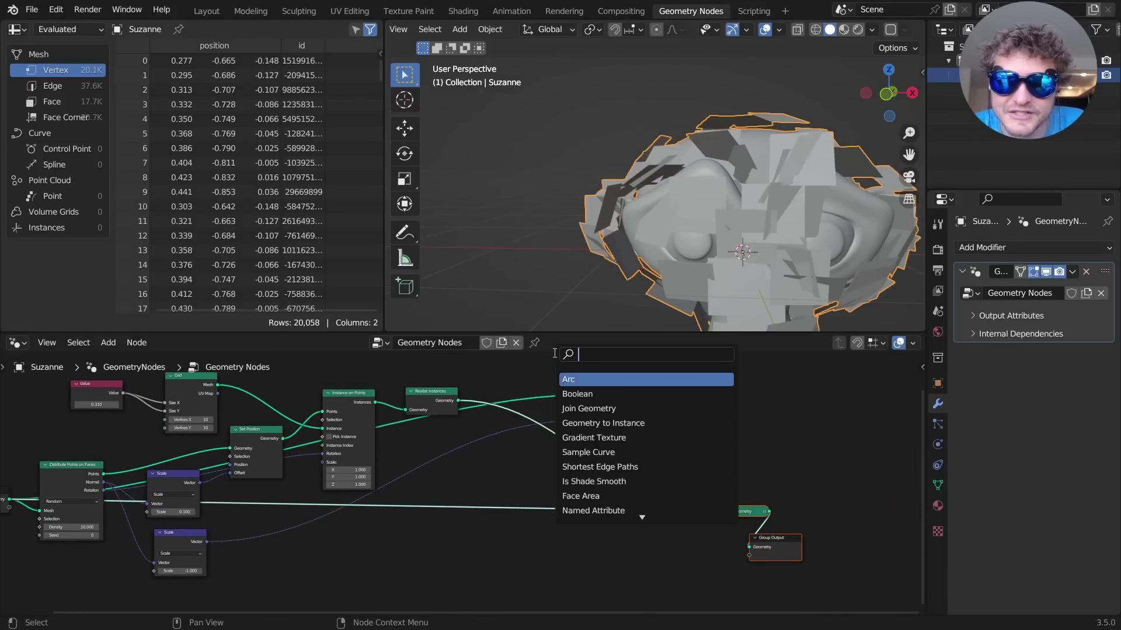
pyautogui.click(599, 408)
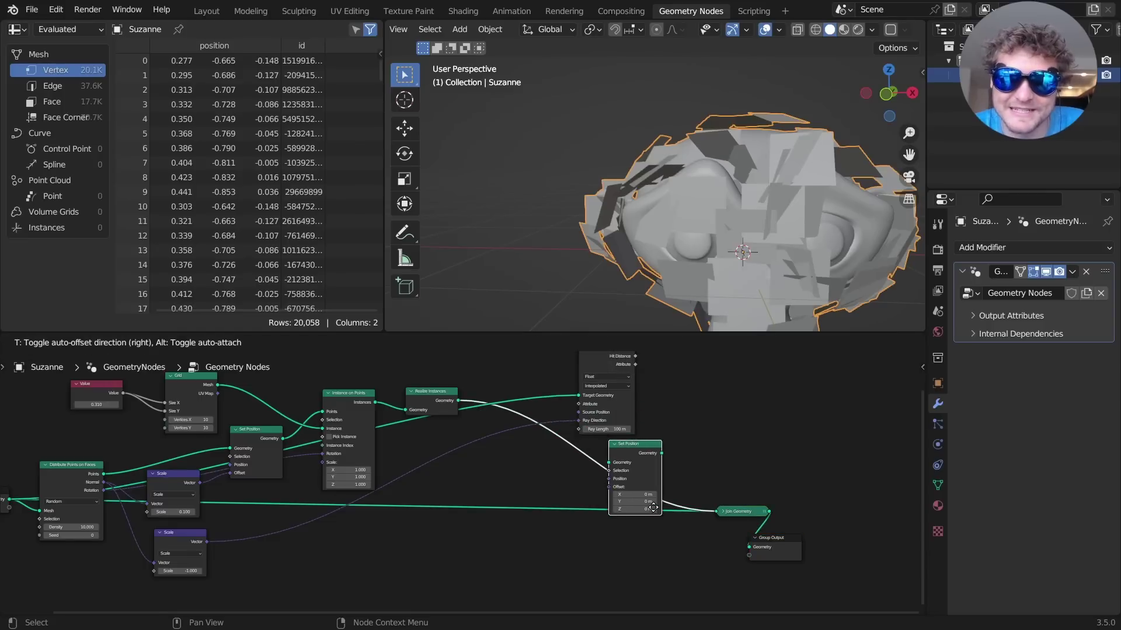
pyautogui.click(620, 444)
# Connect Raycast's Hit Position to the new Set Position node's Position and check the projected grids on the head.
pyautogui.moveTo(605, 397); pyautogui.dragTo(619, 429, button='middle')
pyautogui.click(597, 380)
pyautogui.moveTo(597, 380); pyautogui.dragTo(622, 512)
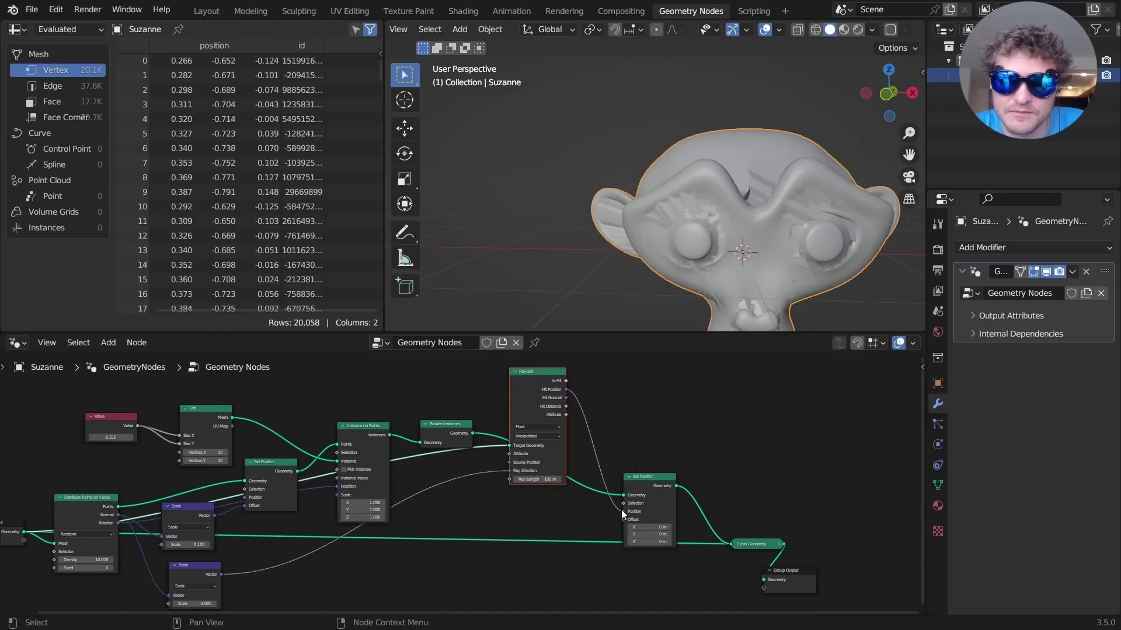
pyautogui.moveTo(734, 176); pyautogui.dragTo(802, 208, button='middle')
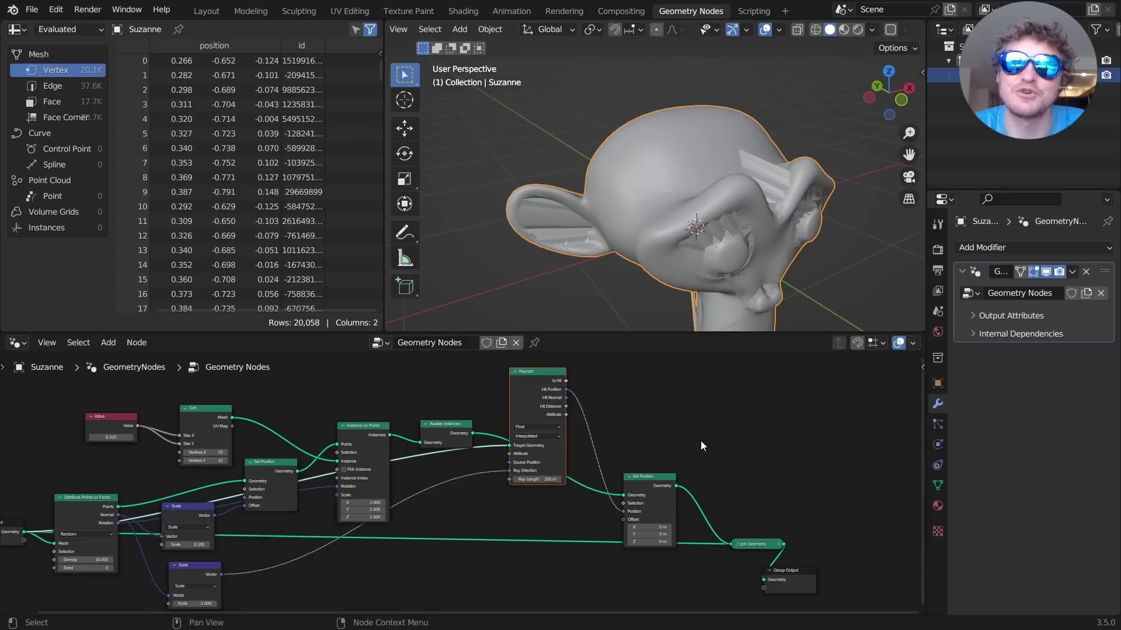
# Route the final Set Position node directly to Group Output and inspect the projected grids without the head mesh.
pyautogui.keyDown('ctrl'); pyautogui.keyDown('shift'); pyautogui.click(652, 482); pyautogui.keyUp('shift'); pyautogui.keyUp('ctrl')
pyautogui.moveTo(706, 185); pyautogui.dragTo(691, 223, button='middle')
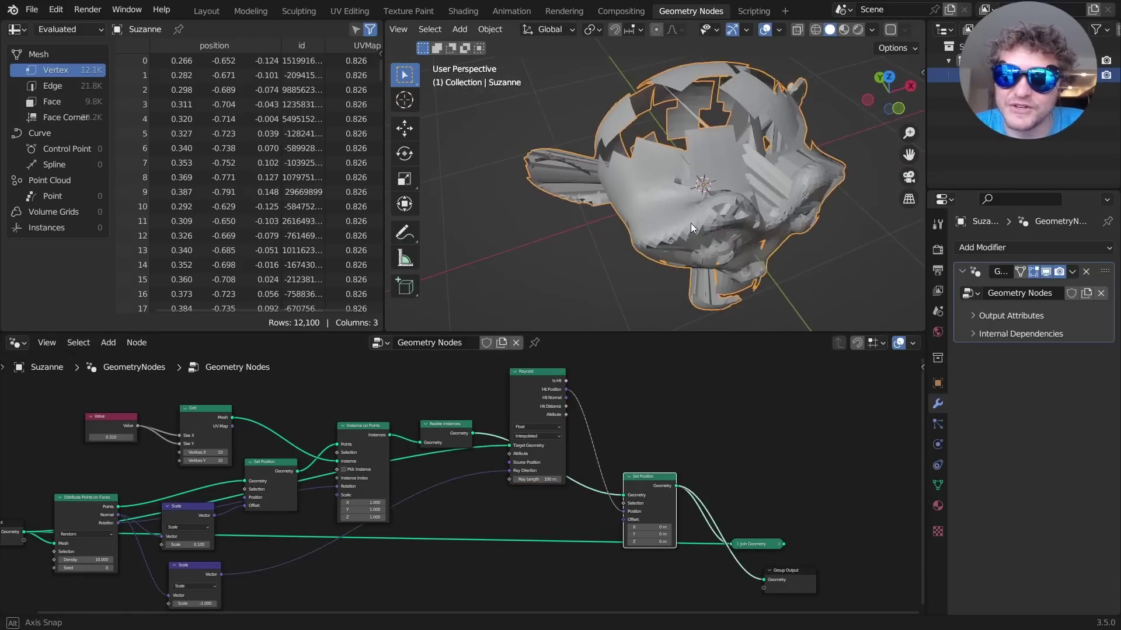
pyautogui.scroll(4, 744, 180)
pyautogui.moveTo(745, 179); pyautogui.dragTo(669, 247, button='middle')
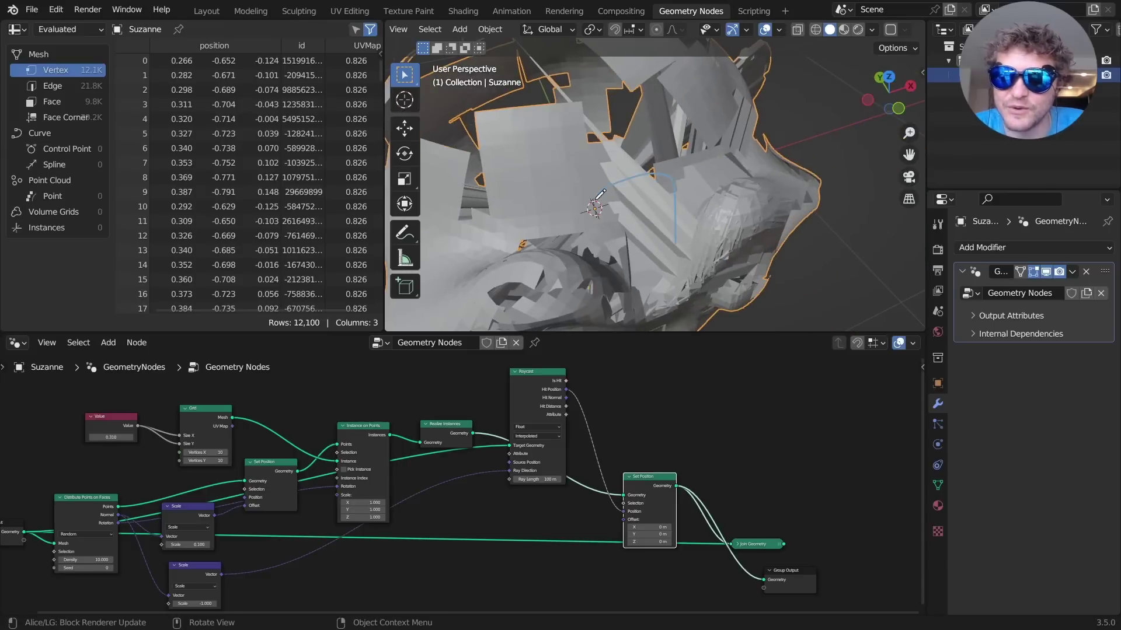
# Set the Density of Distribute Points on Faces to 5.
pyautogui.moveTo(486, 463); pyautogui.dragTo(919, 398, button='middle')
pyautogui.scroll(7, 524, 493)
pyautogui.click(547, 501)
pyautogui.write('5')
pyautogui.press('Return')
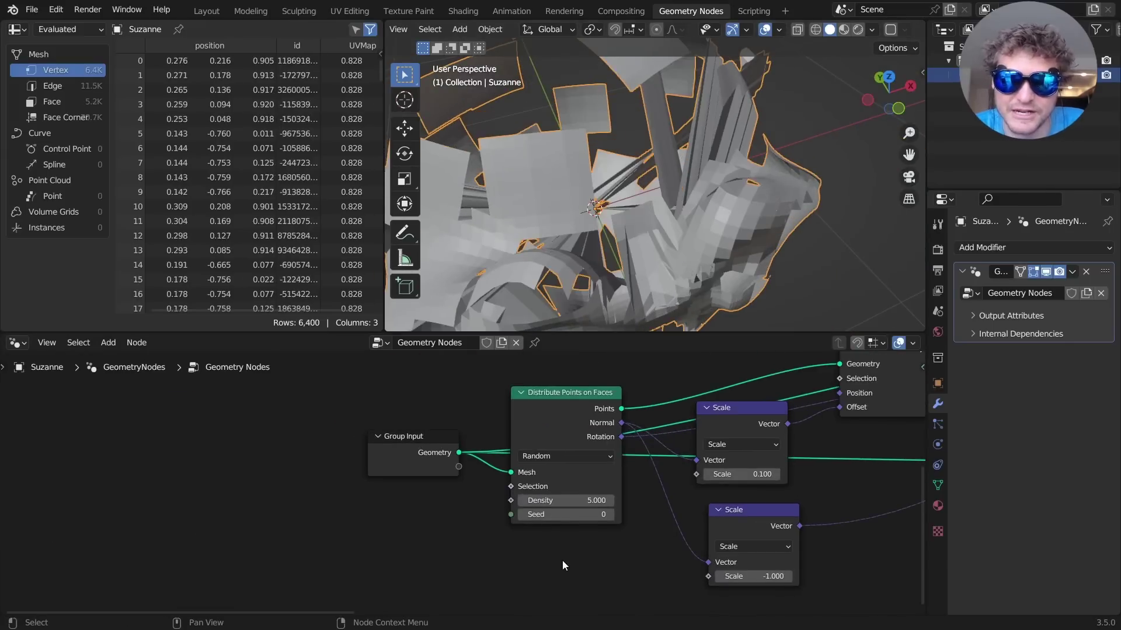
# Examine the shape of the projected grids from several angles, including close up around the head's centre.
pyautogui.scroll(-4, 618, 186)
pyautogui.moveTo(618, 187); pyautogui.dragTo(563, 165, button='middle')
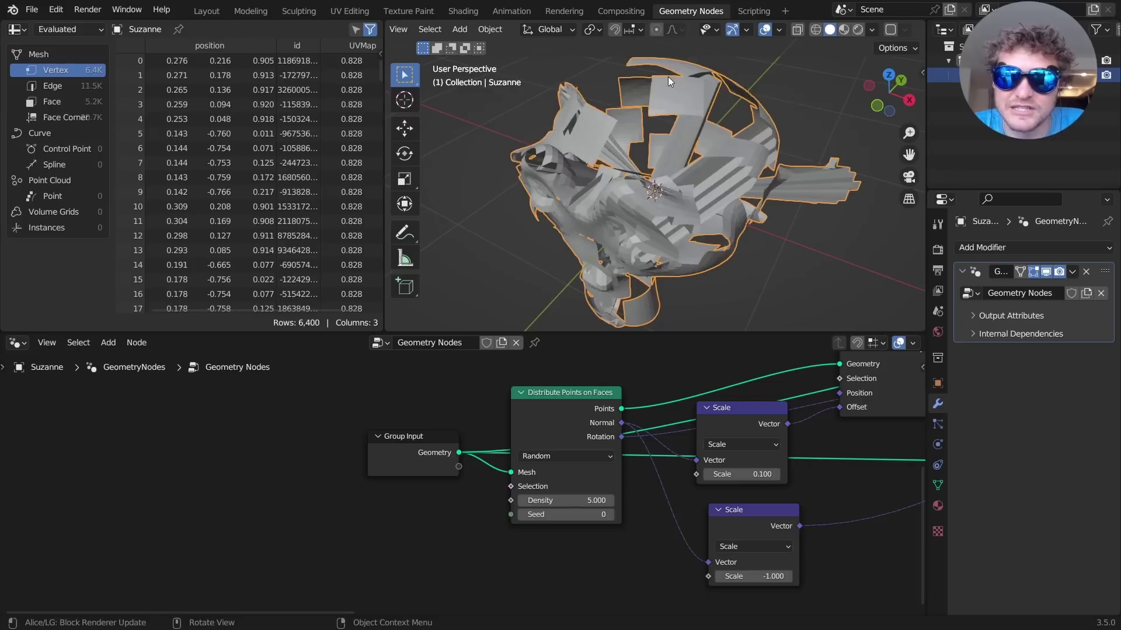
pyautogui.moveTo(673, 99); pyautogui.dragTo(602, 150, button='middle')
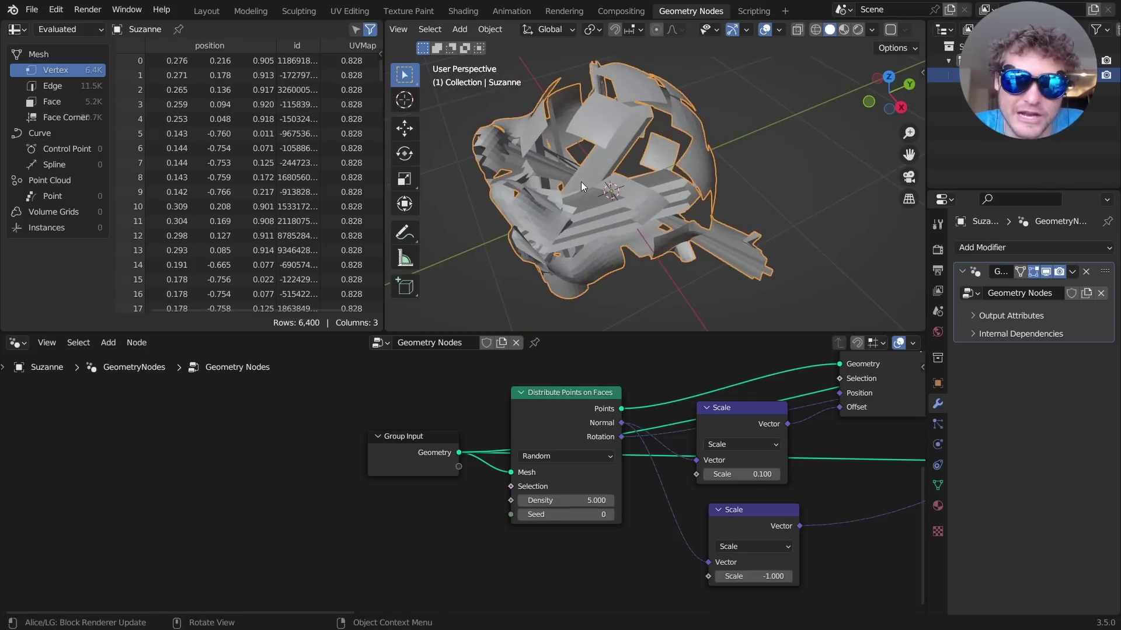
pyautogui.scroll(5, 577, 178)
pyautogui.moveTo(677, 180); pyautogui.dragTo(726, 187, button='middle')
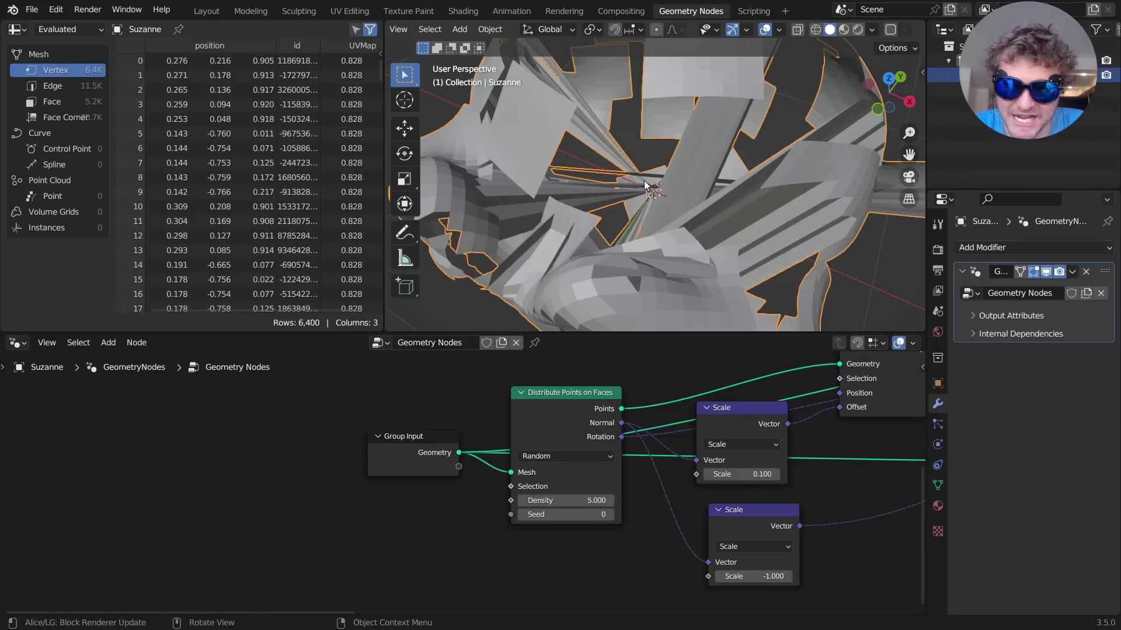
pyautogui.moveTo(648, 185); pyautogui.dragTo(685, 229, button='middle')
# Try using Raycast's Is Hit output as the final Set Position node's Selection, and undo the link.
pyautogui.scroll(-2, 770, 394)
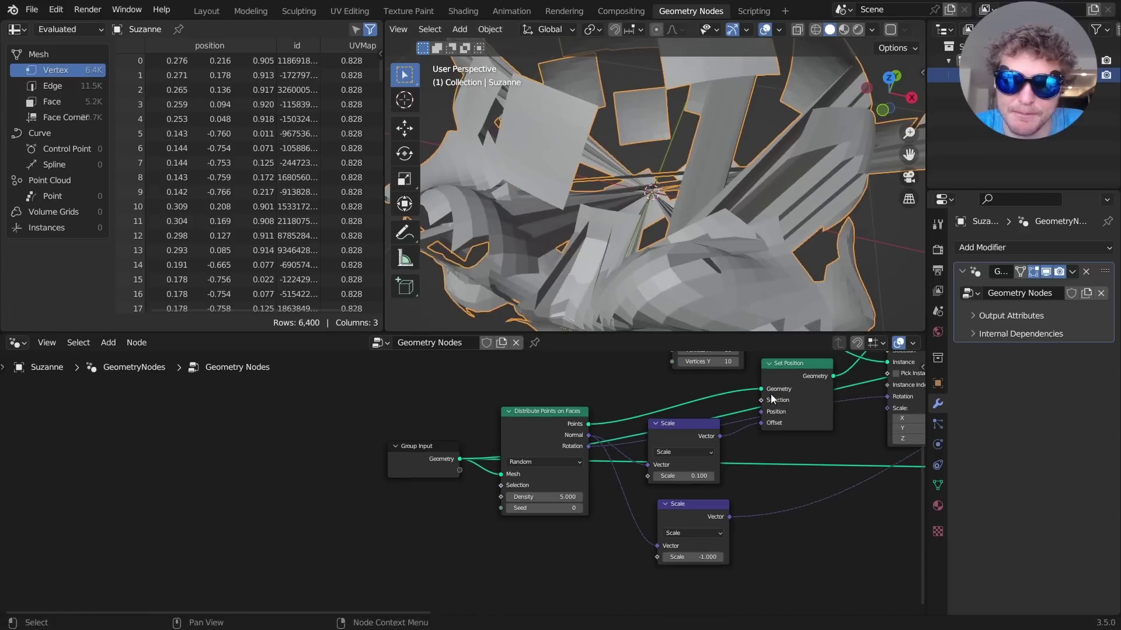
pyautogui.moveTo(771, 394); pyautogui.dragTo(477, 465, button='middle')
pyautogui.moveTo(718, 427); pyautogui.dragTo(435, 462, button='middle')
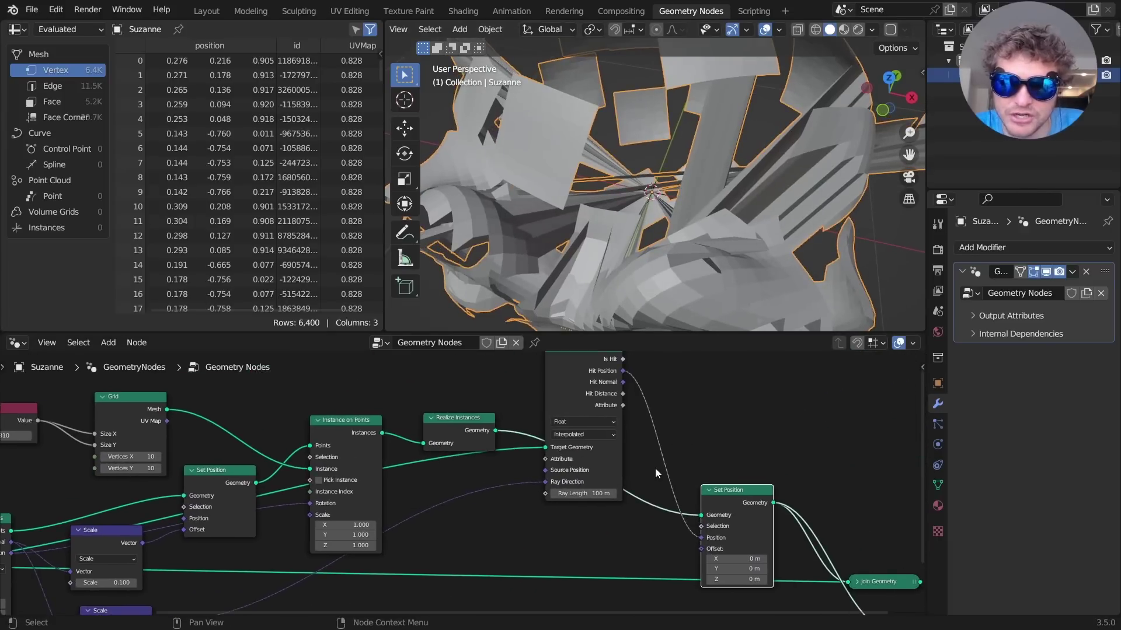
pyautogui.scroll(-1, 636, 438)
pyautogui.moveTo(600, 387); pyautogui.dragTo(674, 521)
pyautogui.moveTo(650, 244); pyautogui.dragTo(626, 158, button='middle')
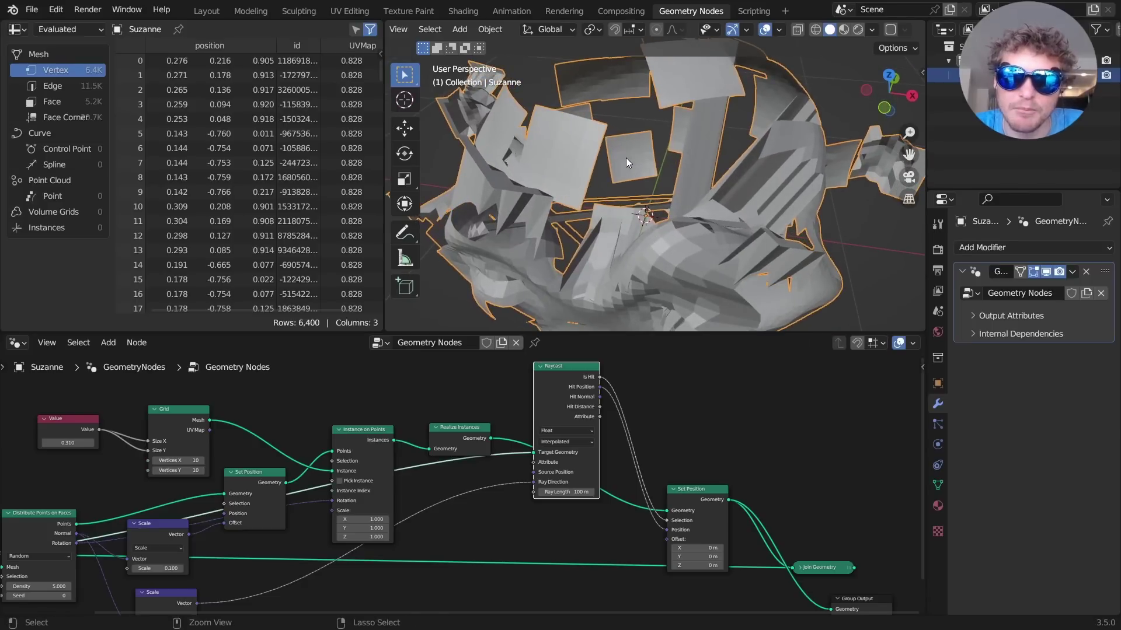
pyautogui.hotkey('ctrl', 'z')
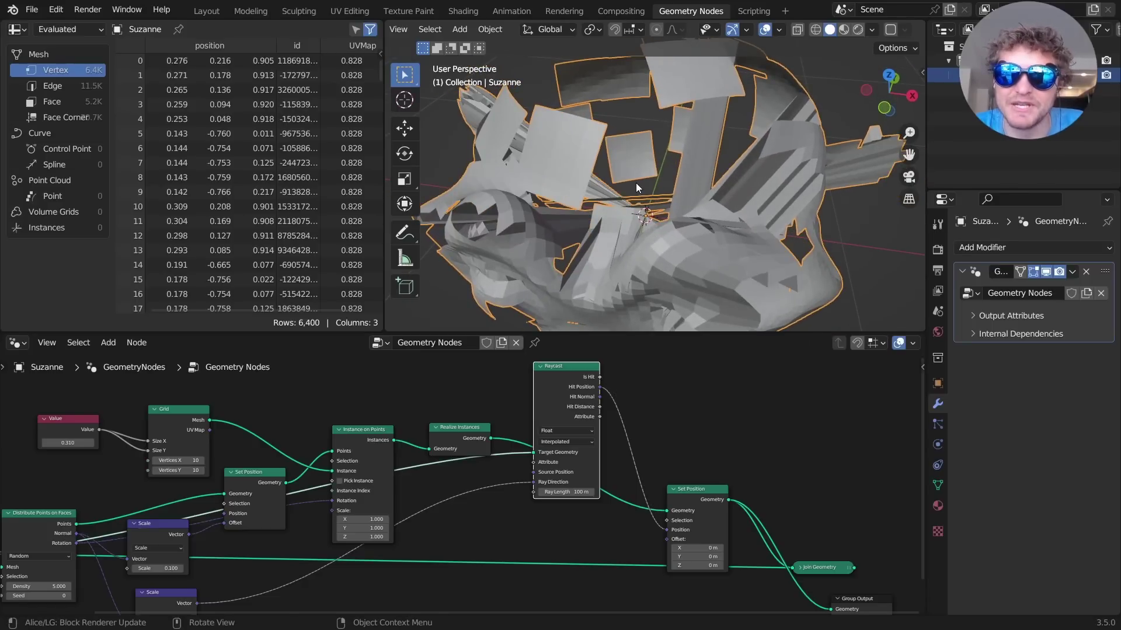
pyautogui.moveTo(636, 183); pyautogui.dragTo(652, 198, button='middle')
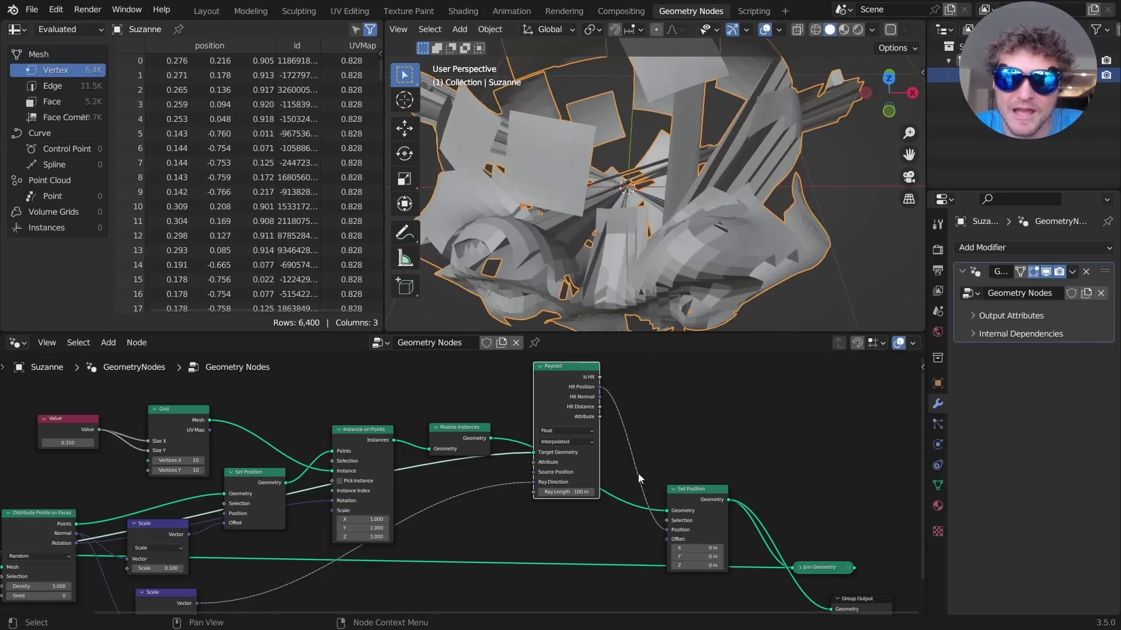
# Remove the Join Geometry node while keeping Set Position linked to Group Output, and move Group Output farther away.
pyautogui.moveTo(711, 500); pyautogui.dragTo(460, 460, button='middle')
pyautogui.click(563, 526)
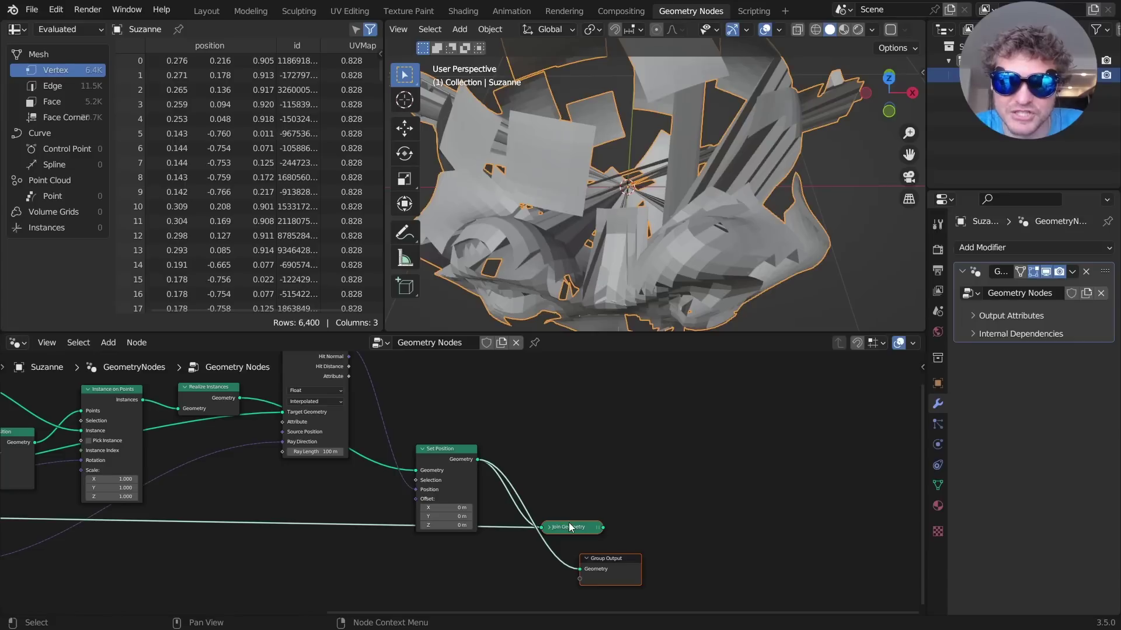
pyautogui.hotkey('ctrl', 'x')
pyautogui.moveTo(601, 558); pyautogui.dragTo(719, 536)
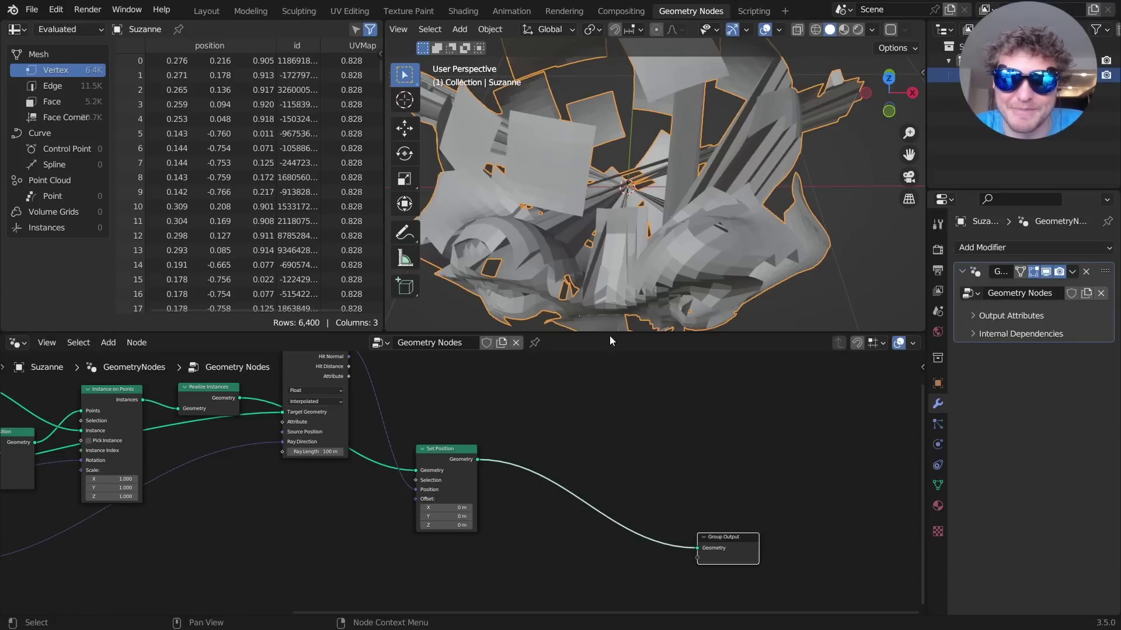
# Insert a Delete Geometry node after the final Set Position, and link Set Position directly to Group Output to bypass it.
pyautogui.hotkey('shift', 'a')
pyautogui.click(468, 357)
pyautogui.write('de')
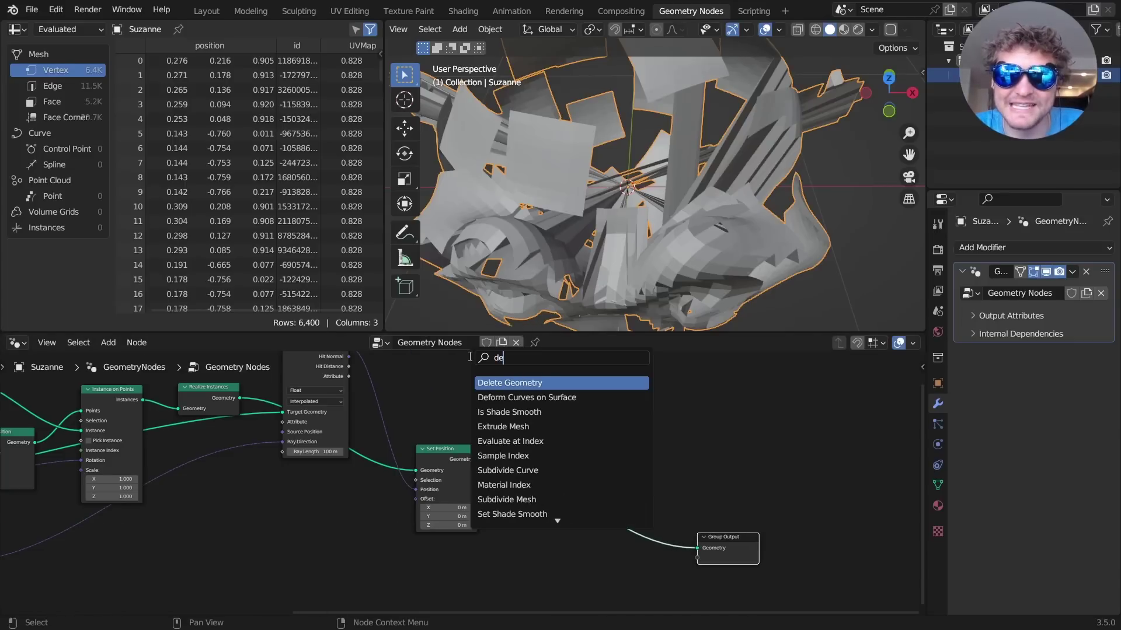
pyautogui.click(502, 383)
pyautogui.click(598, 485)
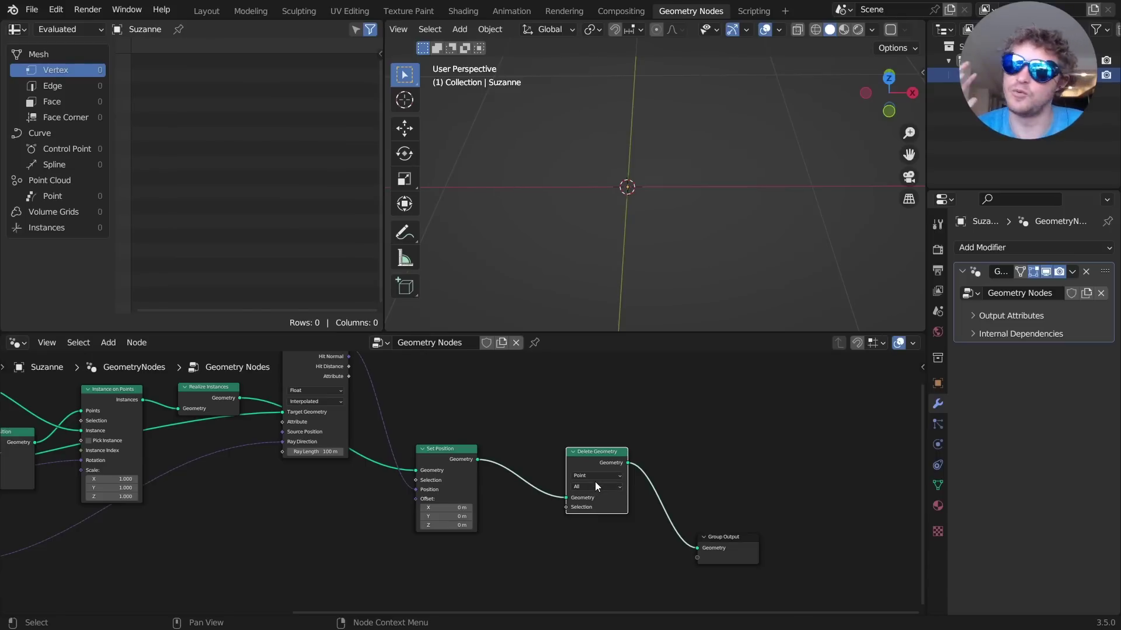
pyautogui.keyDown('ctrl'); pyautogui.keyDown('shift'); pyautogui.click(440, 467); pyautogui.keyUp('shift'); pyautogui.keyUp('ctrl')
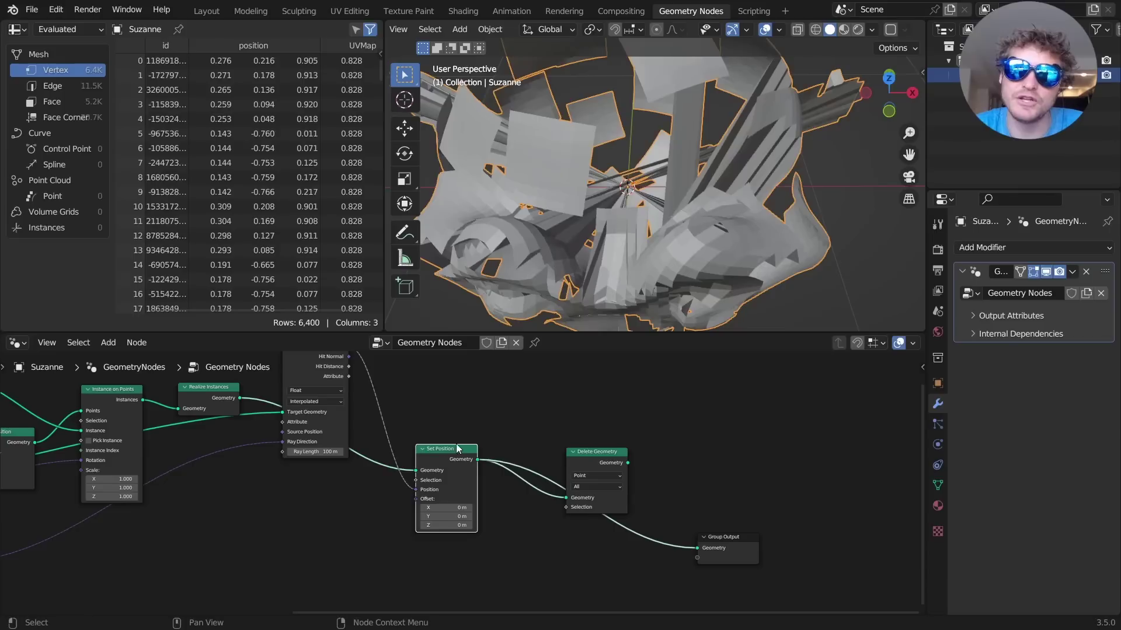
# Add an Edge Vertices node in the free space above Realize Instances and Raycast.
pyautogui.moveTo(464, 447); pyautogui.dragTo(613, 485, button='middle')
pyautogui.scroll(-4, 721, 247)
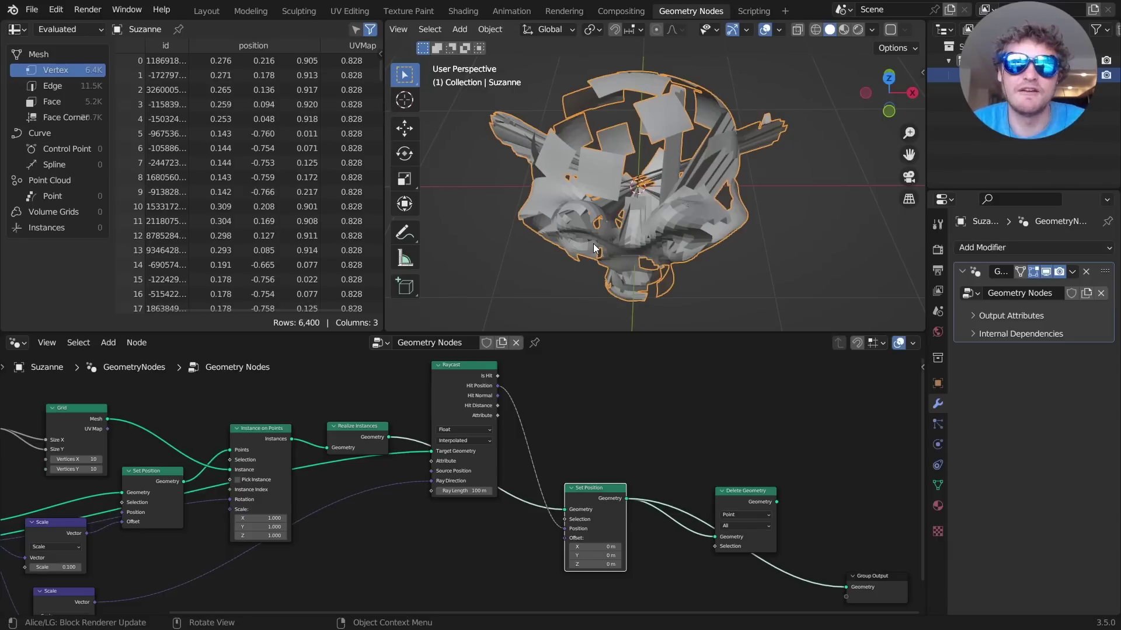
pyautogui.moveTo(391, 367); pyautogui.dragTo(514, 400, button='middle')
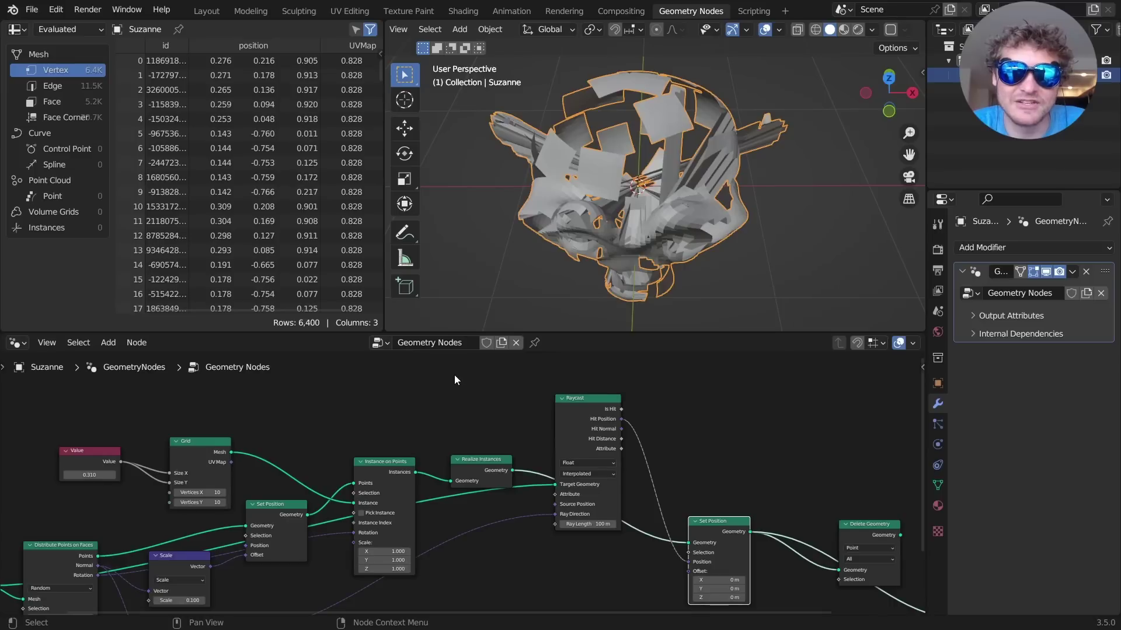
pyautogui.hotkey('shift', 'a')
pyautogui.write('edge')
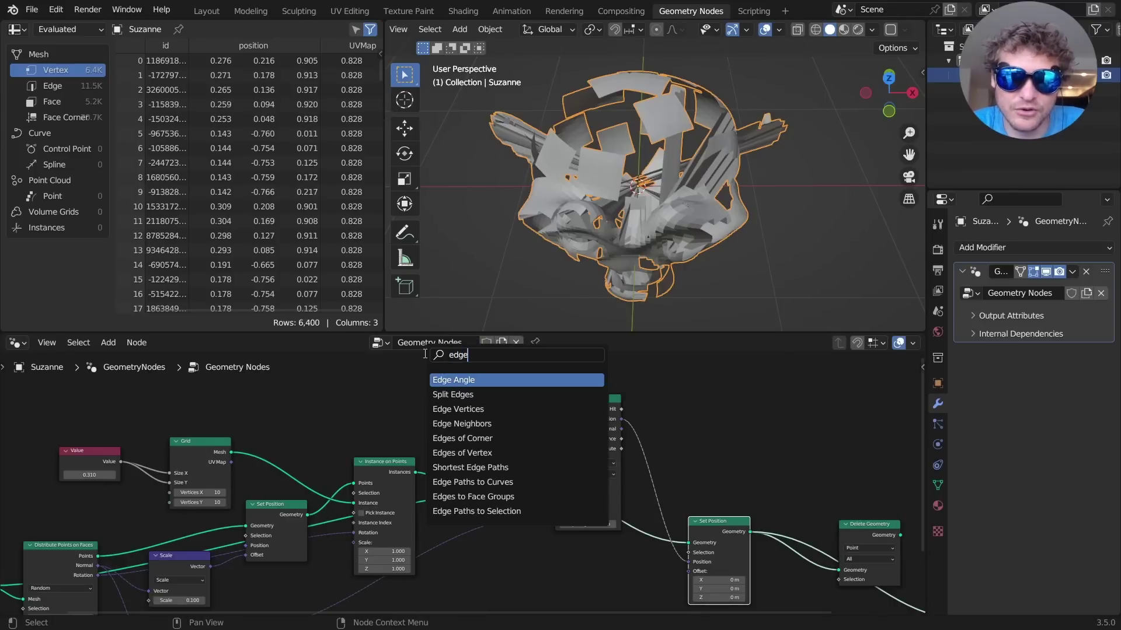
pyautogui.click(474, 409)
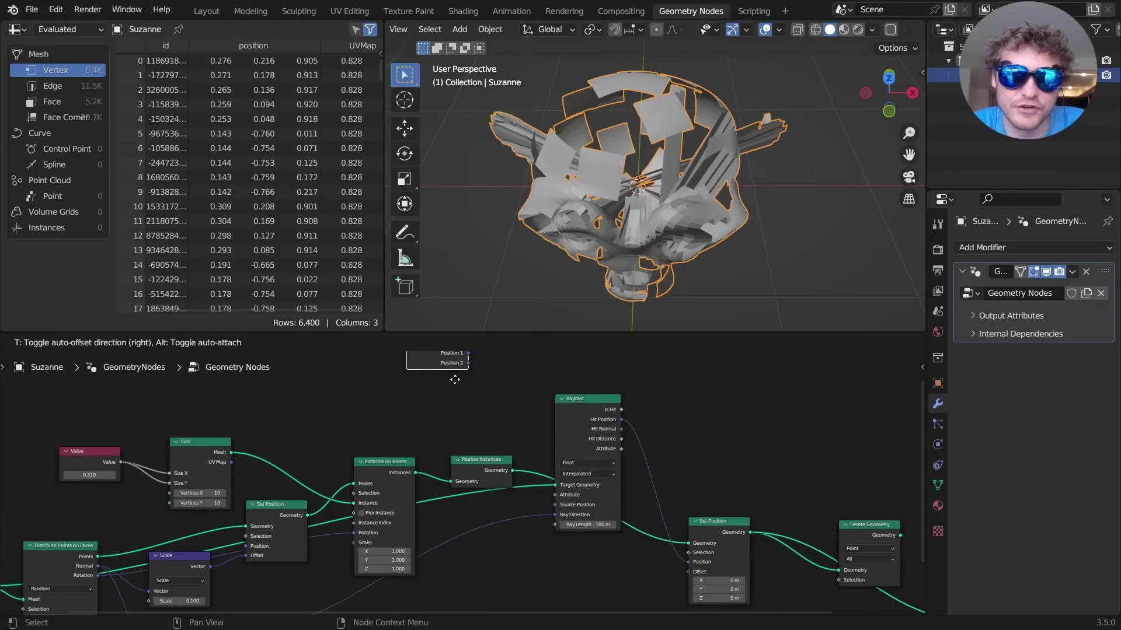
pyautogui.click(461, 374)
# Add a Vector Math node beside Edge Vertices and connect Position 1 and Position 2 to its two Vector inputs.
pyautogui.scroll(4, 482, 394)
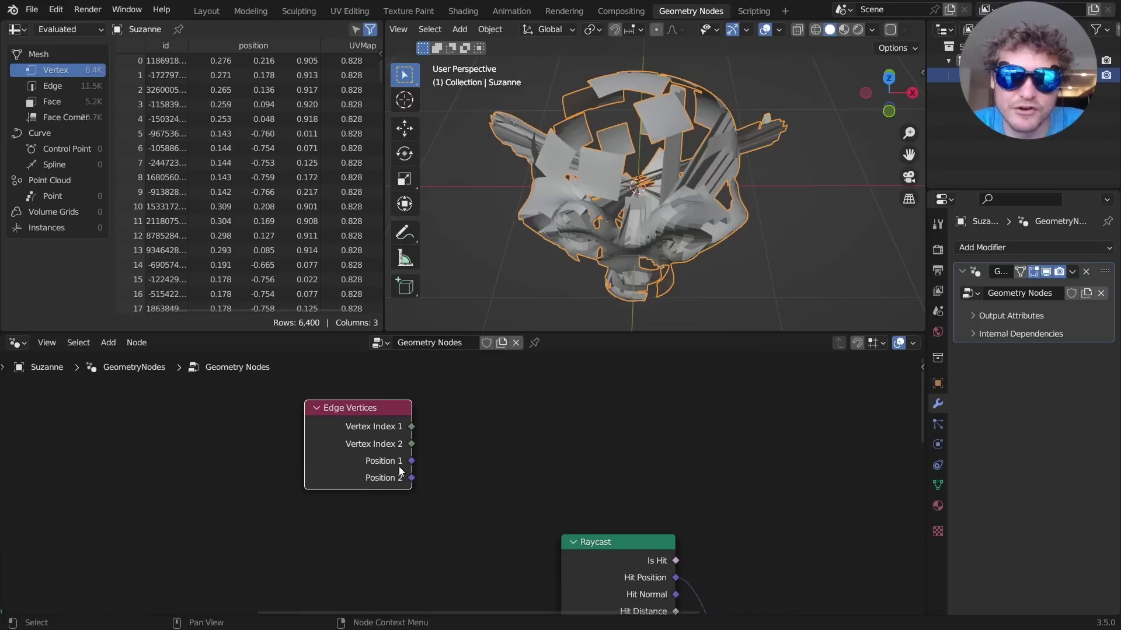
pyautogui.hotkey('shift', 'a')
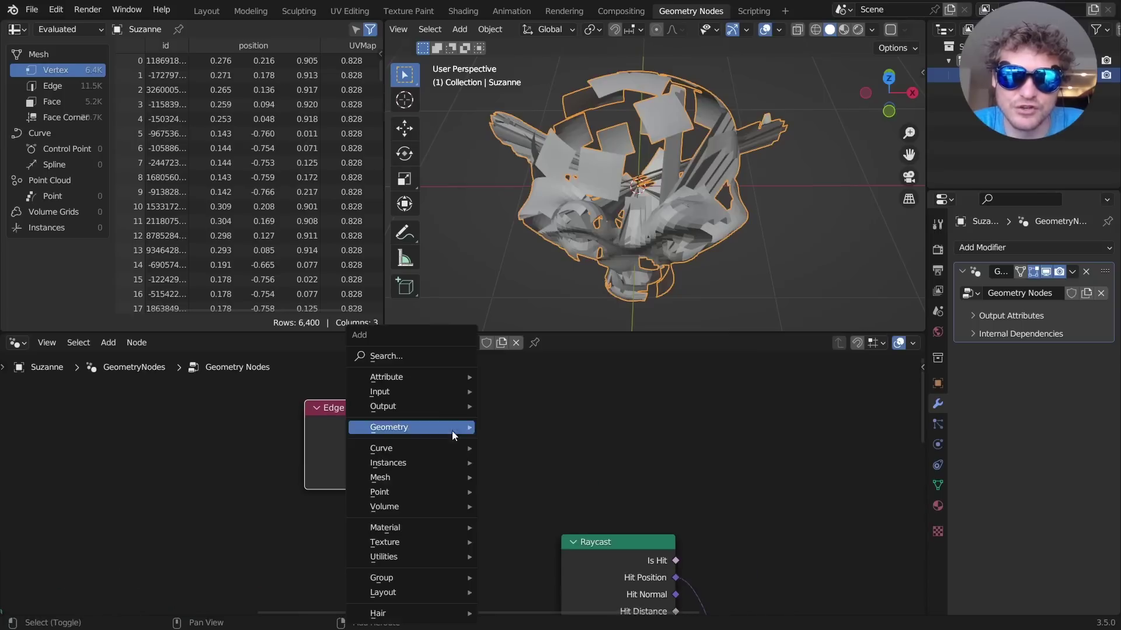
pyautogui.click(439, 356)
pyautogui.write('vec')
pyautogui.press('Return')
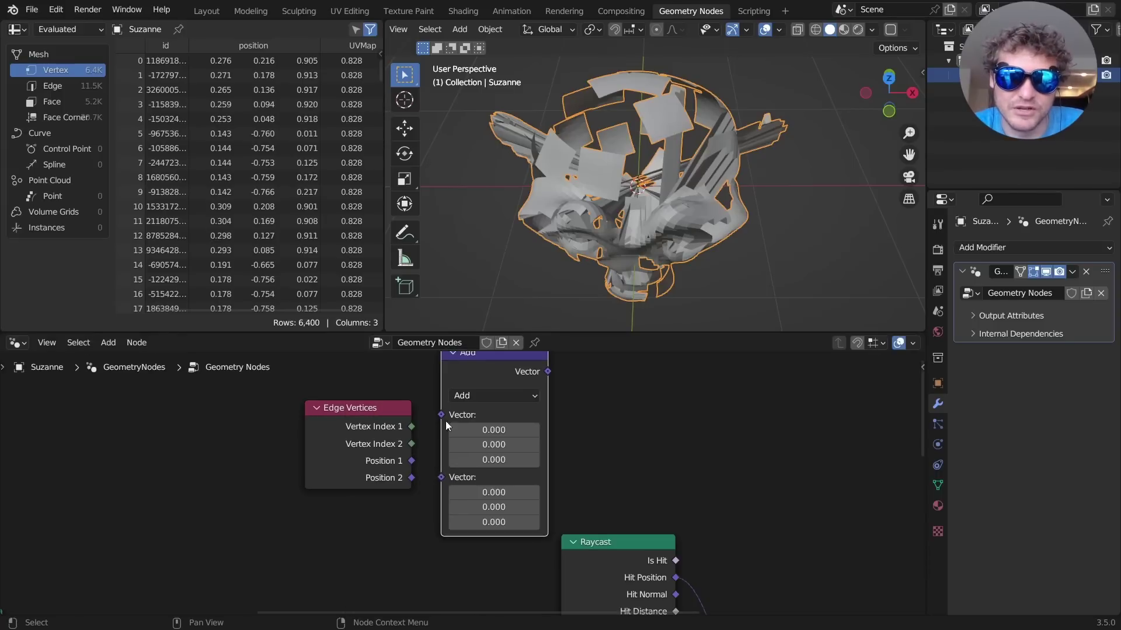
pyautogui.moveTo(412, 461)
pyautogui.mouseDown()
pyautogui.moveTo(441, 415)
pyautogui.moveTo(433, 468)
pyautogui.moveTo(409, 478)
pyautogui.mouseUp()
# Set the Vector Math operation to Distance and line the node up with Edge Vertices.
pyautogui.click(470, 396)
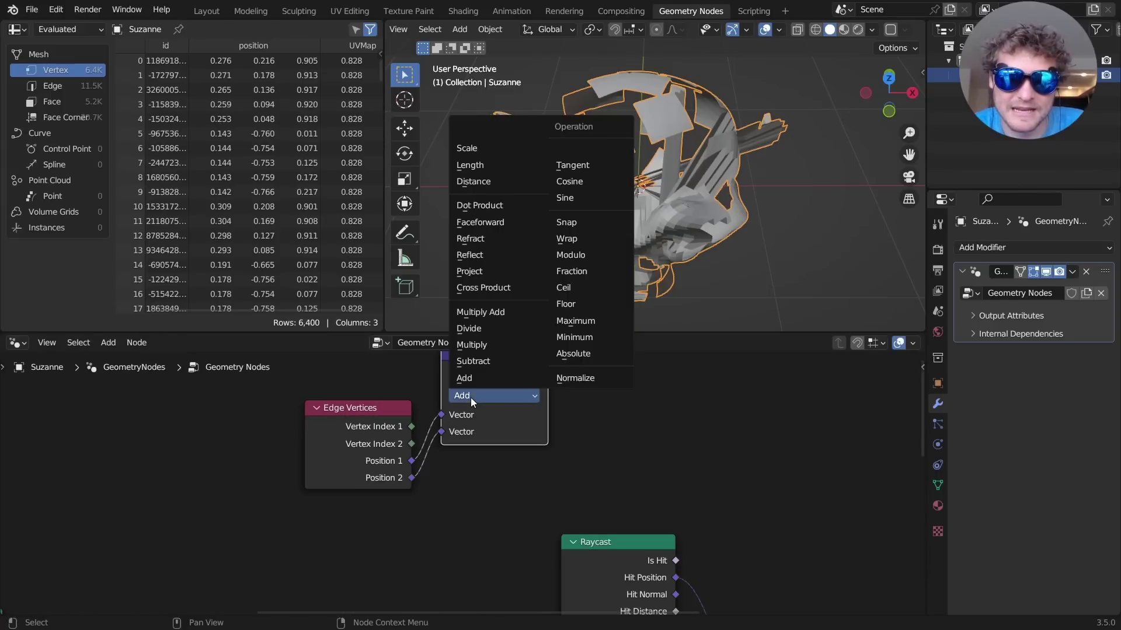
pyautogui.click(484, 186)
pyautogui.moveTo(528, 454); pyautogui.dragTo(444, 398)
pyautogui.press('g')
pyautogui.click(456, 450)
pyautogui.scroll(-1, 528, 433)
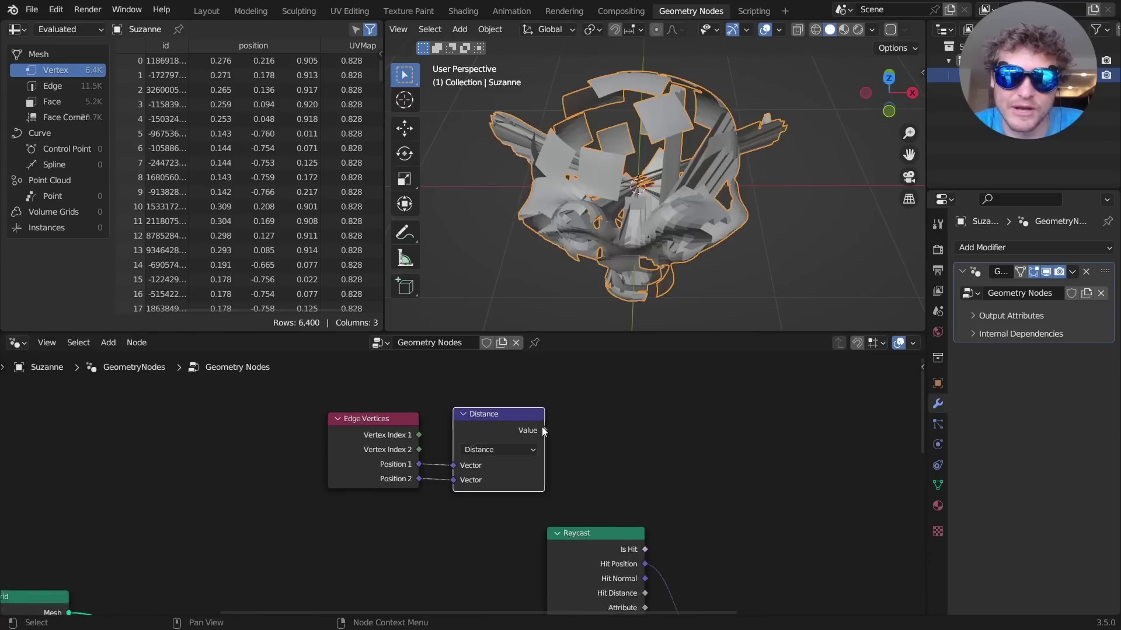
pyautogui.scroll(-2, 542, 426)
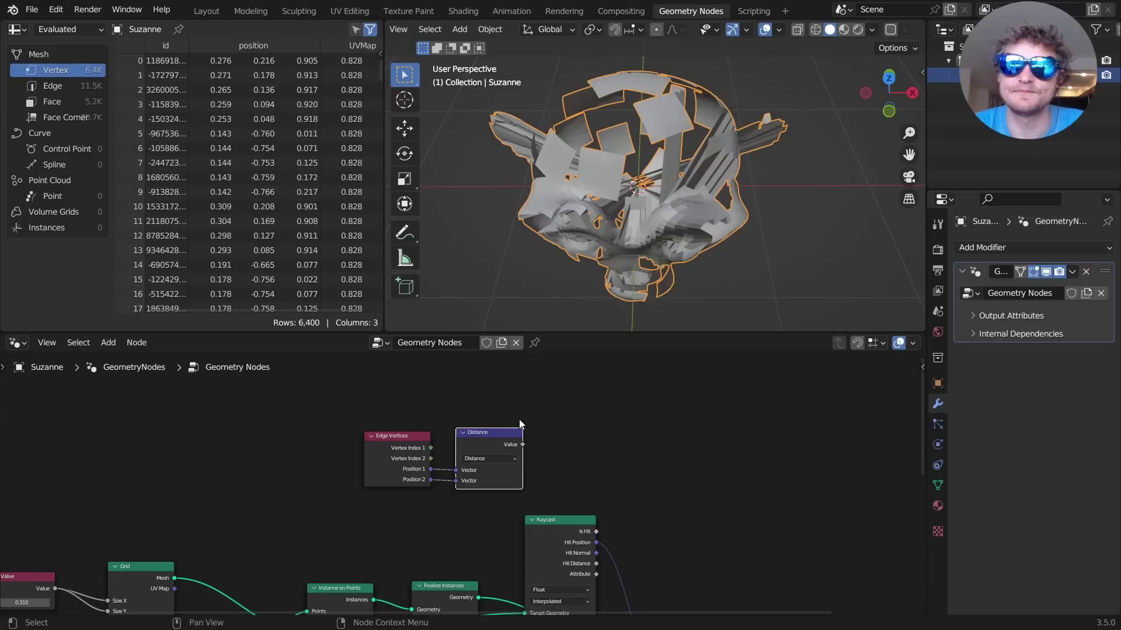
# Add an Accumulate Field node and connect the Distance node's Value output to its Value input.
pyautogui.scroll(2, 602, 408)
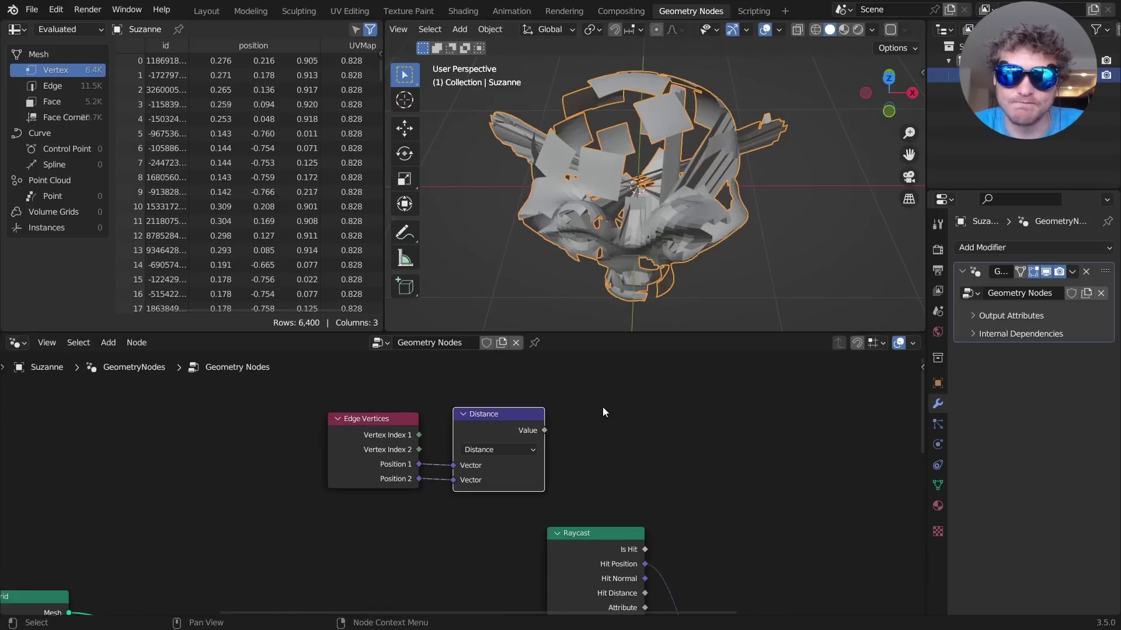
pyautogui.moveTo(602, 412); pyautogui.dragTo(499, 429, button='middle')
pyautogui.hotkey('shift', 'a')
pyautogui.write('acc')
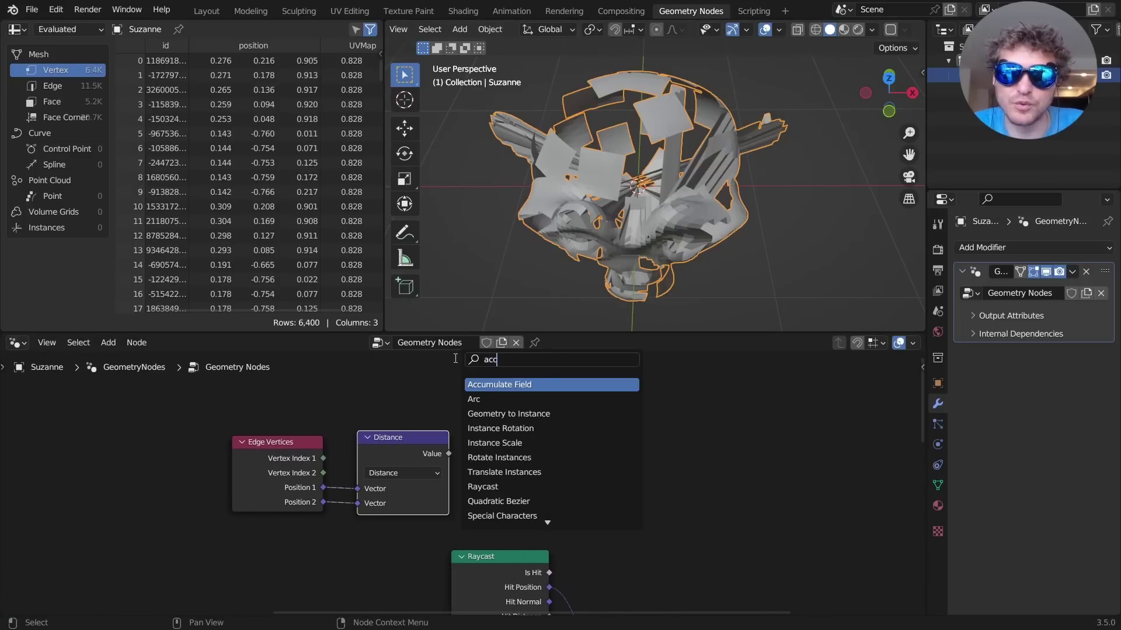
pyautogui.press('Return')
pyautogui.click(475, 454)
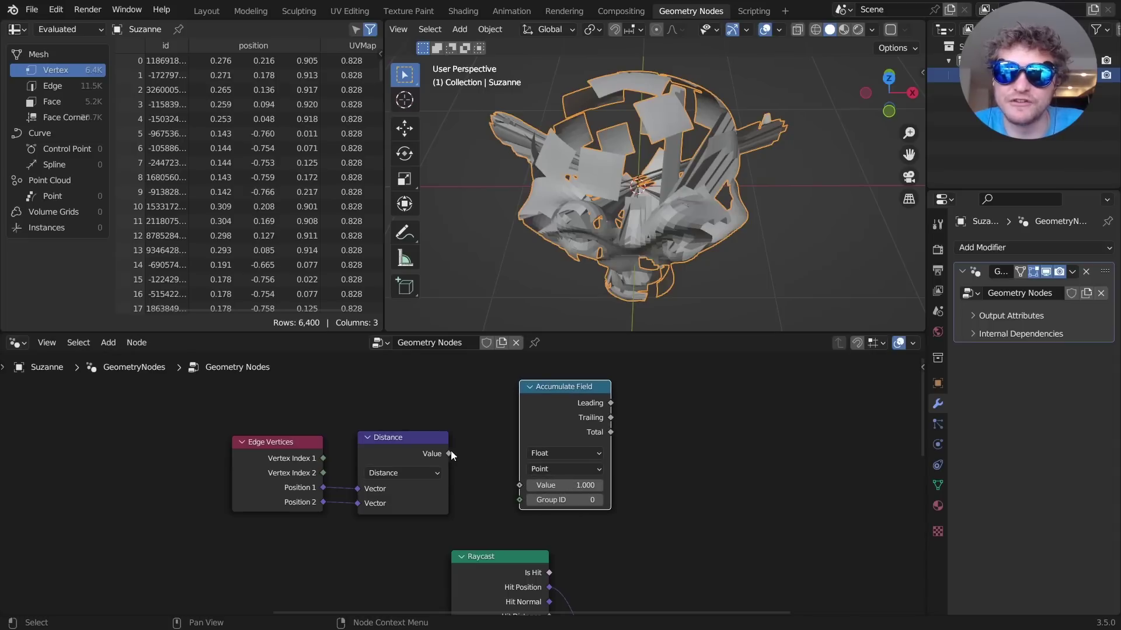
pyautogui.moveTo(449, 453); pyautogui.dragTo(519, 485)
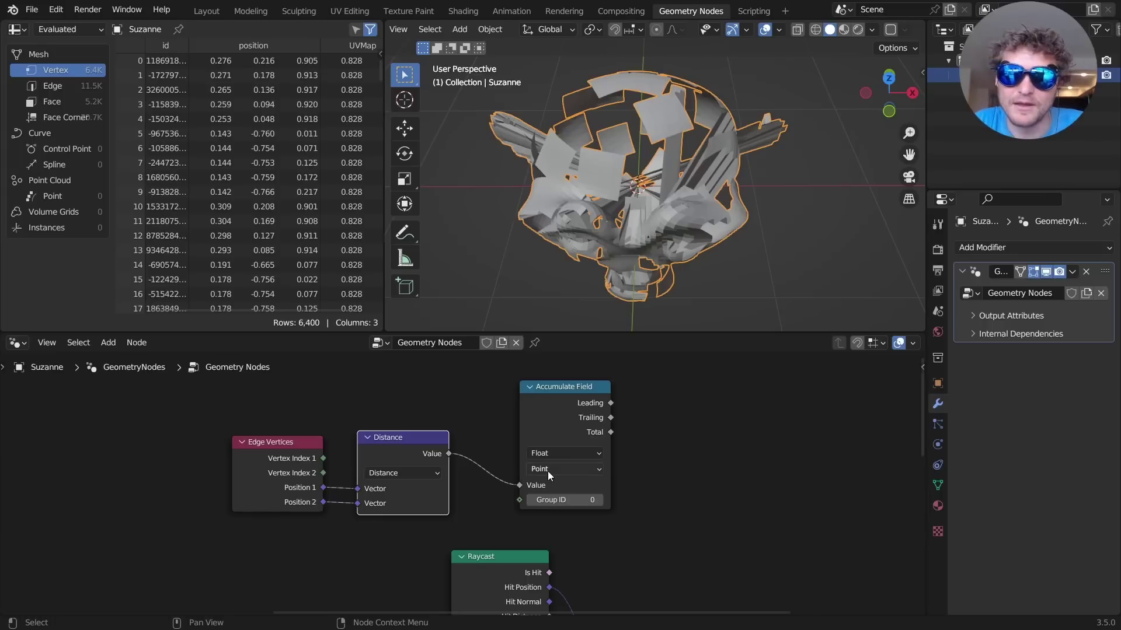
# Set Accumulate Field's domain to Edge and its Group ID to 1.
pyautogui.click(547, 471)
pyautogui.click(550, 496)
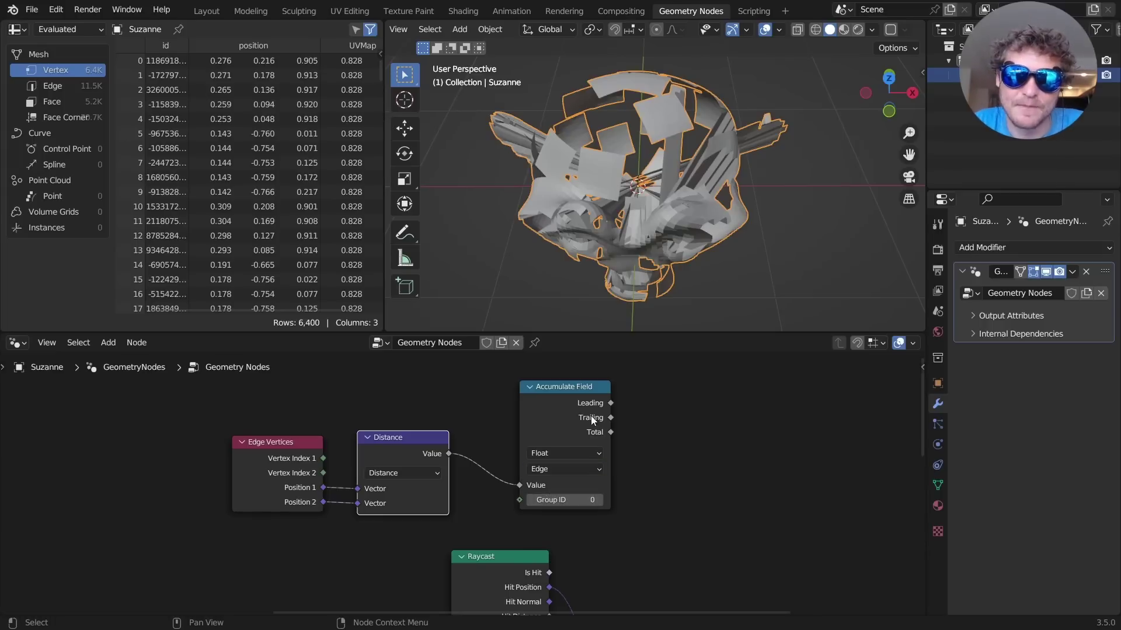
pyautogui.moveTo(610, 431); pyautogui.dragTo(724, 386)
pyautogui.click(665, 398)
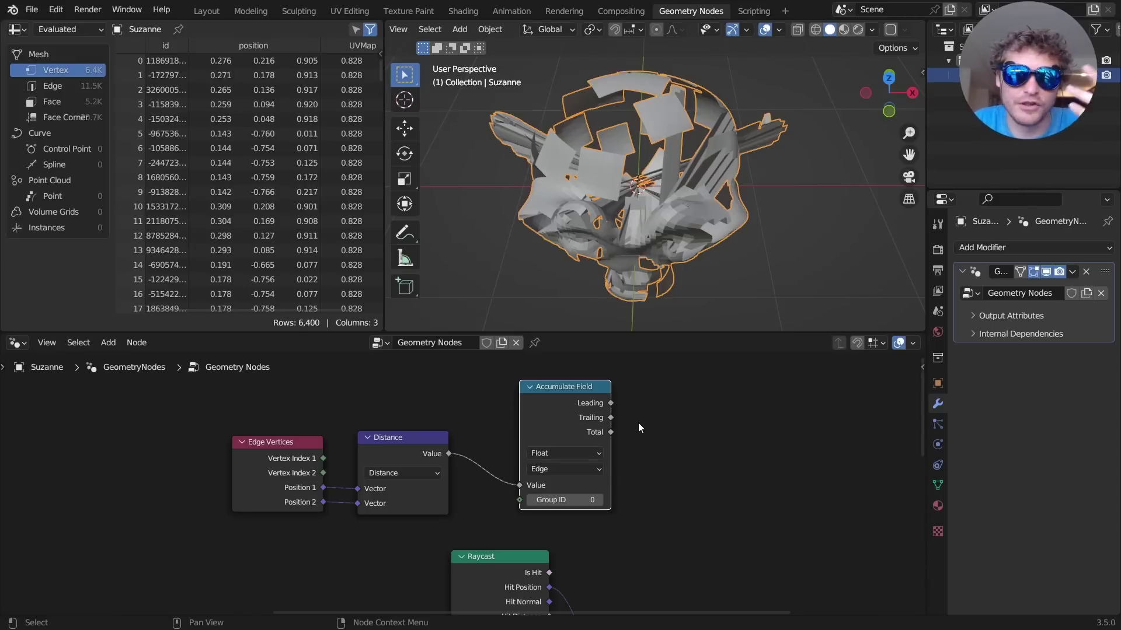
pyautogui.click(598, 500)
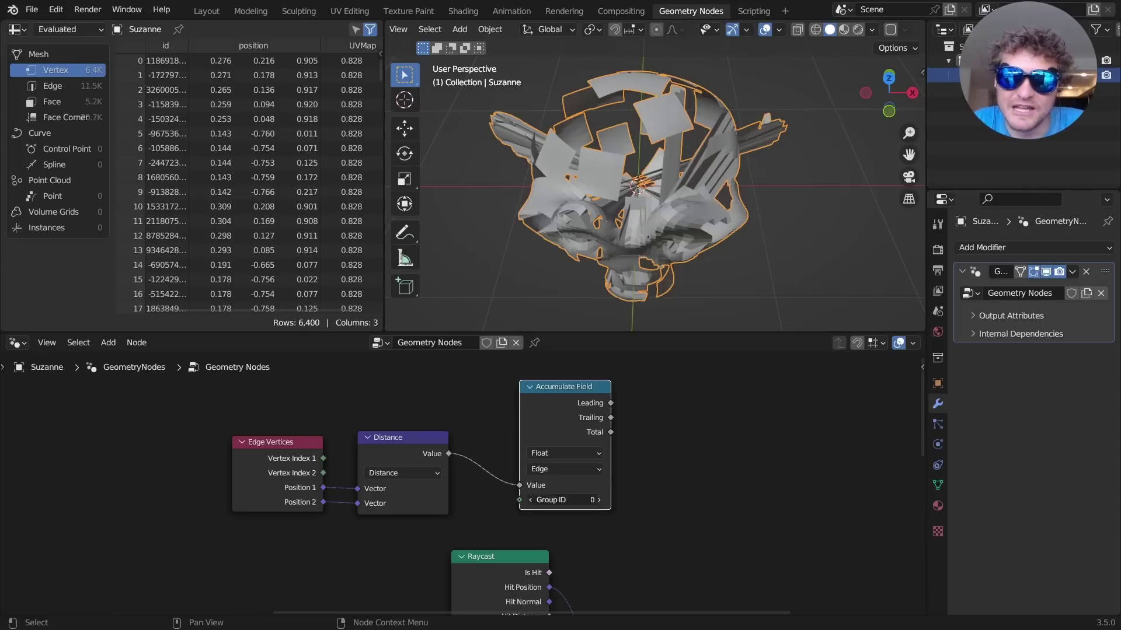
pyautogui.click(598, 500)
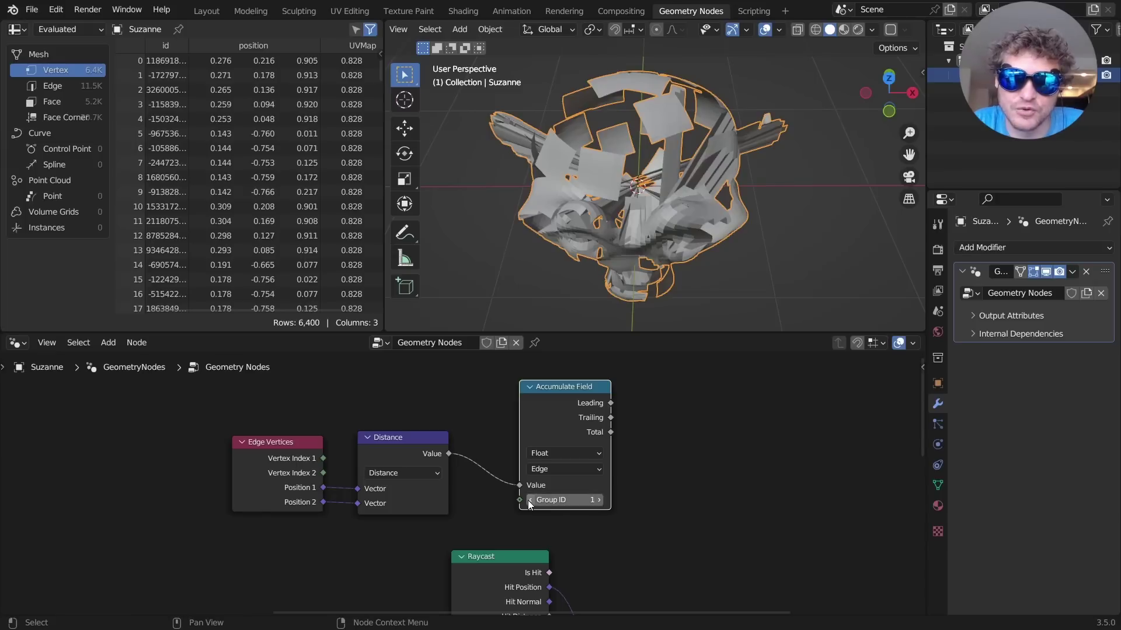
# Move the Edge Vertices and Distance nodes together up and away from Accumulate Field.
pyautogui.moveTo(479, 501); pyautogui.dragTo(224, 428)
pyautogui.moveTo(278, 446); pyautogui.dragTo(239, 356)
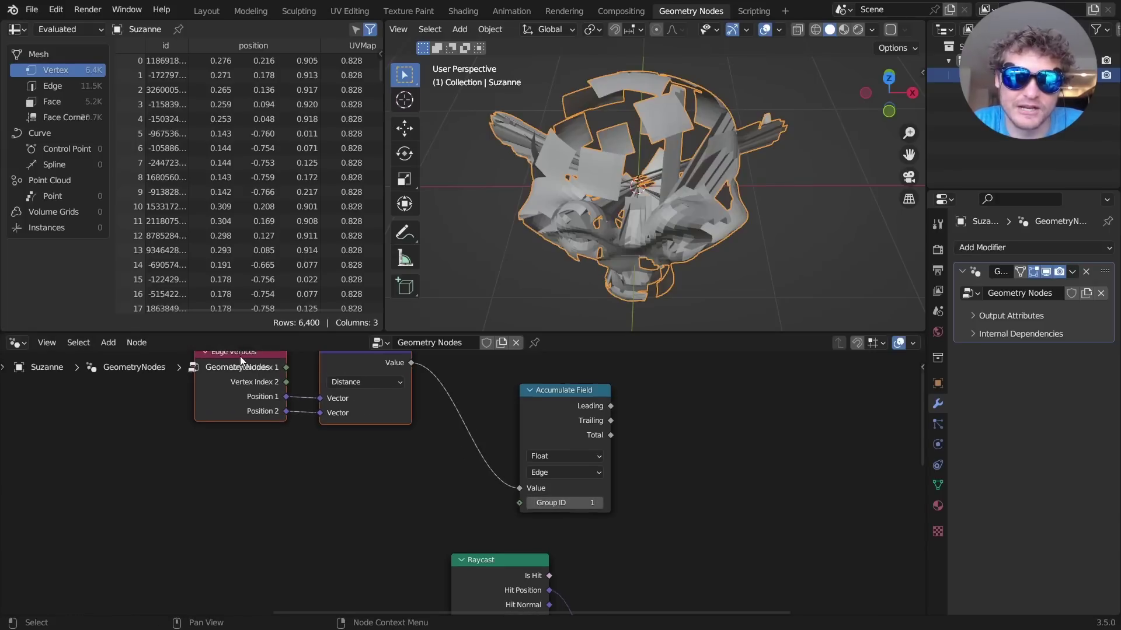
pyautogui.hotkey('shift', 'a')
pyautogui.press('Escape')
# Add a Mesh Island node below Edge Vertices and connect its Island Index to Accumulate Field's Group ID.
pyautogui.press('Home')
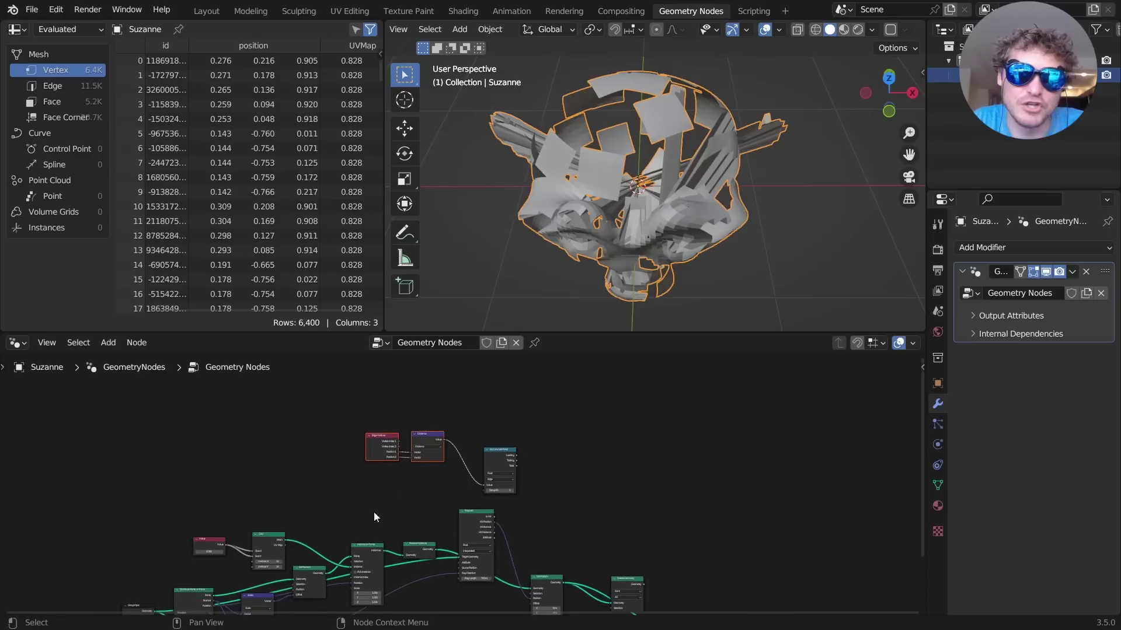
pyautogui.scroll(4, 472, 446)
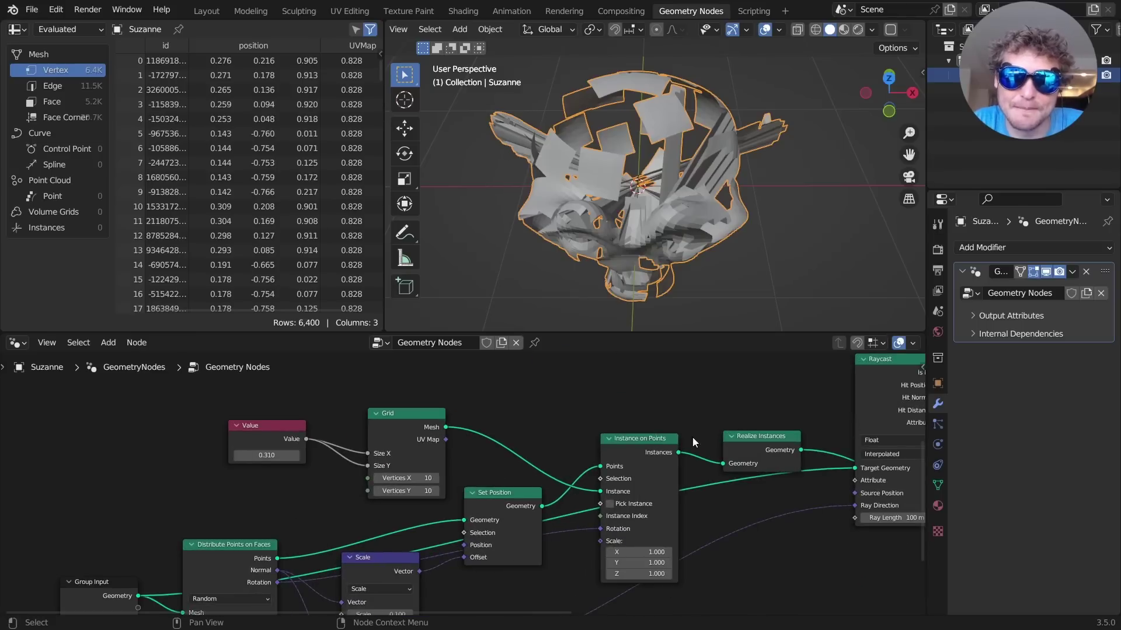
pyautogui.moveTo(702, 407); pyautogui.dragTo(483, 549, button='middle')
pyautogui.moveTo(618, 401); pyautogui.dragTo(550, 488, button='middle')
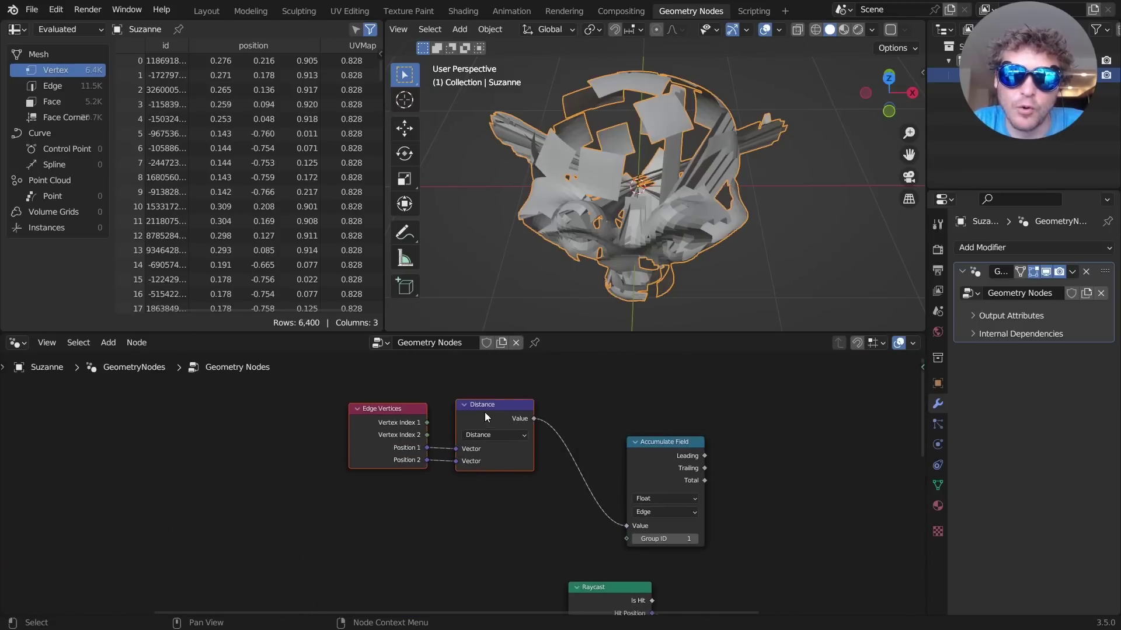
pyautogui.hotkey('shift', 'a')
pyautogui.click(424, 355)
pyautogui.write('mesh is')
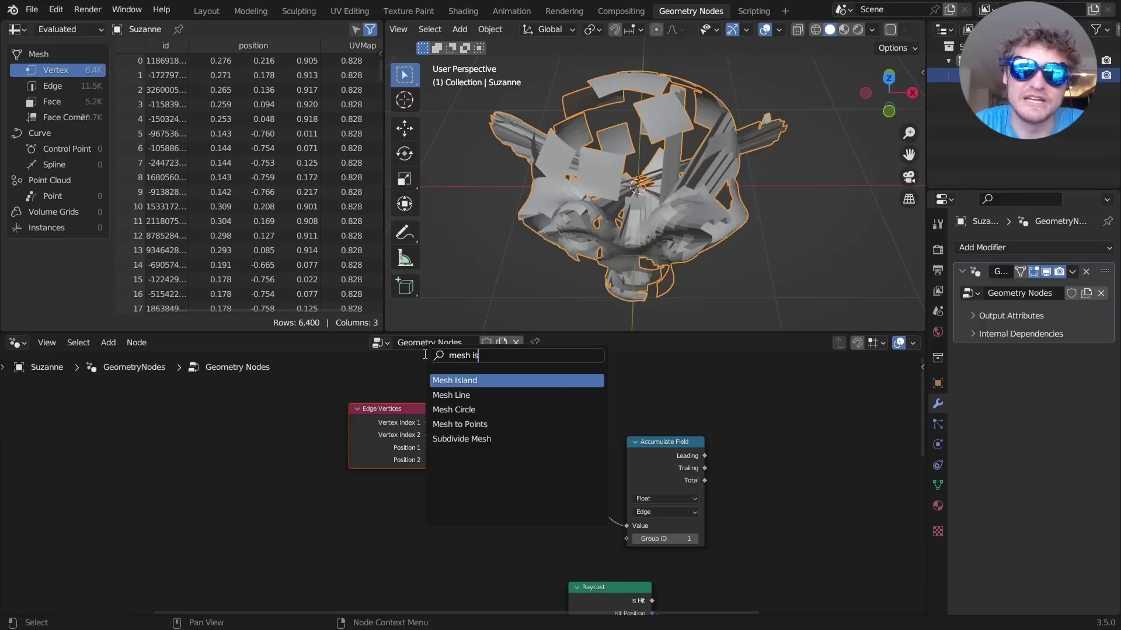
pyautogui.press('Return')
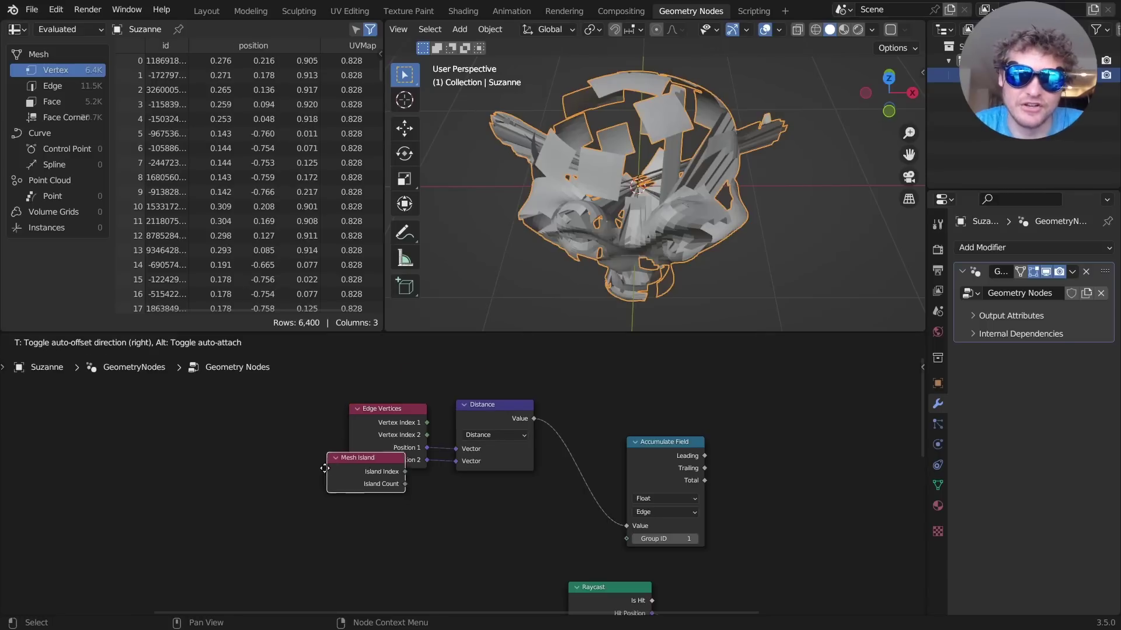
pyautogui.click(345, 505)
pyautogui.moveTo(478, 463)
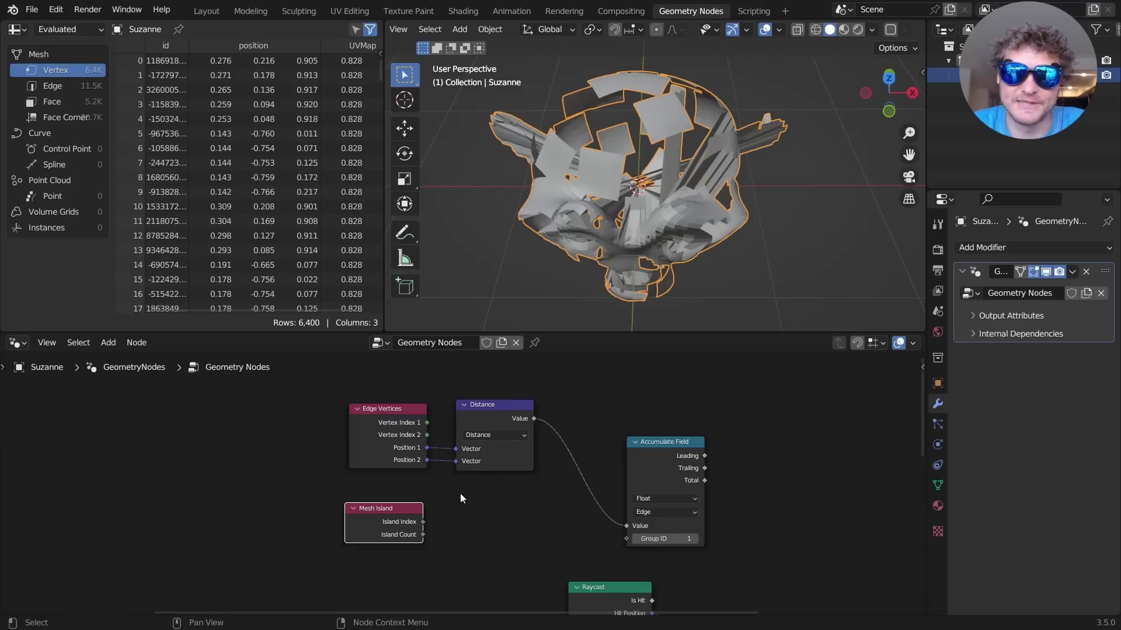
pyautogui.moveTo(425, 520); pyautogui.dragTo(624, 538)
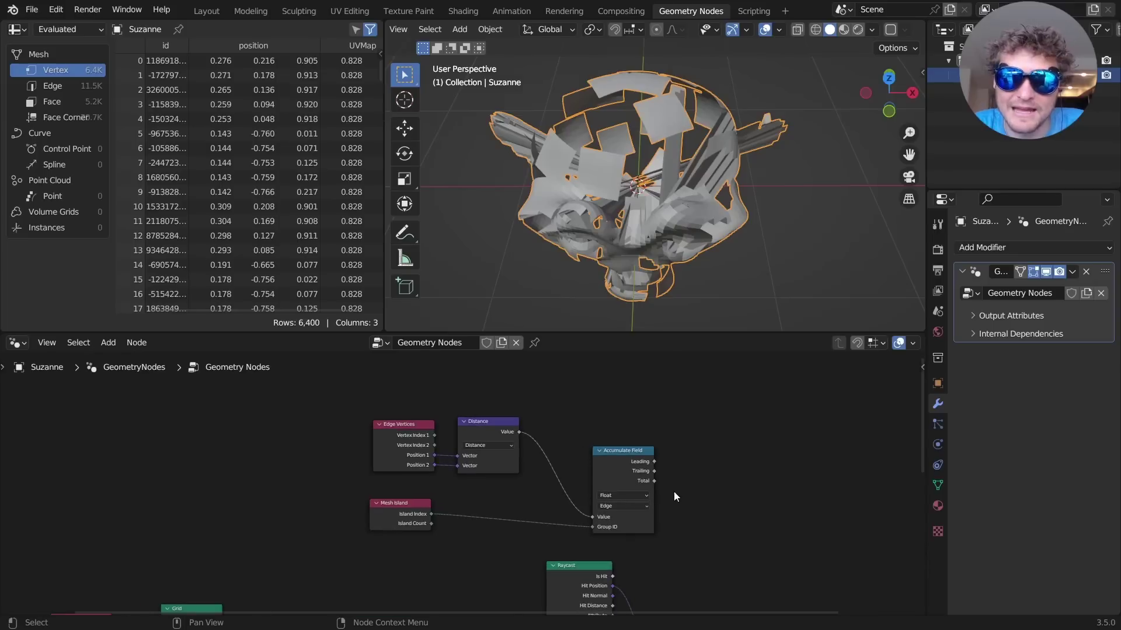
# Move Accumulate Field up and place a duplicate of it directly below.
pyautogui.moveTo(614, 450); pyautogui.dragTo(591, 362)
pyautogui.hotkey('shift', 'd')
pyautogui.click(566, 468)
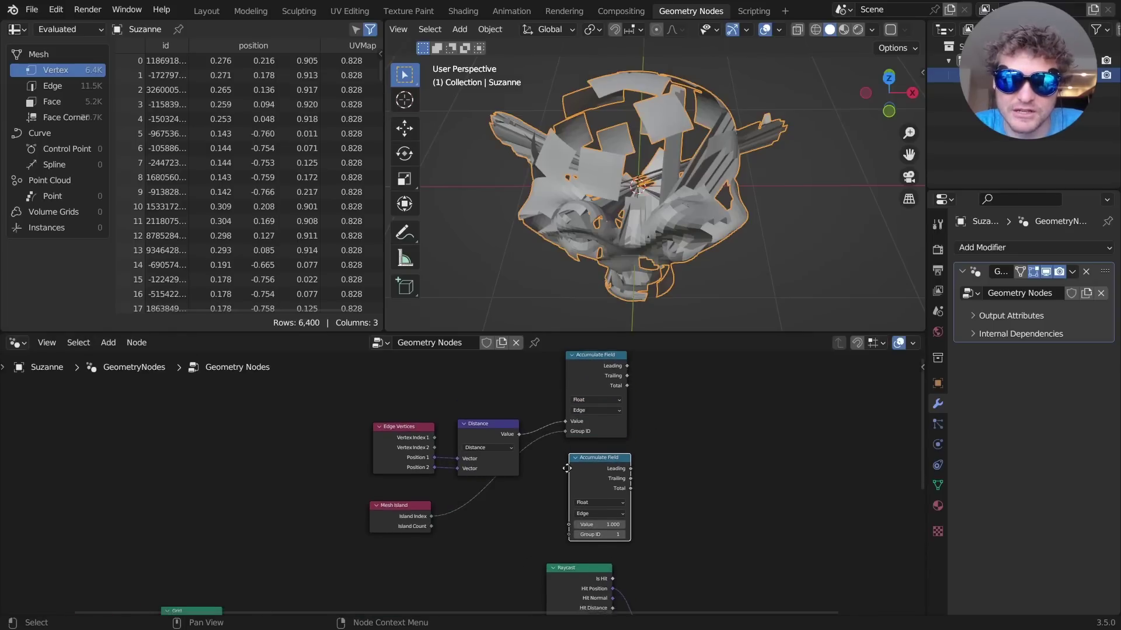
pyautogui.moveTo(526, 417); pyautogui.dragTo(574, 504)
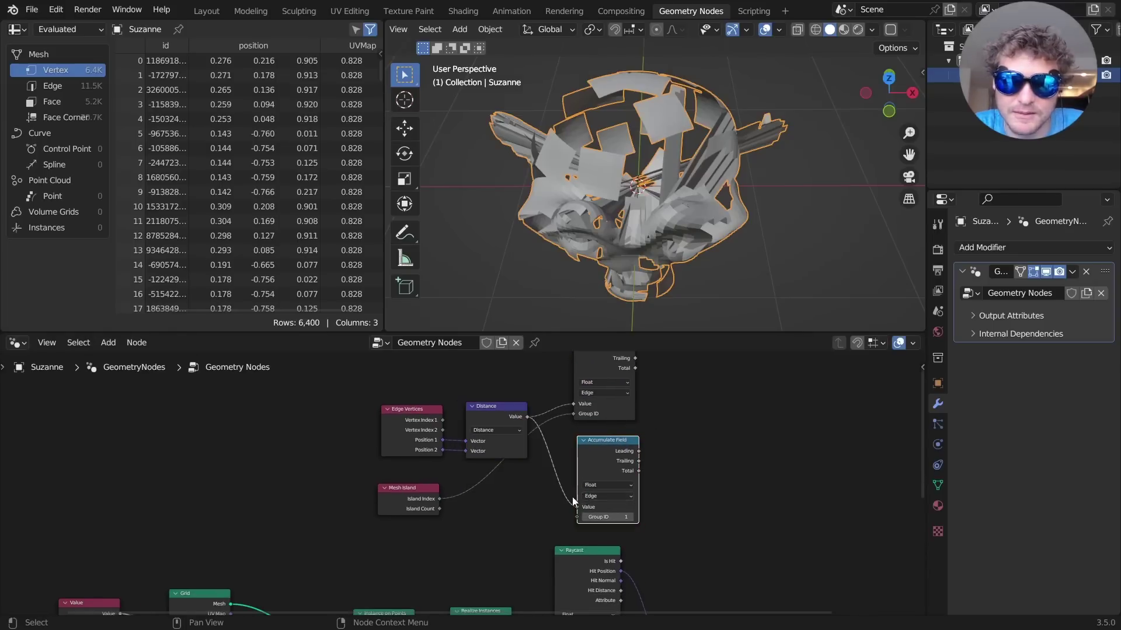
pyautogui.scroll(2, 461, 499)
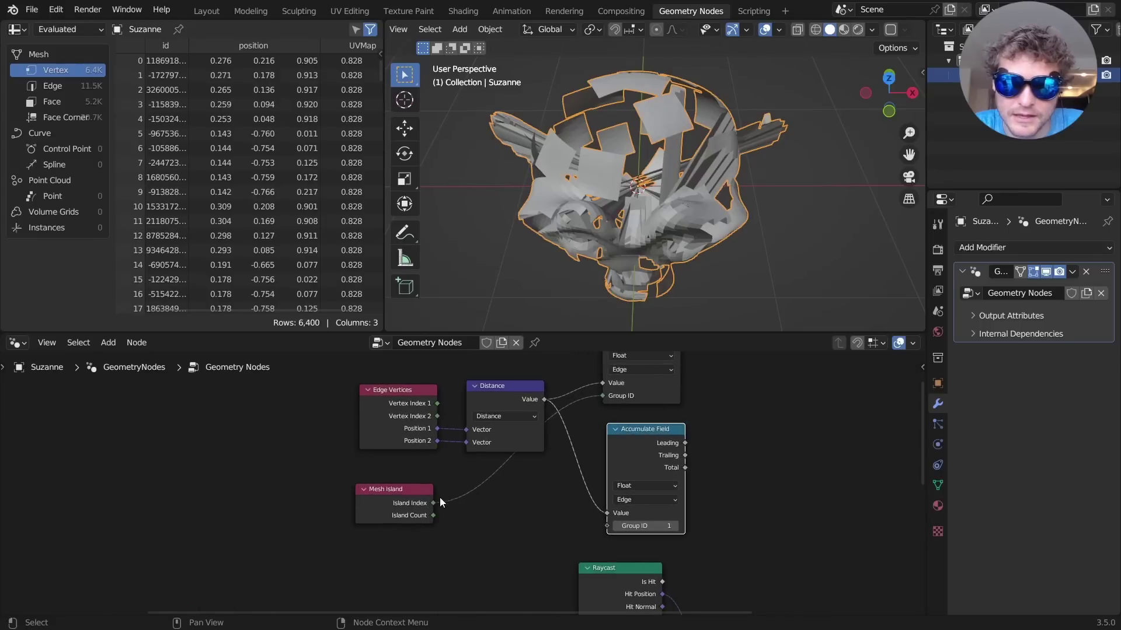
pyautogui.hotkey('ctrl', 'z')
# Connect Mesh Island's Island Index to the duplicated Accumulate Field's Group ID.
pyautogui.moveTo(435, 501); pyautogui.dragTo(437, 502)
pyautogui.moveTo(607, 524); pyautogui.dragTo(607, 525)
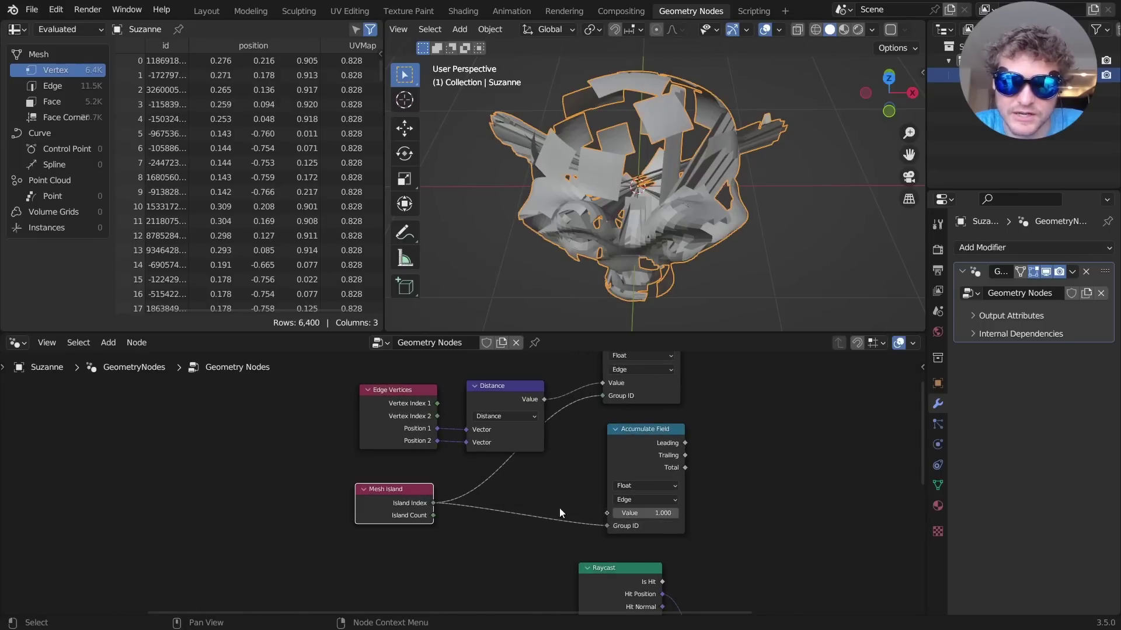
# Shift the Edge Vertices and Distance nodes together to the left of Mesh Island.
pyautogui.moveTo(345, 443); pyautogui.dragTo(372, 422)
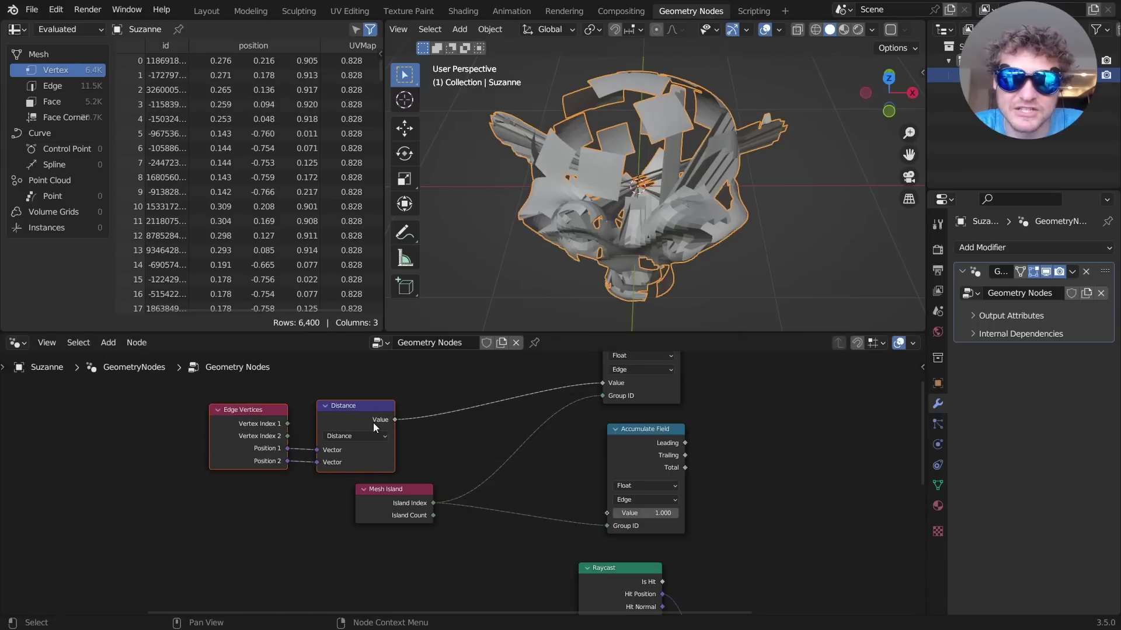
pyautogui.scroll(-8, 466, 477)
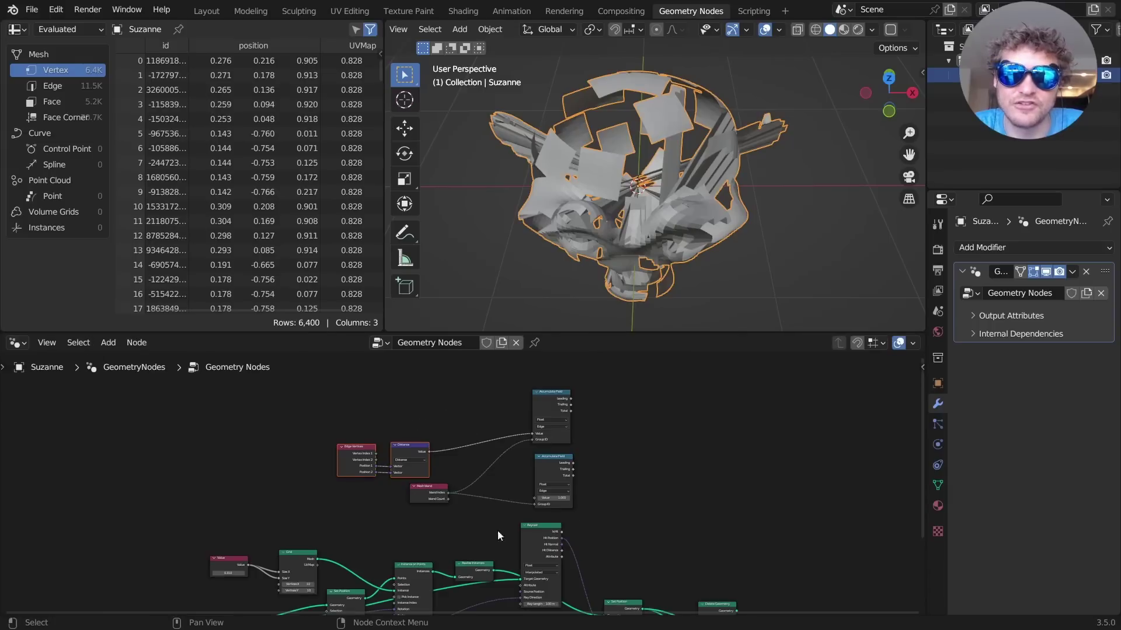
pyautogui.moveTo(515, 557); pyautogui.dragTo(560, 514, button='middle')
pyautogui.scroll(5, 606, 532)
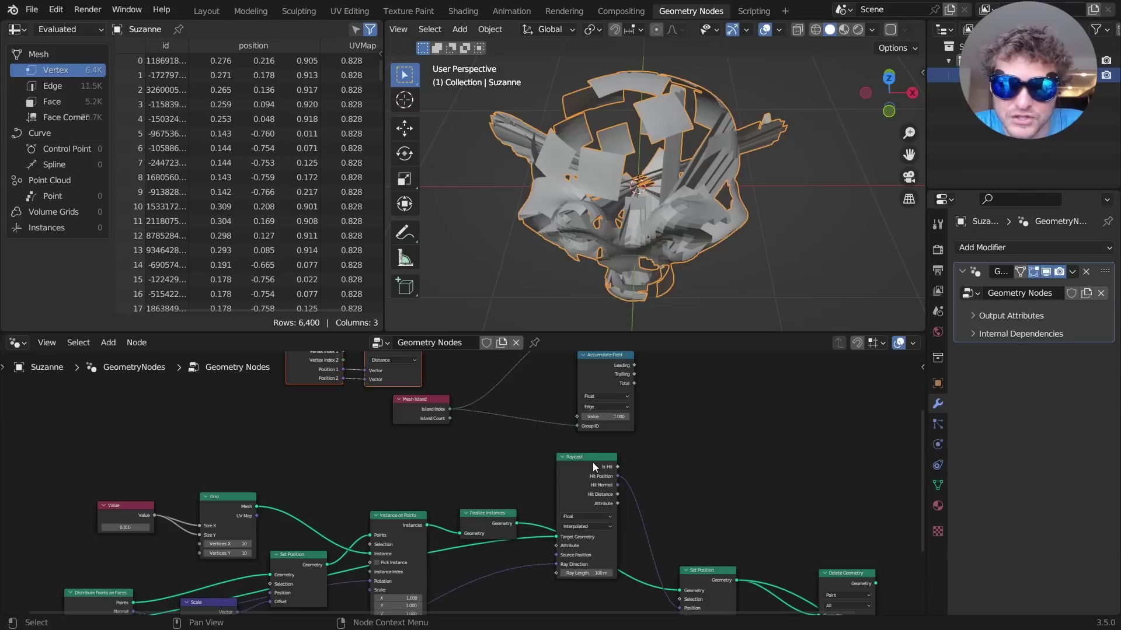
# Insert a Capture Attribute node between Realize Instances and Set Position, and move Raycast down below it.
pyautogui.moveTo(663, 510); pyautogui.dragTo(632, 464, button='middle')
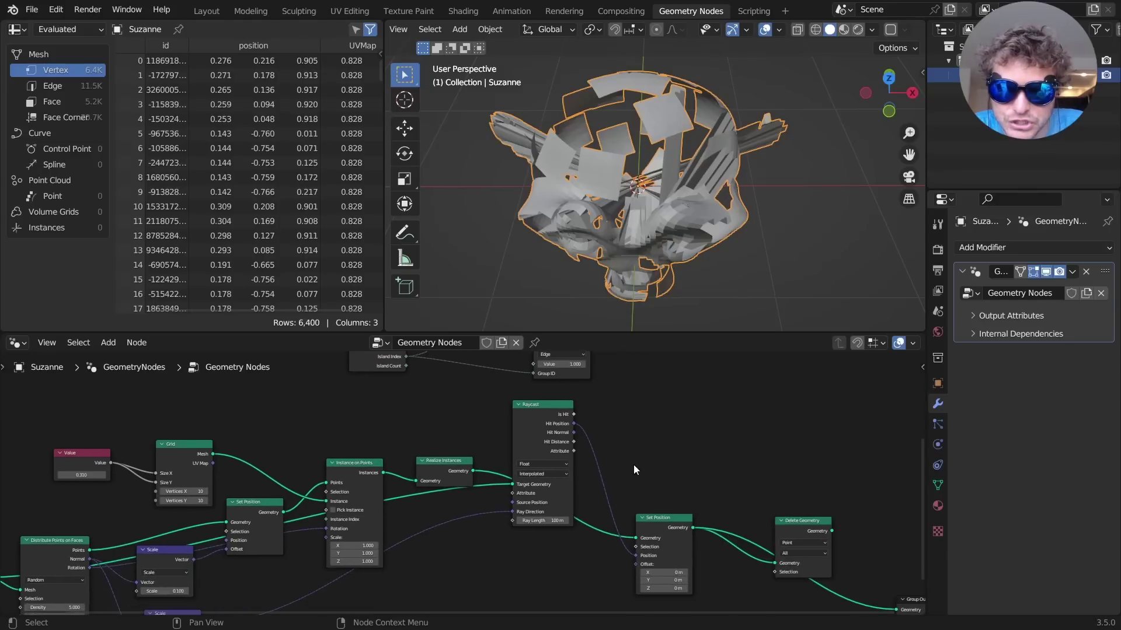
pyautogui.hotkey('shift', 'a')
pyautogui.write('cap')
pyautogui.press('Return')
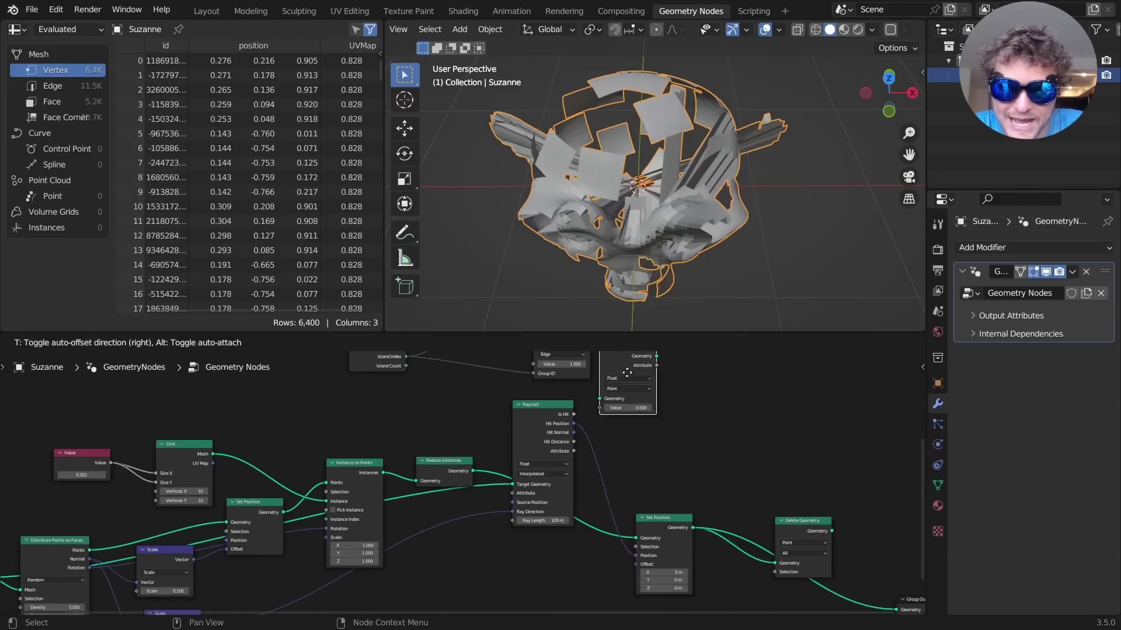
pyautogui.click(579, 414)
pyautogui.moveTo(556, 411); pyautogui.dragTo(547, 524)
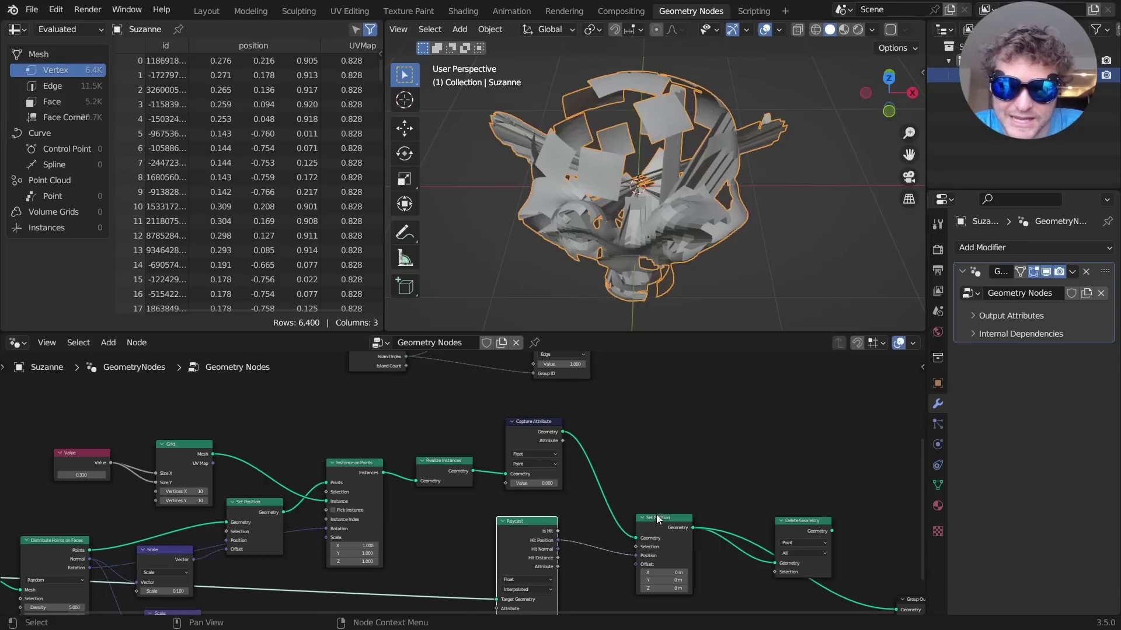
# Connect Distance's Value to Capture Attribute's Value, and the captured Attribute to the lower Accumulate Field's Value.
pyautogui.moveTo(623, 481); pyautogui.dragTo(763, 584, button='middle')
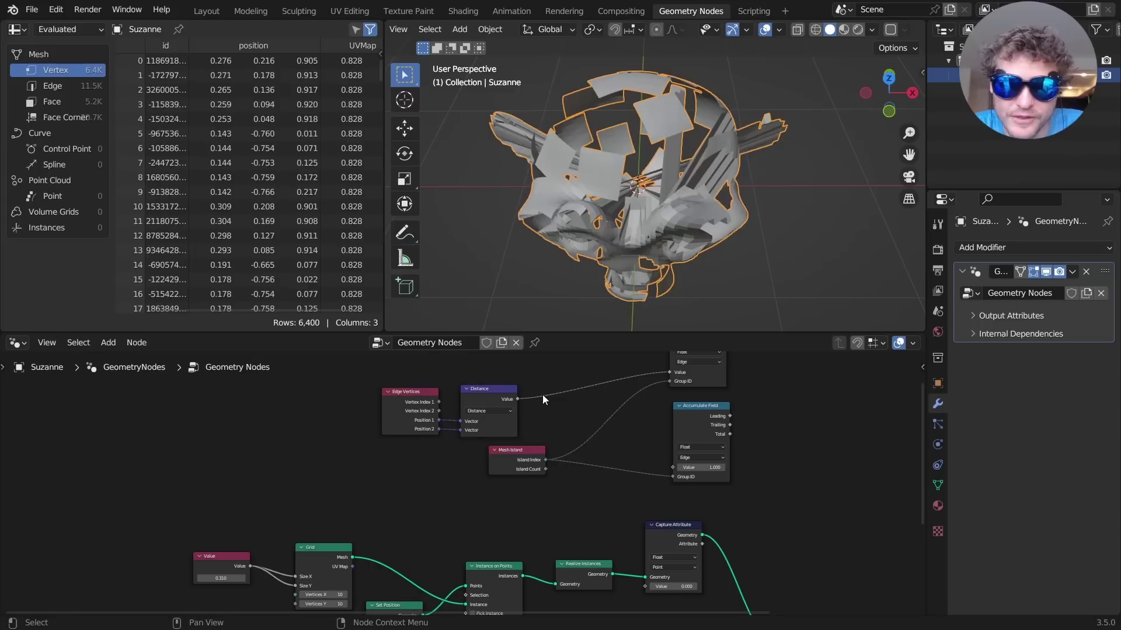
pyautogui.moveTo(521, 397); pyautogui.dragTo(650, 582)
pyautogui.moveTo(682, 542); pyautogui.dragTo(557, 514, button='middle')
pyautogui.scroll(5, 659, 558)
pyautogui.scroll(-6, 661, 556)
pyautogui.moveTo(632, 539); pyautogui.dragTo(642, 578, button='middle')
pyautogui.moveTo(612, 562); pyautogui.dragTo(586, 490)
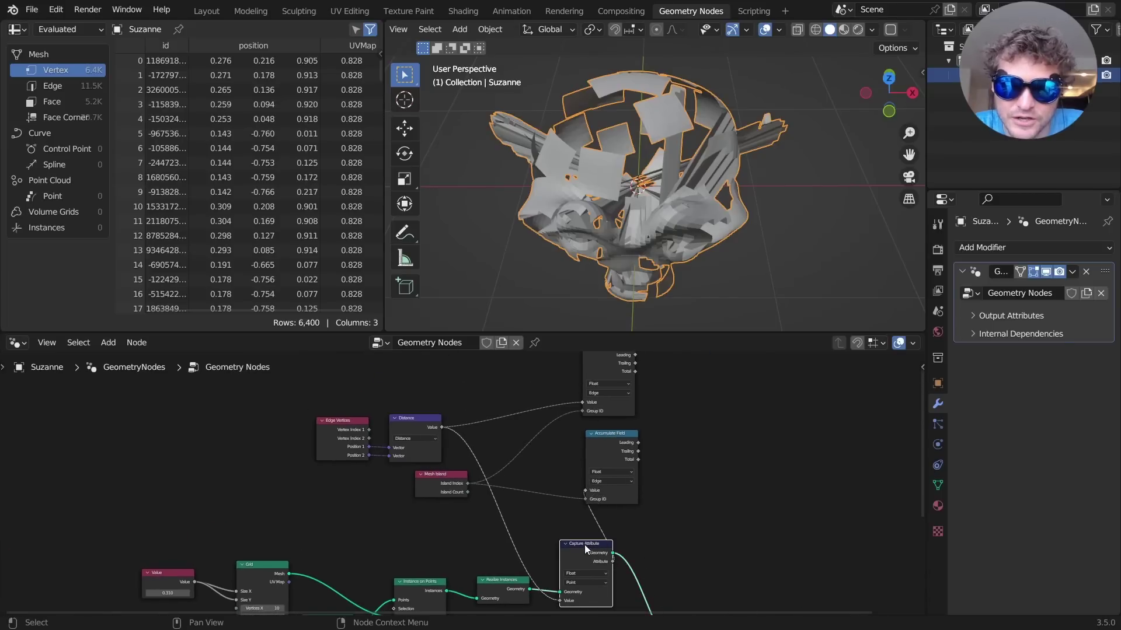
# Move the Delete Geometry node up and away from Set Position.
pyautogui.keyDown('shift'); pyautogui.scroll(2, 660, 455); pyautogui.keyUp('shift')
pyautogui.click(598, 401)
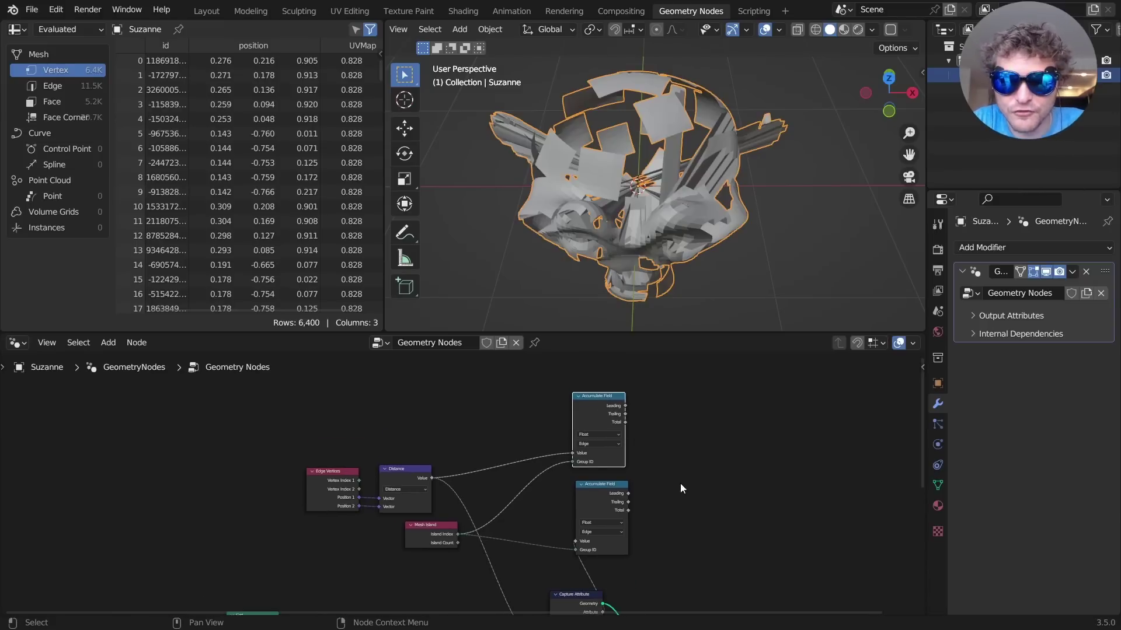
pyautogui.moveTo(681, 506); pyautogui.dragTo(602, 411, button='middle')
pyautogui.moveTo(605, 485); pyautogui.dragTo(574, 440, button='middle')
pyautogui.moveTo(589, 542); pyautogui.dragTo(574, 537)
pyautogui.moveTo(722, 554); pyautogui.dragTo(748, 485)
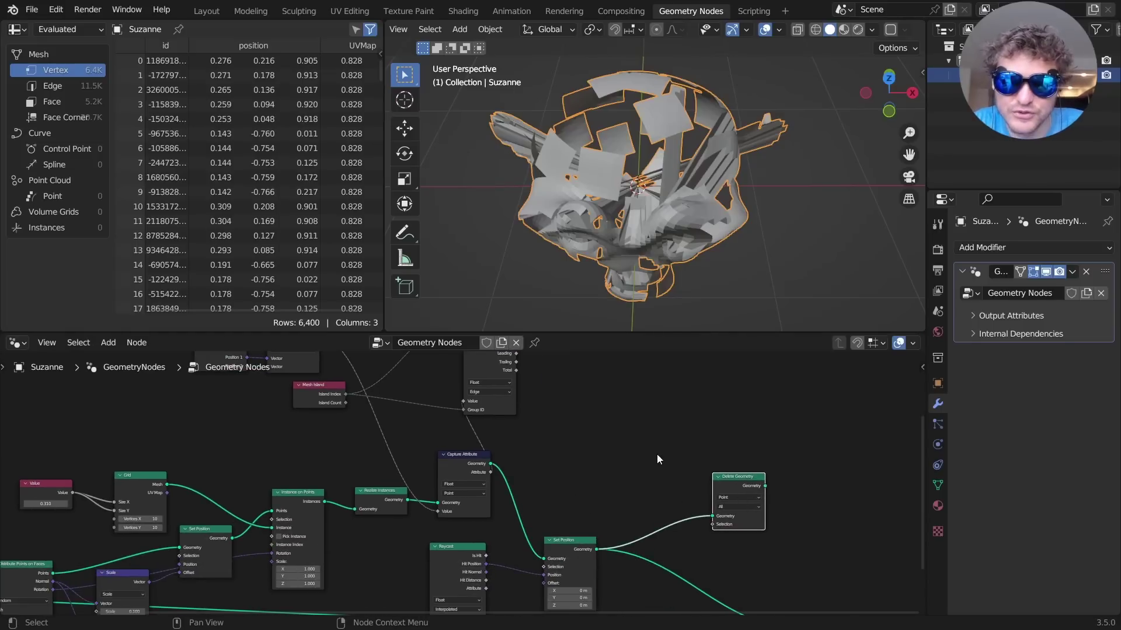
# Add a Math node to the right of the two Accumulate Field nodes.
pyautogui.moveTo(650, 458); pyautogui.dragTo(770, 533, button='middle')
pyautogui.moveTo(611, 532); pyautogui.dragTo(619, 520, button='middle')
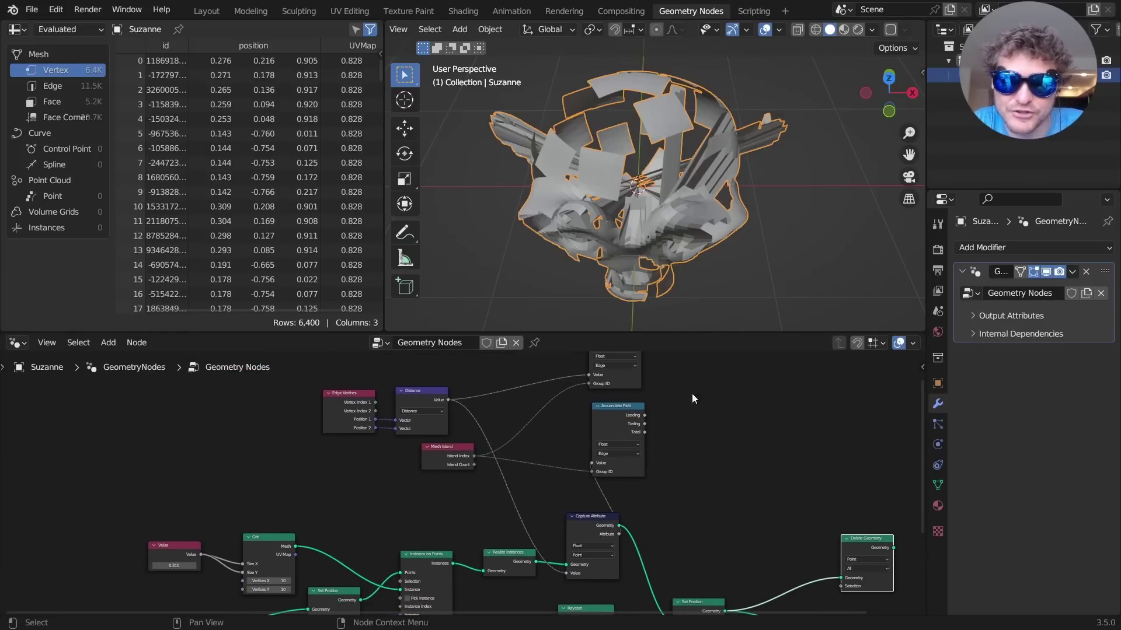
pyautogui.moveTo(693, 399); pyautogui.dragTo(576, 472, button='middle')
pyautogui.scroll(2, 577, 471)
pyautogui.hotkey('shift', 'a')
pyautogui.click(552, 362)
pyautogui.write('v')
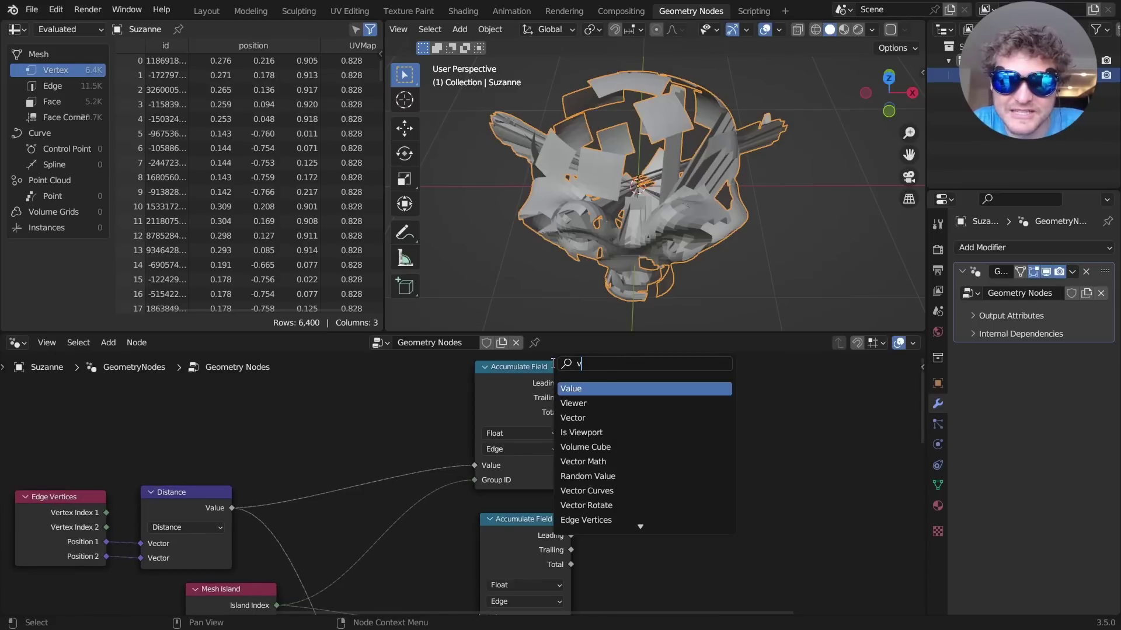
pyautogui.press('BackSpace')
pyautogui.write('mat')
pyautogui.press('Return')
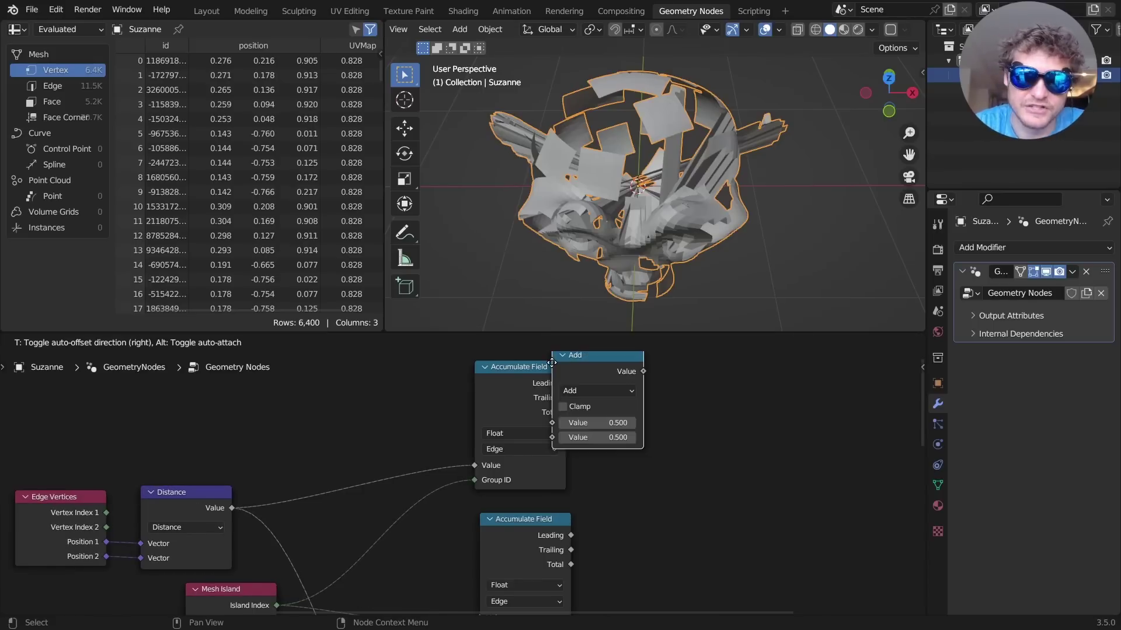
pyautogui.click(666, 436)
# Divide the upper Accumulate Field's Total by the lower one's Total with the Math node.
pyautogui.moveTo(566, 412); pyautogui.dragTo(671, 494)
pyautogui.moveTo(580, 571); pyautogui.dragTo(576, 520, button='middle')
pyautogui.moveTo(565, 513); pyautogui.dragTo(671, 455)
pyautogui.click(701, 412)
pyautogui.press('d')
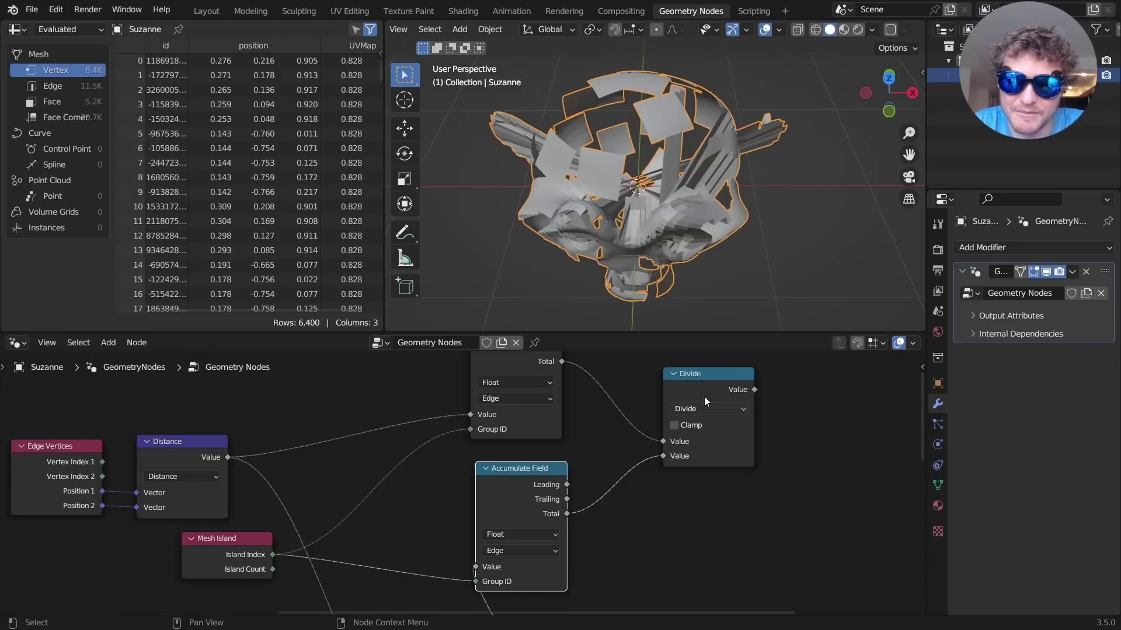
# Duplicate the Divide node to its right and feed the original's Value into the duplicate's first Value.
pyautogui.moveTo(701, 388); pyautogui.dragTo(657, 401)
pyautogui.hotkey('shift', 'd')
pyautogui.click(794, 405)
pyautogui.keyDown('alt'); pyautogui.moveTo(675, 429); pyautogui.dragTo(785, 429, button='right'); pyautogui.keyUp('alt')
# Change the duplicated Math node to Greater Than with a threshold of 1.
pyautogui.click(798, 428)
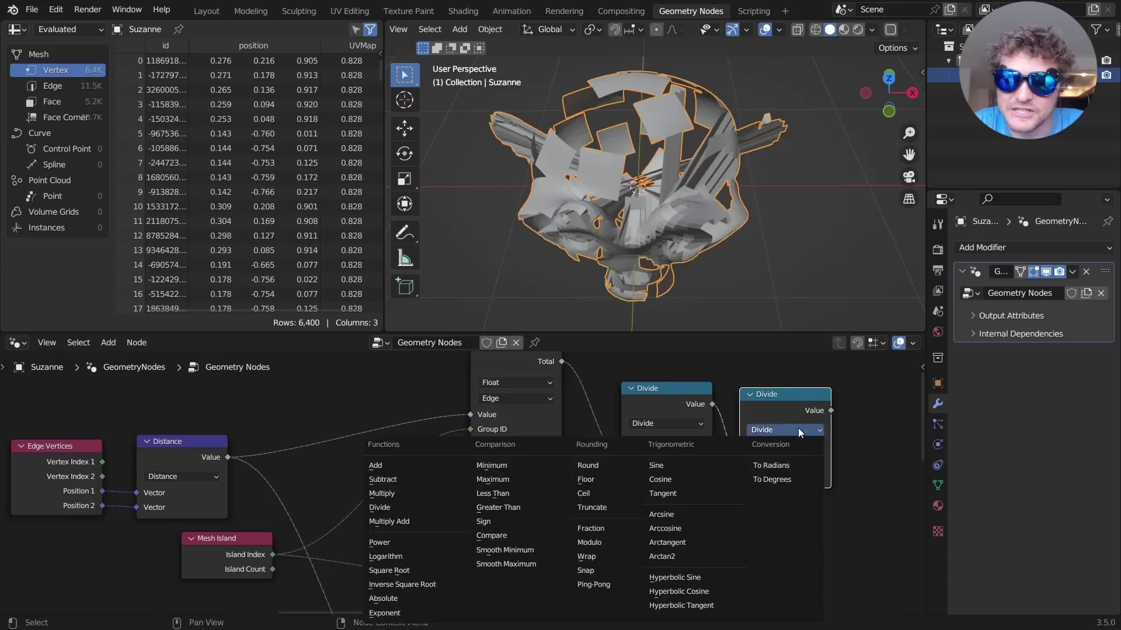
pyautogui.press('g')
pyautogui.click(804, 474)
pyautogui.write('1')
pyautogui.press('Return')
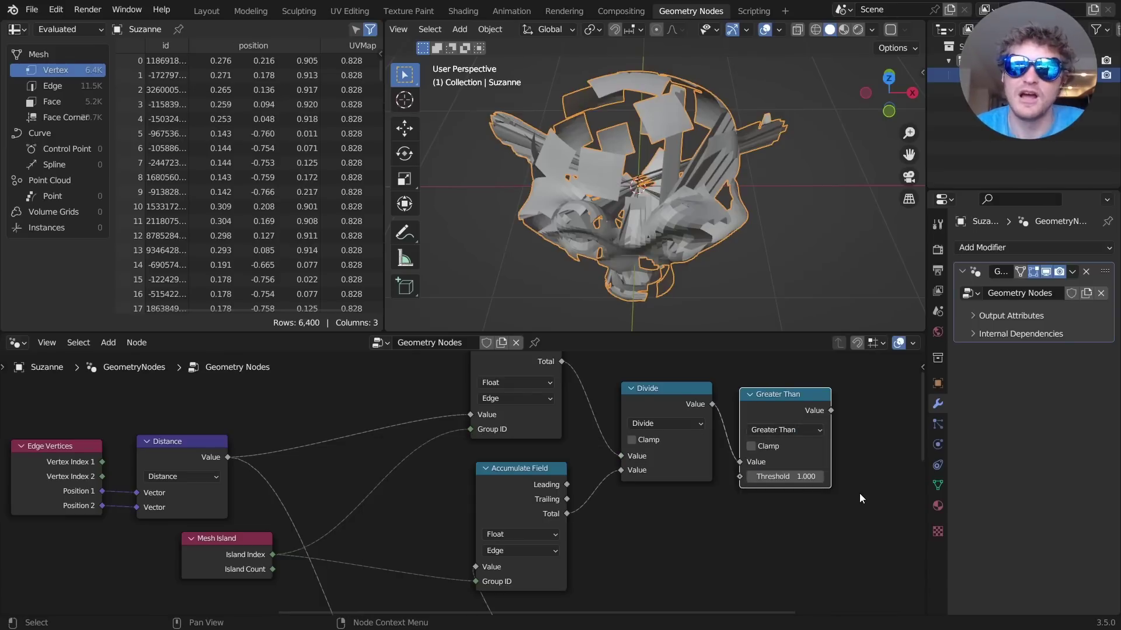
# Route Delete Geometry to the Group Output and connect Greater Than's Value to Delete Geometry's Selection.
pyautogui.scroll(-5, 859, 493)
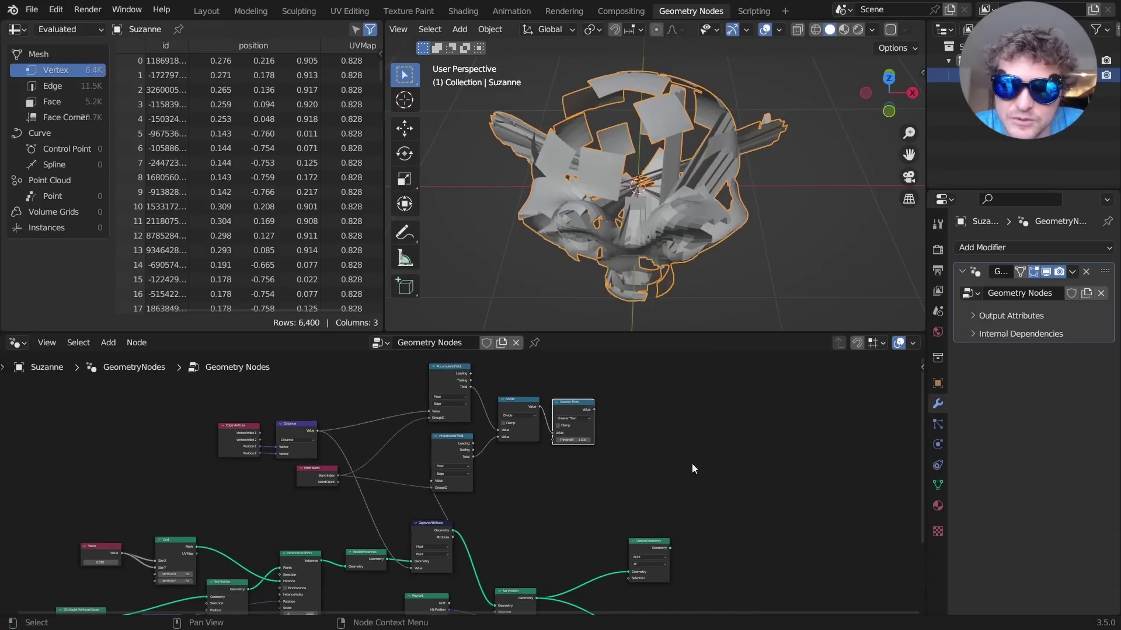
pyautogui.keyDown('ctrl'); pyautogui.keyDown('shift'); pyautogui.click(652, 545); pyautogui.keyUp('shift'); pyautogui.keyUp('ctrl')
pyautogui.moveTo(652, 546); pyautogui.dragTo(661, 507)
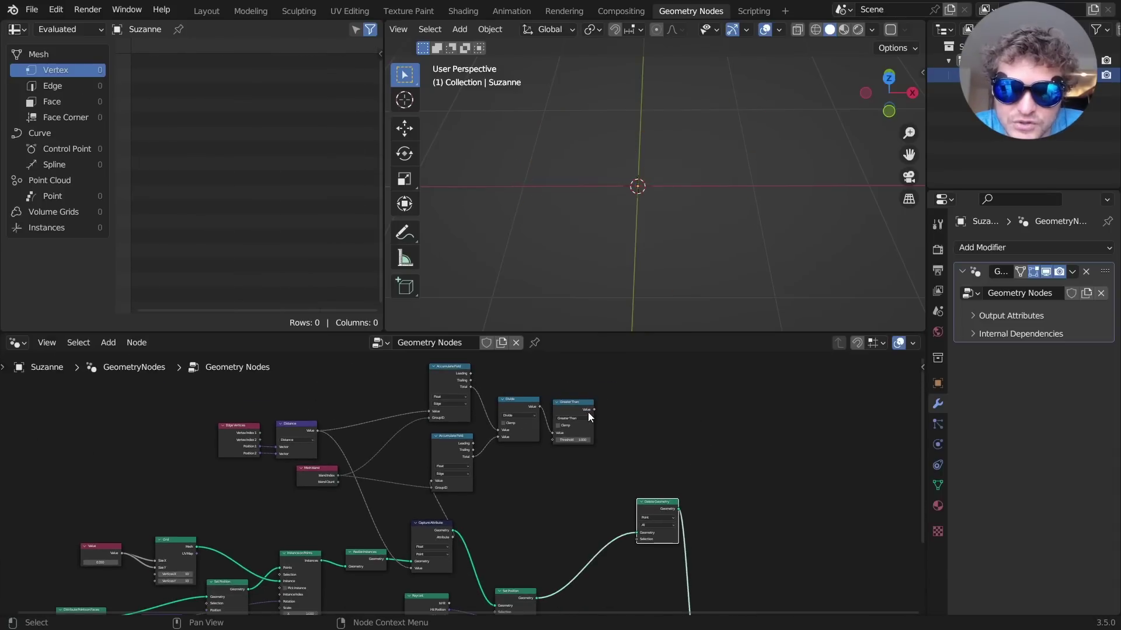
pyautogui.moveTo(588, 412); pyautogui.dragTo(637, 540)
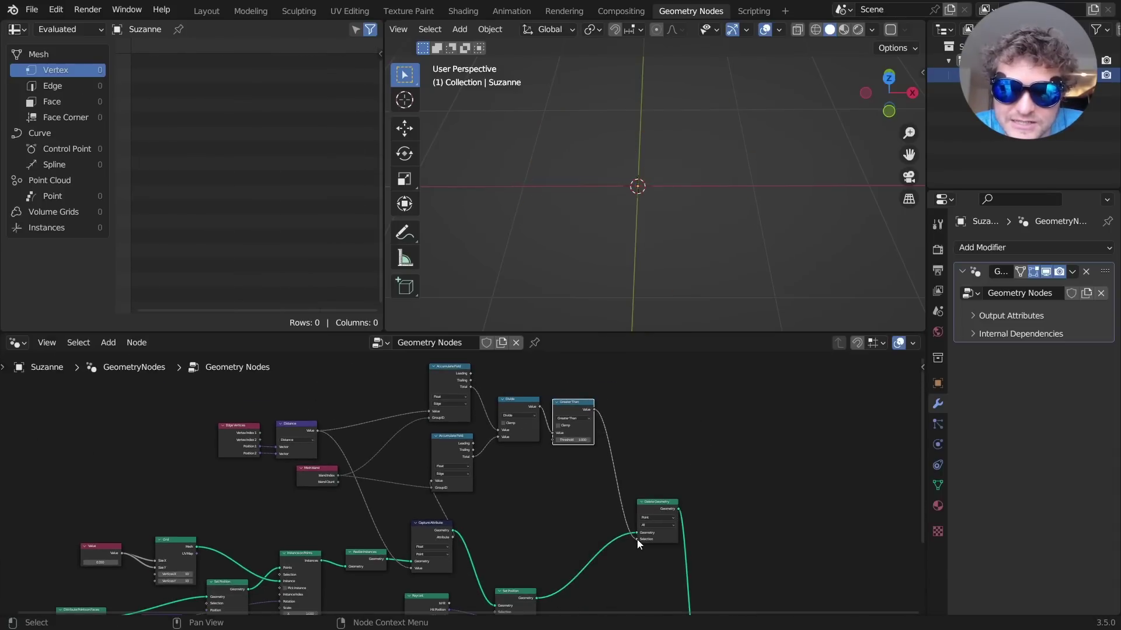
# Move the Group Output node closer to Delete Geometry.
pyautogui.moveTo(645, 526); pyautogui.dragTo(632, 485, button='middle')
pyautogui.moveTo(747, 594); pyautogui.dragTo(669, 610)
pyautogui.press('g')
pyautogui.click(705, 550)
# Set the Greater Than threshold to 1.6 and check the remaining planes from several angles.
pyautogui.scroll(7, 590, 390)
pyautogui.moveTo(502, 426); pyautogui.dragTo(629, 462, button='middle')
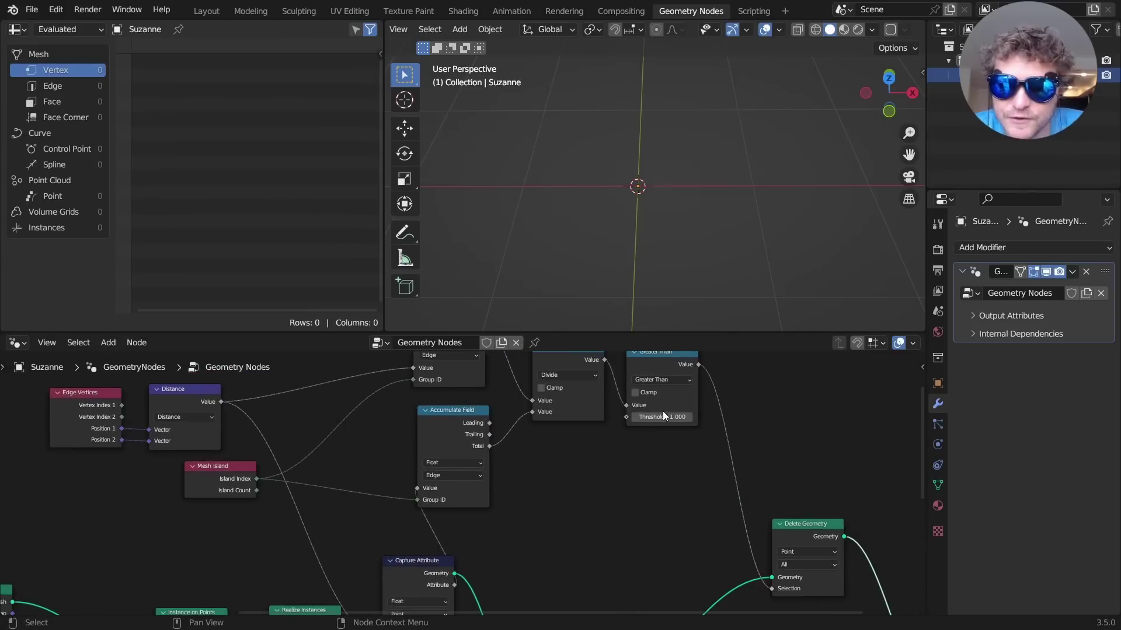
pyautogui.moveTo(663, 416)
pyautogui.mouseDown()
pyautogui.moveTo(695, 416)
pyautogui.moveTo(665, 417)
pyautogui.mouseUp()
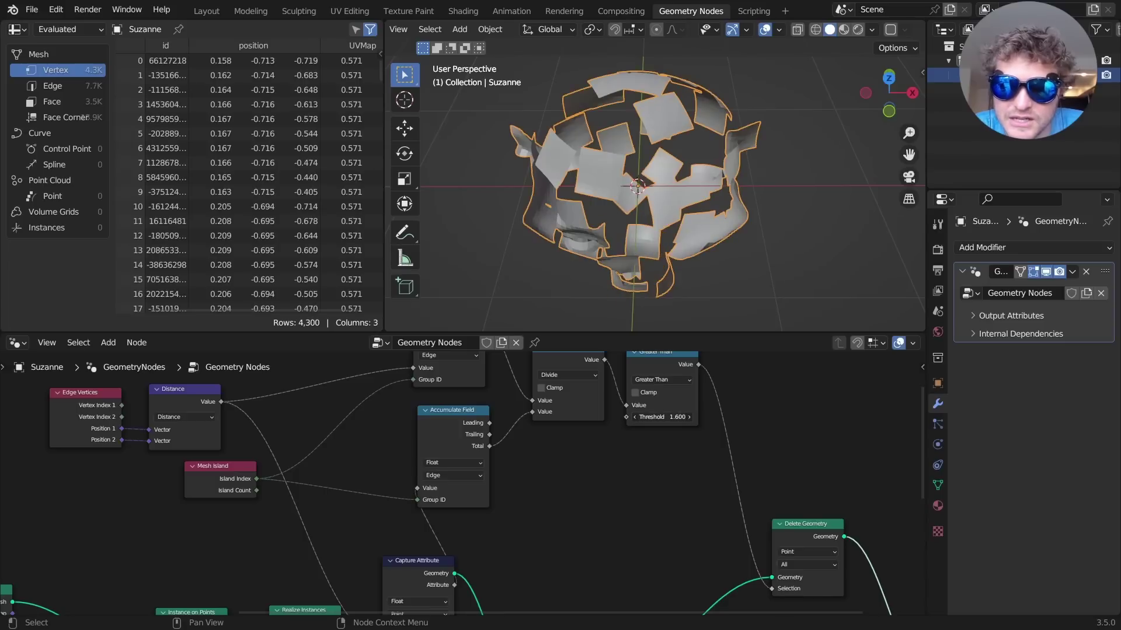
pyautogui.moveTo(589, 187); pyautogui.dragTo(680, 114, button='middle')
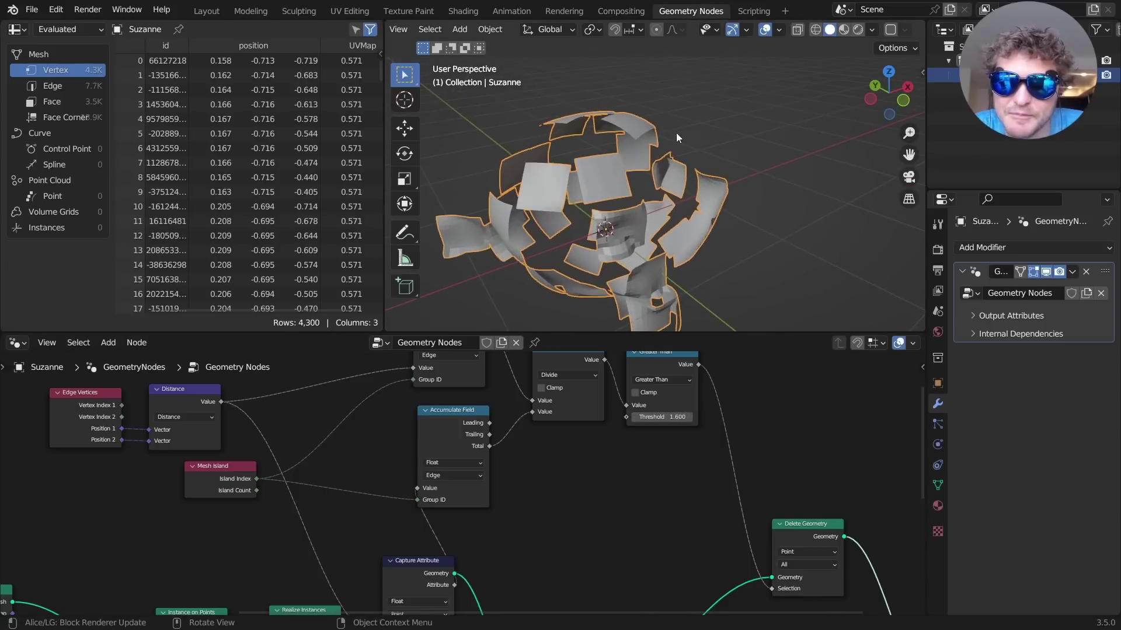
pyautogui.moveTo(650, 209); pyautogui.dragTo(618, 216, button='middle')
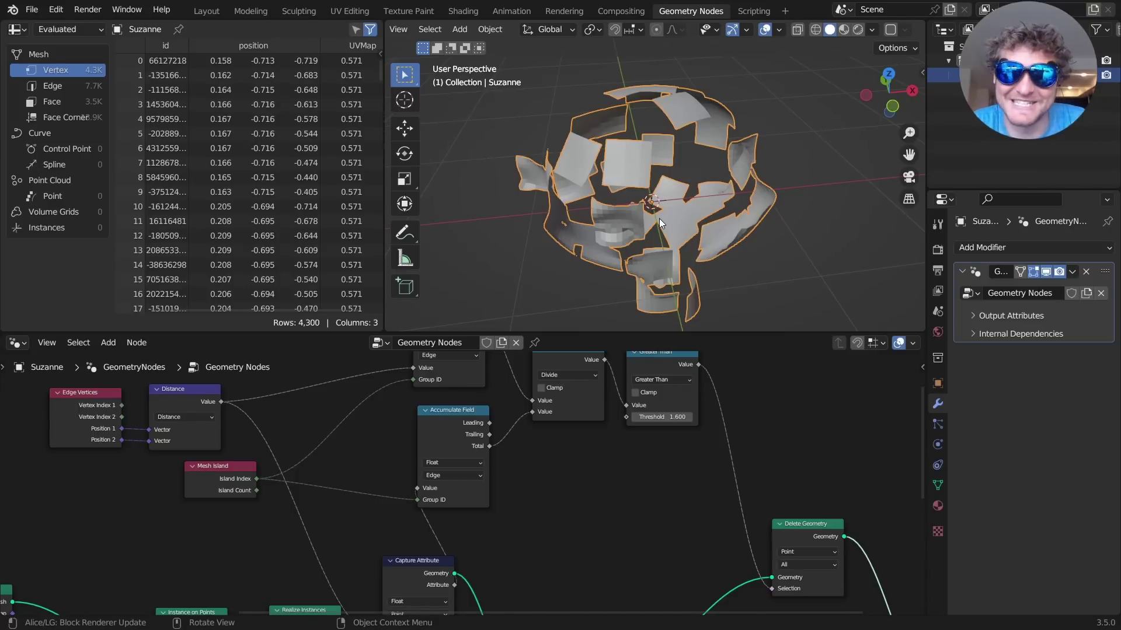
# Try other Greater Than threshold values and undo the change.
pyautogui.moveTo(663, 416); pyautogui.dragTo(707, 416)
pyautogui.moveTo(671, 195); pyautogui.dragTo(674, 224, button='middle')
pyautogui.moveTo(677, 417); pyautogui.dragTo(630, 416)
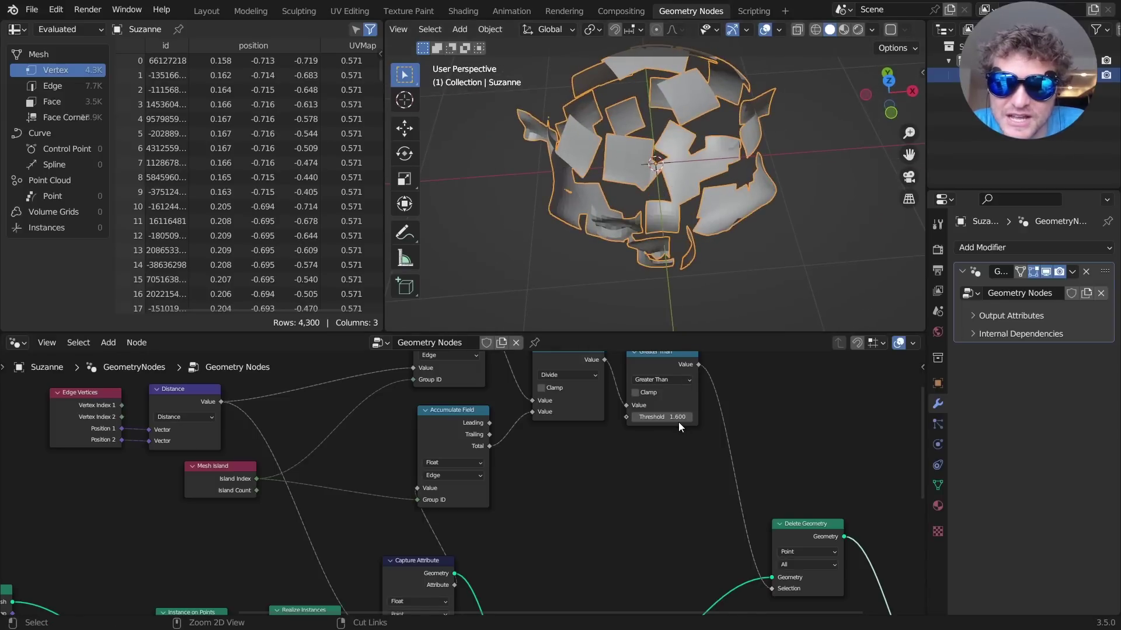
pyautogui.click(672, 417)
pyautogui.write('1')
pyautogui.press('Return')
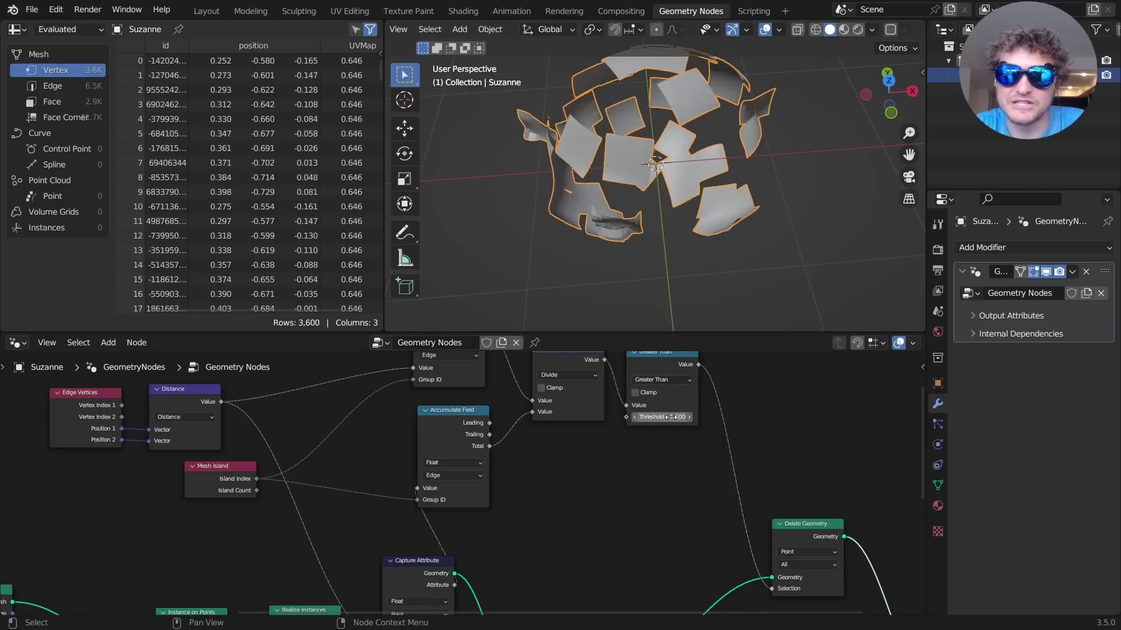
pyautogui.hotkey('ctrl', 'z')
# Step the Distribute Points on Faces seed up to 10, checking the sticker layout on the head.
pyautogui.moveTo(625, 246); pyautogui.dragTo(656, 225, button='middle')
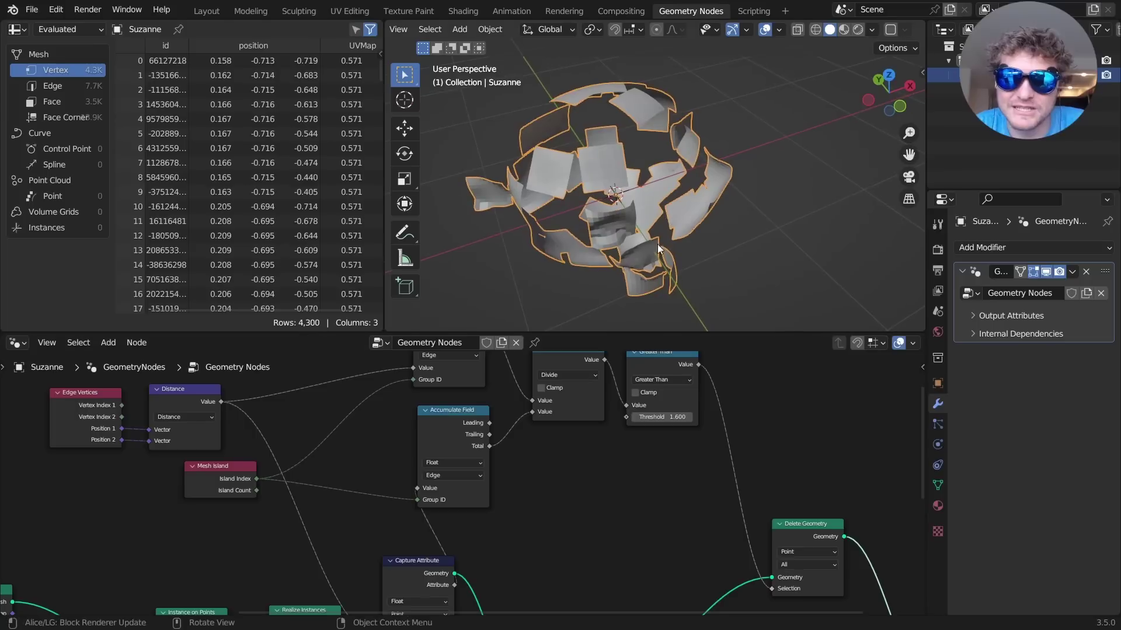
pyautogui.scroll(-6, 464, 483)
pyautogui.moveTo(310, 506); pyautogui.dragTo(695, 433, button='middle')
pyautogui.scroll(7, 459, 499)
pyautogui.moveTo(458, 589); pyautogui.dragTo(490, 465, button='middle')
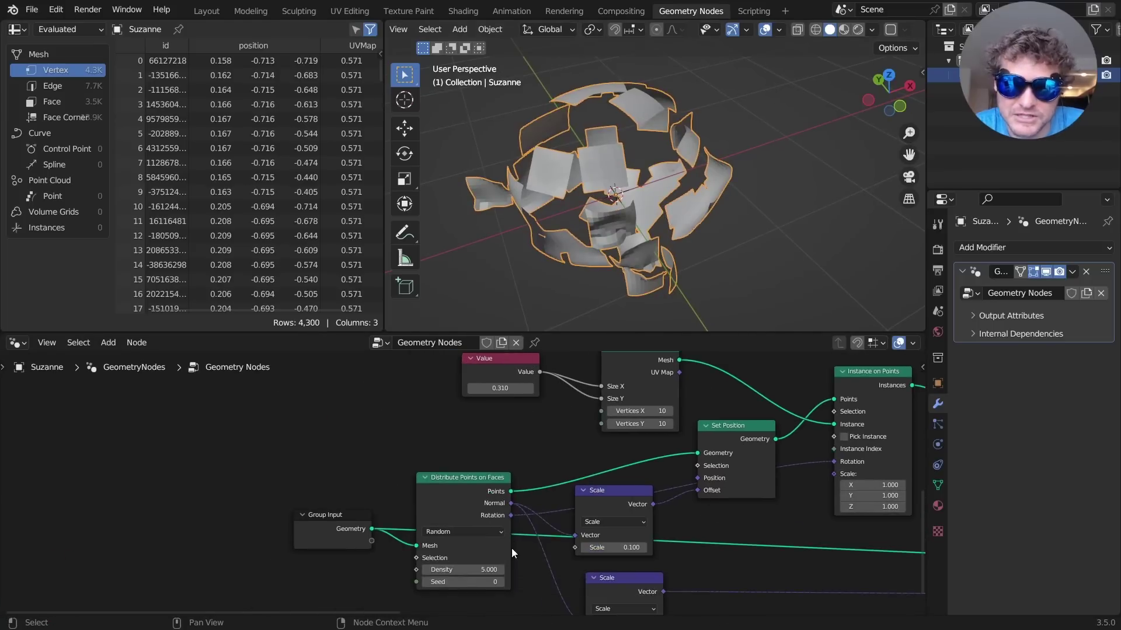
pyautogui.click(501, 582)
pyautogui.click(501, 581)
pyautogui.click(500, 582)
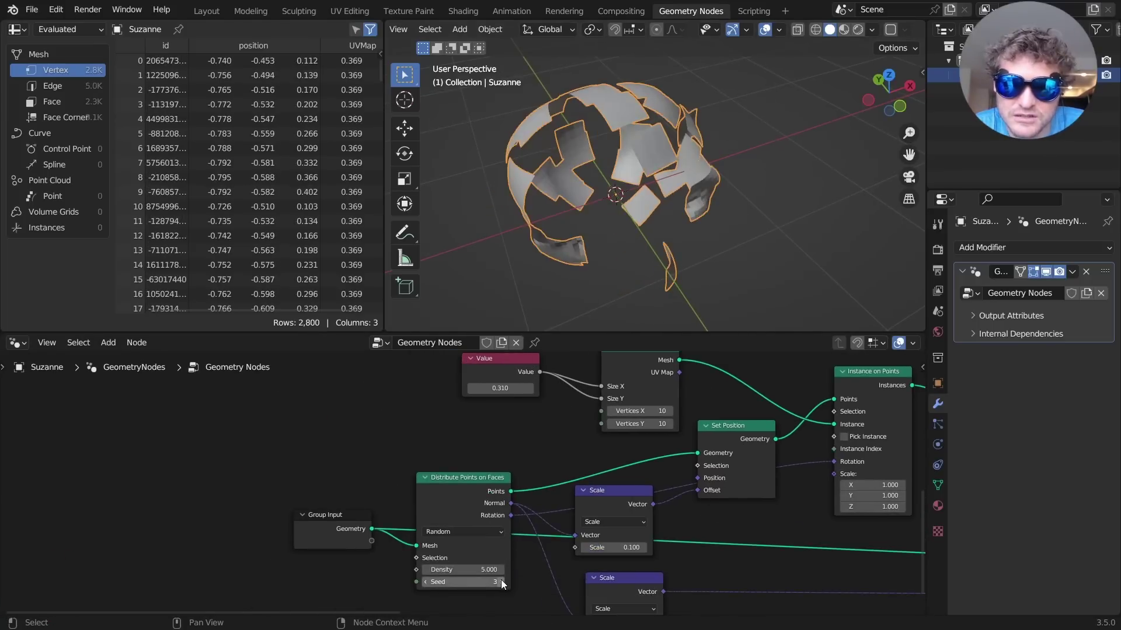
pyautogui.click(501, 582)
pyautogui.click(500, 582)
pyautogui.click(501, 582)
pyautogui.click(500, 582)
pyautogui.click(501, 582)
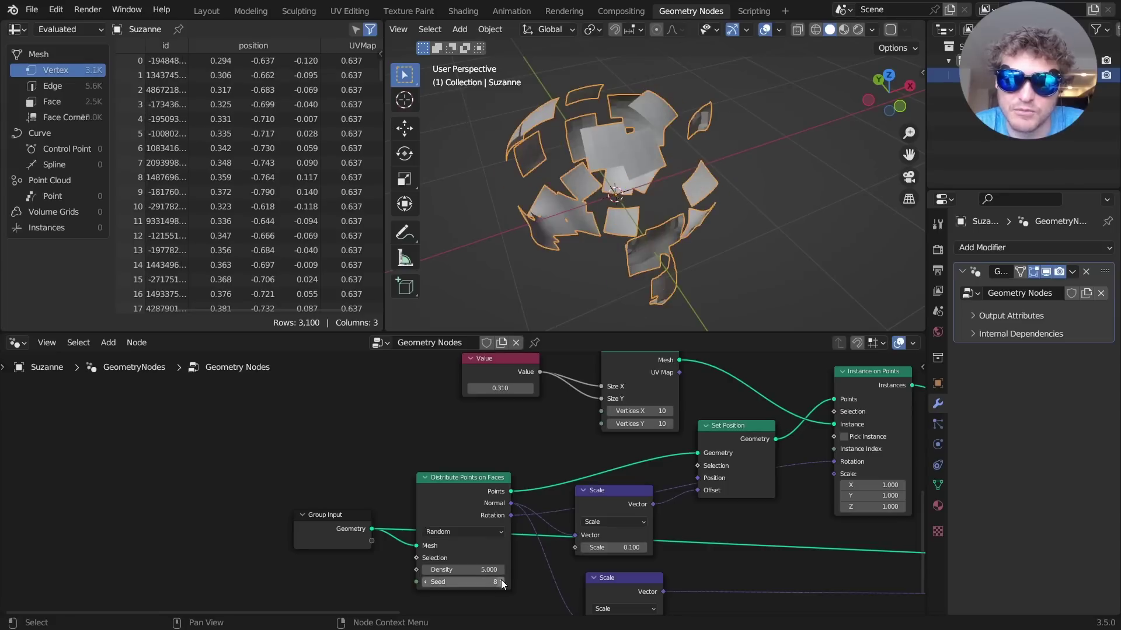
pyautogui.click(500, 581)
pyautogui.click(501, 582)
pyautogui.moveTo(615, 240); pyautogui.dragTo(607, 141, button='middle')
pyautogui.moveTo(622, 193); pyautogui.dragTo(629, 200, button='middle')
# Merge the Delete Geometry result with the original Group Input mesh through a Join Geometry node.
pyautogui.scroll(-9, 706, 419)
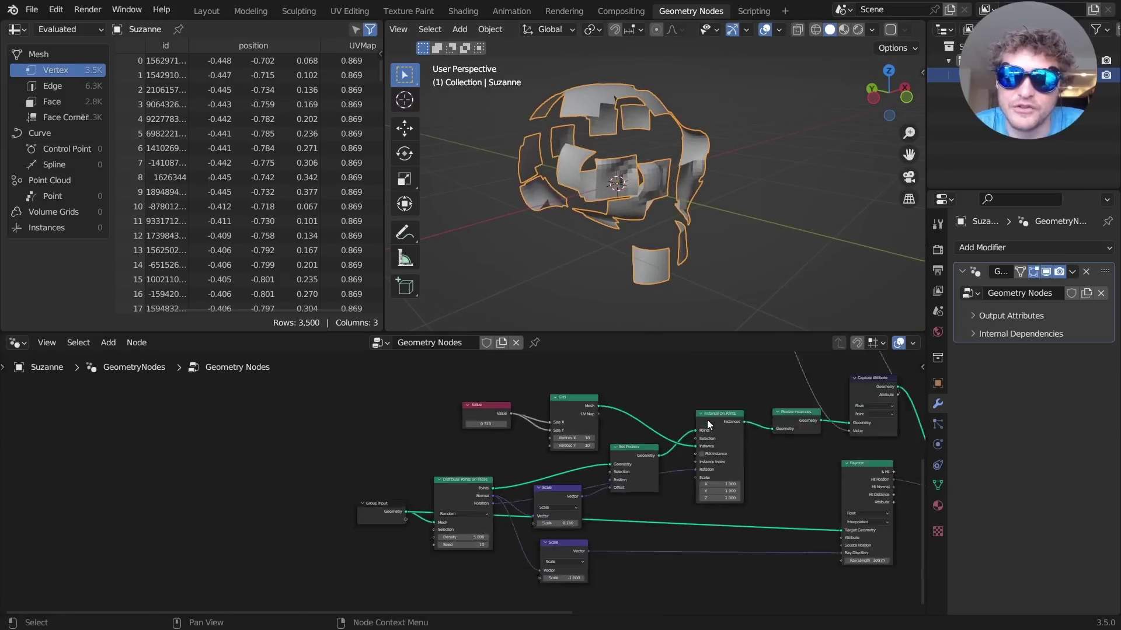
pyautogui.moveTo(704, 440); pyautogui.dragTo(619, 433, button='middle')
pyautogui.scroll(4, 577, 448)
pyautogui.scroll(-1, 535, 414)
pyautogui.scroll(-1, 534, 411)
pyautogui.moveTo(435, 425); pyautogui.dragTo(716, 404, button='middle')
pyautogui.scroll(-5, 716, 404)
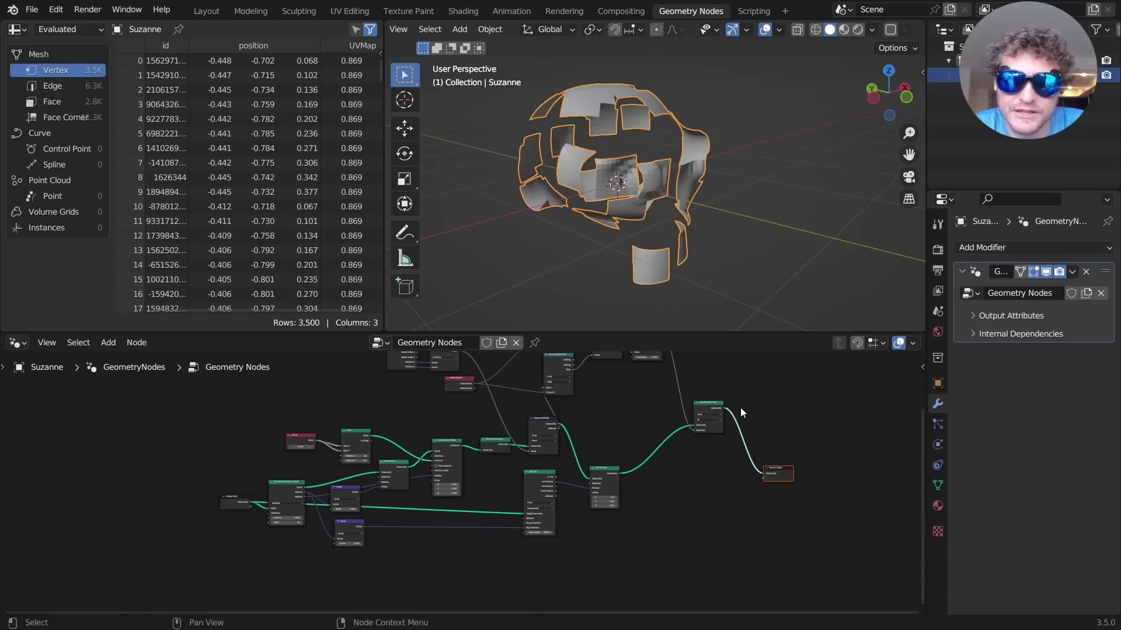
pyautogui.keyDown('ctrl'); pyautogui.keyDown('shift'); pyautogui.moveTo(706, 424); pyautogui.dragTo(247, 505, button='right'); pyautogui.keyUp('shift'); pyautogui.keyUp('ctrl')
# Move Group Output farther right and place Join Geometry between it and Delete Geometry.
pyautogui.moveTo(722, 491); pyautogui.dragTo(460, 492, button='middle')
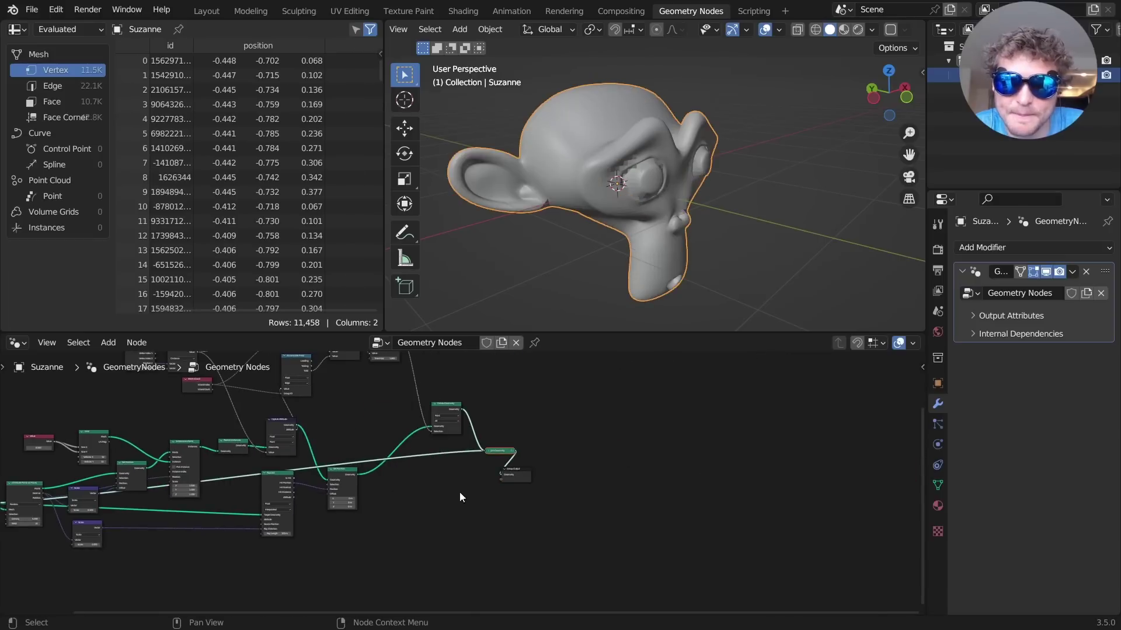
pyautogui.moveTo(599, 508); pyautogui.dragTo(491, 466)
pyautogui.press('g')
pyautogui.moveTo(676, 478); pyautogui.dragTo(687, 479)
pyautogui.moveTo(505, 454); pyautogui.dragTo(569, 479)
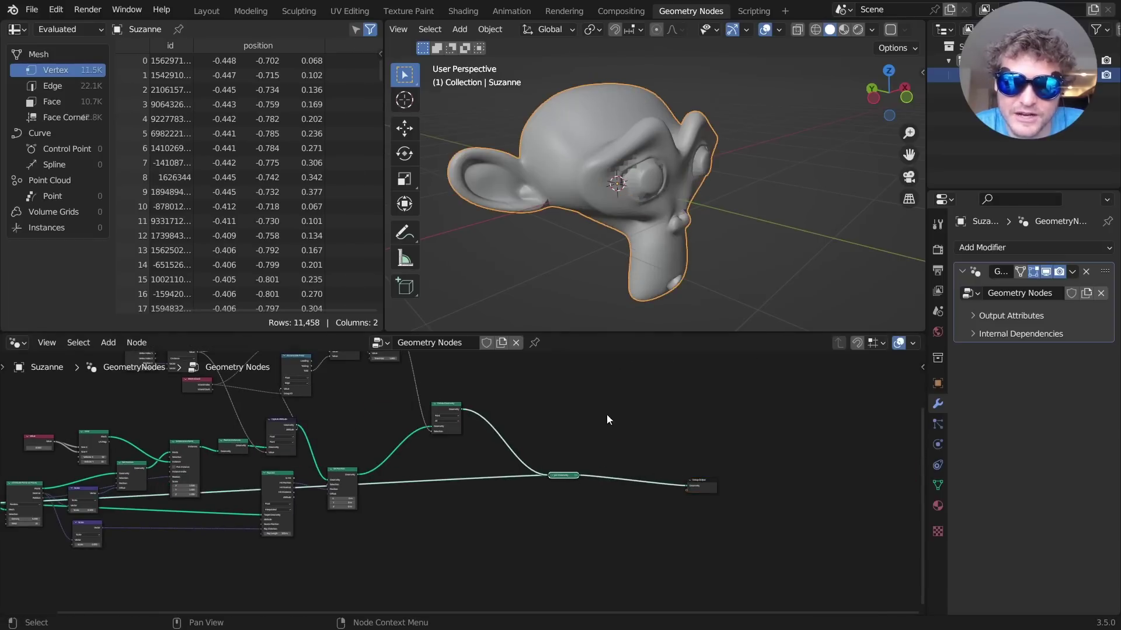
# Examine the projected planes around the monkey's eye in wireframe and solid shading.
pyautogui.scroll(3, 688, 151)
pyautogui.click(815, 30)
pyautogui.moveTo(607, 140); pyautogui.dragTo(581, 121, button='middle')
pyautogui.click(829, 30)
# Insert a Set Position node on the link between Delete Geometry and Join Geometry.
pyautogui.scroll(5, 506, 370)
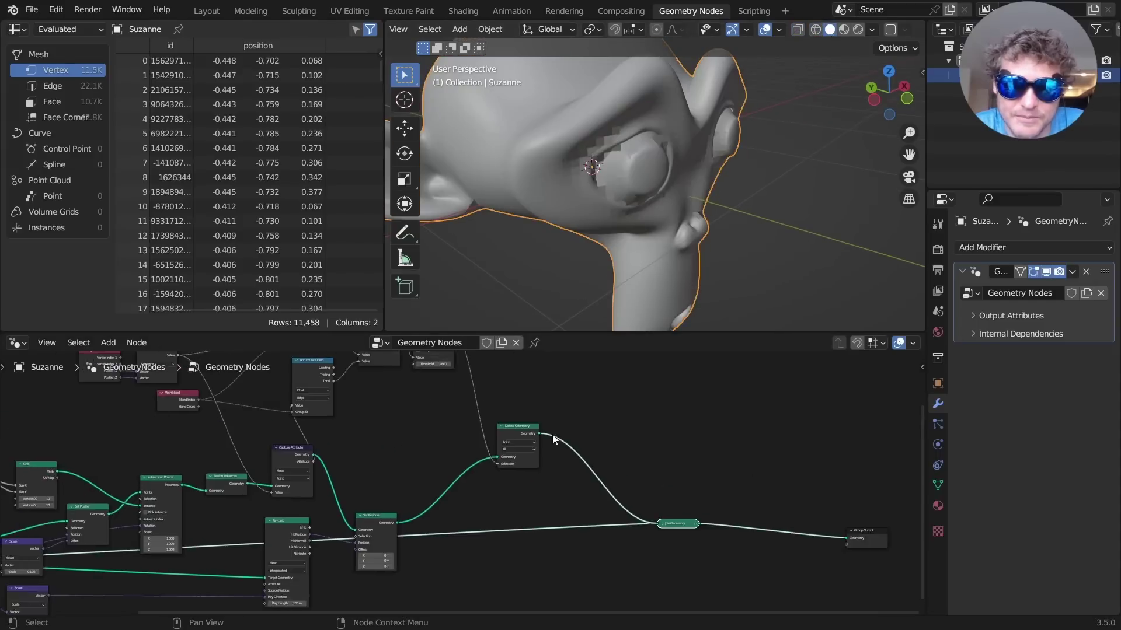
pyautogui.hotkey('shift', 'a')
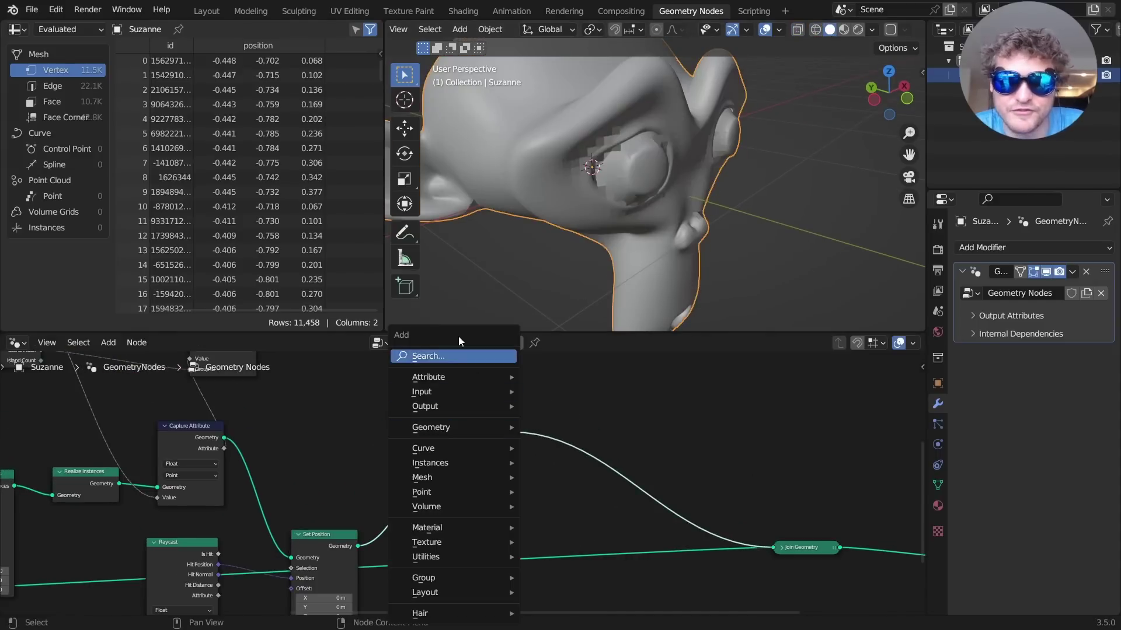
pyautogui.write('set')
pyautogui.press('Down')
pyautogui.press('Down')
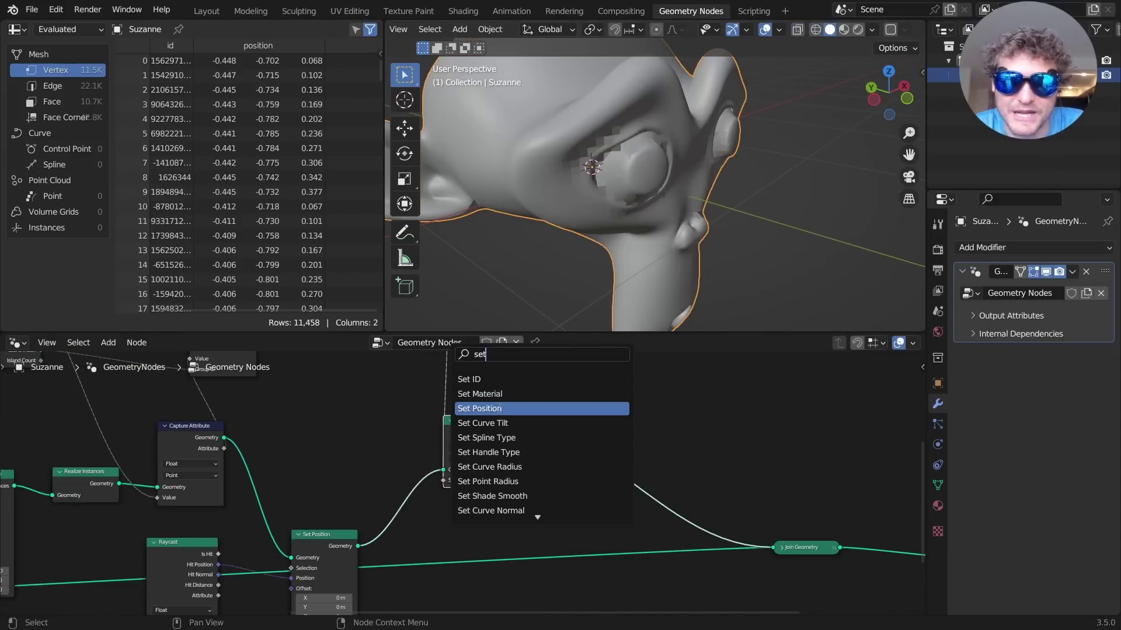
pyautogui.press('Return')
pyautogui.click(663, 487)
pyautogui.moveTo(618, 495); pyautogui.dragTo(669, 444, button='middle')
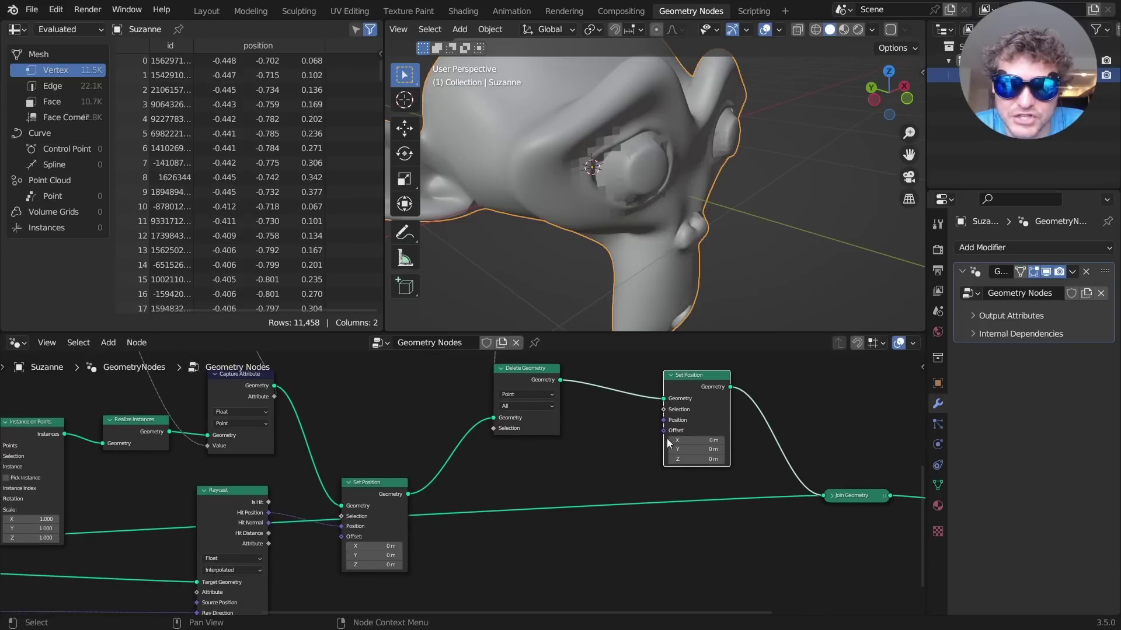
# Feed a new Normal node into the Offset of the Set Position node after Delete Geometry.
pyautogui.moveTo(663, 431); pyautogui.dragTo(569, 489)
pyautogui.write('norm')
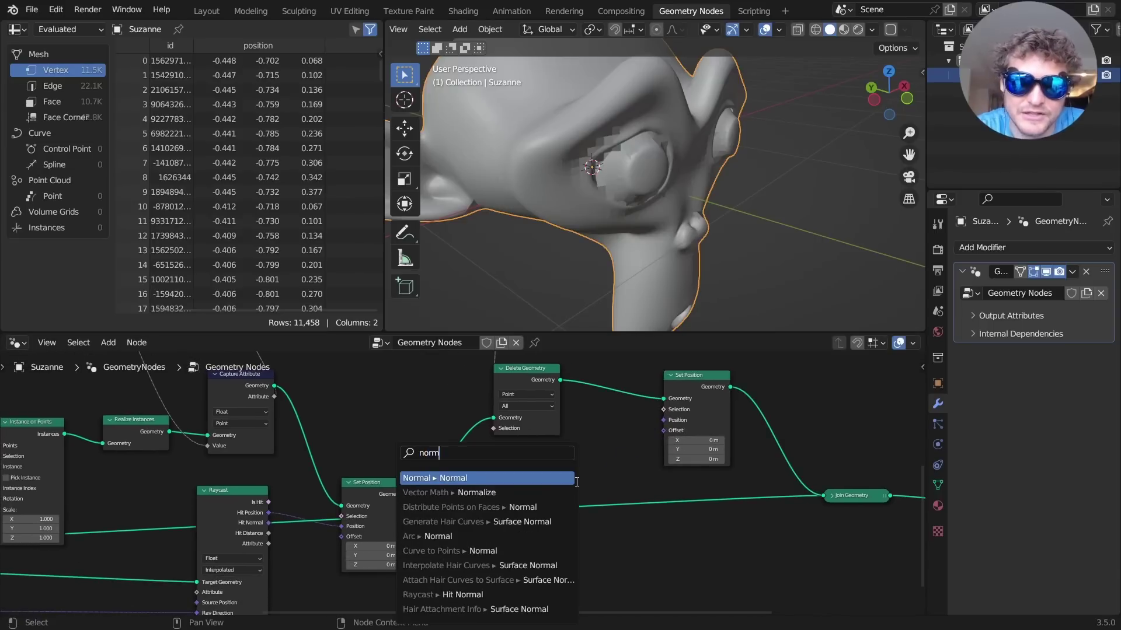
pyautogui.press('Return')
pyautogui.click(575, 482)
pyautogui.scroll(-5, 688, 216)
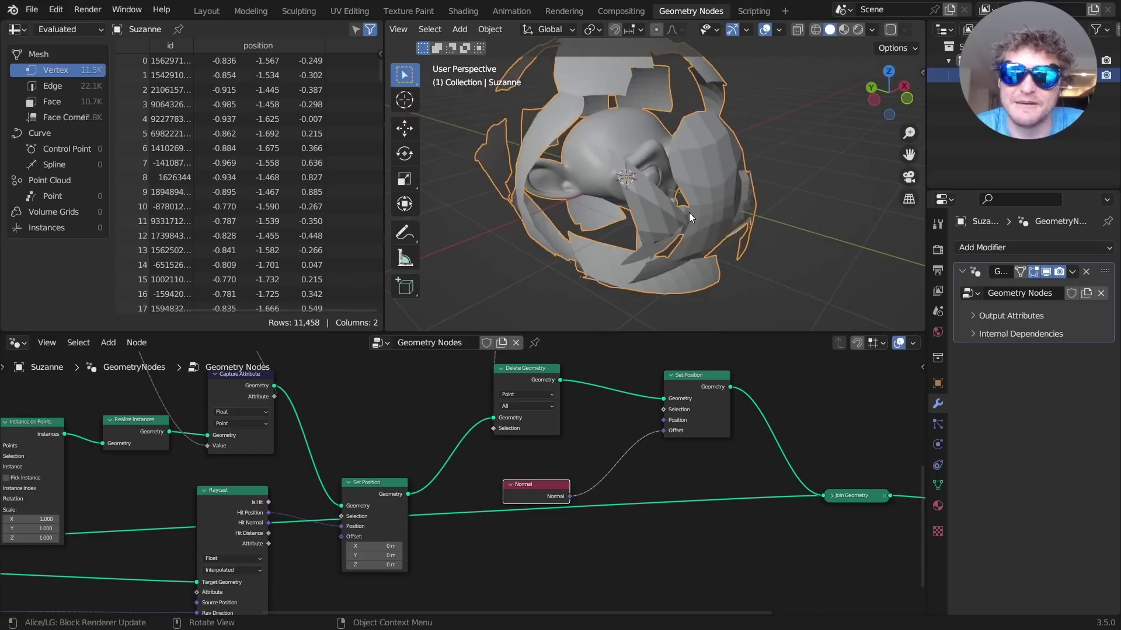
# Insert a Vector Math node between Normal and the Set Position Offset, with its operation set to Scale.
pyautogui.scroll(1, 624, 401)
pyautogui.hotkey('shift', 'a')
pyautogui.write('vec')
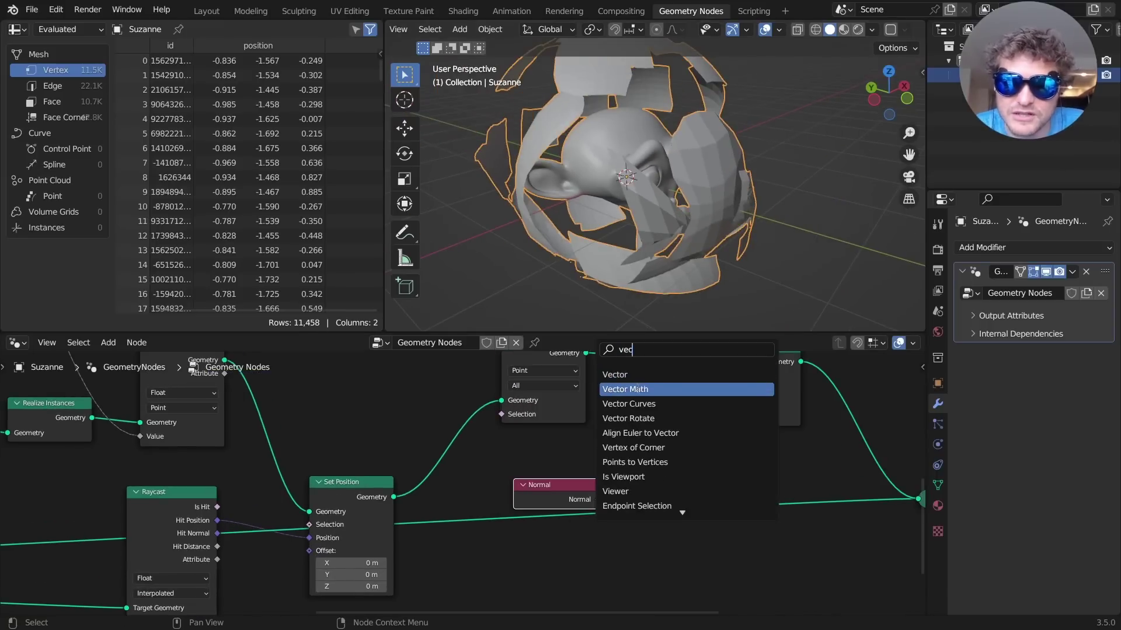
pyautogui.click(638, 389)
pyautogui.click(674, 453)
pyautogui.click(674, 446)
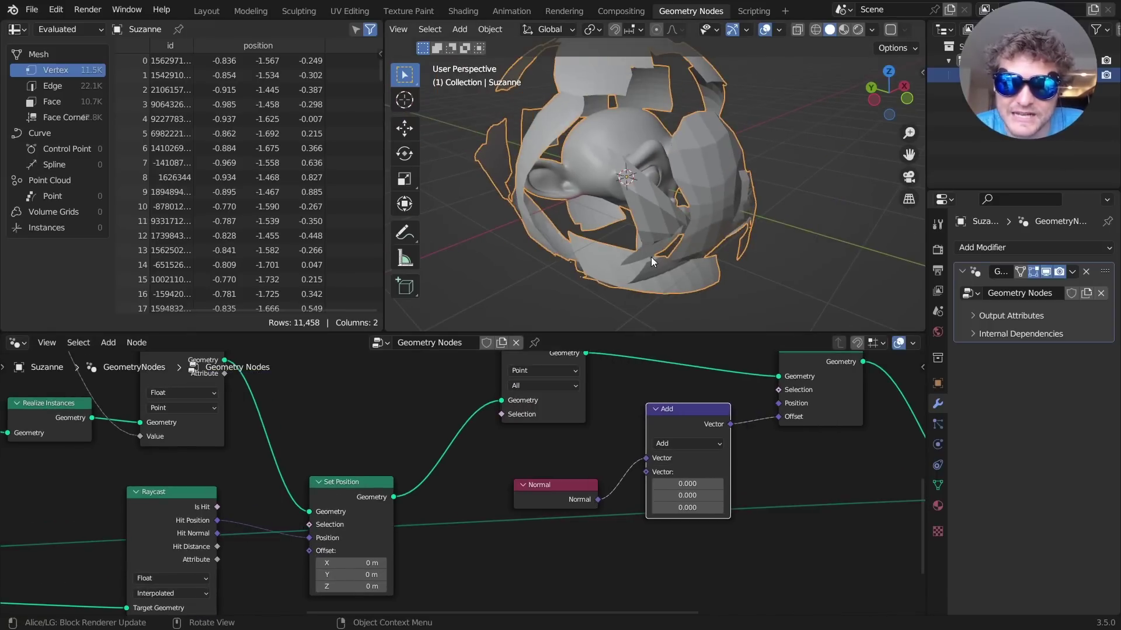
pyautogui.click(664, 441)
pyautogui.click(671, 249)
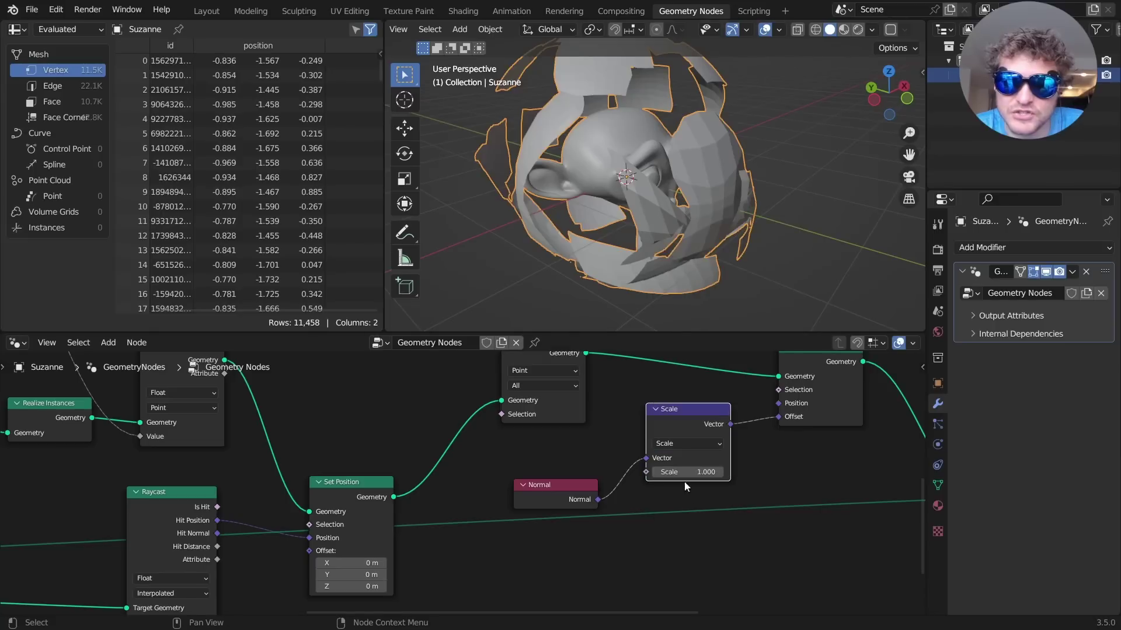
# Reduce the Normal offset's Scale factor to 0.1 and finally to 0.02, checking the stickers against the head.
pyautogui.moveTo(687, 472); pyautogui.dragTo(638, 472)
pyautogui.hotkey('ctrl', 'z')
pyautogui.click(701, 473)
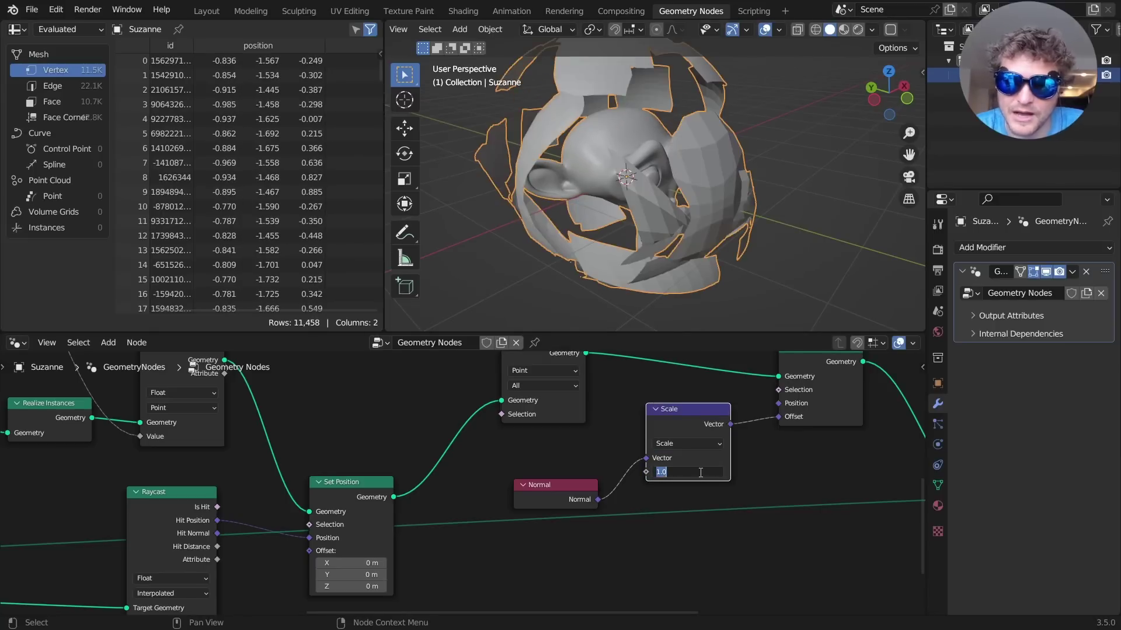
pyautogui.write('0.1')
pyautogui.press('Return')
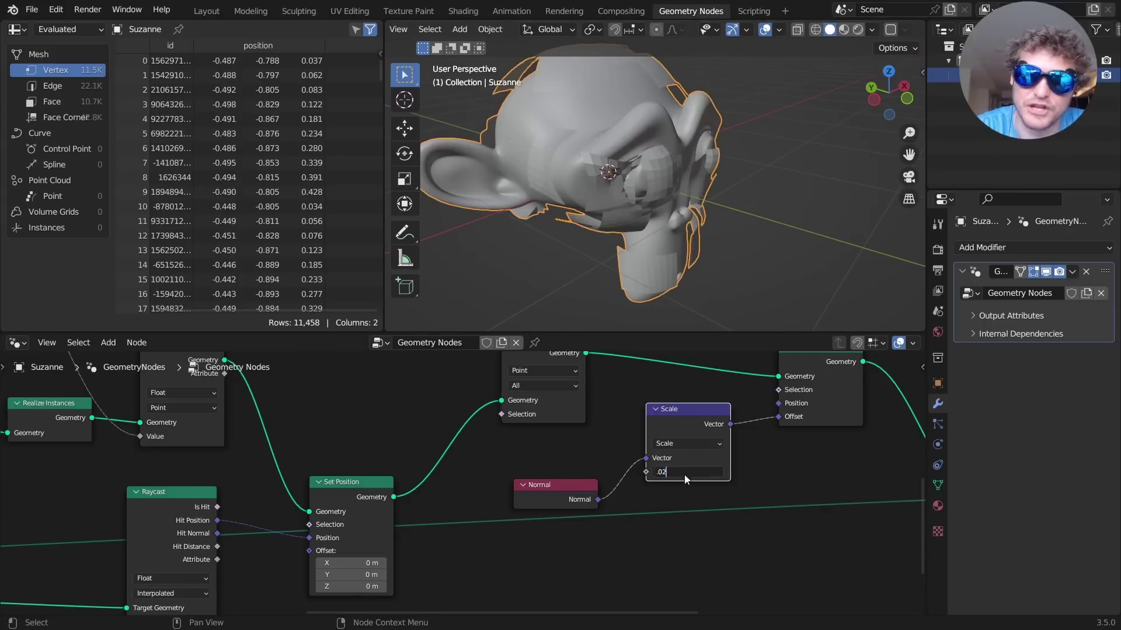
pyautogui.press('Return')
pyautogui.moveTo(608, 139); pyautogui.dragTo(711, 223, button='middle')
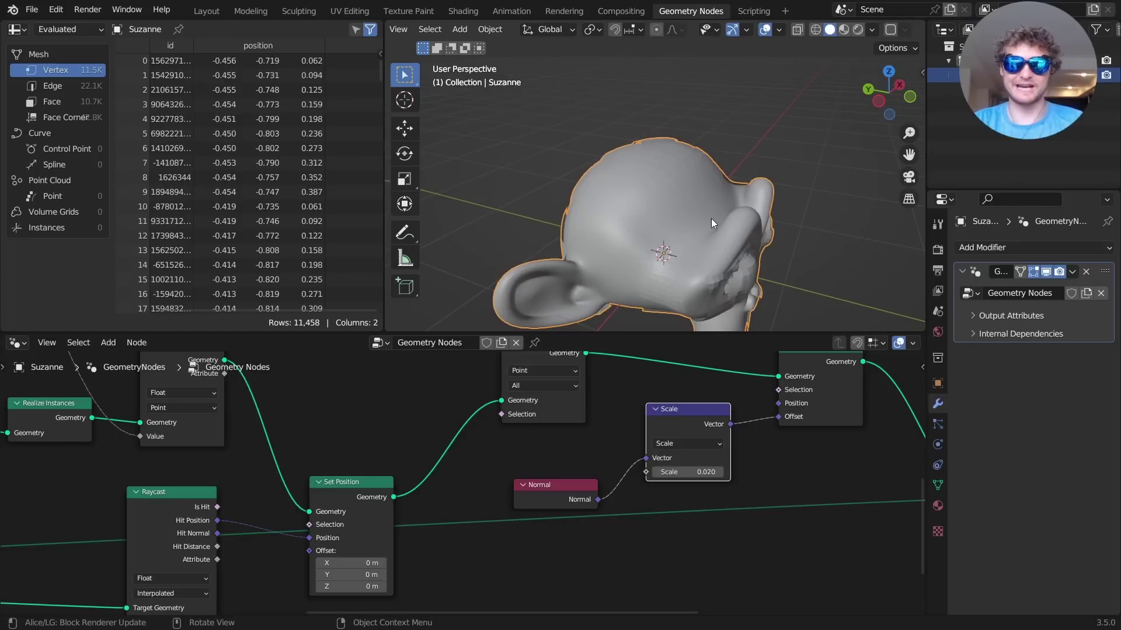
# Send the last Set Position node straight to Group Output to preview the stickers without the head.
pyautogui.scroll(-2, 724, 409)
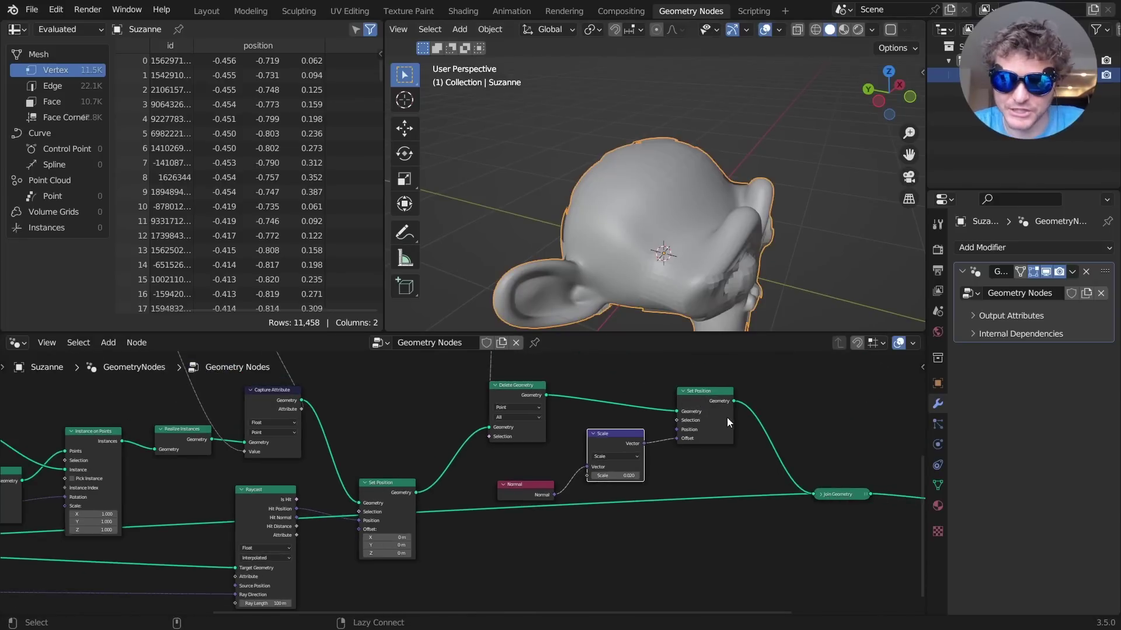
pyautogui.keyDown('alt'); pyautogui.keyDown('shift'); pyautogui.click(695, 399); pyautogui.keyUp('shift'); pyautogui.keyUp('alt')
pyautogui.scroll(4, 667, 132)
pyautogui.moveTo(668, 131); pyautogui.dragTo(793, 89, button='middle')
pyautogui.scroll(3, 647, 174)
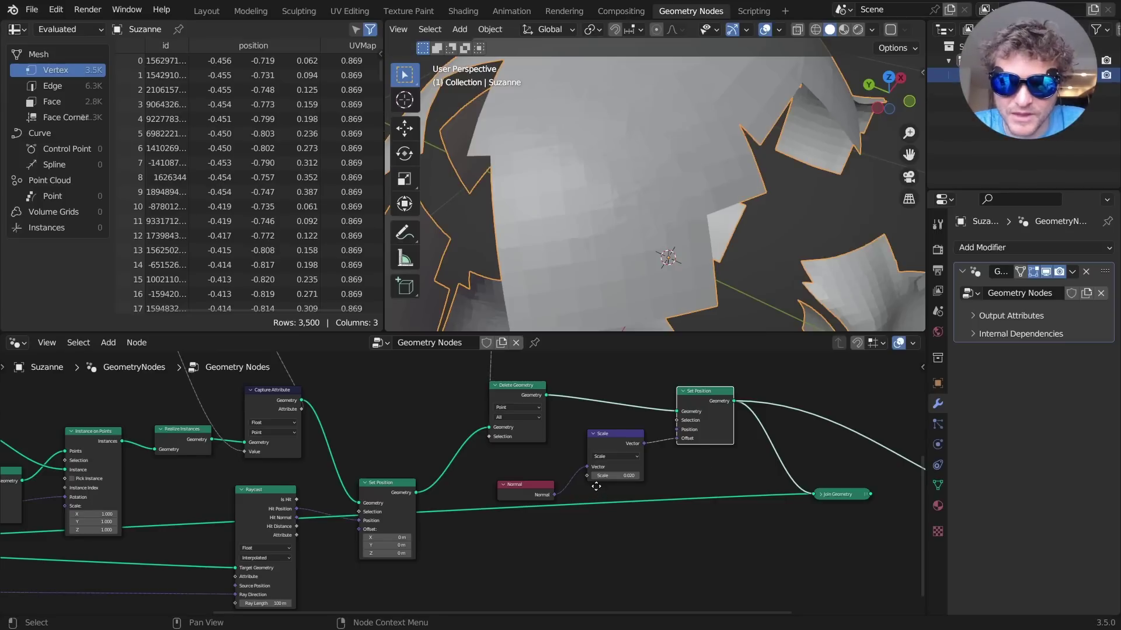
# Add a Random Value node and connect its Value to the factor of the Normal offset's Scale node.
pyautogui.moveTo(595, 488); pyautogui.dragTo(604, 450, button='middle')
pyautogui.hotkey('shift', 'a')
pyautogui.click(514, 361)
pyautogui.write('random')
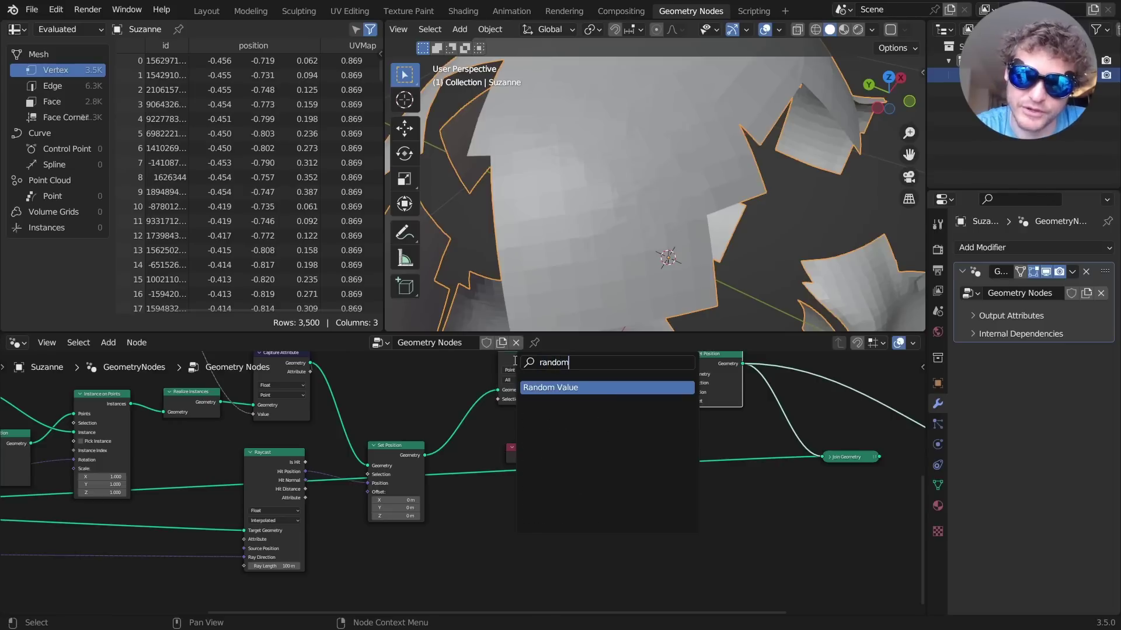
pyautogui.press('Return')
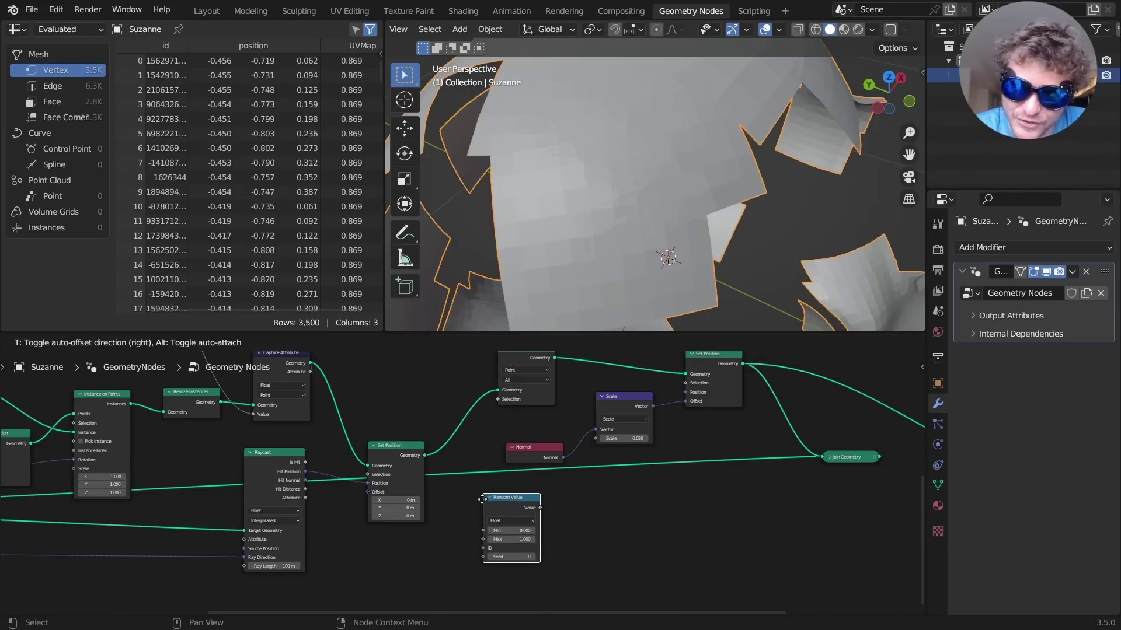
pyautogui.click(521, 500)
pyautogui.moveTo(536, 507); pyautogui.dragTo(595, 438)
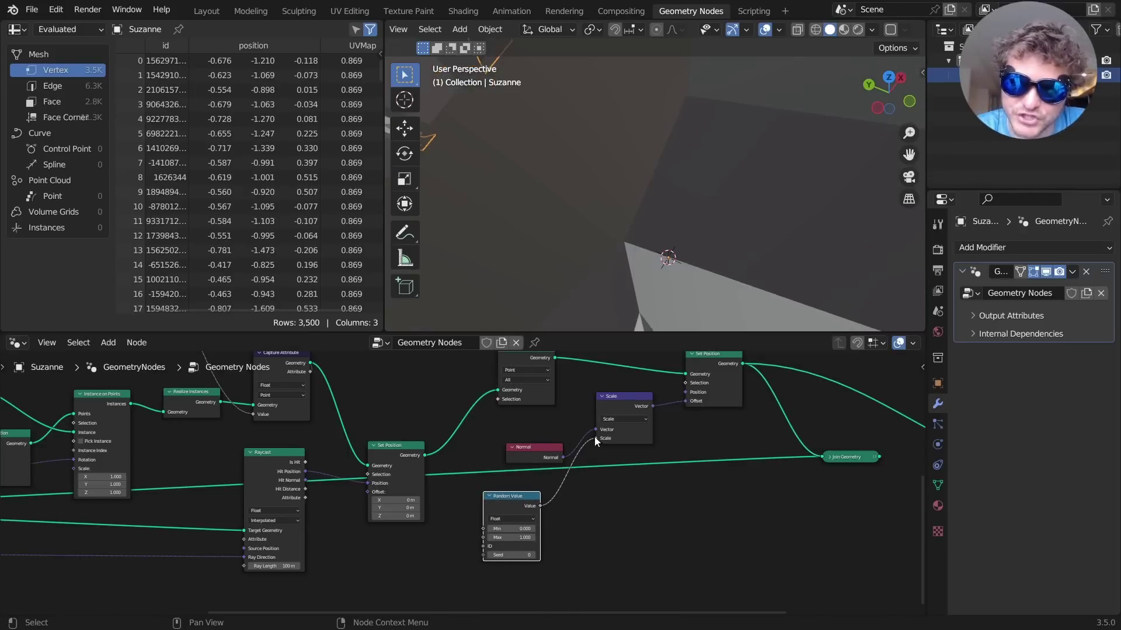
pyautogui.scroll(-6, 645, 162)
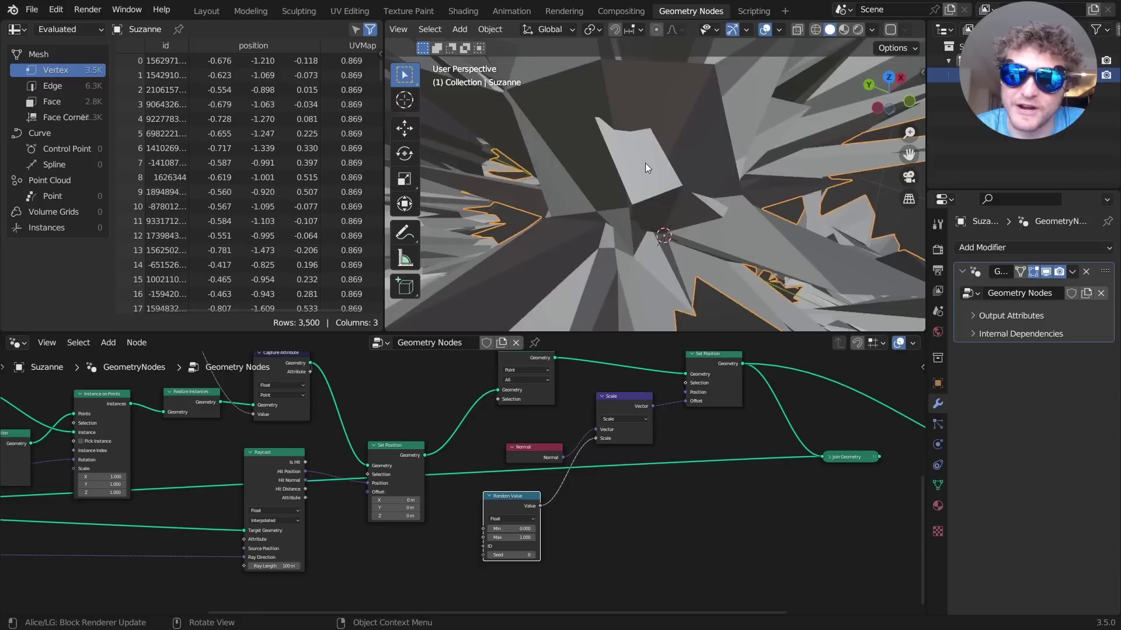
# Connect the Mesh Island node's Island Index to the Random Value ID so each sticker gets one offset.
pyautogui.moveTo(522, 465); pyautogui.dragTo(648, 454, button='middle')
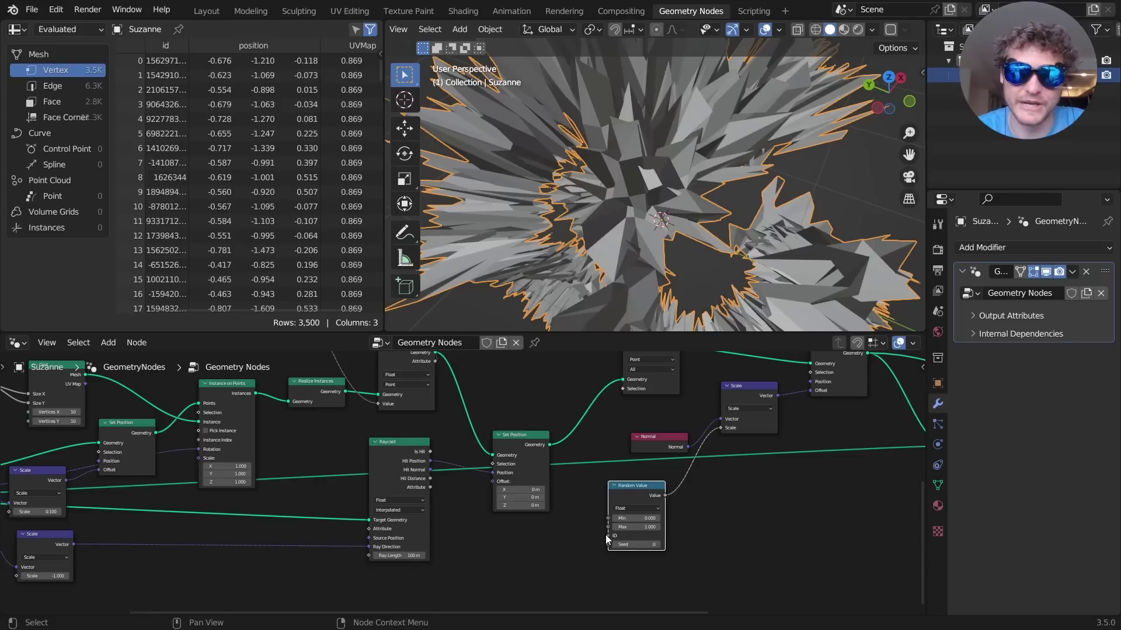
pyautogui.scroll(-4, 561, 523)
pyautogui.moveTo(466, 496); pyautogui.dragTo(676, 526, button='middle')
pyautogui.scroll(-5, 674, 527)
pyautogui.scroll(7, 535, 438)
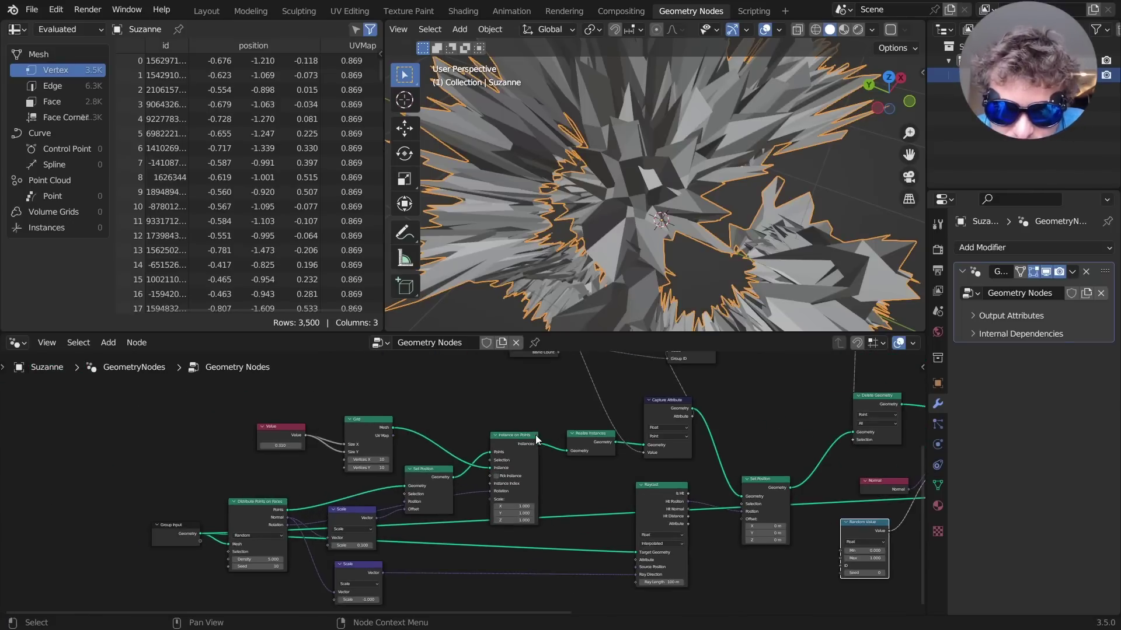
pyautogui.moveTo(608, 435); pyautogui.dragTo(453, 445, button='middle')
pyautogui.click(402, 354)
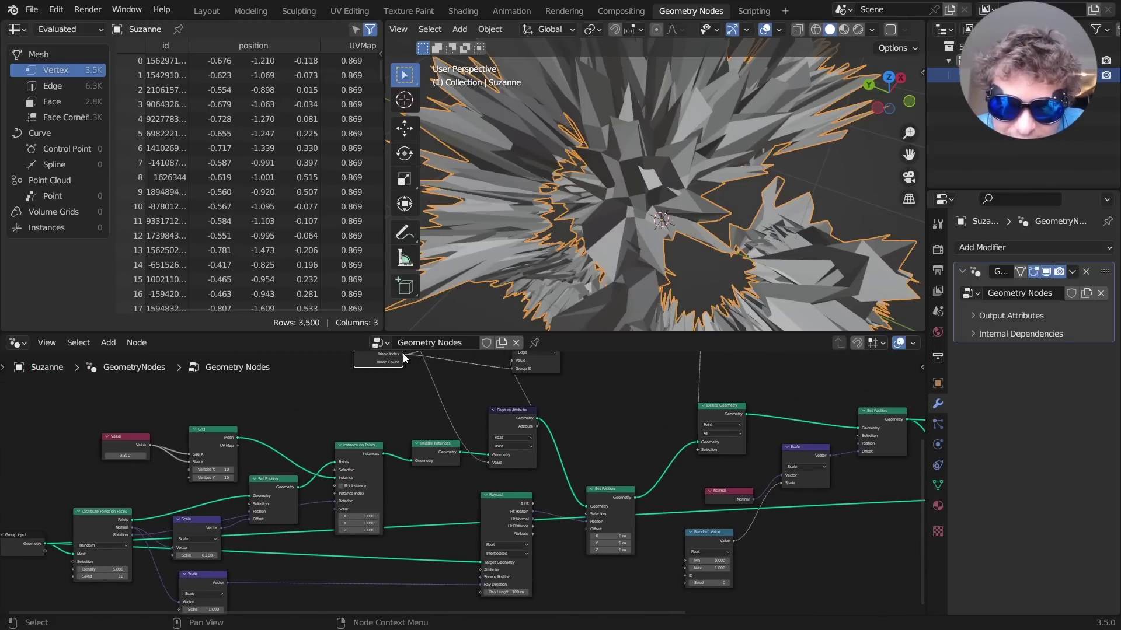
pyautogui.moveTo(402, 353); pyautogui.dragTo(689, 575)
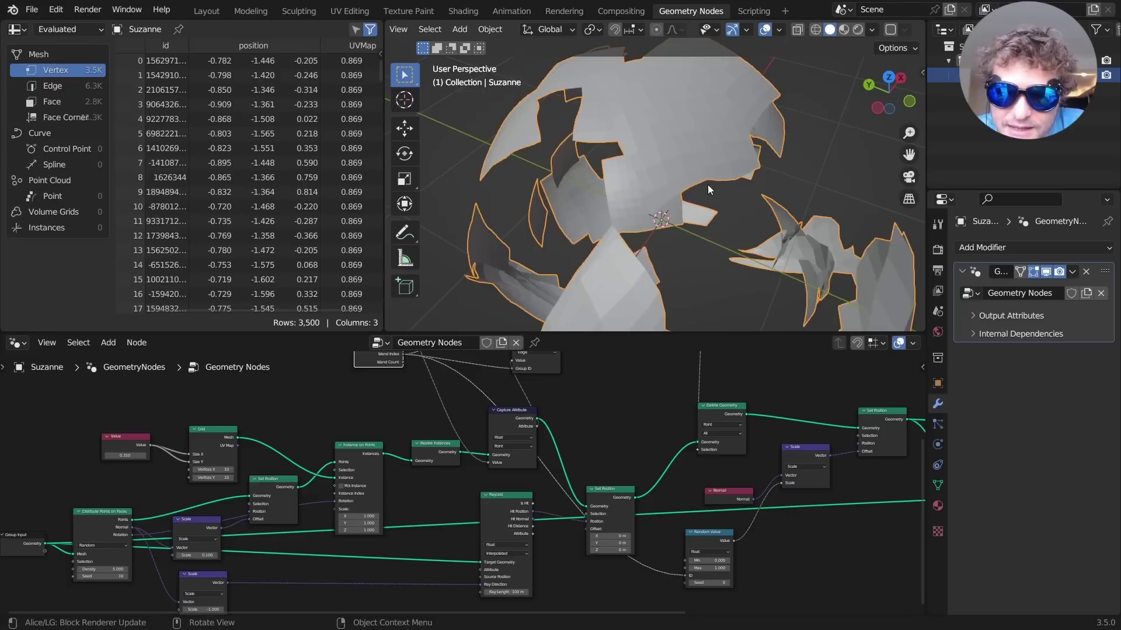
pyautogui.moveTo(707, 184); pyautogui.dragTo(672, 149, button='middle')
pyautogui.scroll(-2, 672, 149)
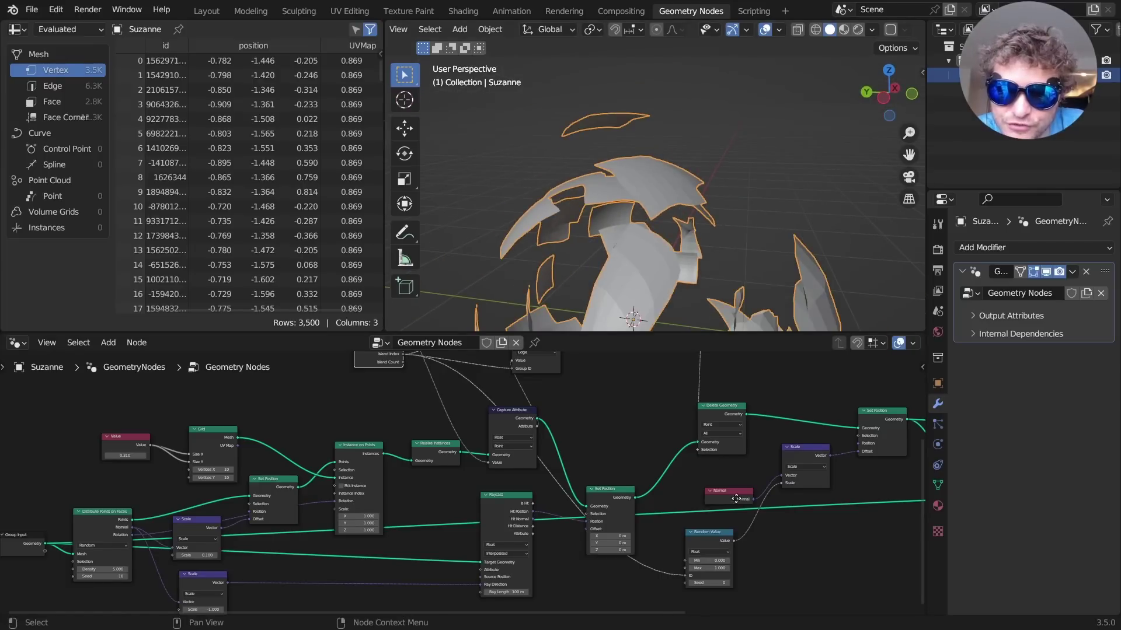
# Try a Max of 0.1 on the Random Value node and check the gaps between the stickers.
pyautogui.moveTo(736, 499); pyautogui.dragTo(612, 407, button='middle')
pyautogui.scroll(8, 600, 443)
pyautogui.moveTo(691, 467)
pyautogui.keyDown('shift'); pyautogui.mouseDown()
pyautogui.moveTo(636, 467)
pyautogui.moveTo(698, 477)
pyautogui.mouseUp(); pyautogui.keyUp('shift')
pyautogui.scroll(4, 638, 232)
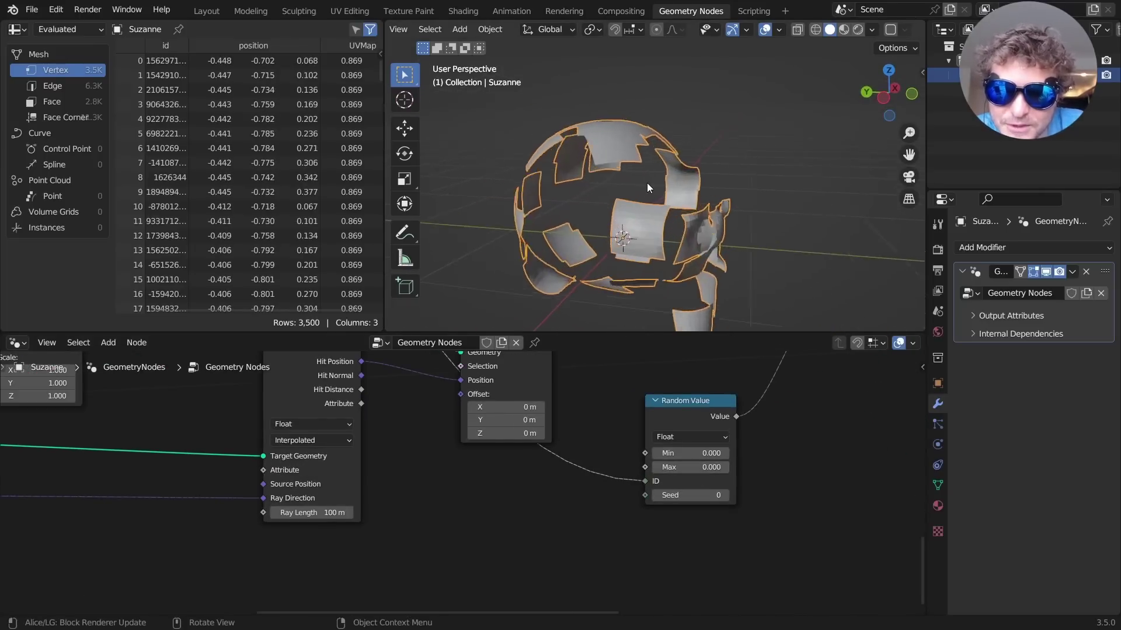
pyautogui.click(708, 470)
pyautogui.write('.1')
pyautogui.press('Return')
pyautogui.moveTo(674, 90); pyautogui.dragTo(600, 68, button='middle')
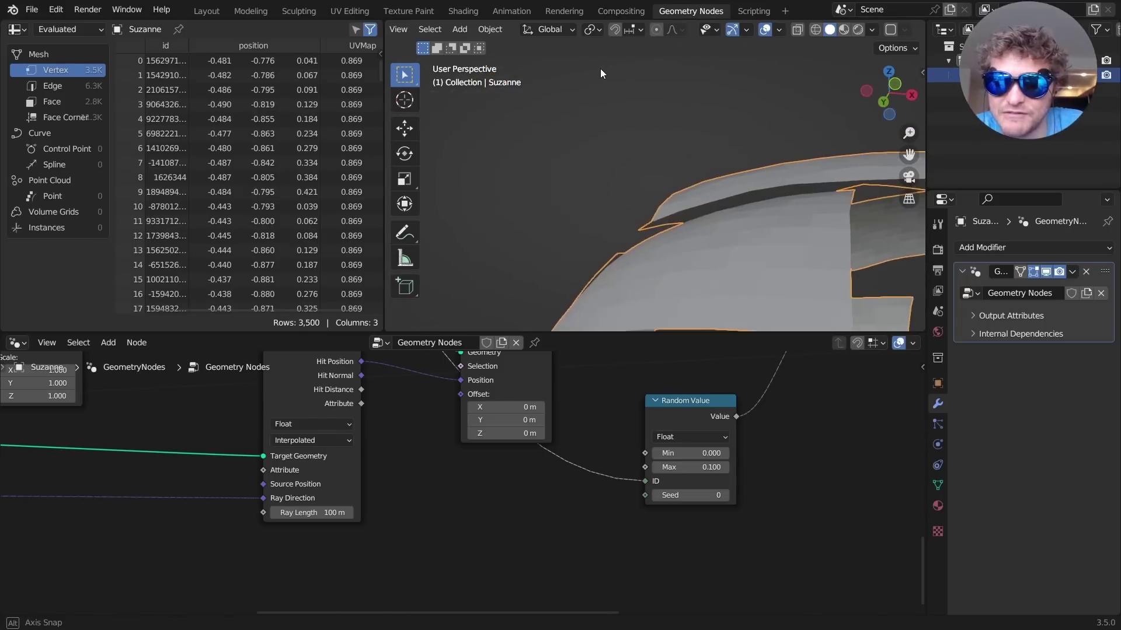
# Set the Random Value node's Max to 0.02 and check the sticker layering from several angles.
pyautogui.click(711, 468)
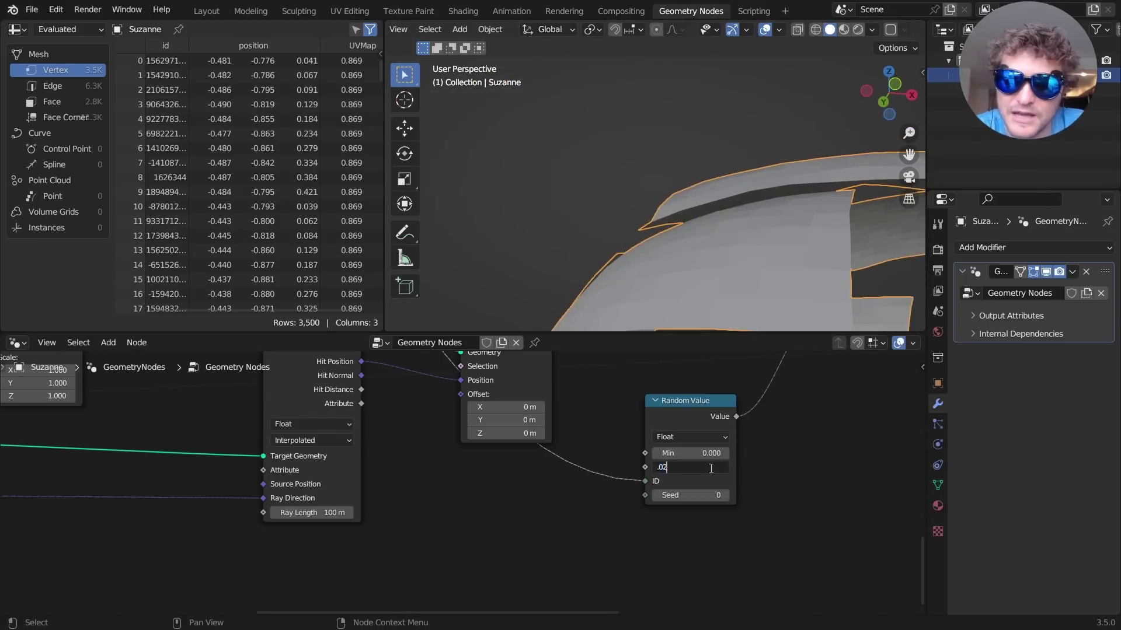
pyautogui.press('Return')
pyautogui.moveTo(857, 172); pyautogui.dragTo(740, 296, button='middle')
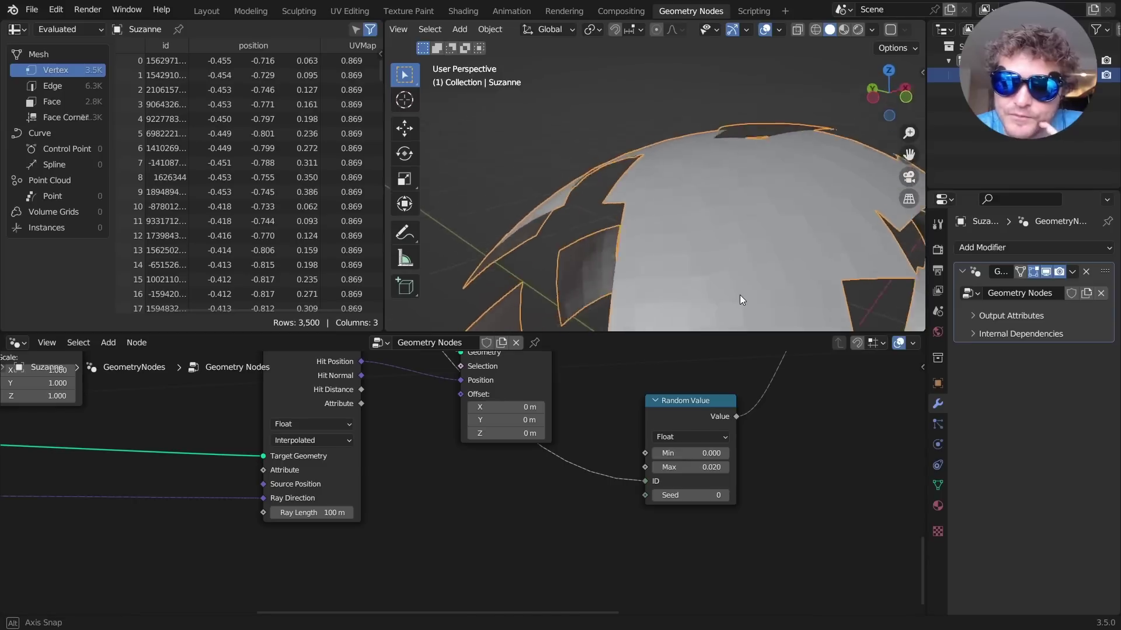
pyautogui.scroll(-10, 713, 237)
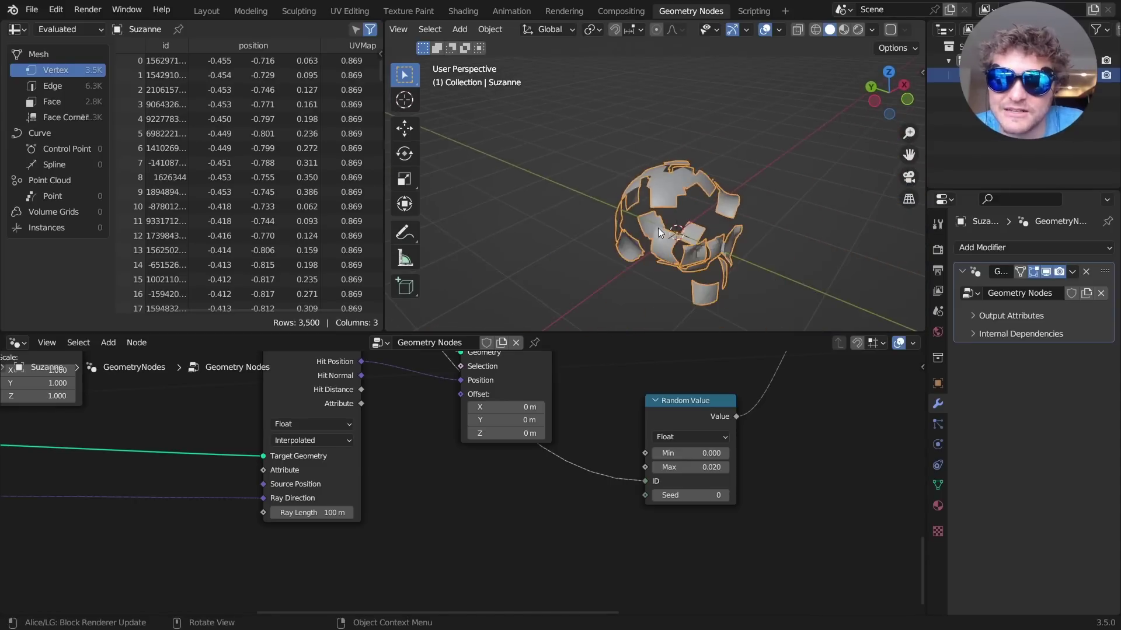
pyautogui.moveTo(657, 228); pyautogui.dragTo(618, 194, button='middle')
# Examine the node tree from the grid size Value through Instance on Points to the Raycast node.
pyautogui.moveTo(402, 425); pyautogui.dragTo(764, 501, button='middle')
pyautogui.scroll(-9, 765, 500)
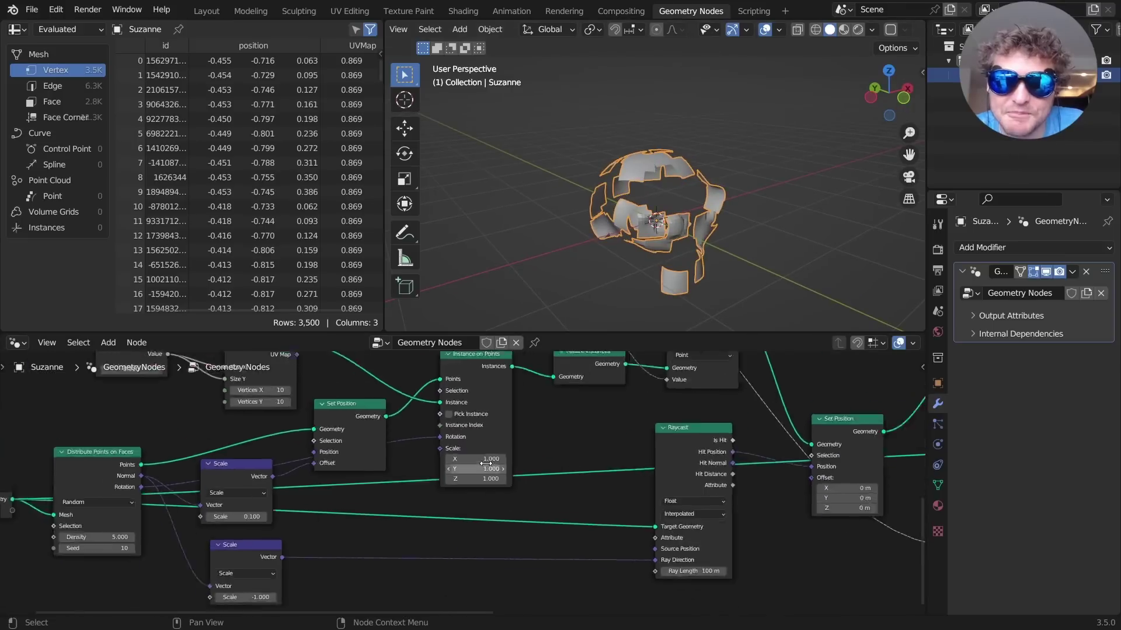
pyautogui.moveTo(402, 455); pyautogui.dragTo(503, 451, button='middle')
pyautogui.scroll(7, 503, 450)
pyautogui.moveTo(518, 424)
pyautogui.mouseDown()
pyautogui.moveTo(528, 424)
pyautogui.moveTo(489, 424)
pyautogui.moveTo(521, 424)
pyautogui.moveTo(490, 424)
pyautogui.moveTo(505, 427)
pyautogui.mouseUp()
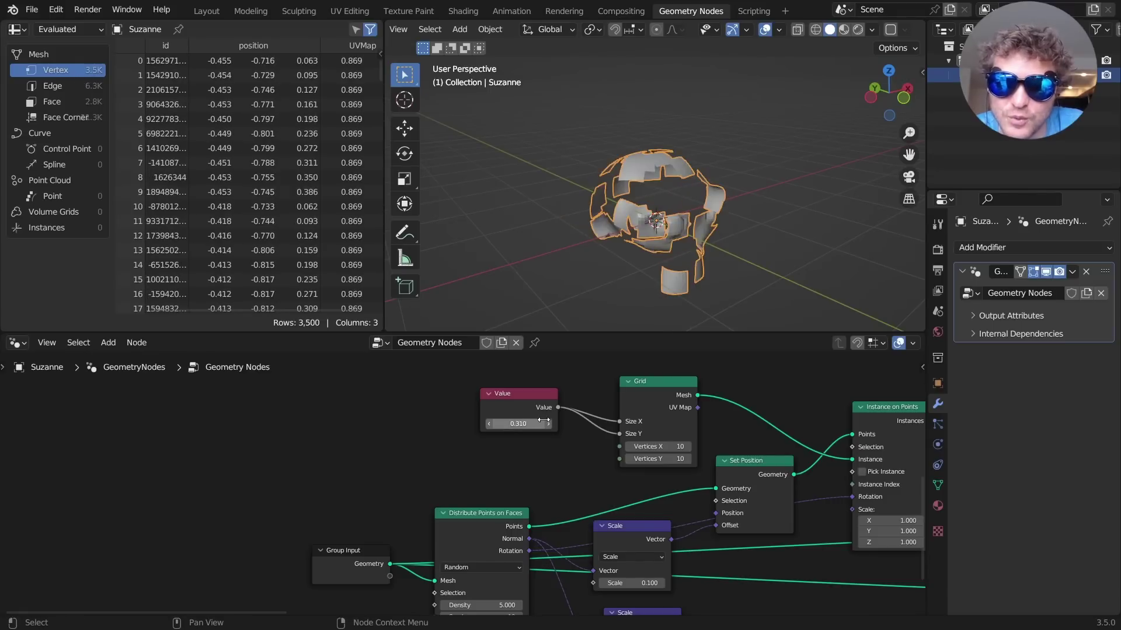
pyautogui.moveTo(720, 462); pyautogui.dragTo(433, 438, button='middle')
pyautogui.scroll(-8, 433, 437)
pyautogui.moveTo(527, 441); pyautogui.dragTo(486, 390, button='middle')
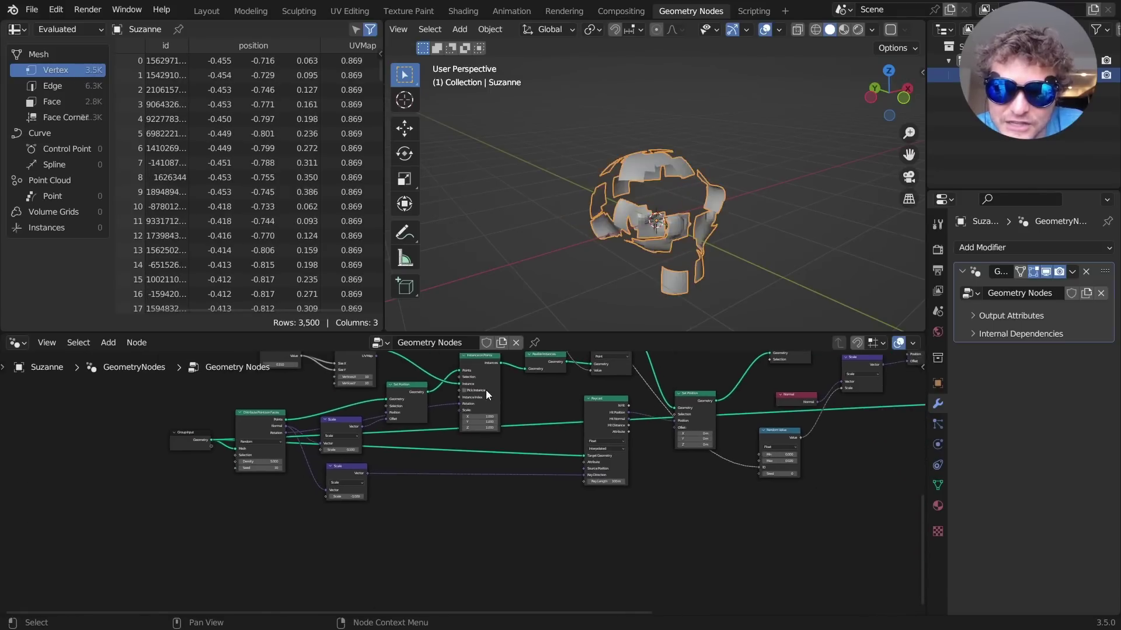
pyautogui.scroll(5, 476, 473)
pyautogui.moveTo(653, 465); pyautogui.dragTo(705, 495, button='middle')
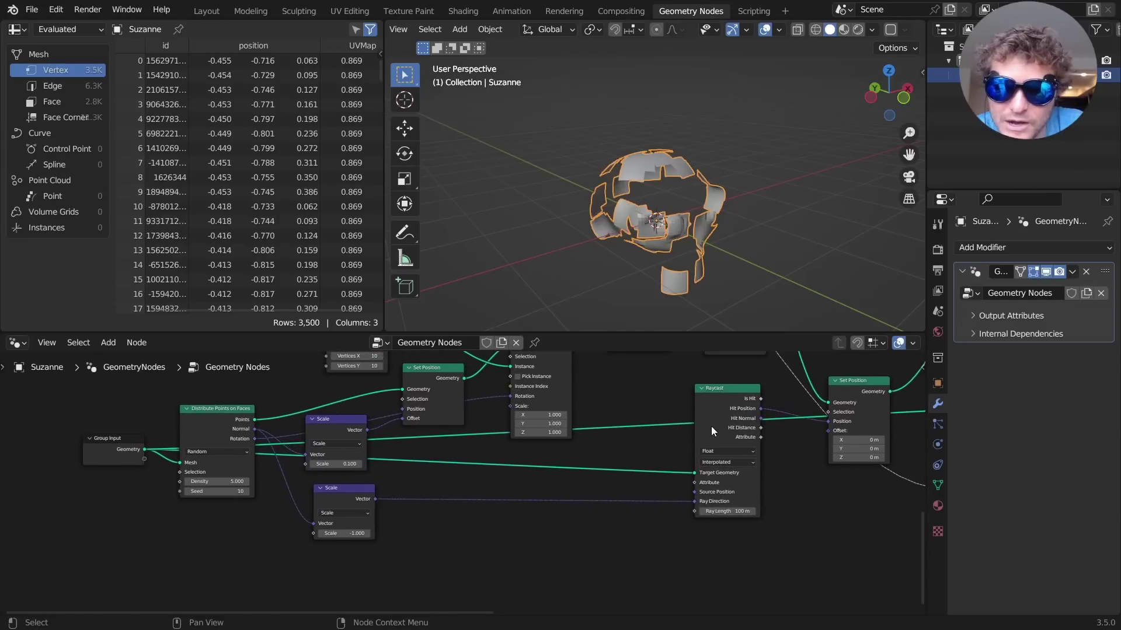
# Shift Instance on Points slightly and insert a Vector Math Add node on the link into its Rotation input.
pyautogui.moveTo(713, 407); pyautogui.dragTo(725, 517, button='middle')
pyautogui.moveTo(551, 461); pyautogui.dragTo(575, 491)
pyautogui.moveTo(575, 495); pyautogui.dragTo(678, 384, button='middle')
pyautogui.hotkey('shift', 'a')
pyautogui.click(509, 349)
pyautogui.write('vec')
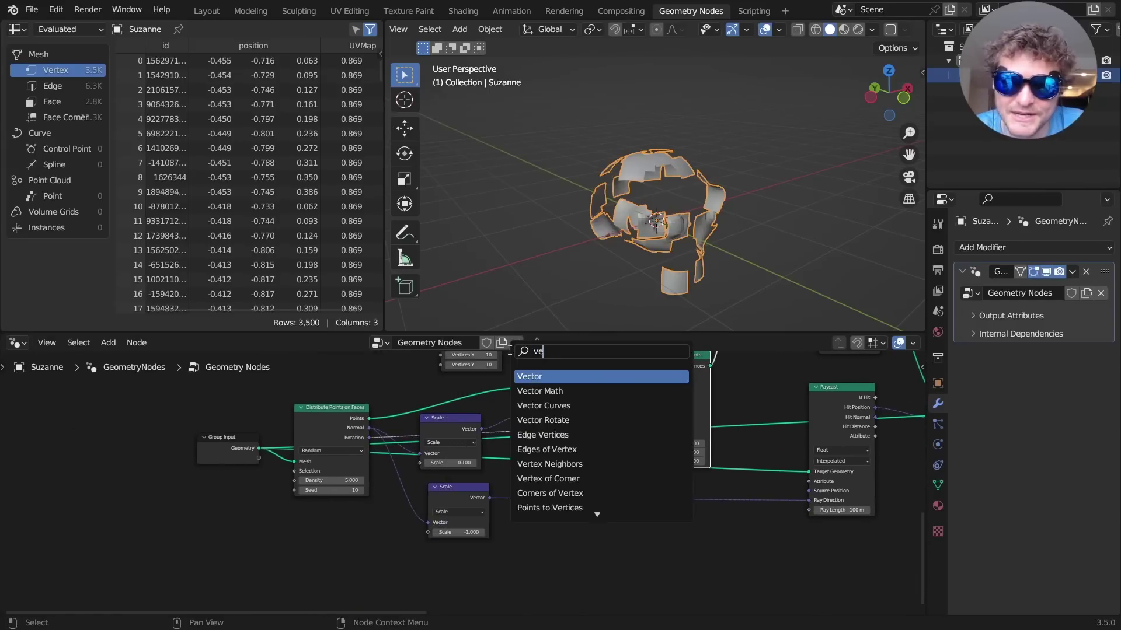
pyautogui.click(531, 391)
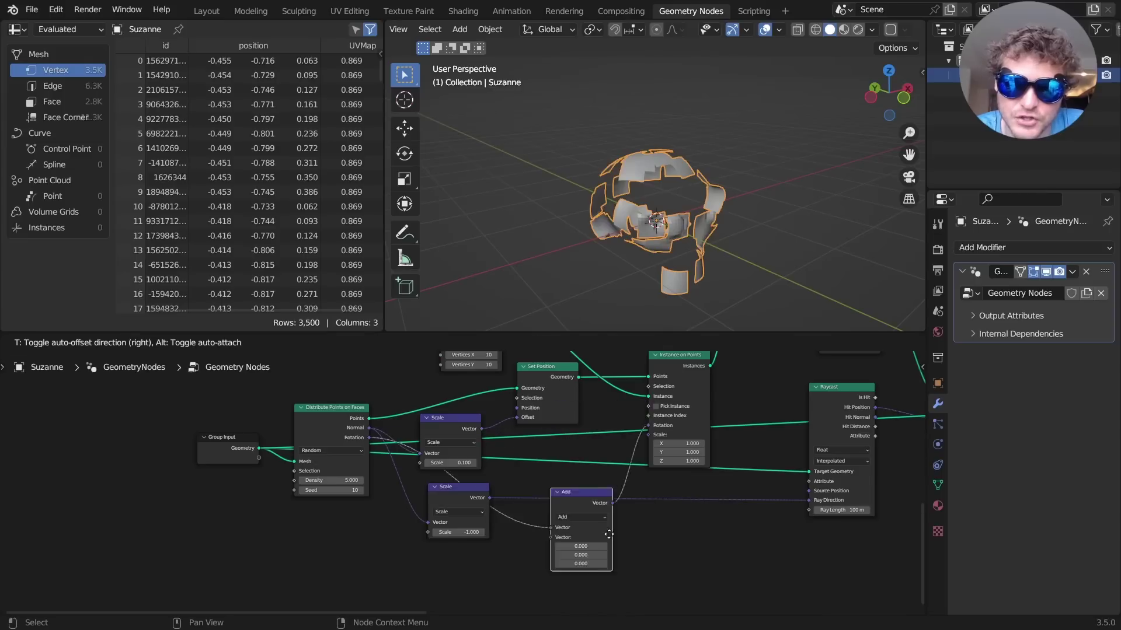
pyautogui.click(591, 560)
# Try a vector Random Value node as the second input of the Add node.
pyautogui.moveTo(556, 552); pyautogui.dragTo(633, 481, button='middle')
pyautogui.moveTo(631, 471); pyautogui.dragTo(522, 502)
pyautogui.write('random')
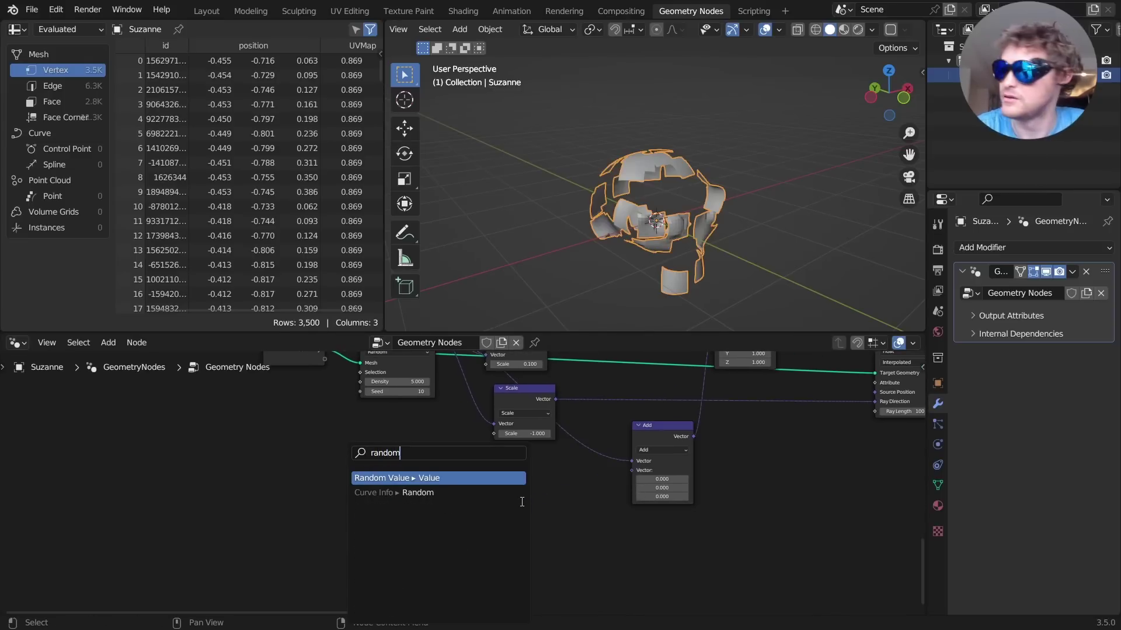
pyautogui.press('Return')
pyautogui.click(538, 458)
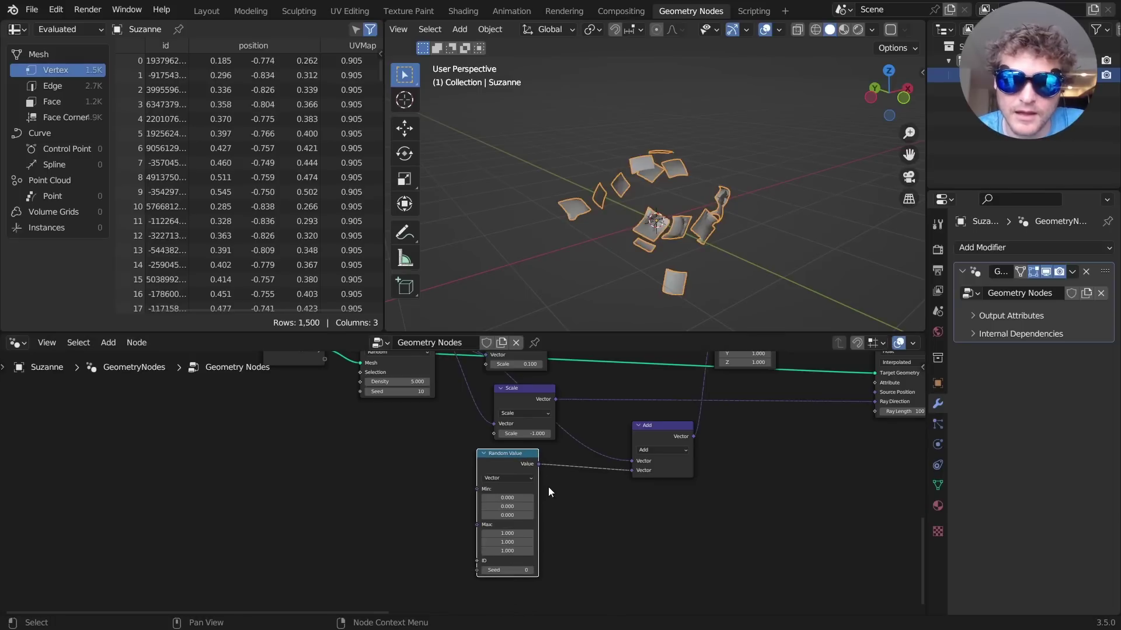
# Try a Random Value Max of 0 in X and Y with varied Z values up to 10.8, and delete the node.
pyautogui.moveTo(520, 530); pyautogui.dragTo(506, 520, button='middle')
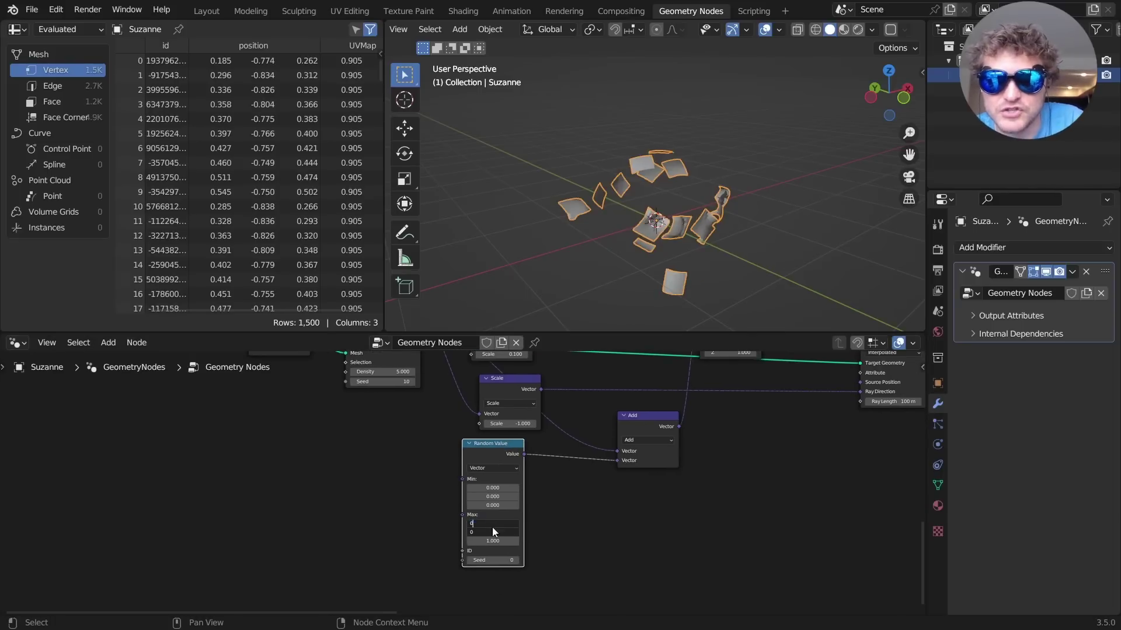
pyautogui.press('Return')
pyautogui.moveTo(490, 541); pyautogui.dragTo(552, 541)
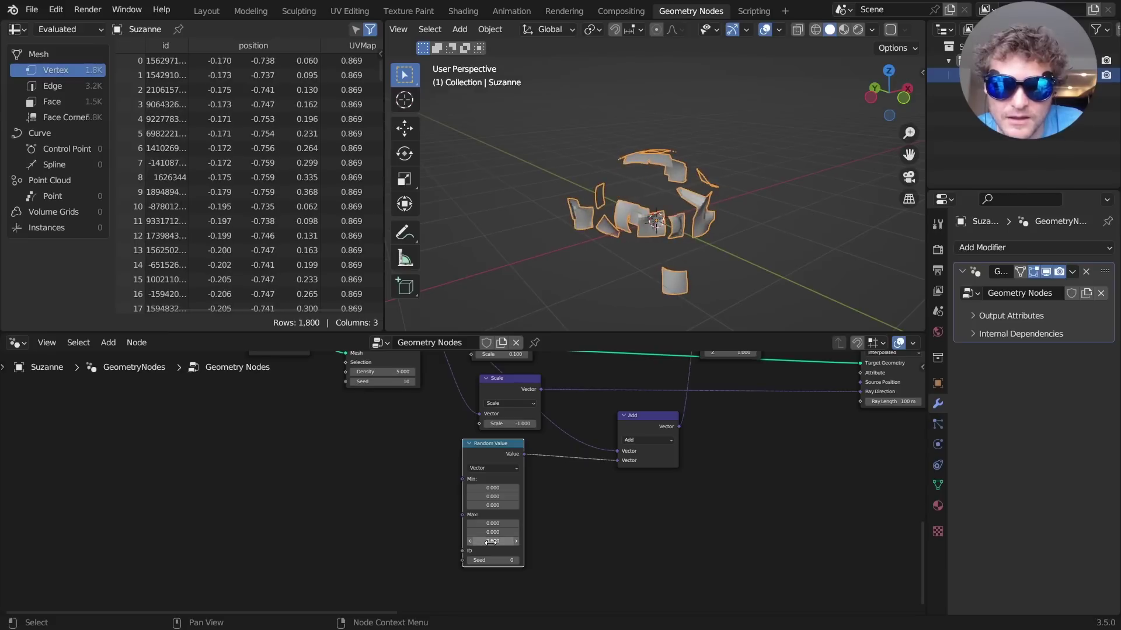
pyautogui.hotkey('ctrl', 'z')
pyautogui.scroll(3, 513, 514)
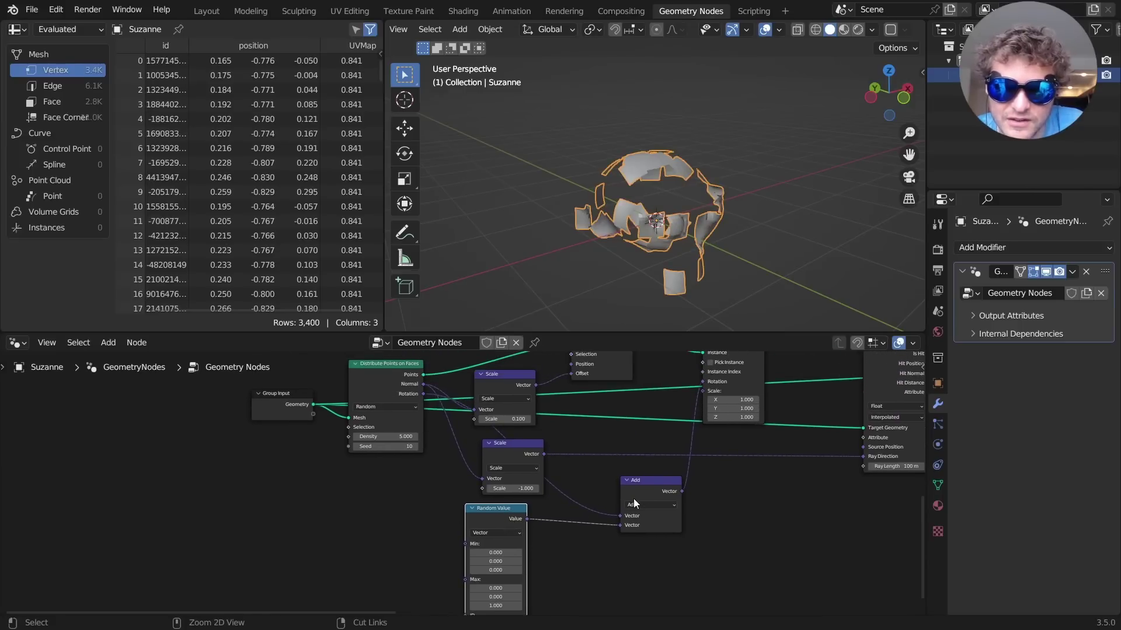
pyautogui.moveTo(633, 498); pyautogui.dragTo(663, 404, button='middle')
pyautogui.moveTo(525, 511); pyautogui.dragTo(541, 474)
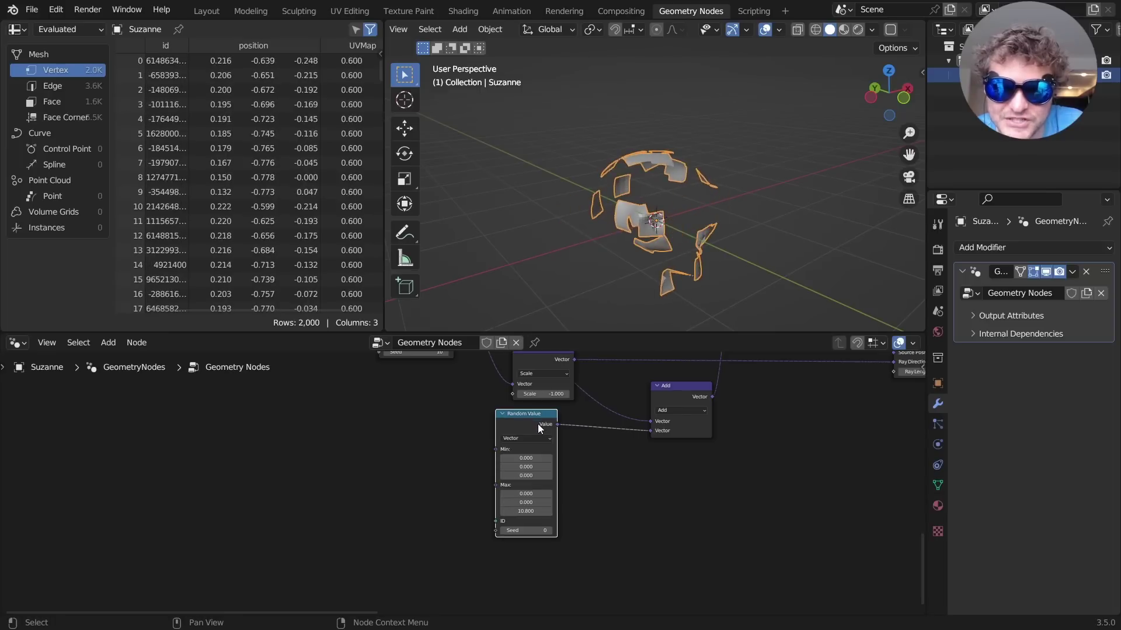
pyautogui.press('x')
# Try an Align Euler to Vector node driven by the point Normal, with its Rotation feeding the Add node's second input.
pyautogui.moveTo(661, 411); pyautogui.dragTo(651, 494, button='middle')
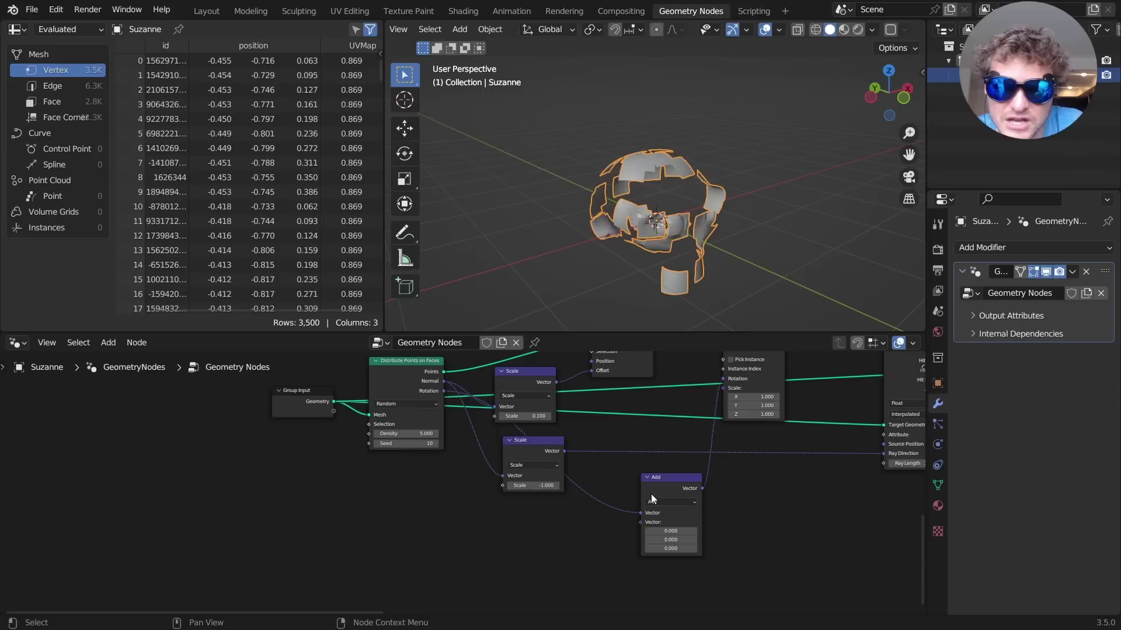
pyautogui.hotkey('shift', 'a')
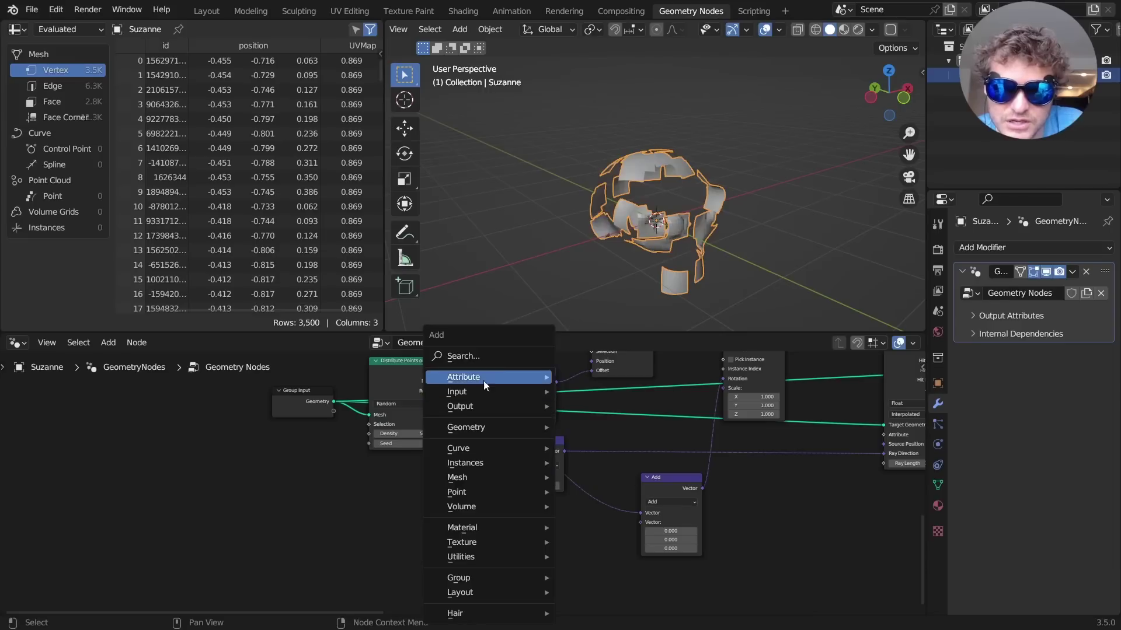
pyautogui.click(475, 363)
pyautogui.write('align')
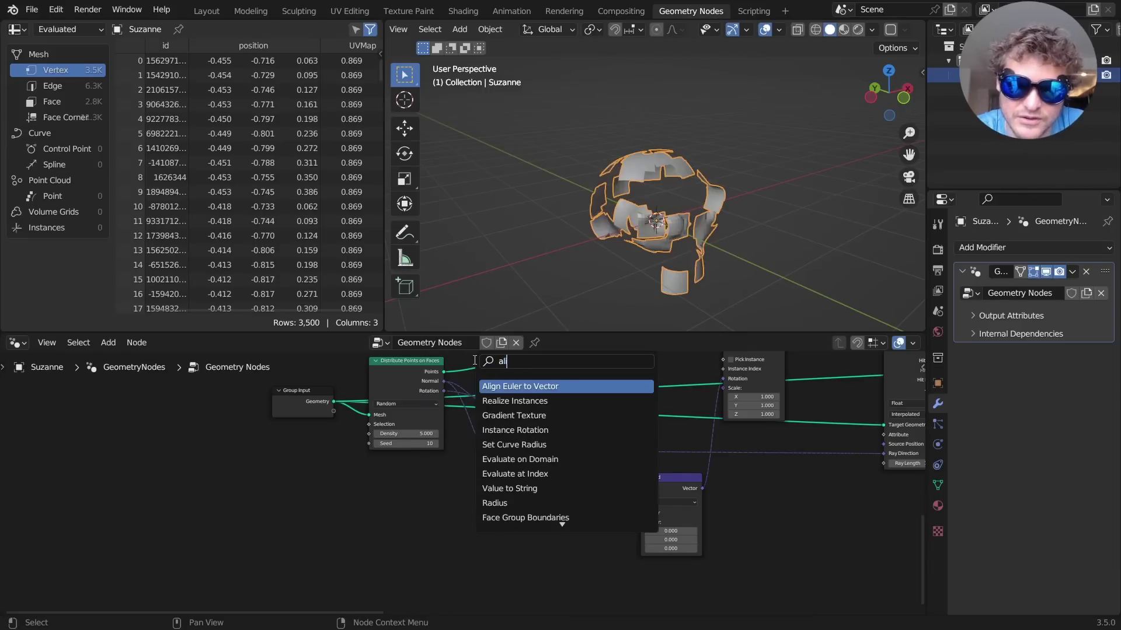
pyautogui.press('Return')
pyautogui.click(501, 506)
pyautogui.moveTo(485, 488); pyautogui.dragTo(488, 480, button='middle')
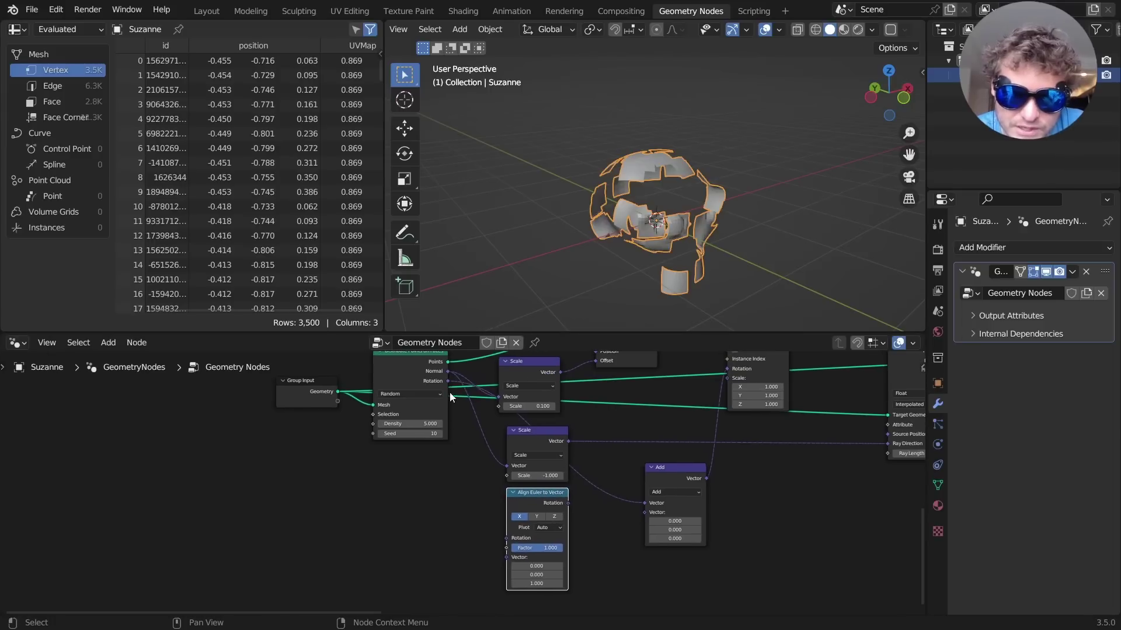
pyautogui.moveTo(447, 372); pyautogui.dragTo(507, 557)
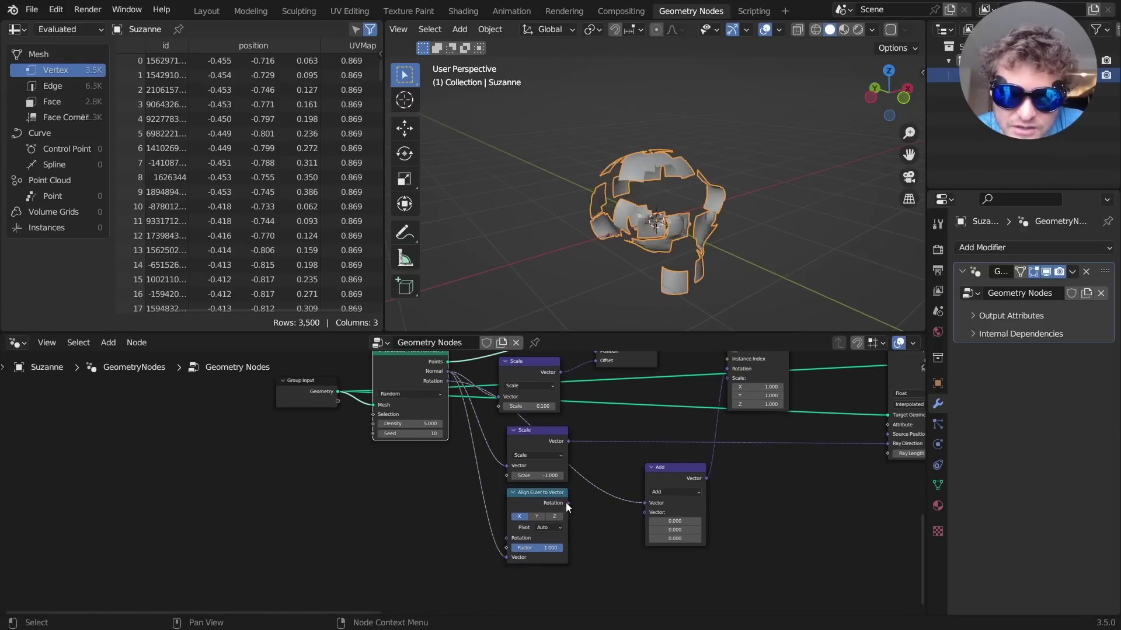
pyautogui.moveTo(566, 502); pyautogui.dragTo(643, 513)
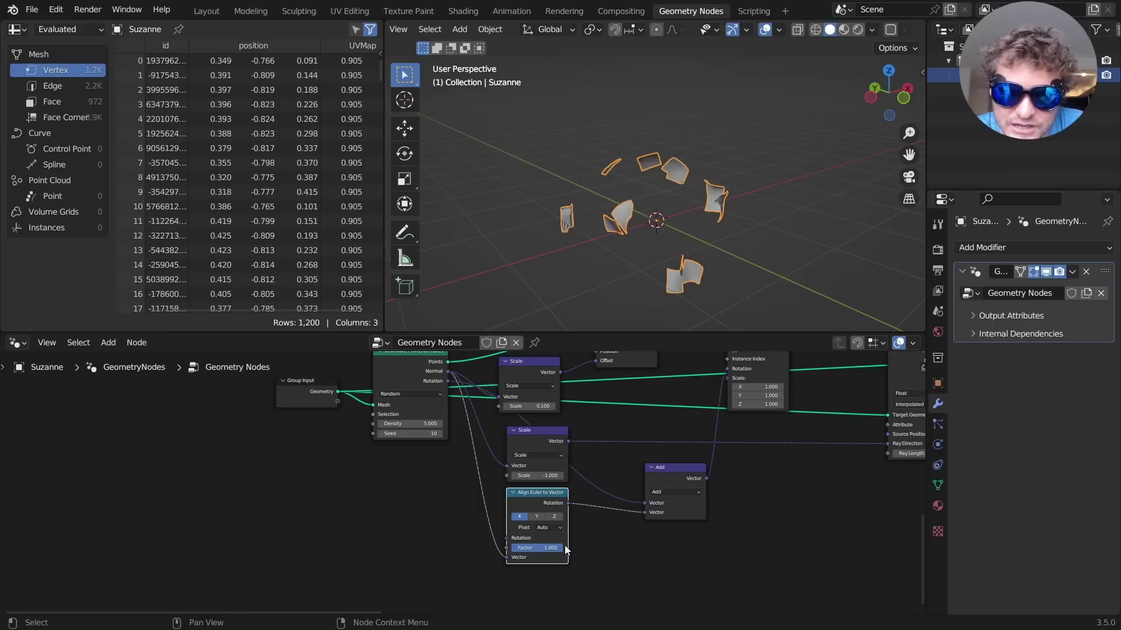
# Try a Vector node on the Rotation input of Align Euler to Vector, testing X values of 15.4 and 18.8 with different alignment axes.
pyautogui.moveTo(560, 548); pyautogui.dragTo(513, 578)
pyautogui.click(552, 518)
pyautogui.click(535, 516)
pyautogui.write('ve')
pyautogui.click(330, 481)
pyautogui.click(366, 494)
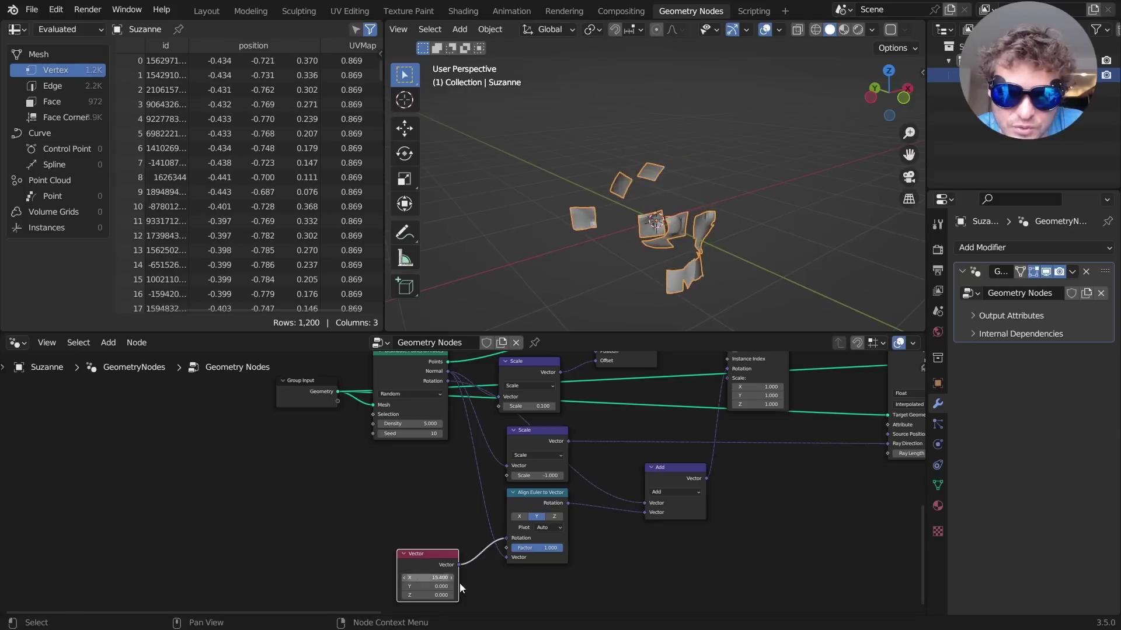
pyautogui.click(552, 515)
pyautogui.click(518, 517)
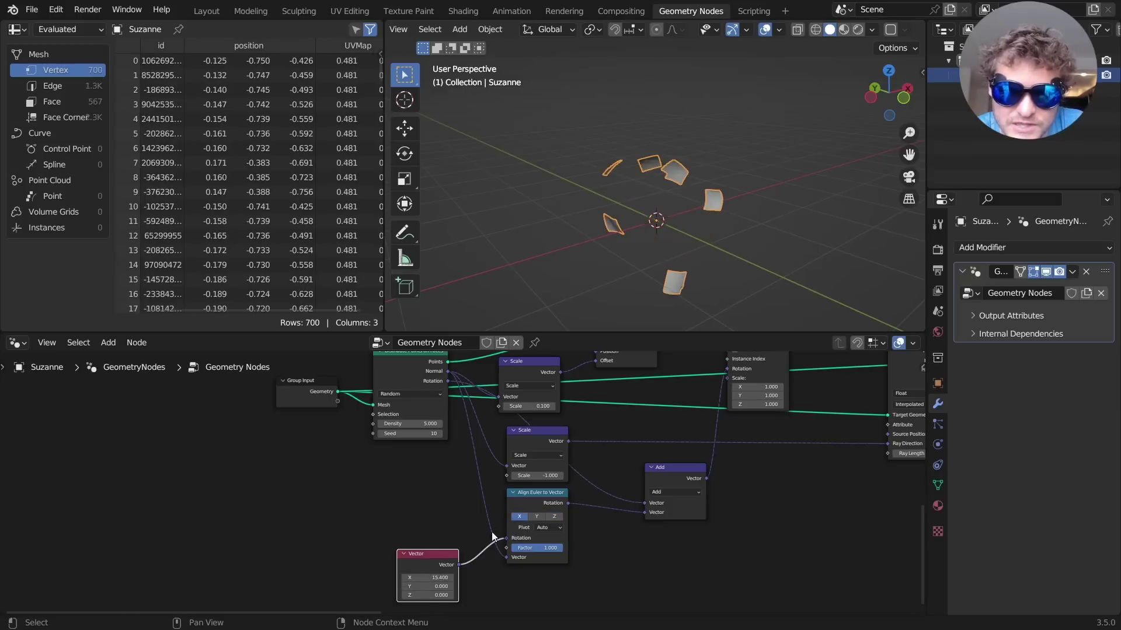
pyautogui.moveTo(432, 577); pyautogui.dragTo(467, 578)
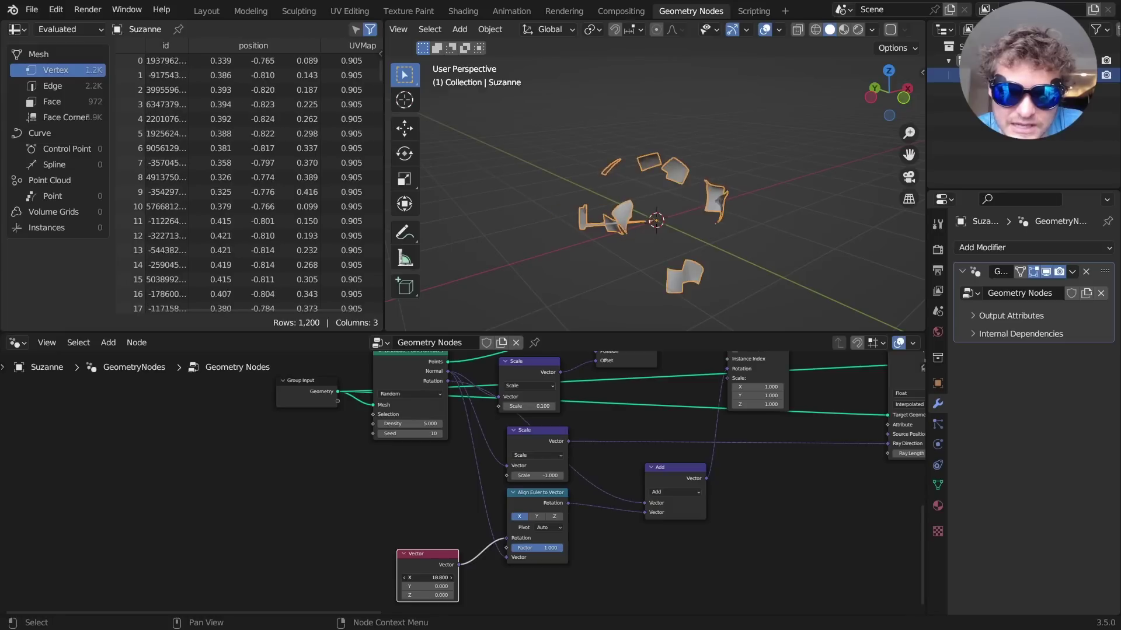
# Delete the Align Euler to Vector and Vector nodes.
pyautogui.click(540, 504)
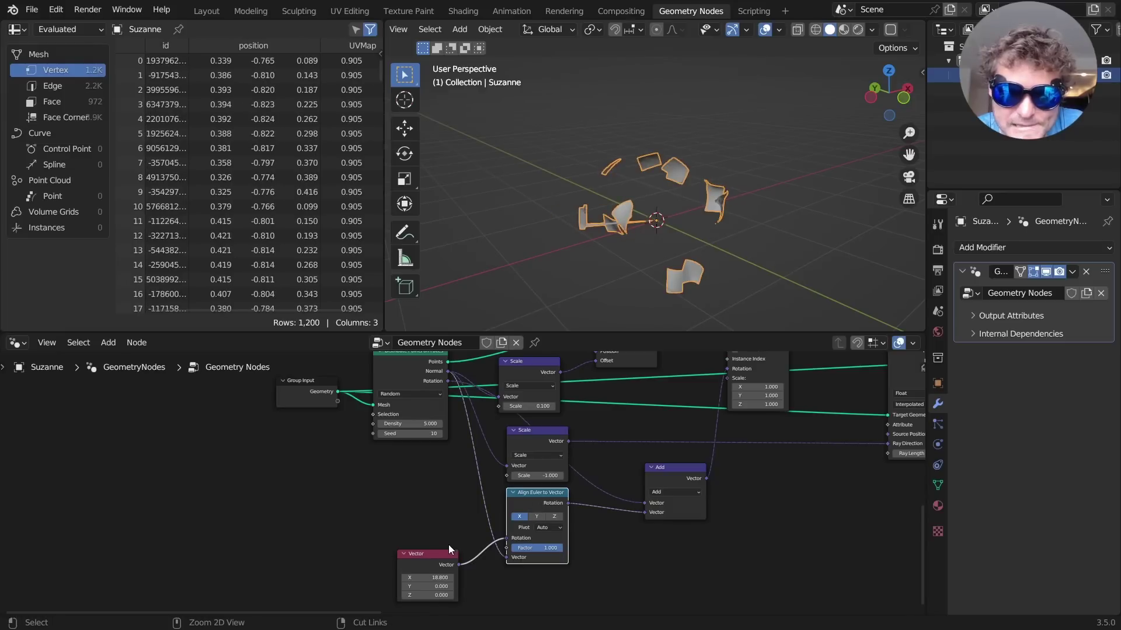
pyautogui.hotkey('ctrl', 'x')
pyautogui.click(431, 556)
pyautogui.press('x')
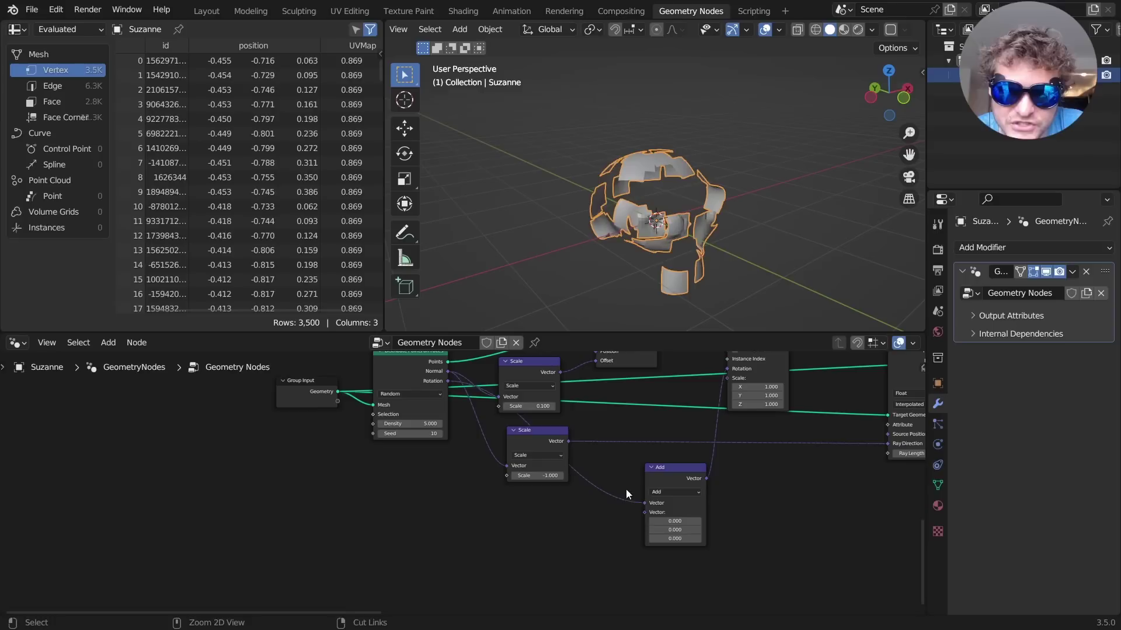
# Add a vector Random Value node and connect it to the second input of the Add node.
pyautogui.moveTo(648, 507); pyautogui.dragTo(588, 509, button='middle')
pyautogui.moveTo(583, 514); pyautogui.dragTo(501, 523)
pyautogui.write('rando')
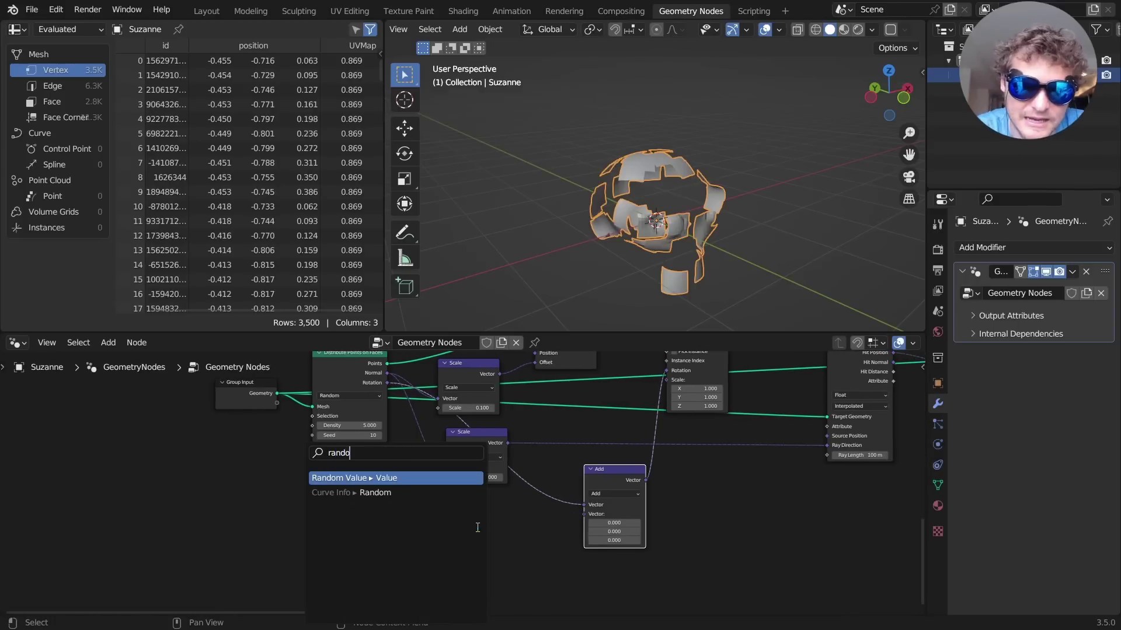
pyautogui.press('Return')
pyautogui.click(493, 500)
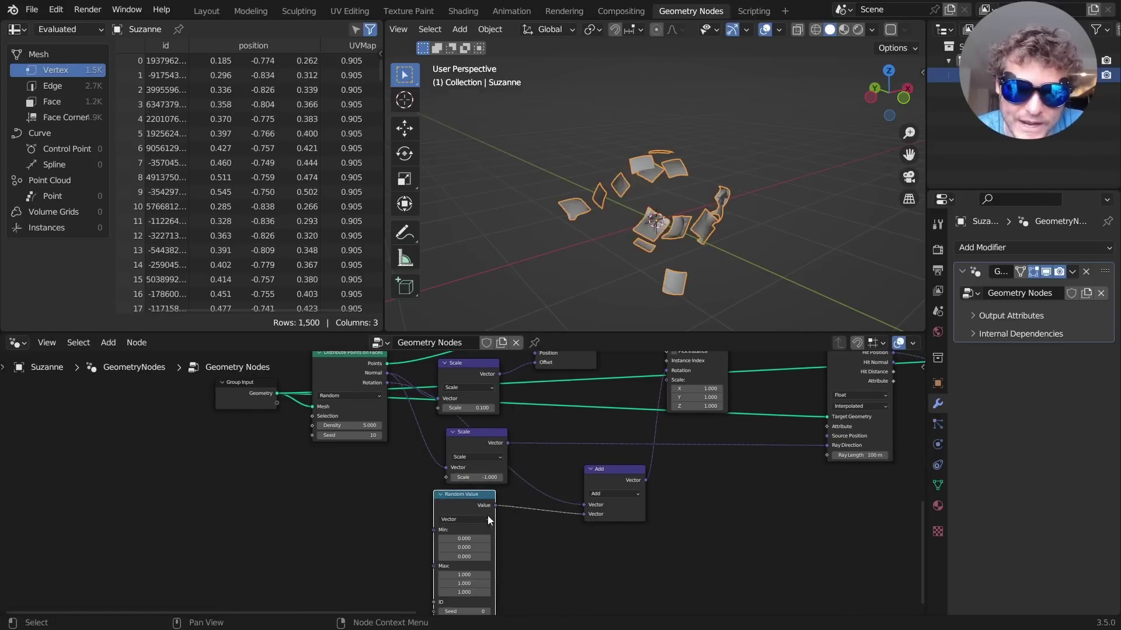
pyautogui.moveTo(702, 224)
pyautogui.mouseDown(button='middle')
pyautogui.moveTo(671, 227)
pyautogui.moveTo(691, 225)
pyautogui.mouseUp(button='middle')
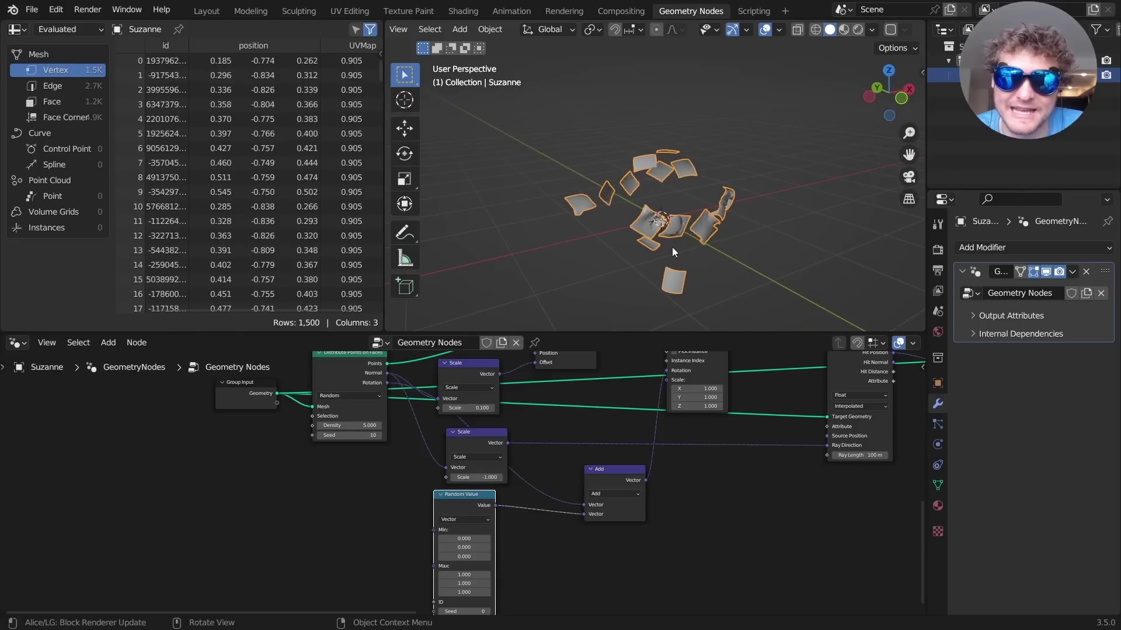
# Set the Distribute Points on Faces density to 9.2 and the Random Value node's Max Z to 4.5.
pyautogui.moveTo(454, 432); pyautogui.dragTo(480, 463, button='middle')
pyautogui.moveTo(385, 456)
pyautogui.mouseDown()
pyautogui.moveTo(420, 456)
pyautogui.moveTo(389, 456)
pyautogui.mouseUp()
pyautogui.moveTo(451, 539); pyautogui.dragTo(447, 484, button='middle')
pyautogui.scroll(1, 718, 230)
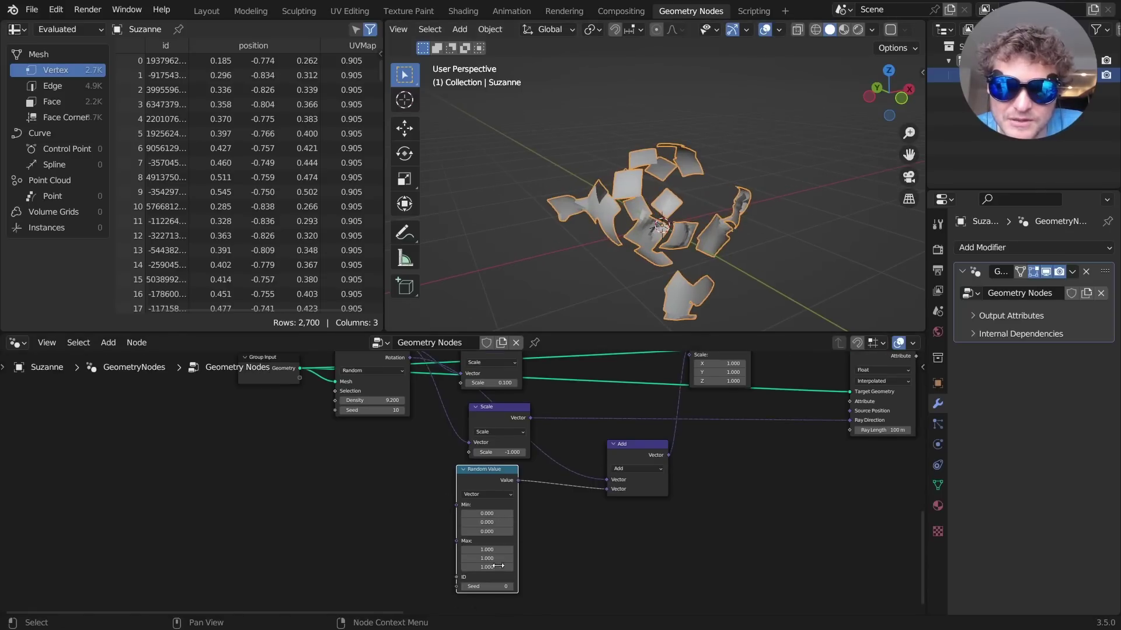
pyautogui.moveTo(498, 567); pyautogui.dragTo(606, 445)
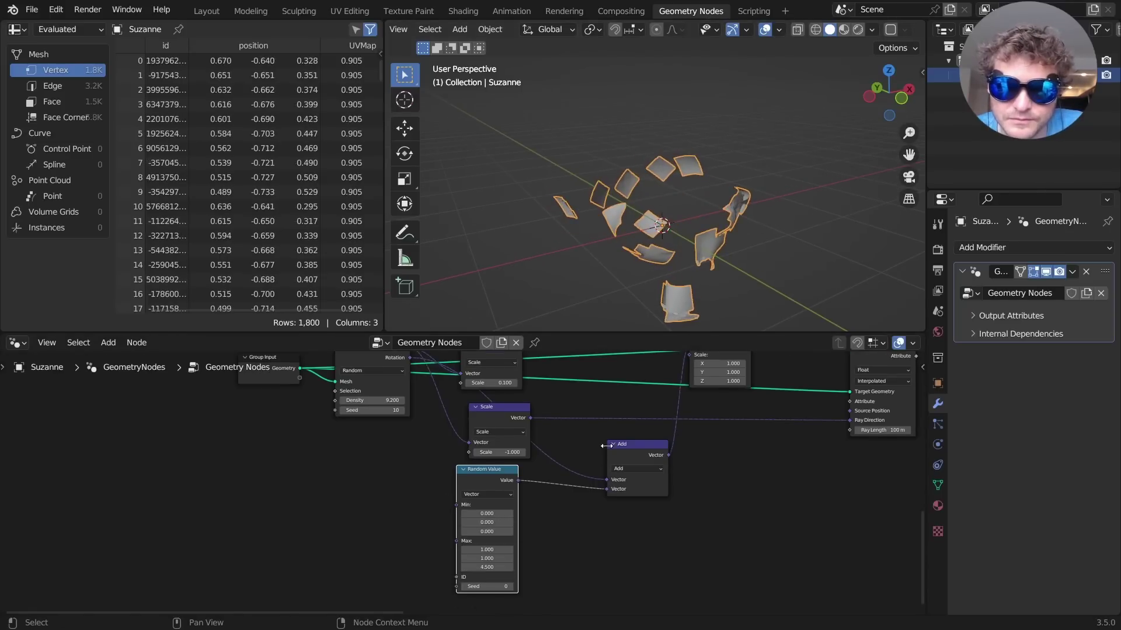
pyautogui.moveTo(729, 192); pyautogui.dragTo(711, 258, button='middle')
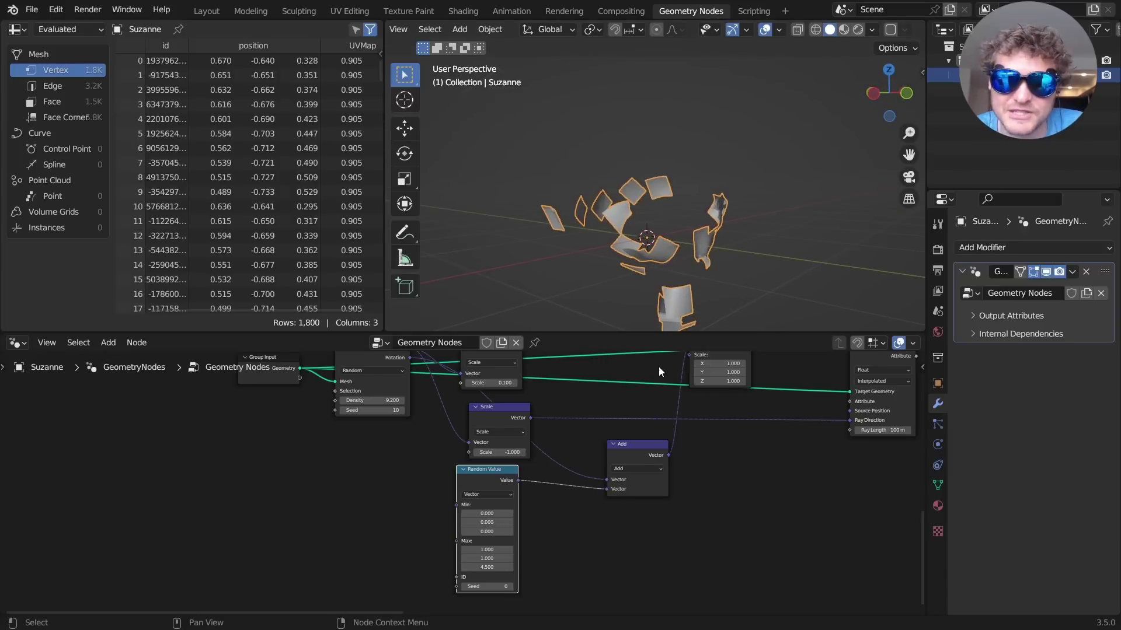
# Reposition the Add node, then add a float Random Value node and connect it to the Scale input of Instance on Points.
pyautogui.moveTo(659, 367); pyautogui.dragTo(557, 470, button='middle')
pyautogui.moveTo(534, 528); pyautogui.dragTo(474, 495)
pyautogui.hotkey('shift', 'a')
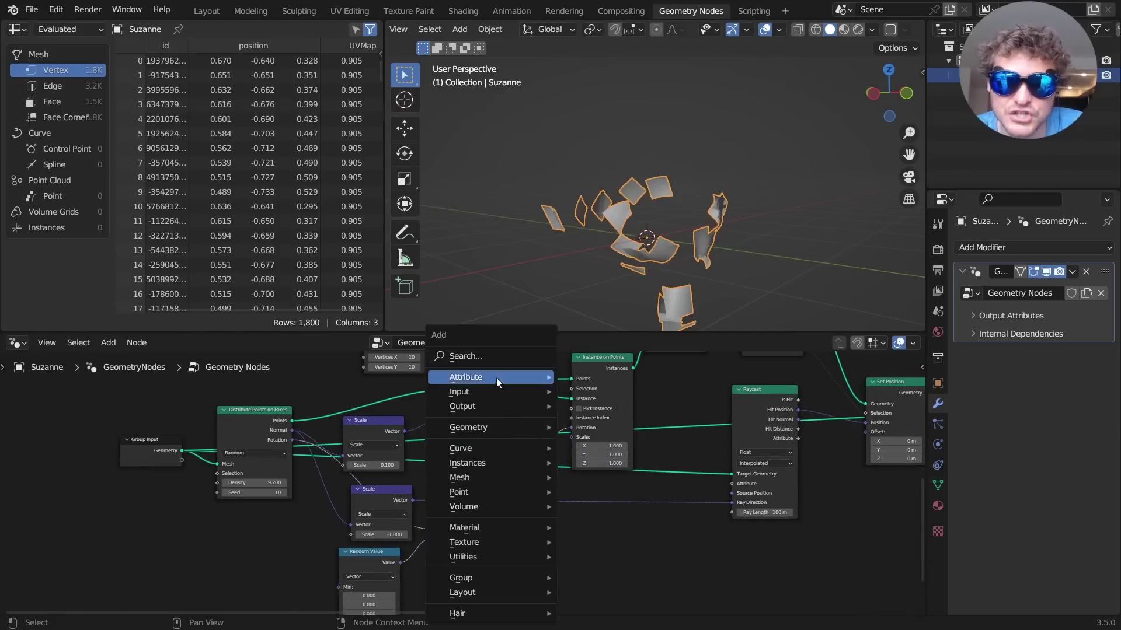
pyautogui.write('rand')
pyautogui.press('Return')
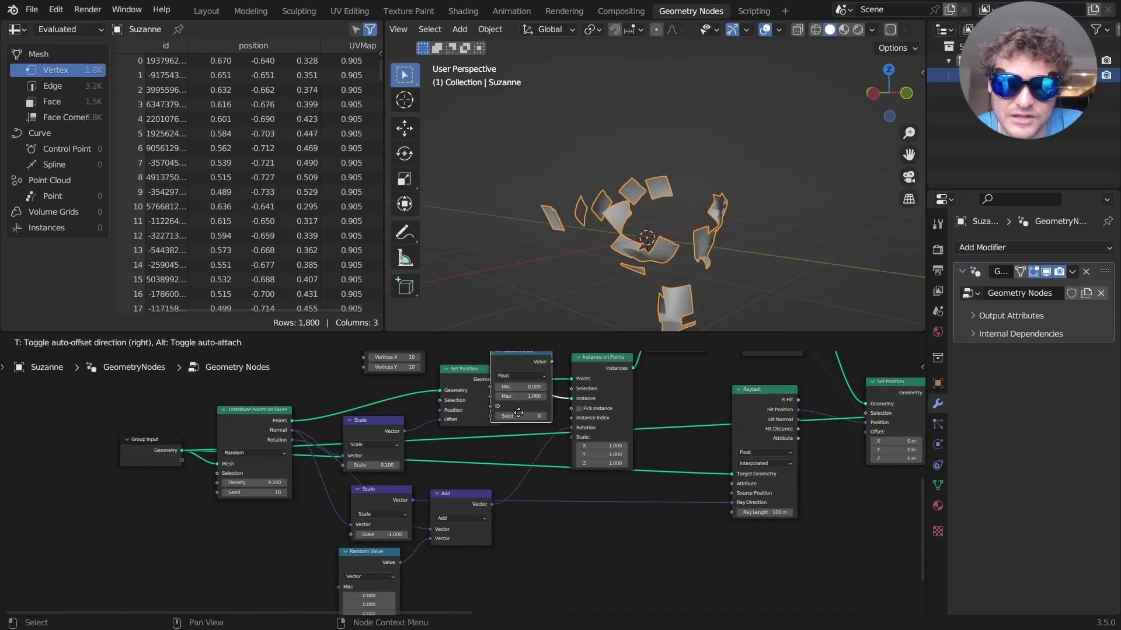
pyautogui.click(502, 567)
pyautogui.moveTo(498, 566); pyautogui.dragTo(572, 426)
pyautogui.moveTo(559, 415); pyautogui.dragTo(598, 358, button='middle')
# Set the float Random Value node's Min to 0.5 and Max to 1.5, and check the sticker sizes.
pyautogui.scroll(4, 530, 485)
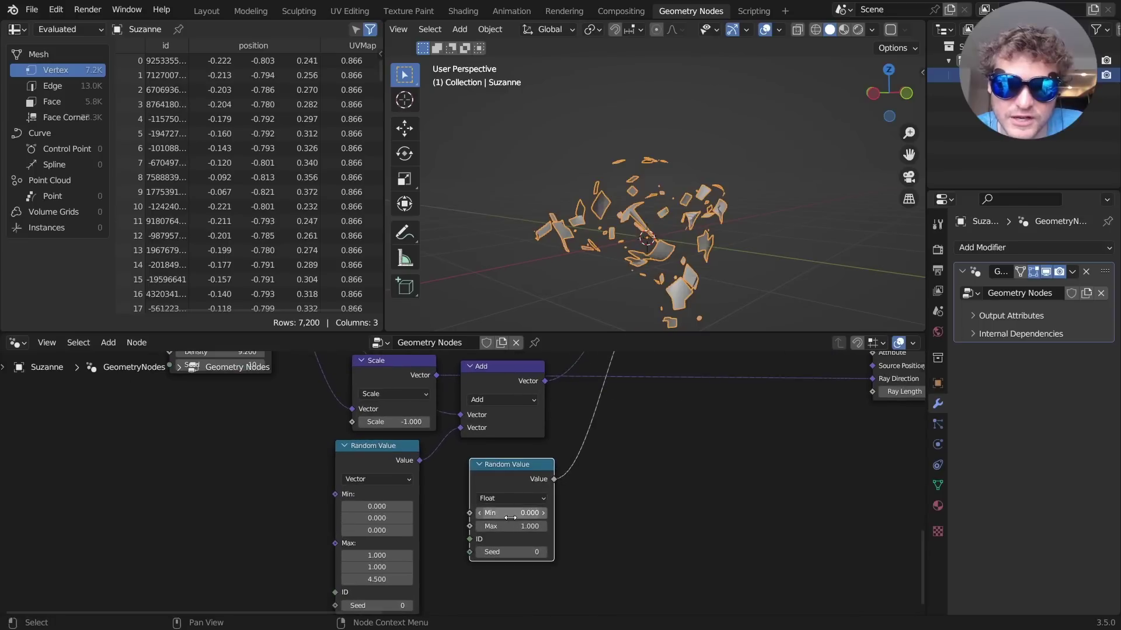
pyautogui.write('.5')
pyautogui.press('Return')
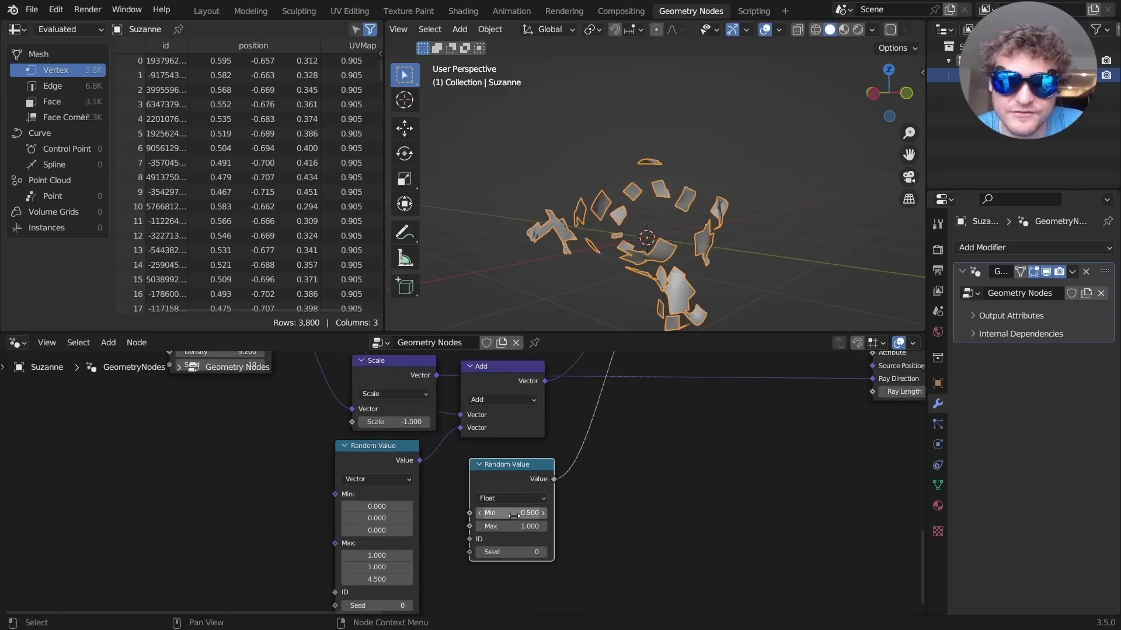
pyautogui.click(519, 525)
pyautogui.write('1.5')
pyautogui.press('Return')
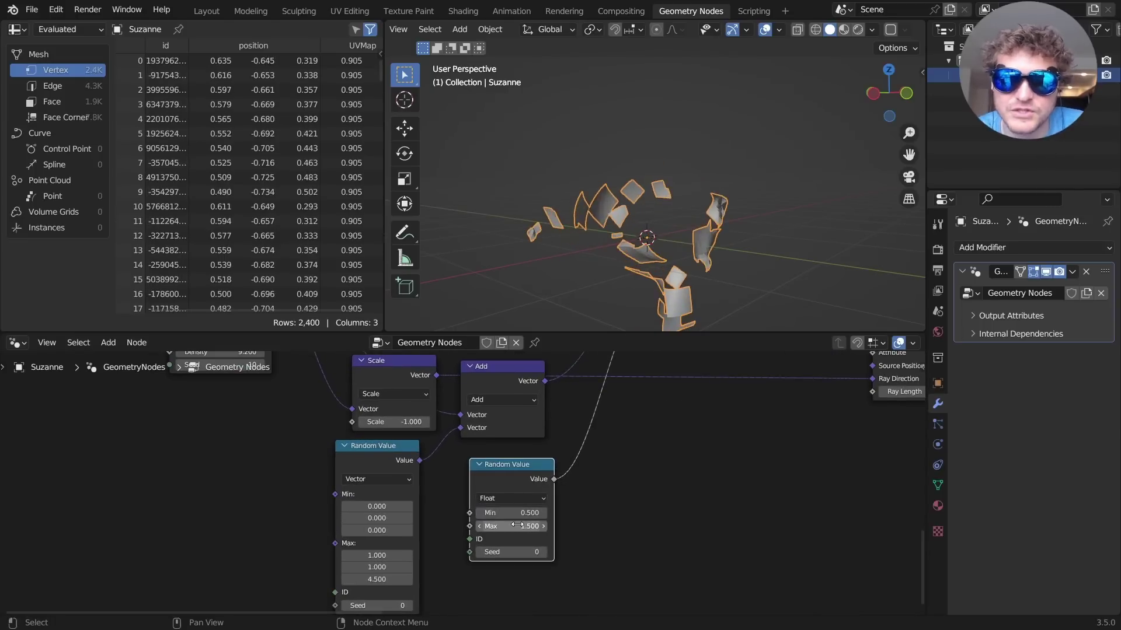
pyautogui.moveTo(636, 193); pyautogui.dragTo(700, 192, button='middle')
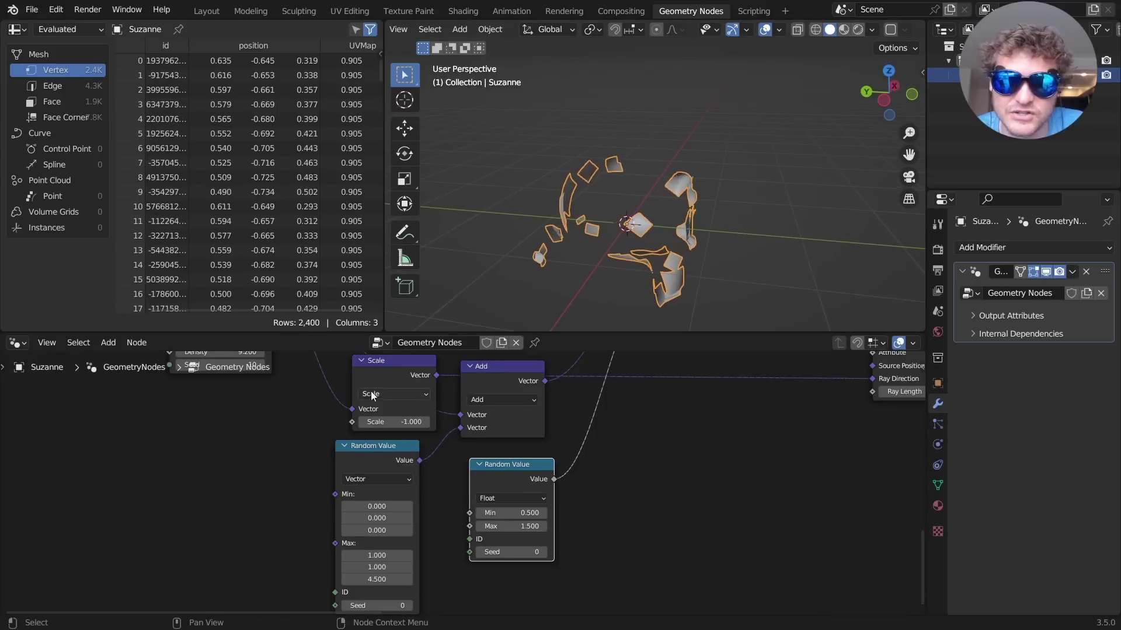
# Raise the Distribute Points on Faces seed by six steps while checking the sticker layout from another angle.
pyautogui.moveTo(371, 396); pyautogui.dragTo(489, 477, button='middle')
pyautogui.click(413, 463)
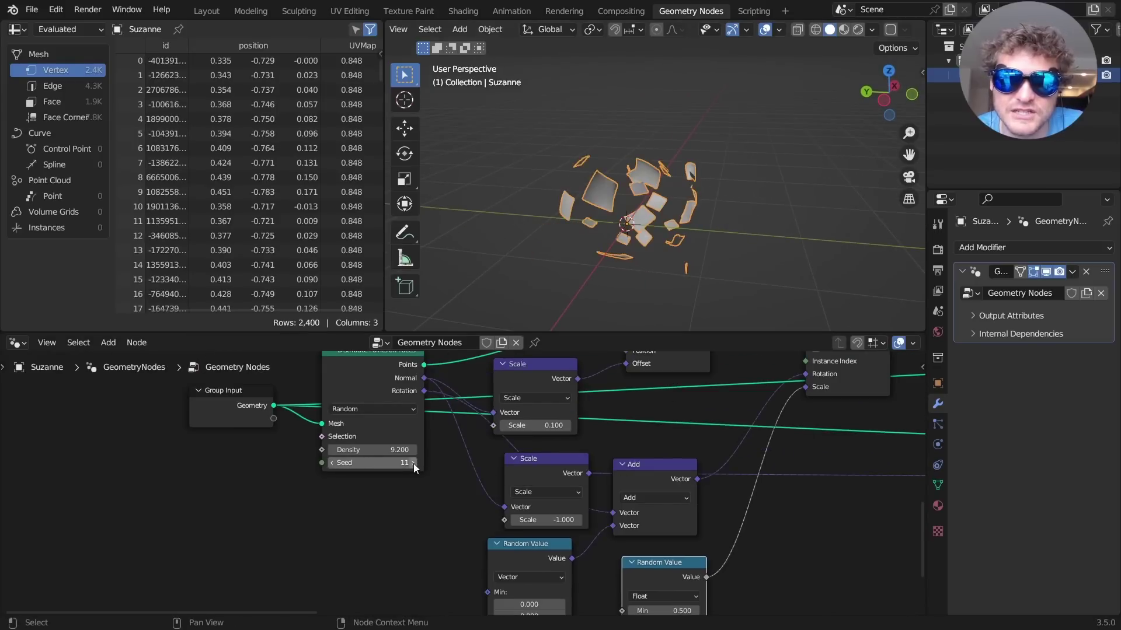
pyautogui.click(413, 462)
pyautogui.click(413, 462)
pyautogui.click(413, 463)
pyautogui.moveTo(586, 196); pyautogui.dragTo(446, 200, button='middle')
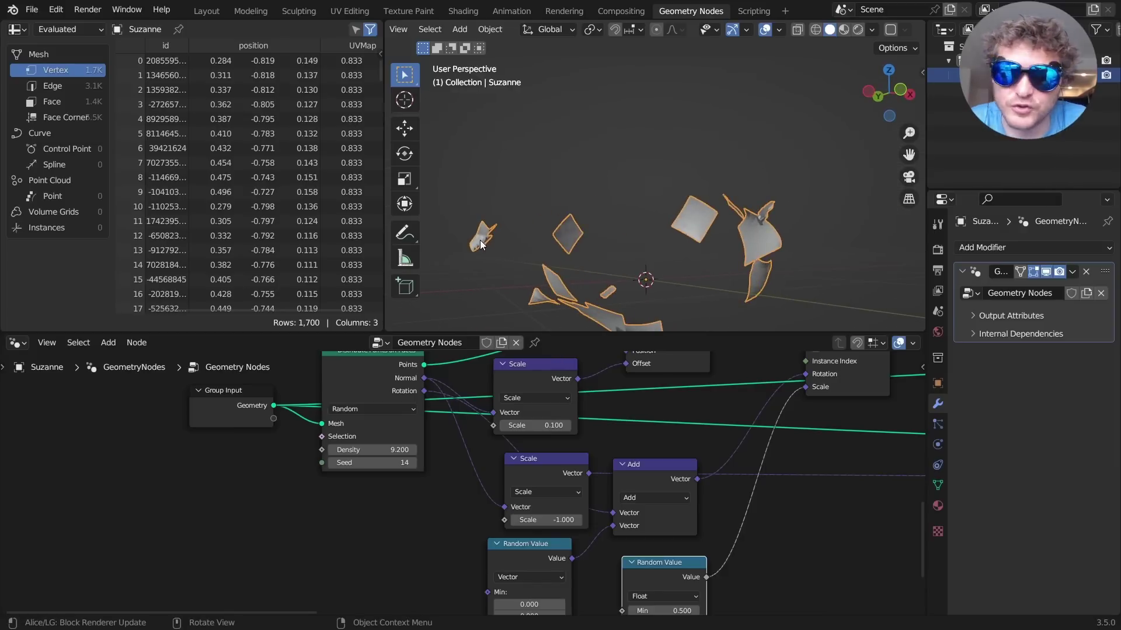
pyautogui.click(414, 464)
pyautogui.click(414, 464)
# Set the float Random Value node's Min to 0.75 and check the sticker sizes.
pyautogui.moveTo(547, 493); pyautogui.dragTo(505, 351, button='middle')
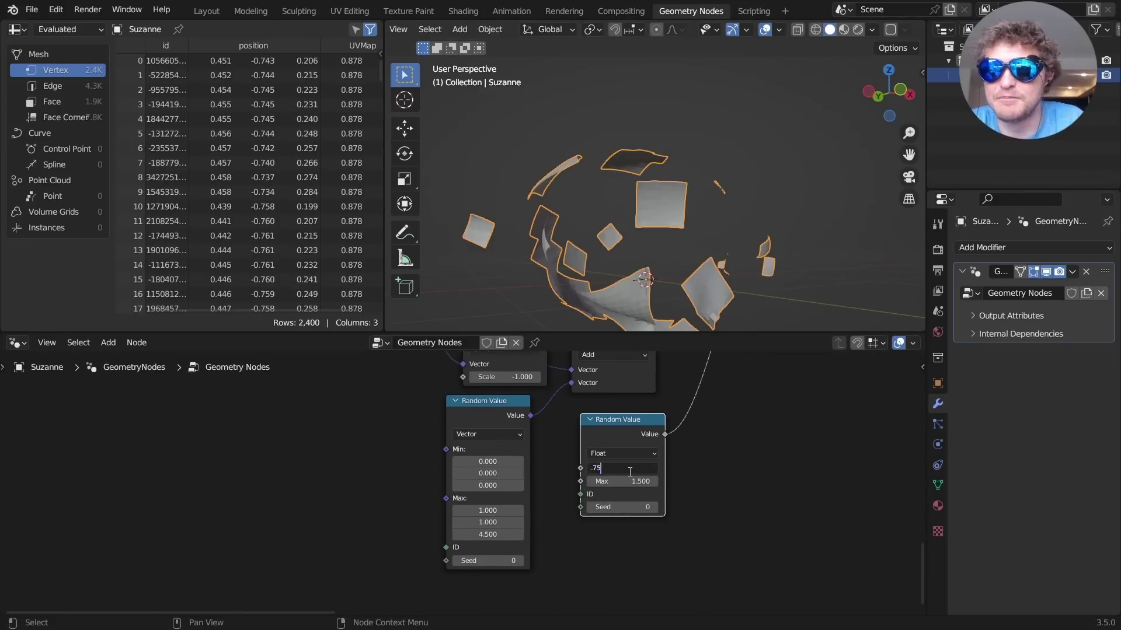
pyautogui.press('Return')
pyautogui.moveTo(683, 171); pyautogui.dragTo(601, 233, button='middle')
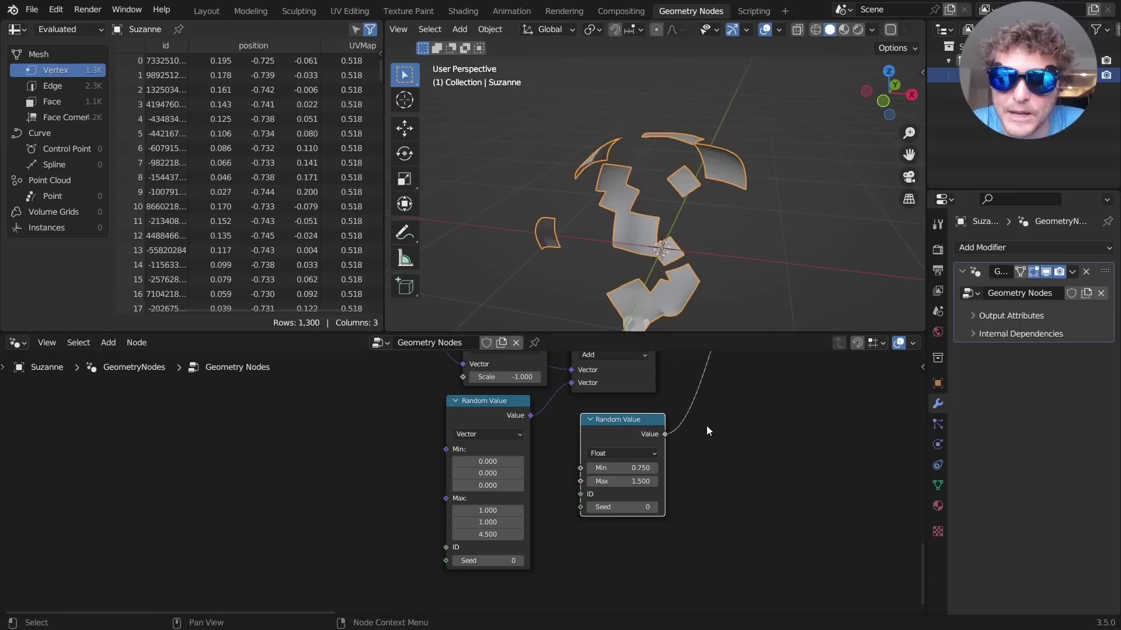
# Connect the Join Geometry node to the Group Output and inspect the stickers together with the monkey head.
pyautogui.press('Home')
pyautogui.keyDown('alt'); pyautogui.keyDown('shift'); pyautogui.click(677, 428); pyautogui.keyUp('shift'); pyautogui.keyUp('alt')
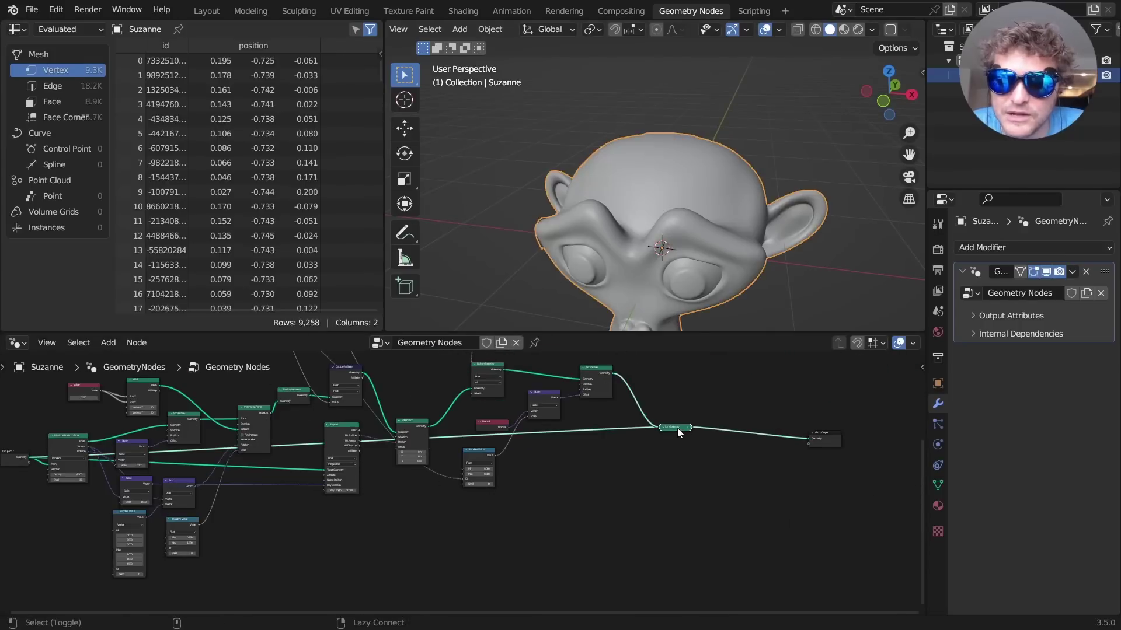
pyautogui.moveTo(639, 181); pyautogui.dragTo(723, 211, button='middle')
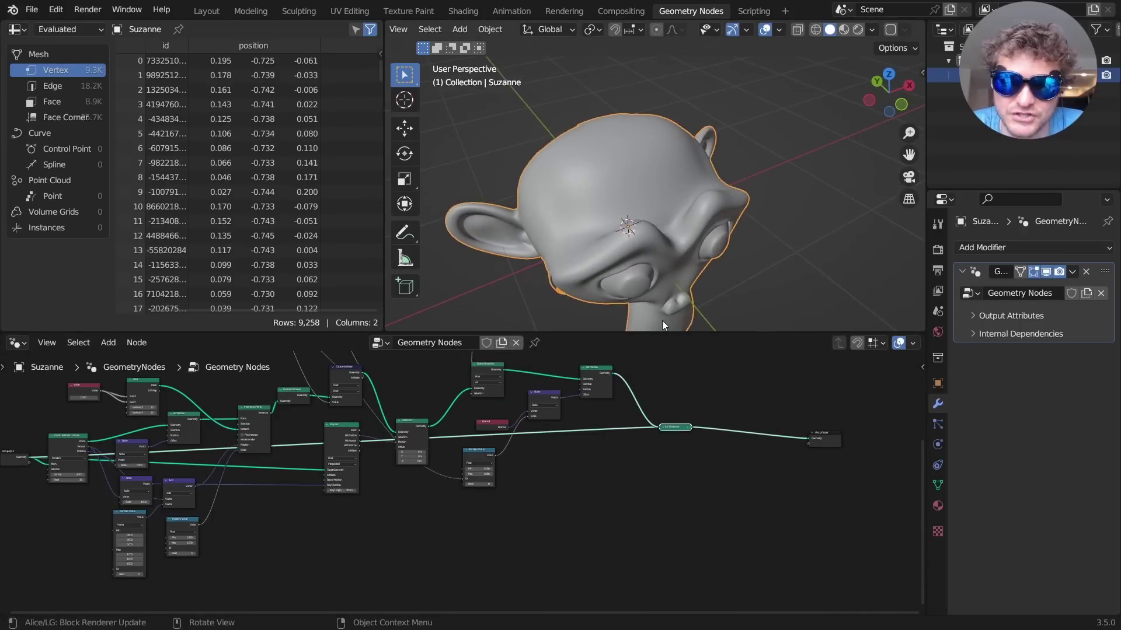
# Add a Set Material node to both the sticker branch and the monkey head branch feeding the Join Geometry node.
pyautogui.scroll(4, 647, 370)
pyautogui.moveTo(647, 370); pyautogui.dragTo(433, 463, button='middle')
pyautogui.scroll(2, 475, 433)
pyautogui.hotkey('shift', 'a')
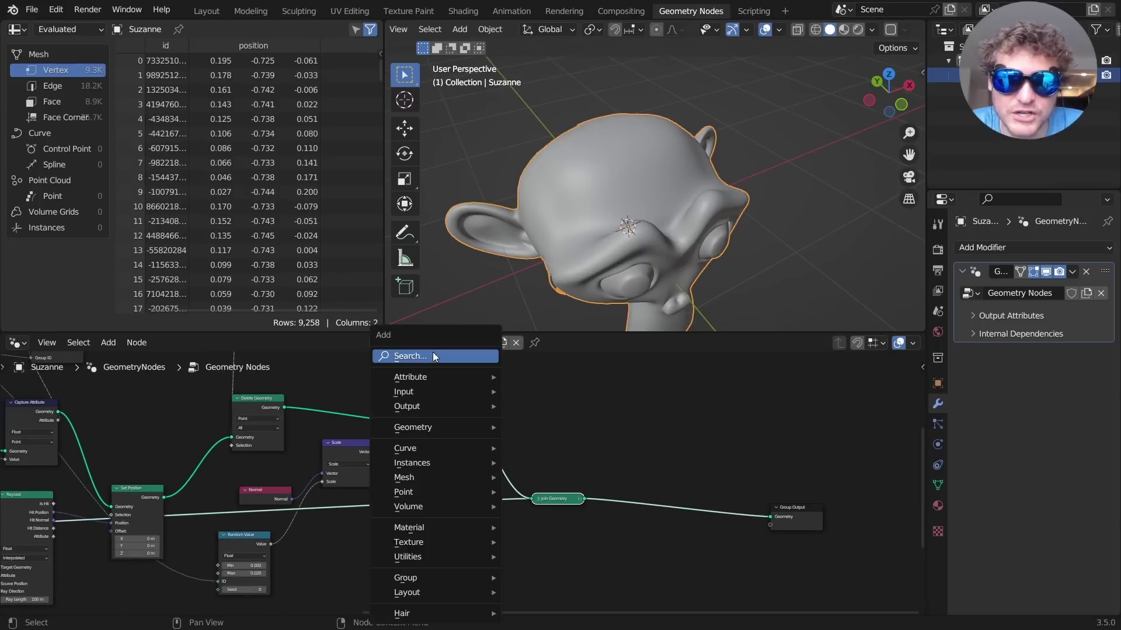
pyautogui.write('set')
pyautogui.click(474, 400)
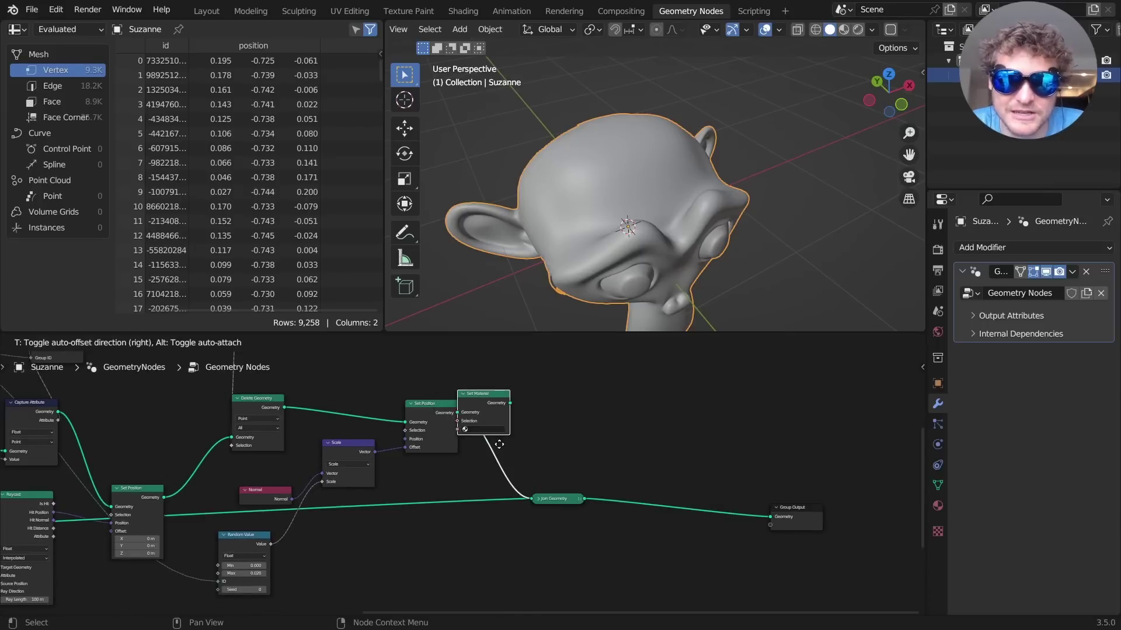
pyautogui.click(488, 545)
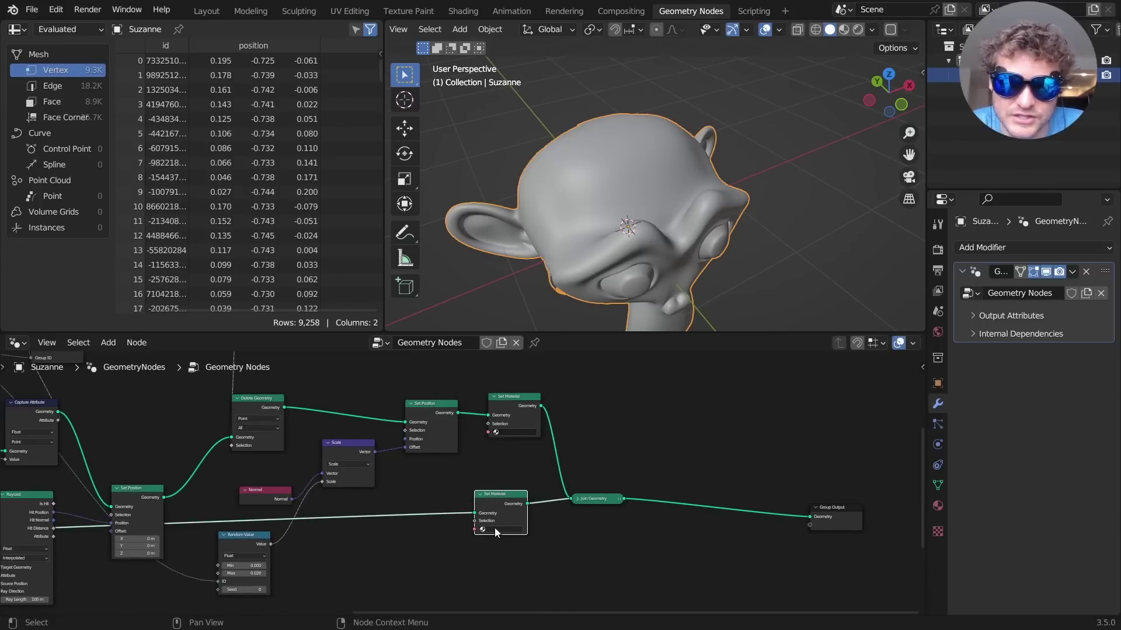
# In the Shading workspace, assign the existing material to the monkey, rename it monkey, and make a copy named sticker.
pyautogui.click(464, 12)
pyautogui.click(517, 368)
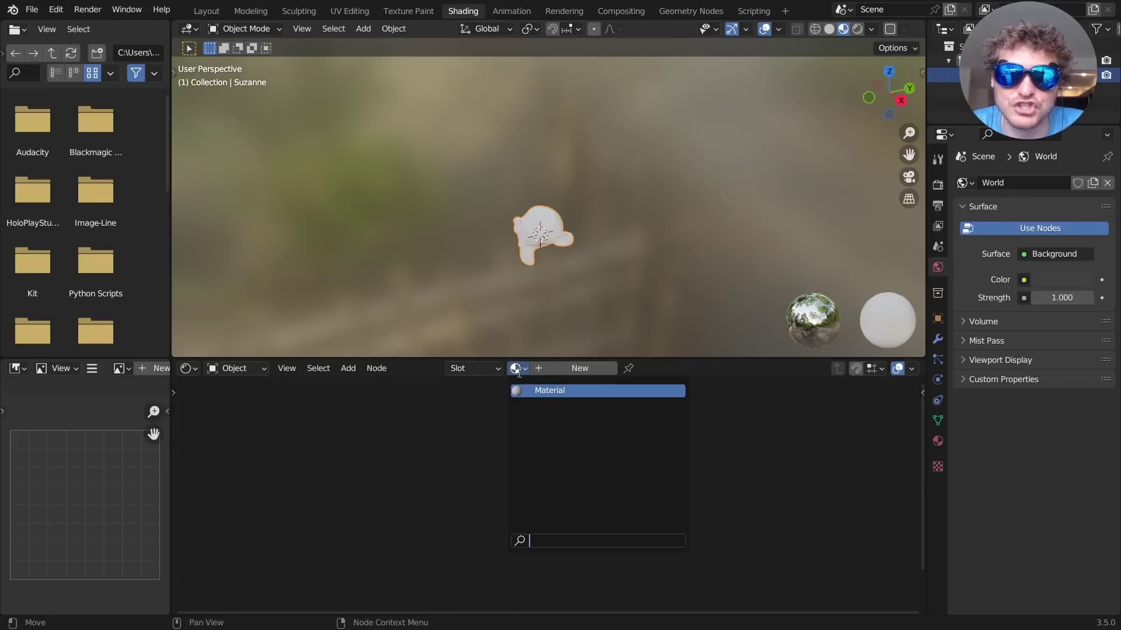
pyautogui.click(551, 388)
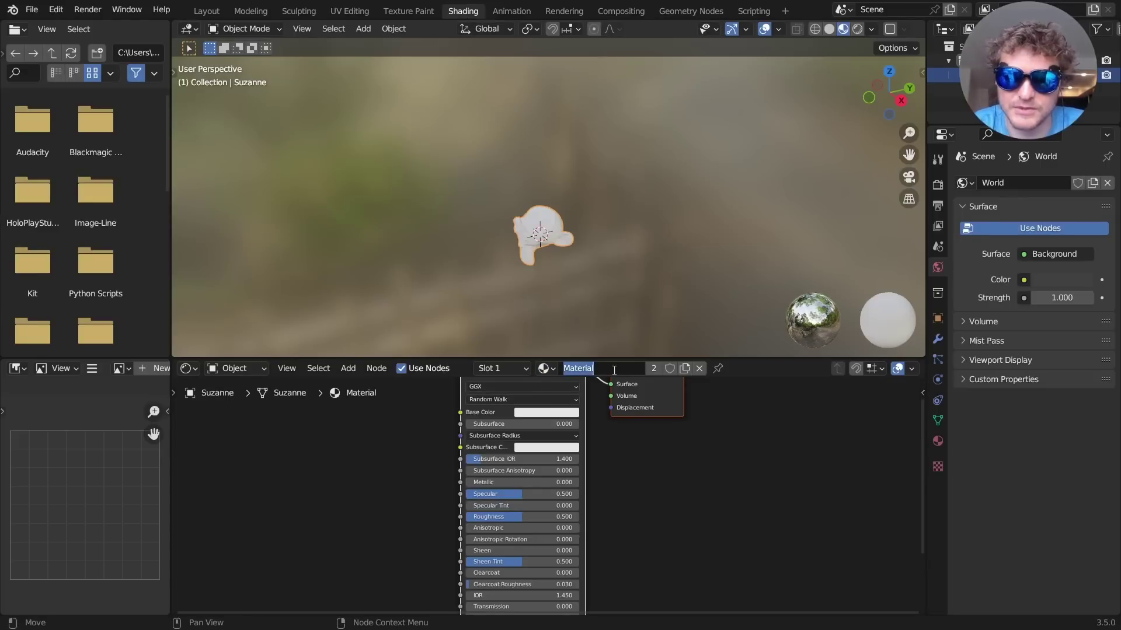
pyautogui.click(648, 368)
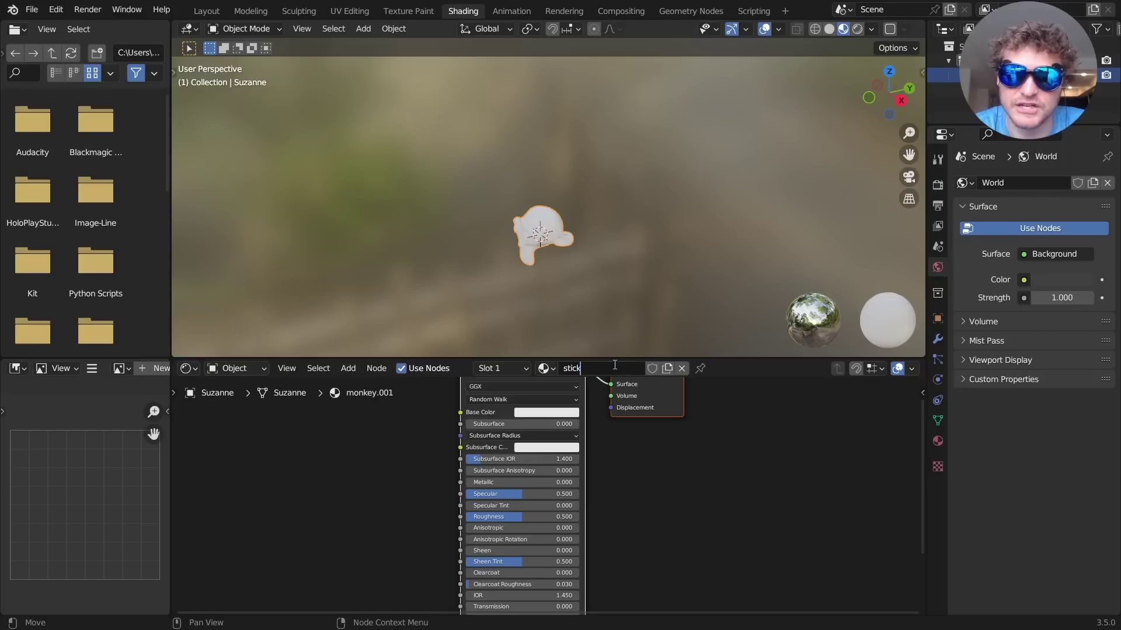
# Back in the Geometry Nodes workspace, assign monkey to the head's Set Material node and sticker to the stickers' one.
pyautogui.click(690, 13)
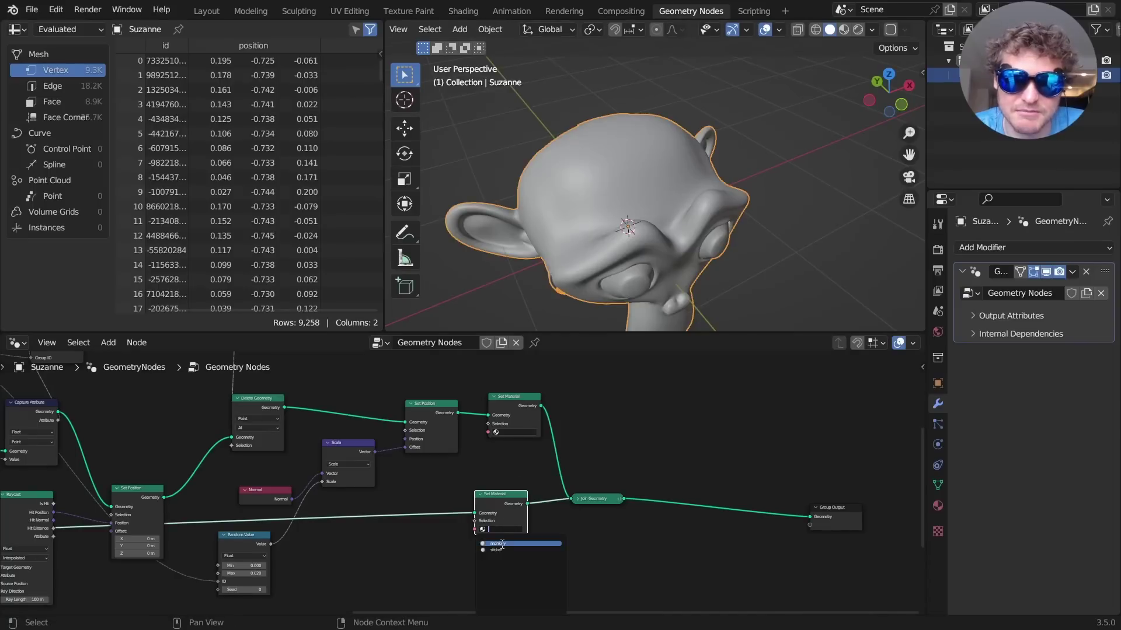
pyautogui.click(513, 433)
pyautogui.click(513, 453)
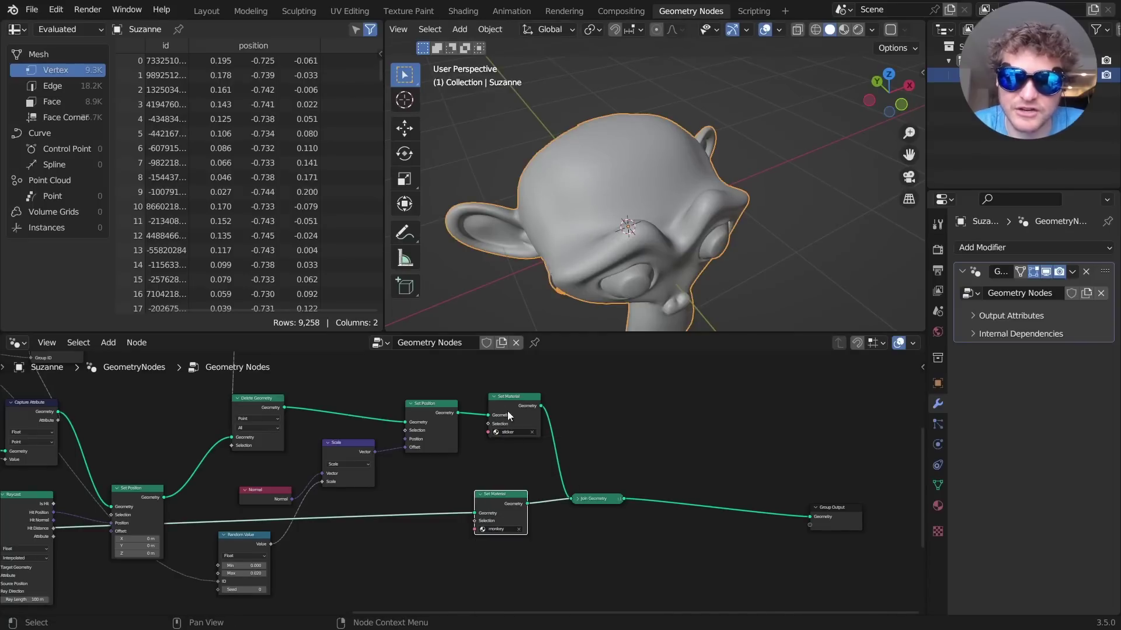
pyautogui.press('Home')
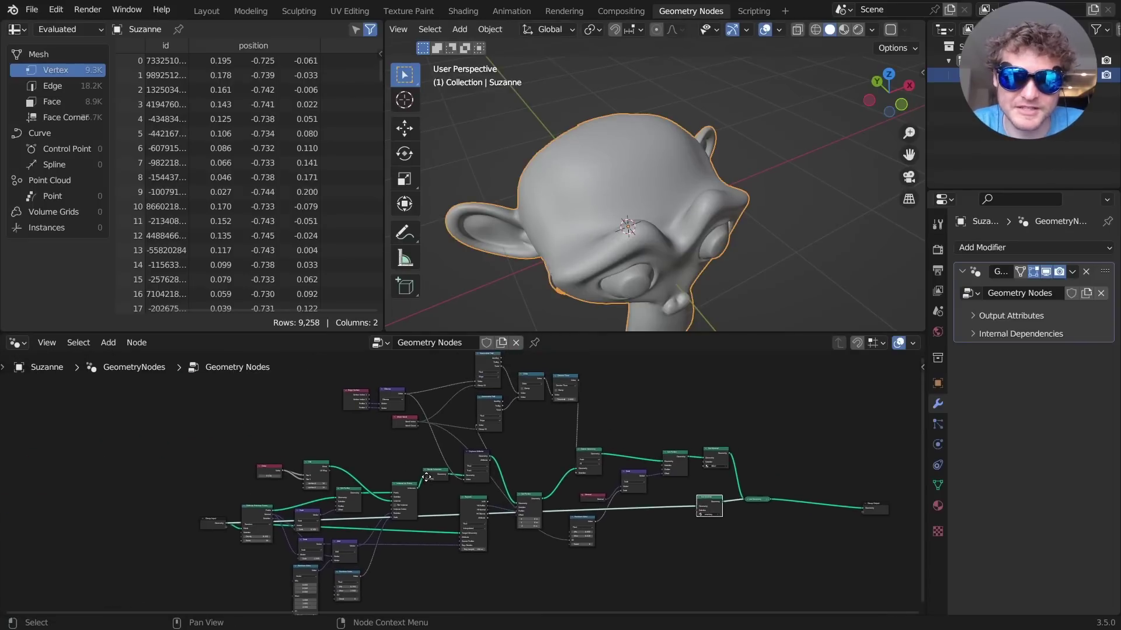
pyautogui.scroll(6, 466, 483)
pyautogui.moveTo(637, 464); pyautogui.dragTo(636, 425, button='middle')
pyautogui.moveTo(705, 439); pyautogui.dragTo(356, 454, button='middle')
pyautogui.moveTo(632, 436); pyautogui.dragTo(497, 449, button='middle')
# In the Shading workspace, switch the viewport to rendered shading and set the sticker material's Base Color to red.
pyautogui.click(463, 11)
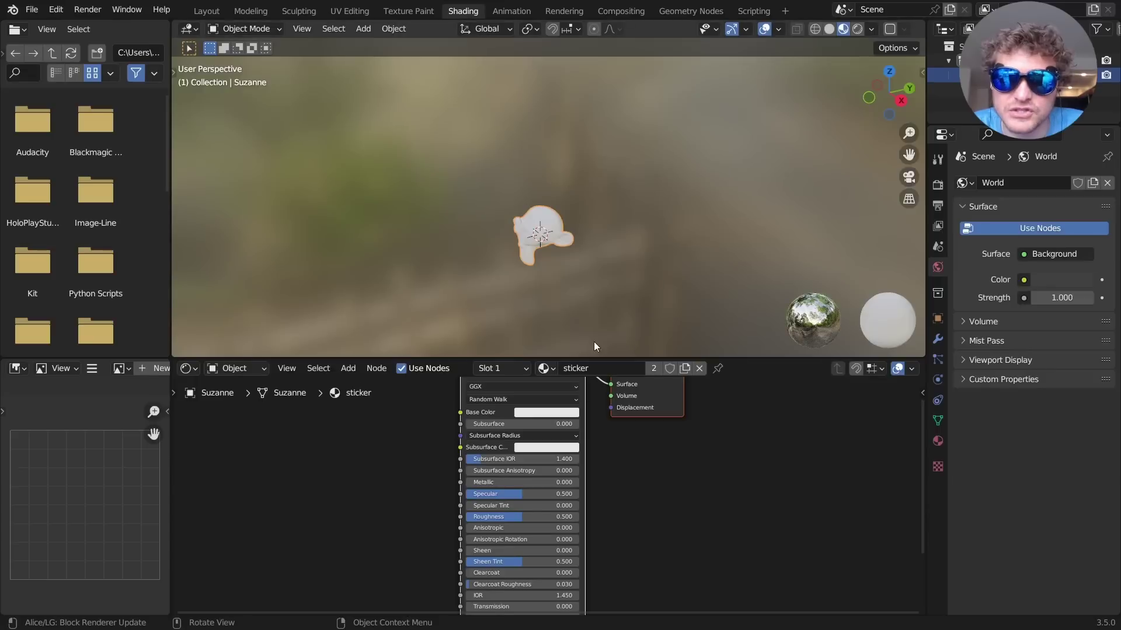
pyautogui.click(856, 29)
pyautogui.scroll(8, 533, 263)
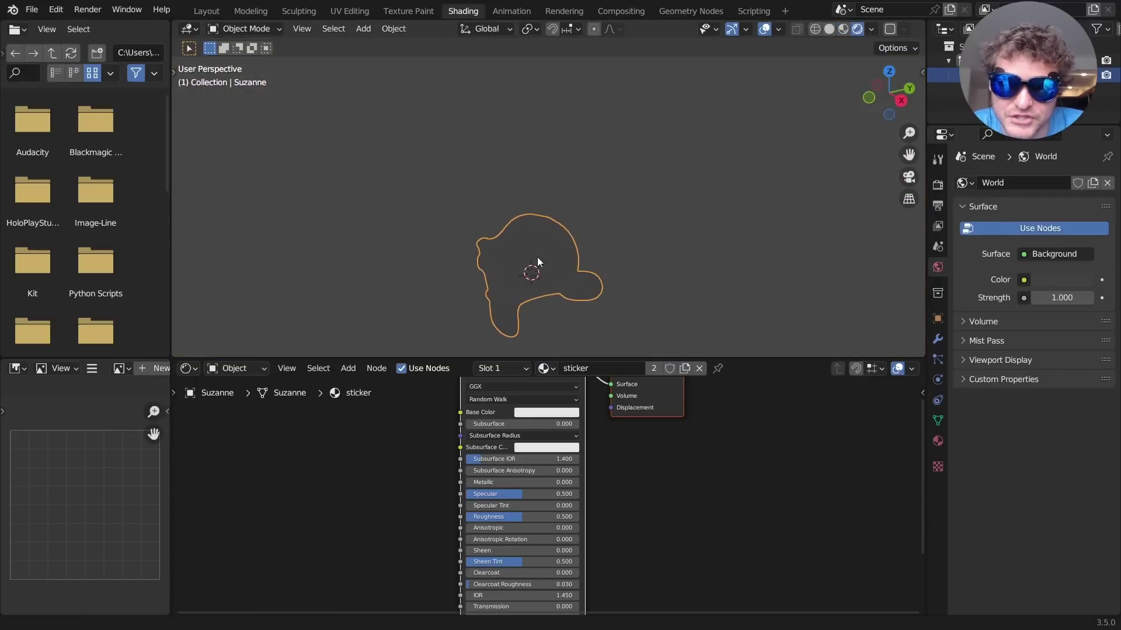
pyautogui.click(551, 413)
pyautogui.moveTo(556, 304); pyautogui.dragTo(553, 341)
pyautogui.moveTo(666, 106); pyautogui.dragTo(809, 81, button='middle')
# Set the render engine to Cycles with GPU Compute as the device.
pyautogui.click(937, 184)
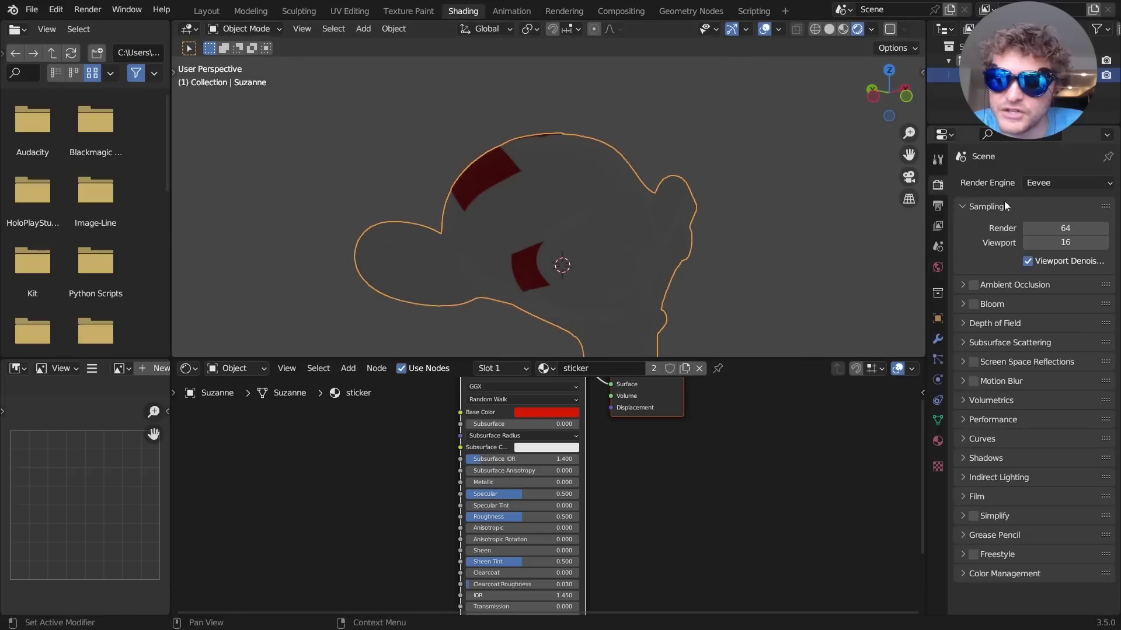
pyautogui.click(1033, 182)
pyautogui.click(1038, 239)
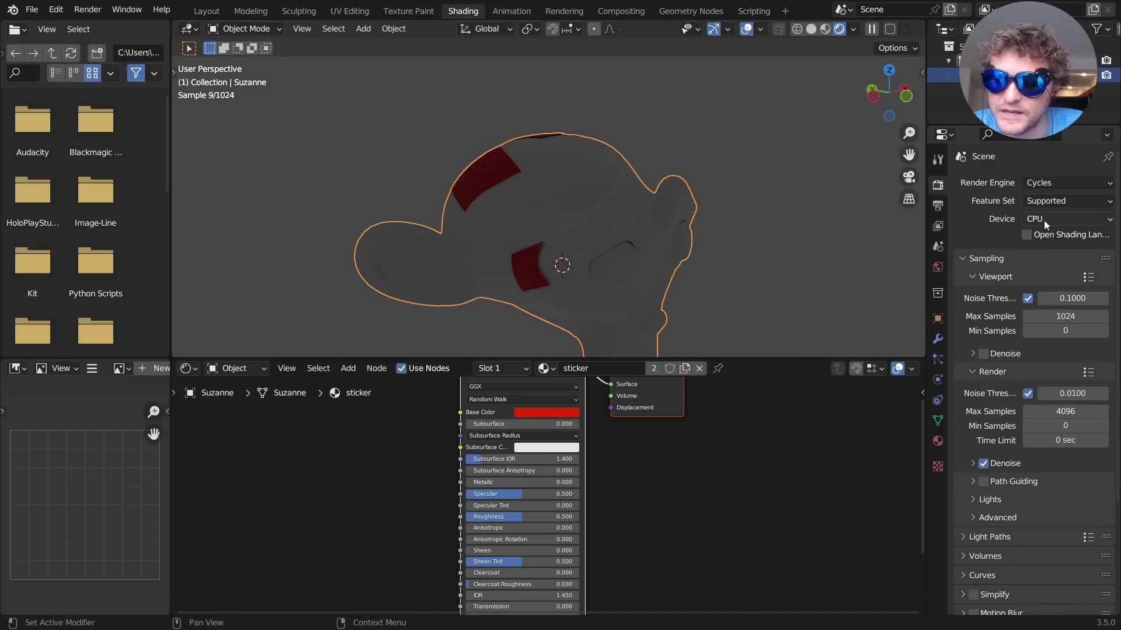
pyautogui.click(1039, 218)
pyautogui.click(1041, 253)
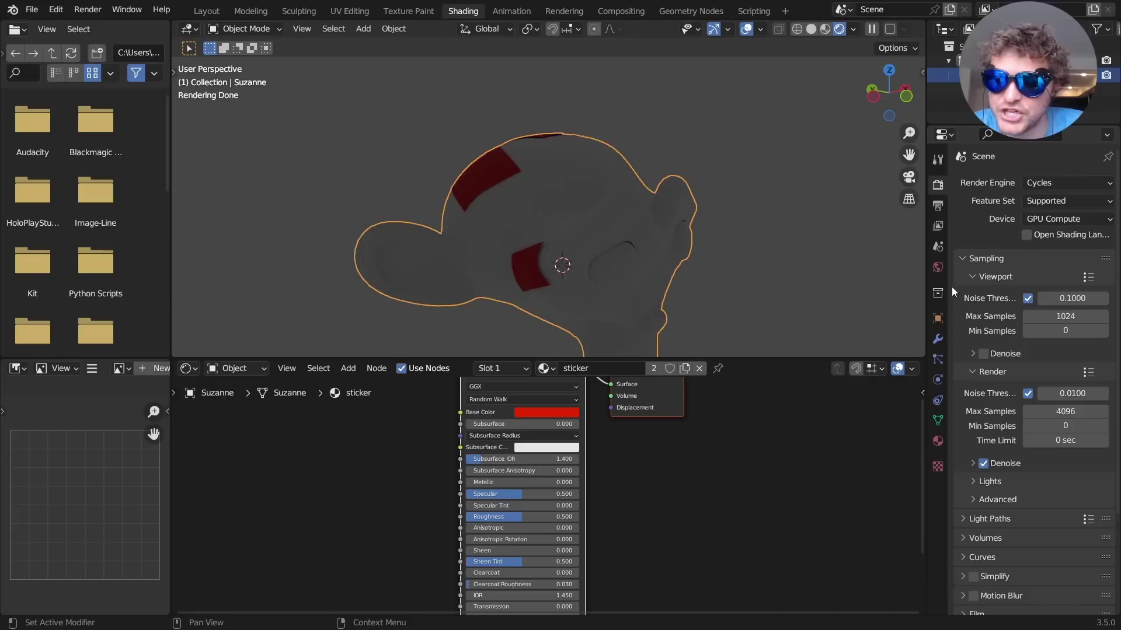
# Light the world with an Environment Texture using the 2K peppermint HDR image from the HDRIs folder, and inspect the rendered stickers.
pyautogui.click(937, 268)
pyautogui.click(1025, 274)
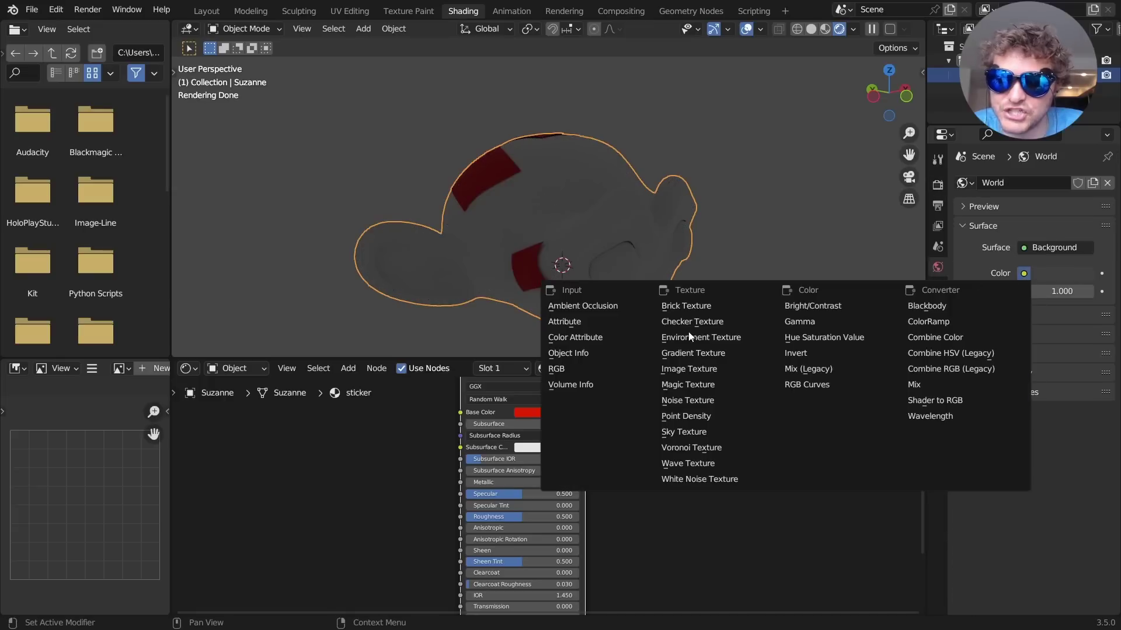
pyautogui.click(764, 270)
pyautogui.click(1061, 296)
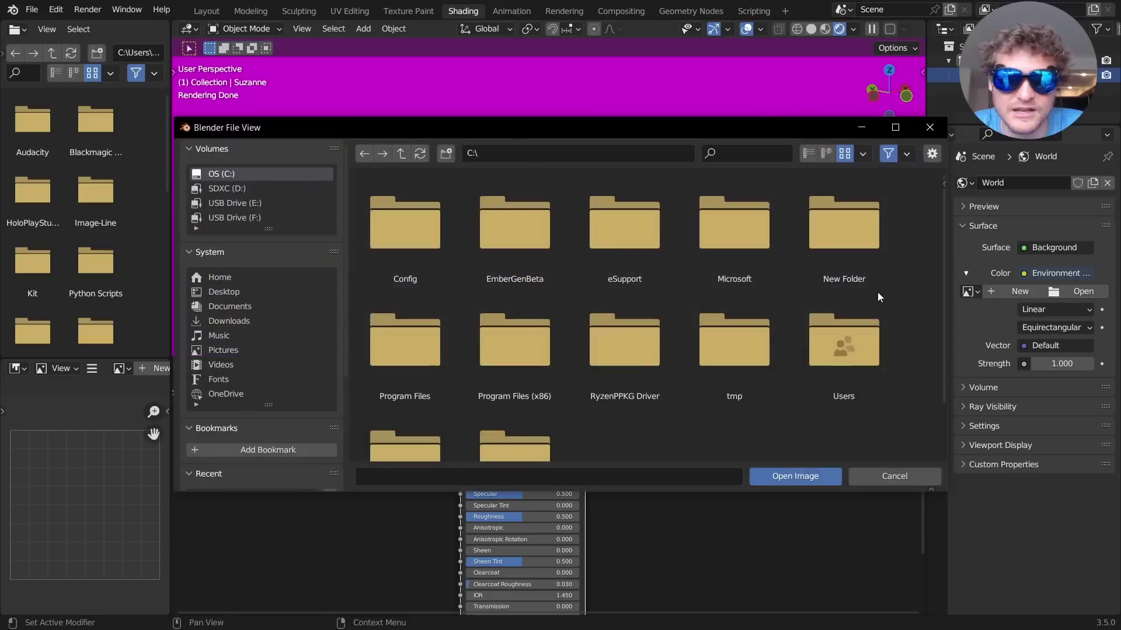
pyautogui.scroll(-5, 236, 327)
pyautogui.click(217, 360)
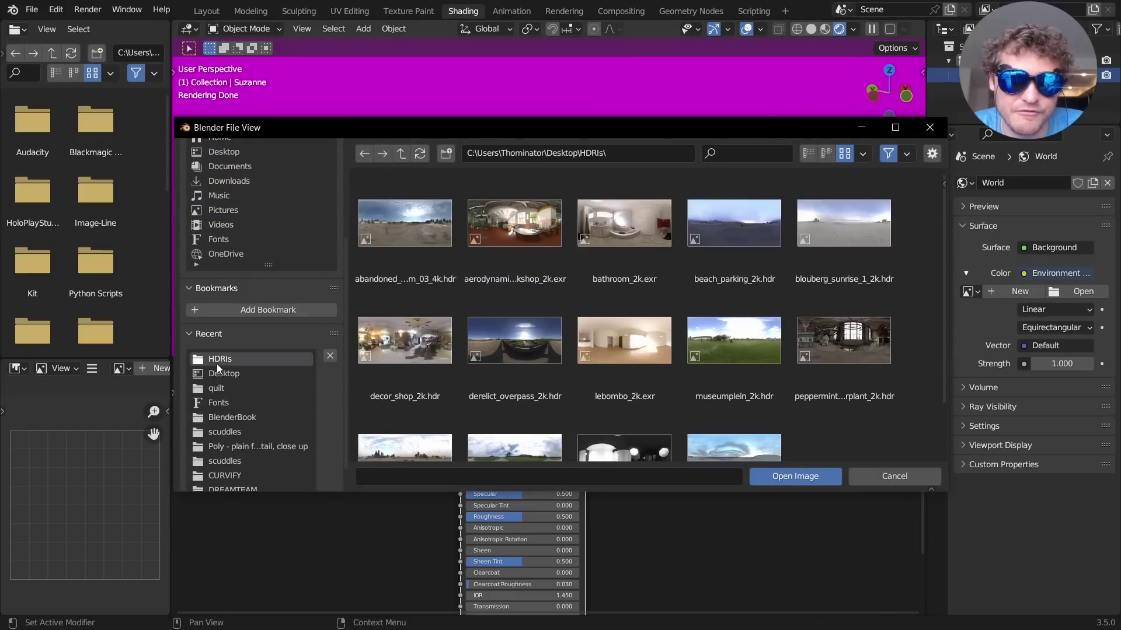
pyautogui.doubleClick(835, 356)
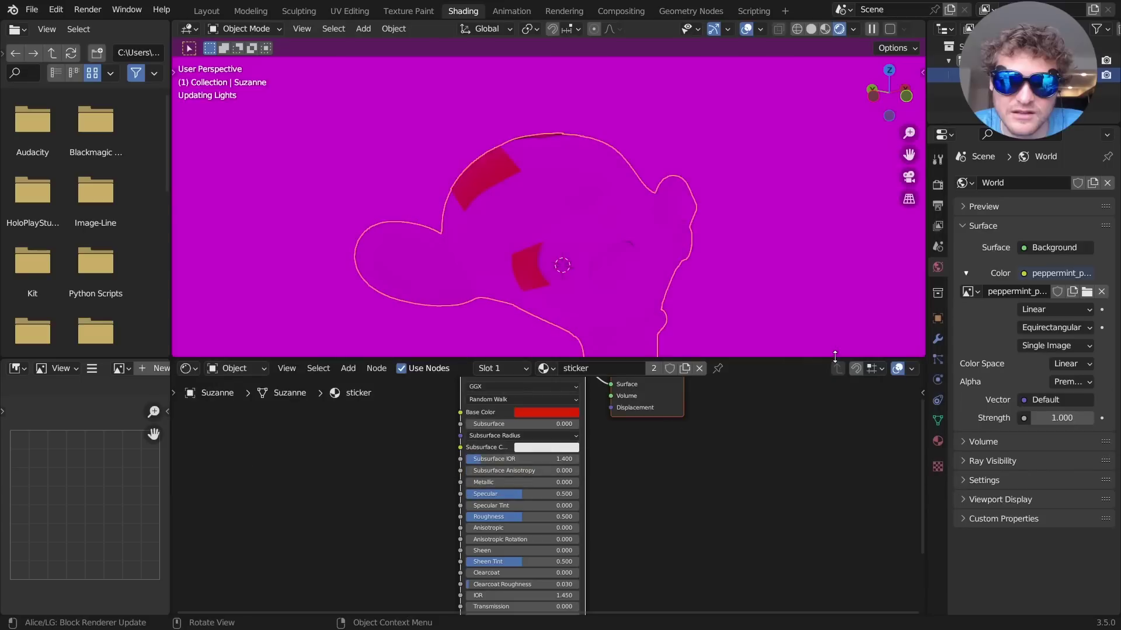
pyautogui.scroll(-3, 625, 163)
pyautogui.moveTo(576, 189)
pyautogui.mouseDown(button='middle')
pyautogui.moveTo(806, 179)
pyautogui.moveTo(567, 182)
pyautogui.moveTo(635, 190)
pyautogui.moveTo(524, 251)
pyautogui.moveTo(729, 155)
pyautogui.moveTo(664, 231)
pyautogui.moveTo(563, 178)
pyautogui.mouseUp(button='middle')
pyautogui.scroll(4, 561, 208)
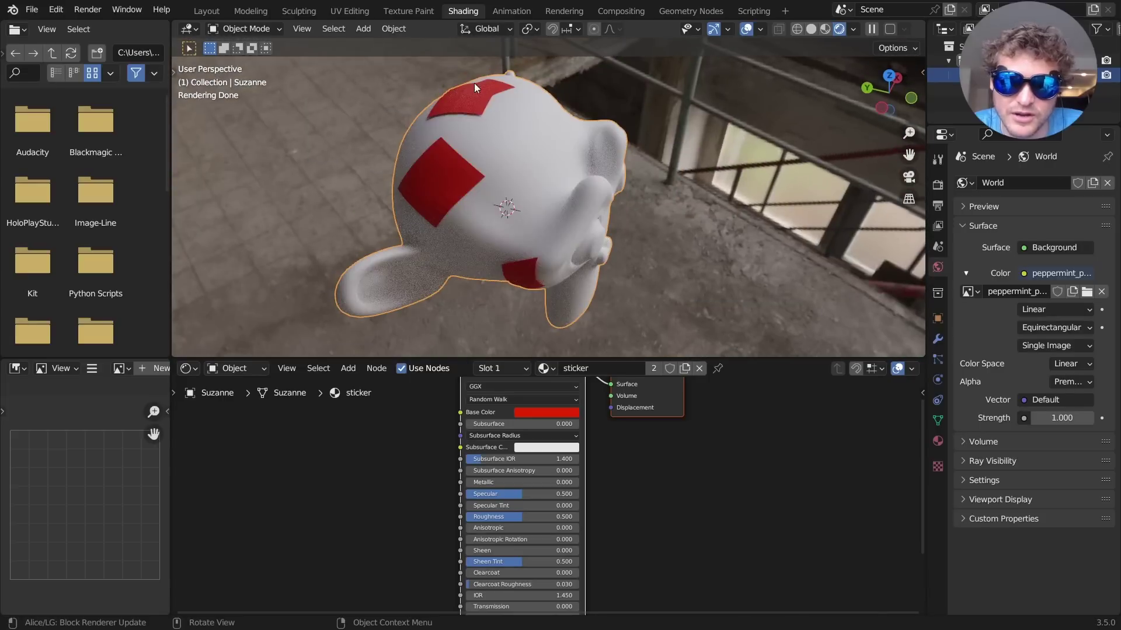
pyautogui.scroll(3, 474, 83)
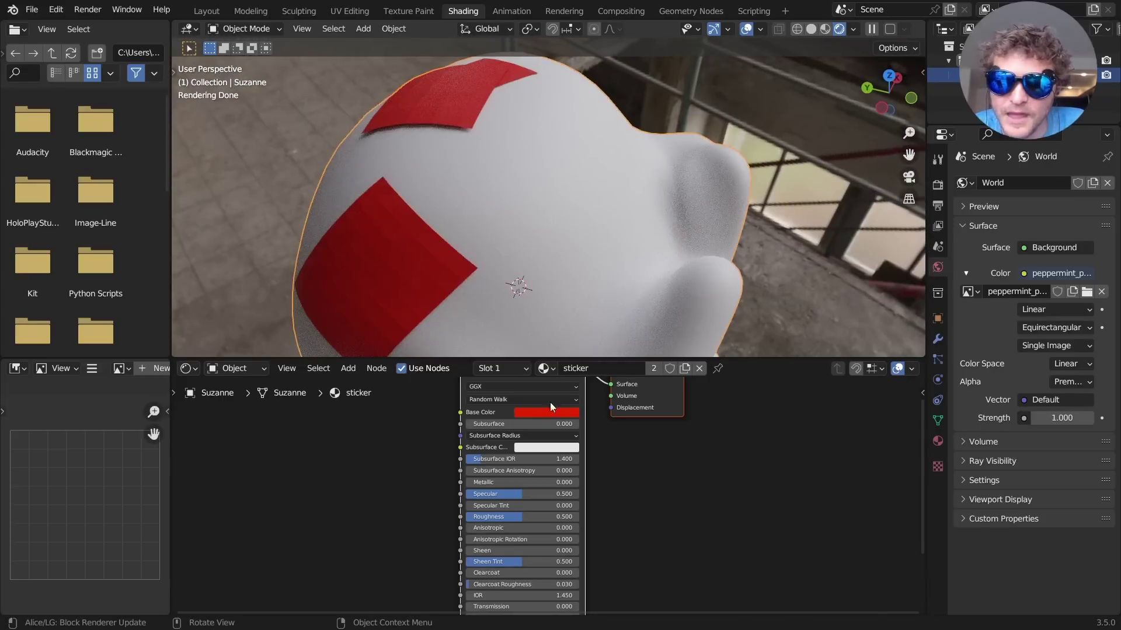
# Preview the Generated, Normal, UV and Object outputs of a new Texture Coordinate node on the stickers and delete the node.
pyautogui.press('Home')
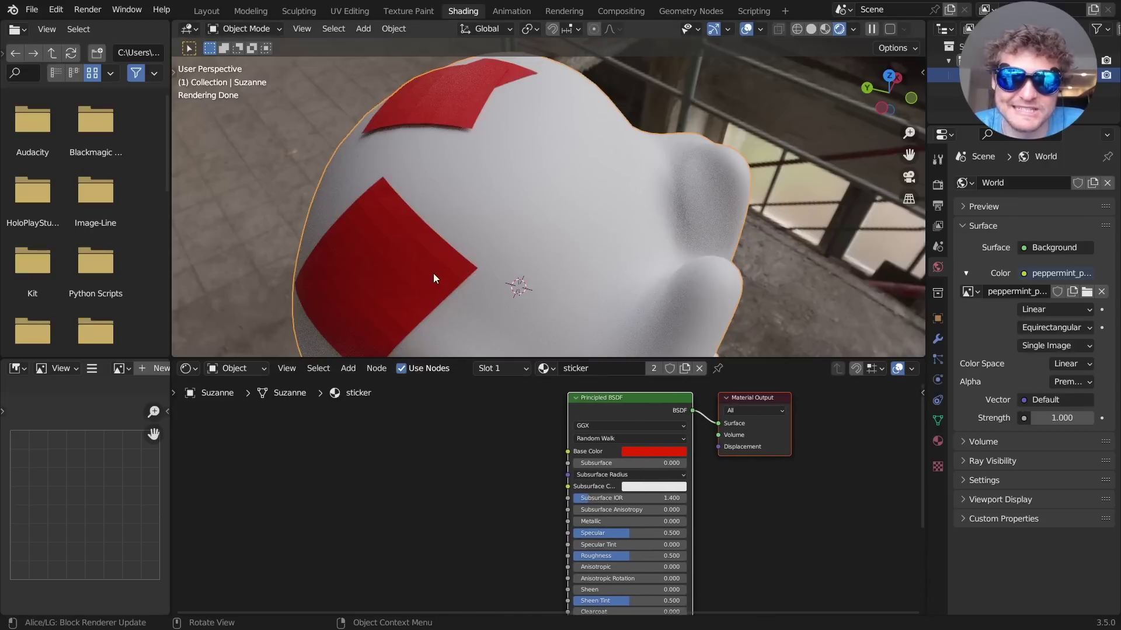
pyautogui.hotkey('shift', 'a')
pyautogui.write('c')
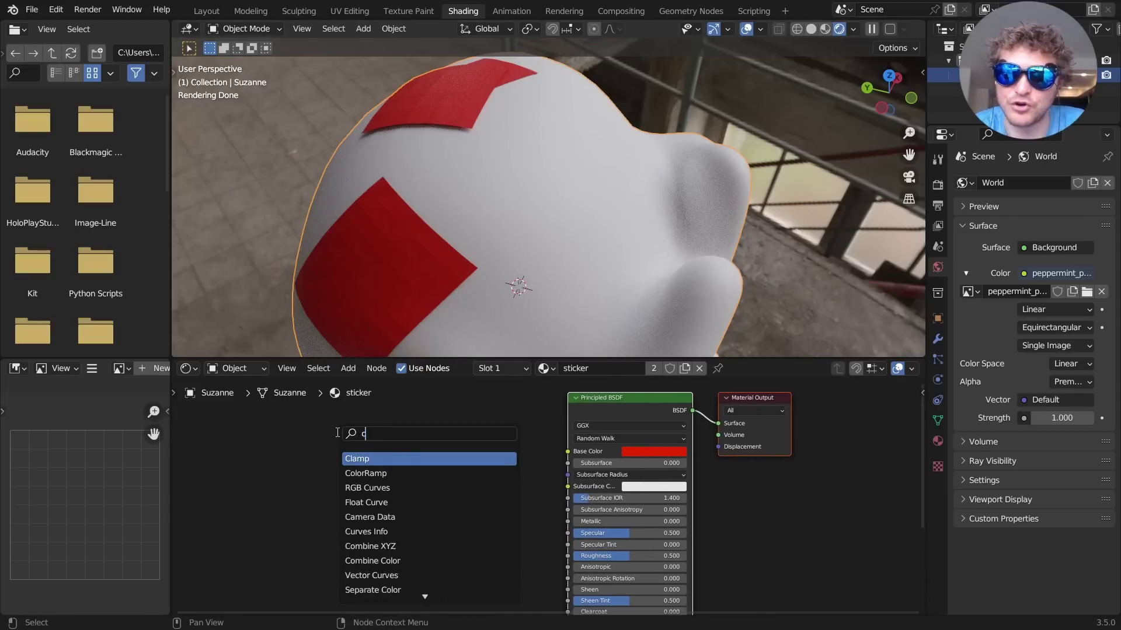
pyautogui.write('oo')
pyautogui.press('Return')
pyautogui.click(301, 437)
pyautogui.keyDown('ctrl'); pyautogui.keyDown('shift'); pyautogui.click(325, 437); pyautogui.keyUp('shift'); pyautogui.keyUp('ctrl')
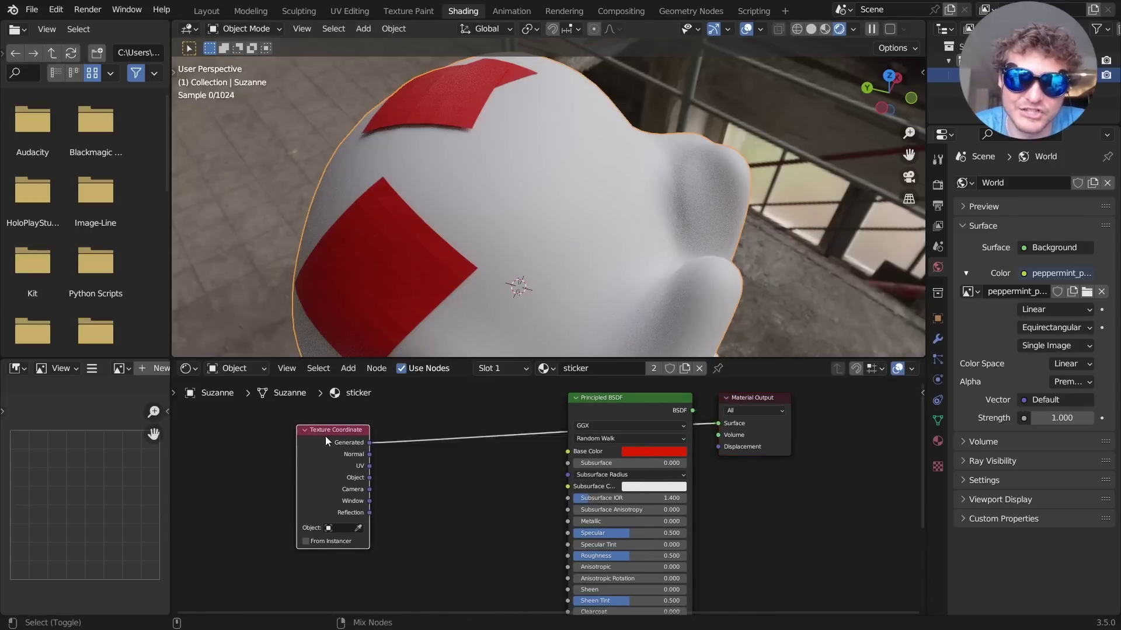
pyautogui.keyDown('ctrl'); pyautogui.keyDown('shift'); pyautogui.click(325, 437); pyautogui.keyUp('shift'); pyautogui.keyUp('ctrl')
pyautogui.keyDown('ctrl'); pyautogui.keyDown('shift'); pyautogui.click(325, 436); pyautogui.keyUp('shift'); pyautogui.keyUp('ctrl')
pyautogui.keyDown('ctrl'); pyautogui.keyDown('shift'); pyautogui.click(325, 437); pyautogui.keyUp('shift'); pyautogui.keyUp('ctrl')
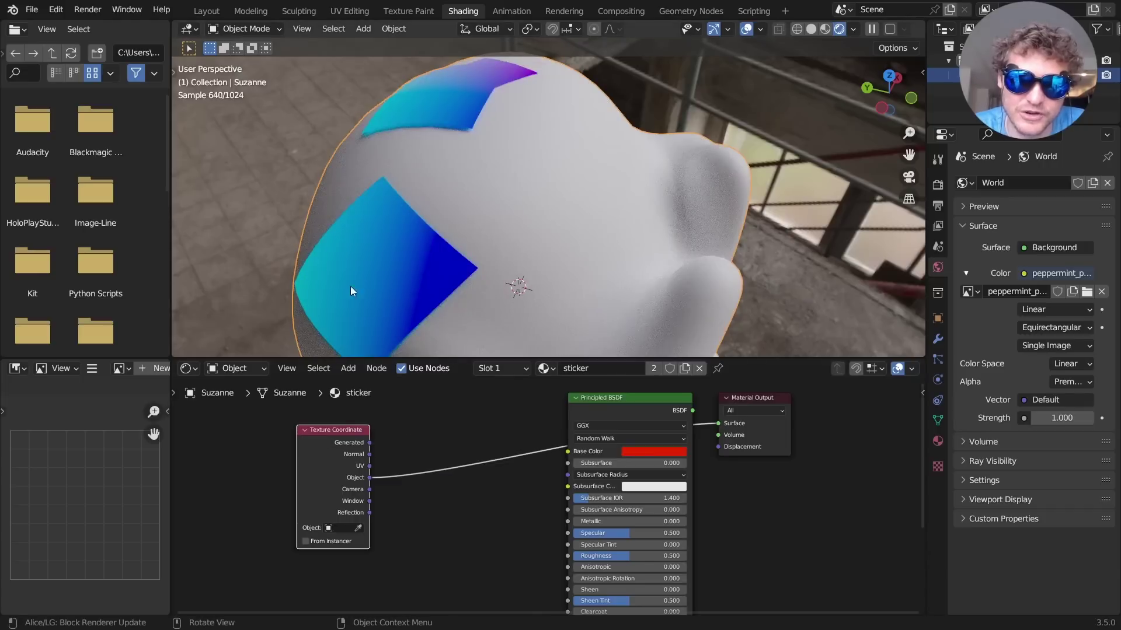
pyautogui.press('x')
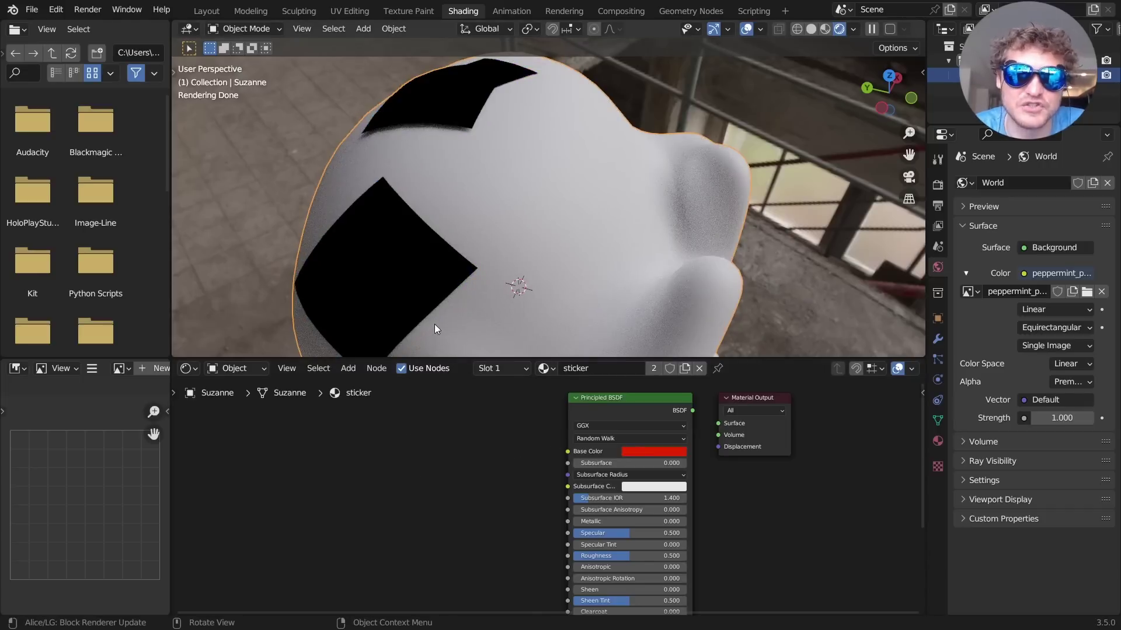
# In the Geometry Nodes workspace, insert a Store Named Attribute node after the Grid and set its data type to Vector.
pyautogui.click(695, 15)
pyautogui.scroll(-5, 345, 391)
pyautogui.moveTo(345, 391)
pyautogui.mouseDown(button='middle')
pyautogui.moveTo(568, 410)
pyautogui.moveTo(817, 391)
pyautogui.mouseUp(button='middle')
pyautogui.scroll(8, 543, 438)
pyautogui.moveTo(664, 387); pyautogui.dragTo(599, 398, button='middle')
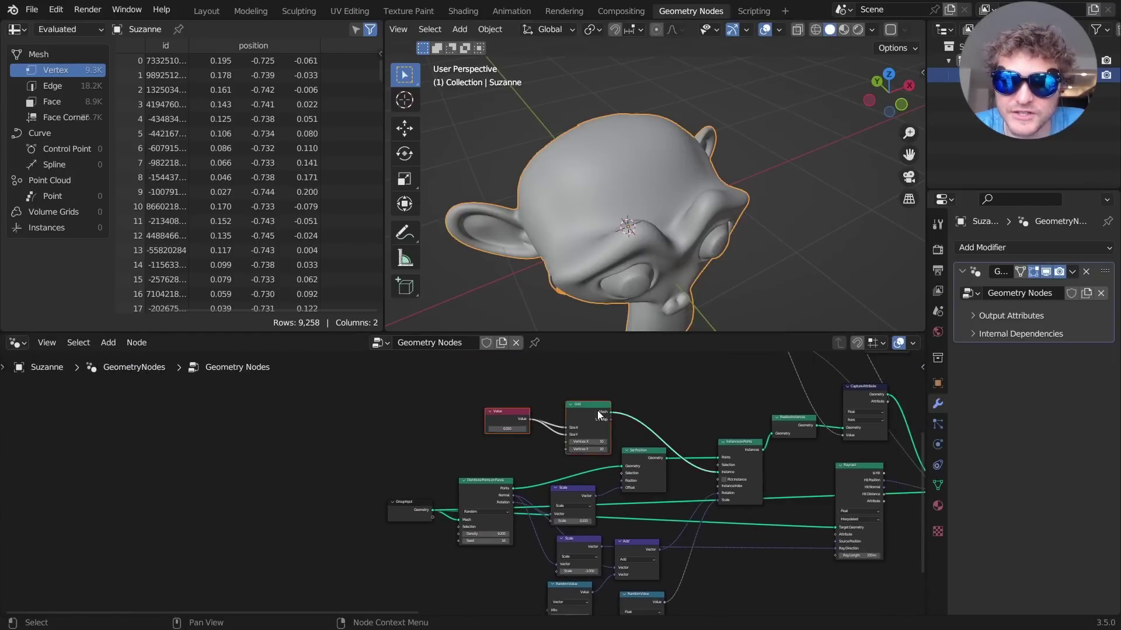
pyautogui.moveTo(707, 409); pyautogui.dragTo(431, 482, button='middle')
pyautogui.scroll(2, 461, 408)
pyautogui.hotkey('shift', 'a')
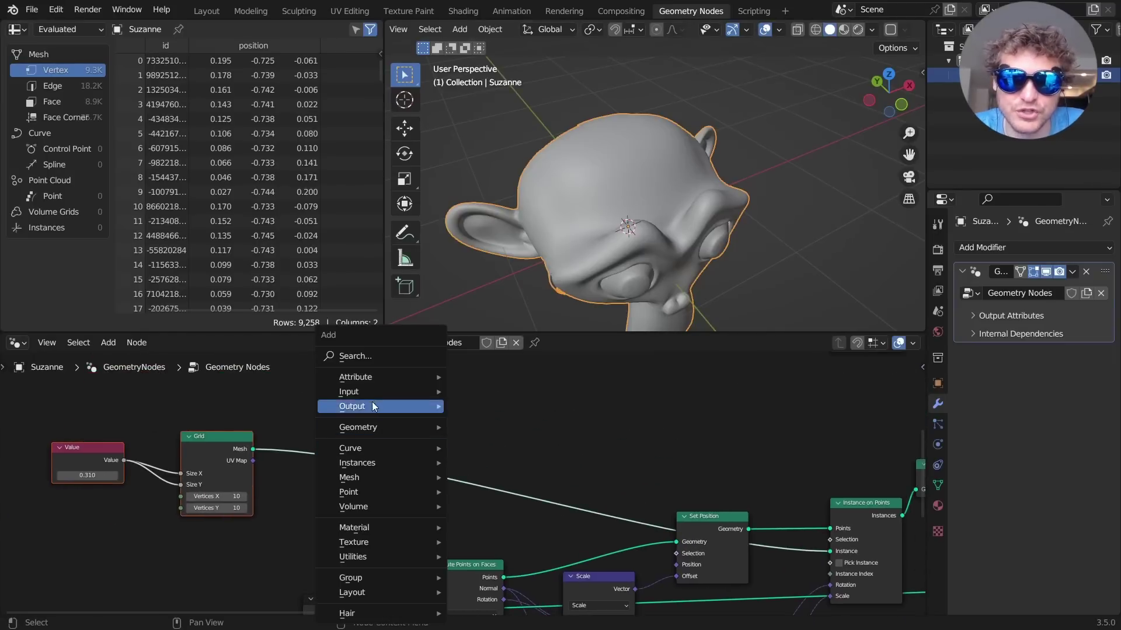
pyautogui.click(359, 357)
pyautogui.write('store')
pyautogui.press('Return')
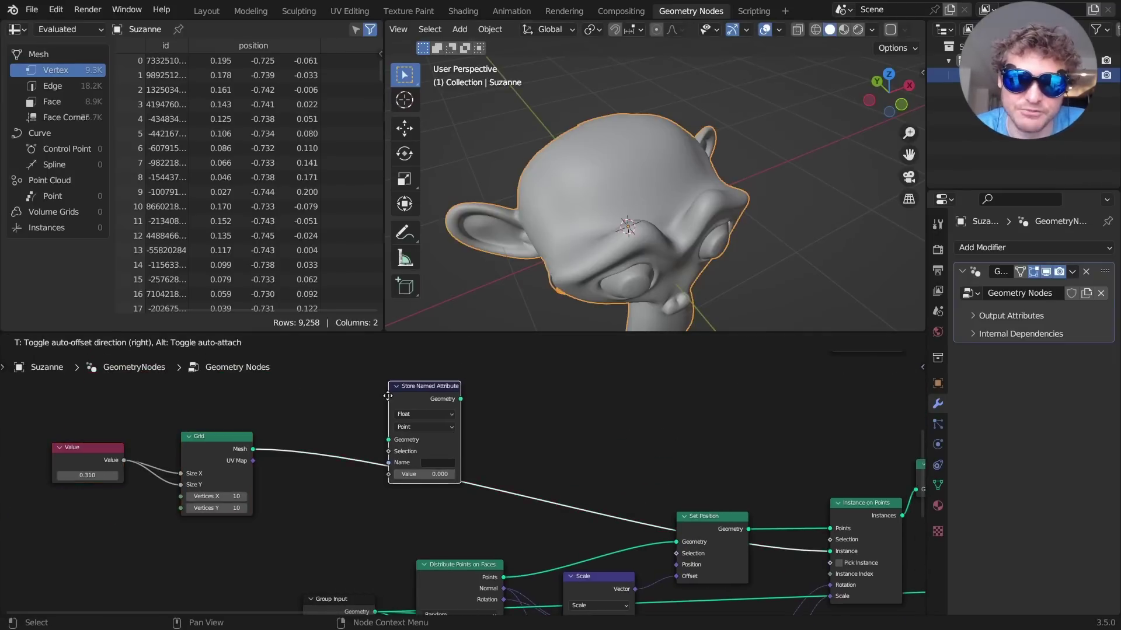
pyautogui.click(388, 400)
pyautogui.click(408, 419)
pyautogui.click(412, 416)
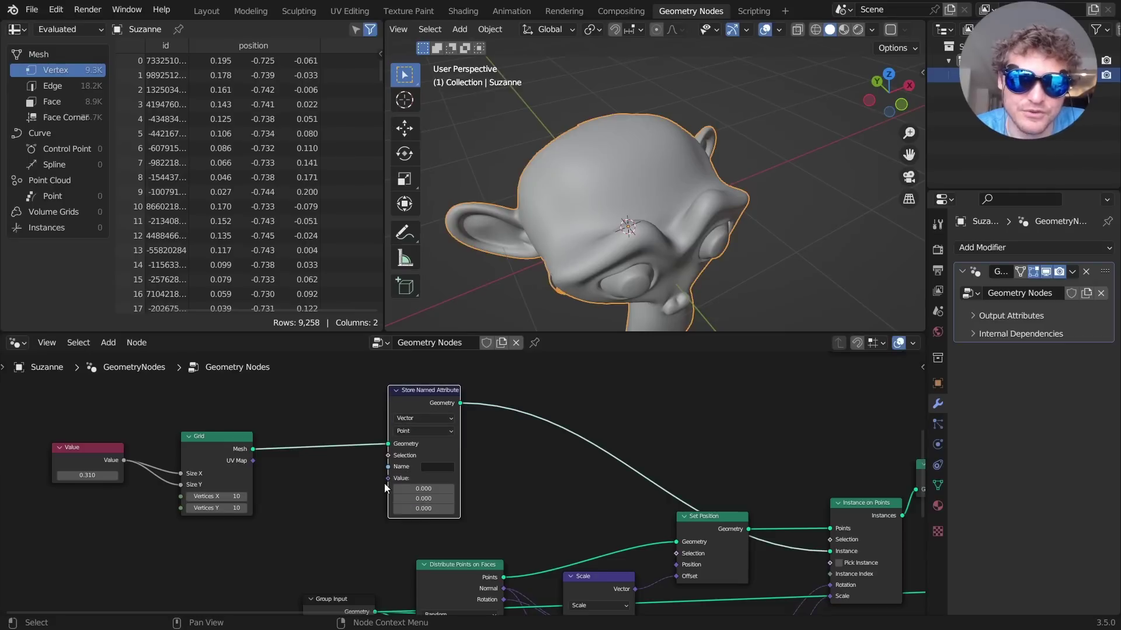
# Feed a Position node into the Store Named Attribute's Value and name the attribute coords.
pyautogui.moveTo(386, 479); pyautogui.dragTo(222, 533)
pyautogui.write('pos')
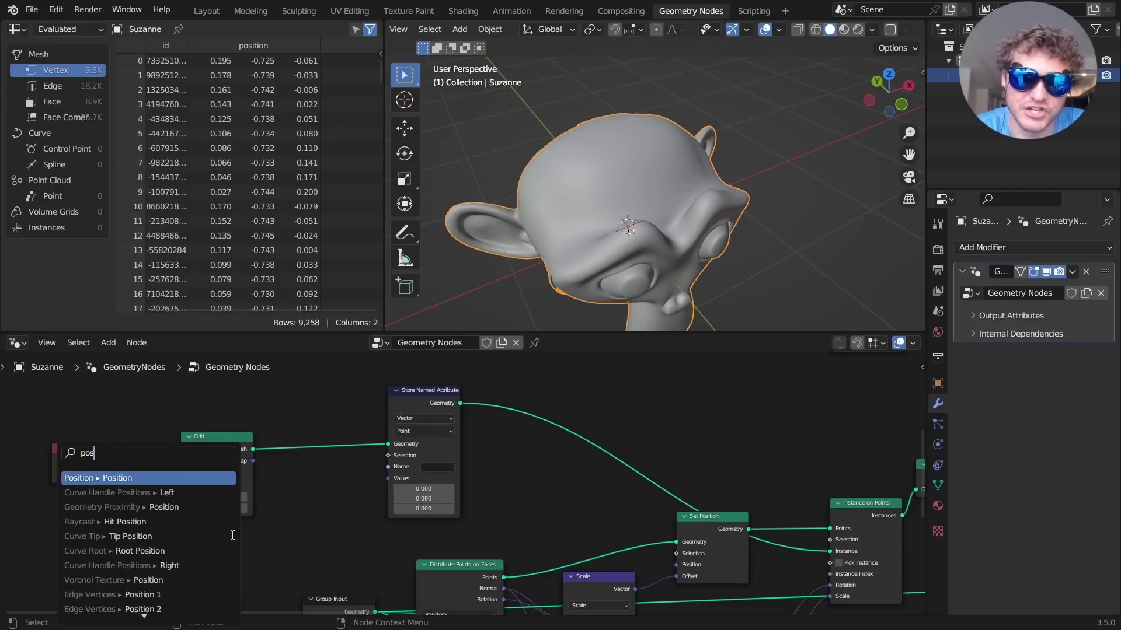
pyautogui.press('Return')
pyautogui.click(246, 534)
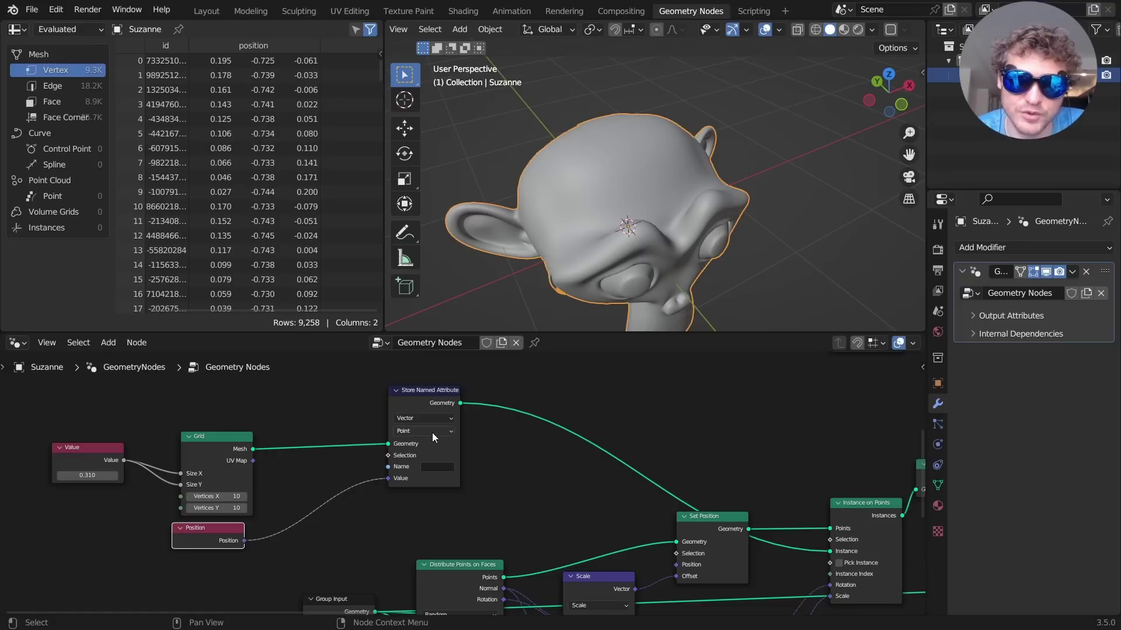
pyautogui.click(441, 468)
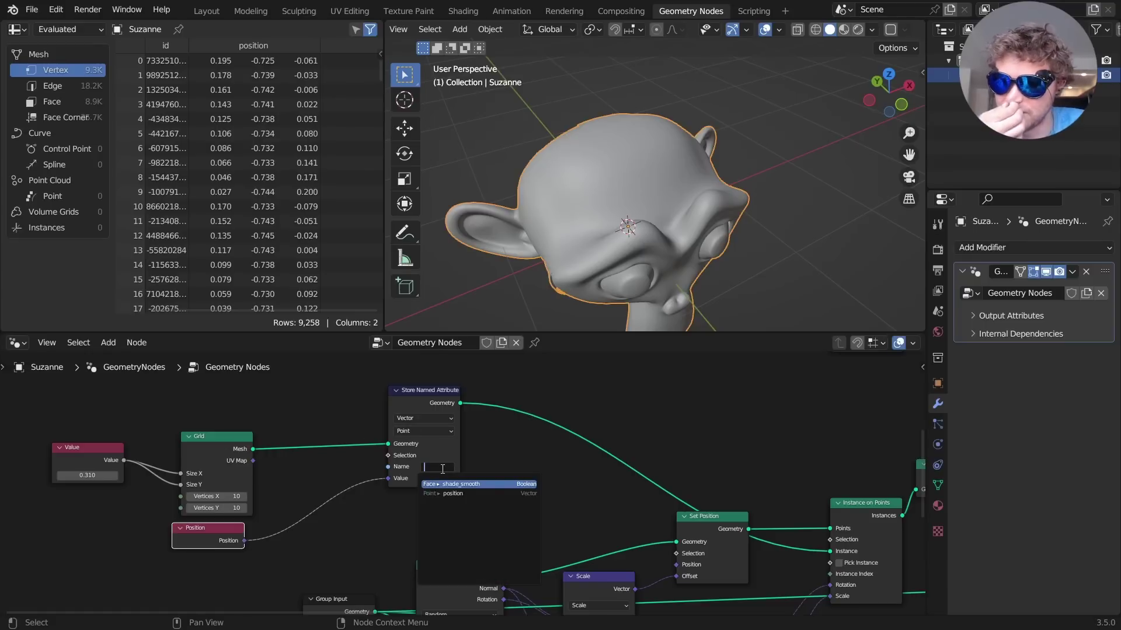
pyautogui.write('coords')
pyautogui.press('Return')
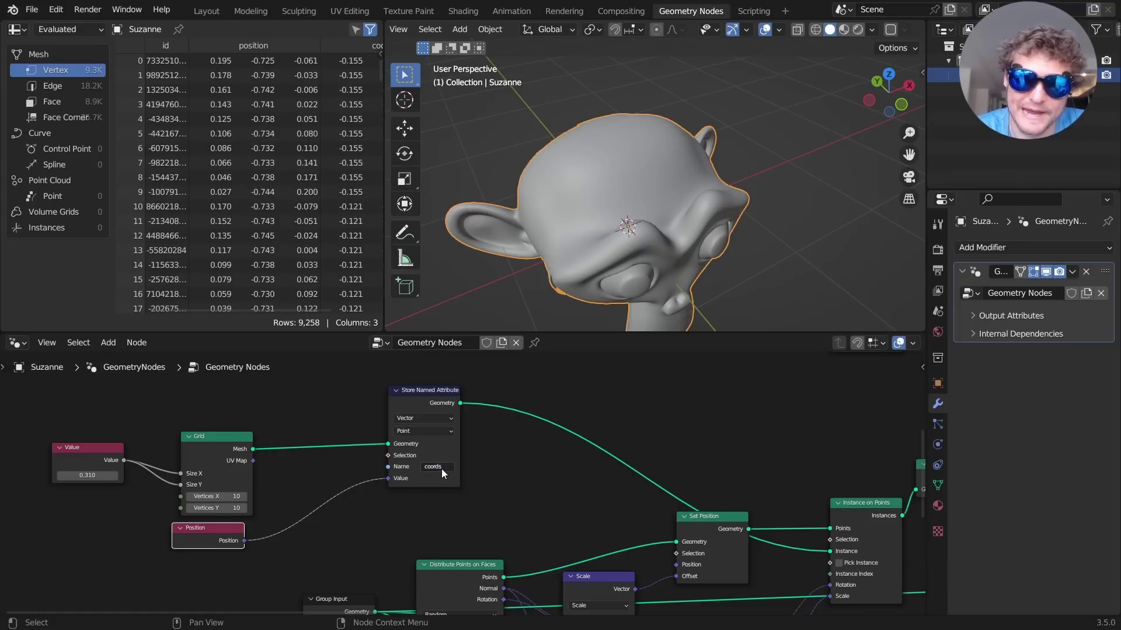
# Preview the Store Named Attribute output with a Viewer node and move the Viewer above the final Set Material node.
pyautogui.scroll(-1, 429, 443)
pyautogui.keyDown('ctrl'); pyautogui.keyDown('shift'); pyautogui.click(440, 415); pyautogui.keyUp('shift'); pyautogui.keyUp('ctrl')
pyautogui.scroll(-4, 440, 415)
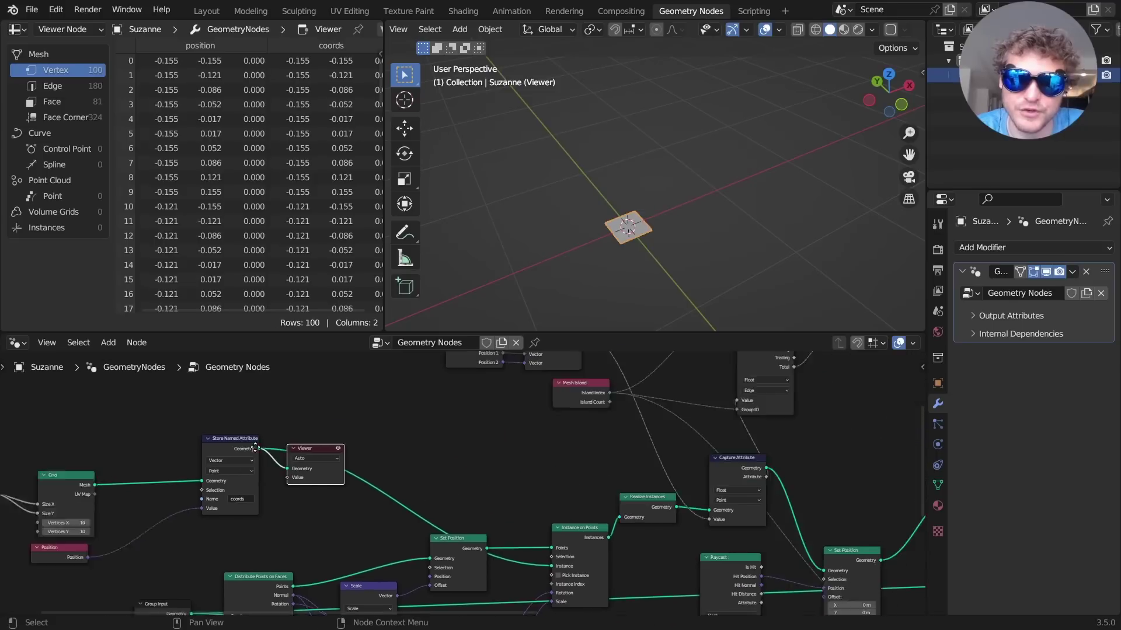
pyautogui.press('g')
pyautogui.click(782, 415)
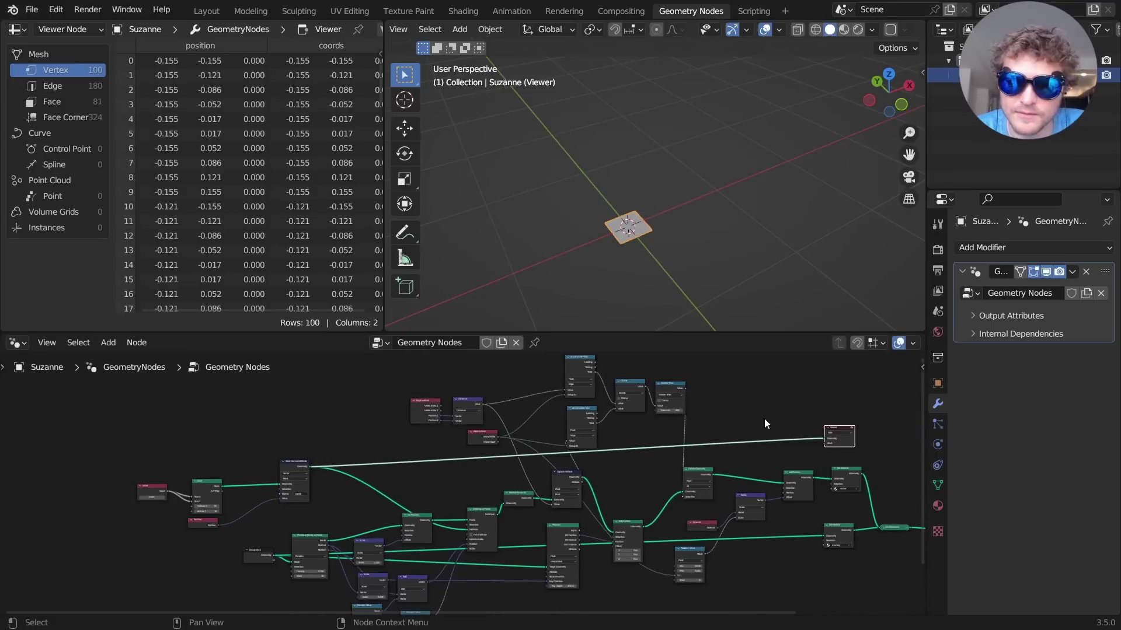
# Delete the Viewer node above the final Set Material node.
pyautogui.moveTo(830, 436); pyautogui.dragTo(466, 450, button='middle')
pyautogui.scroll(7, 486, 425)
pyautogui.press('x')
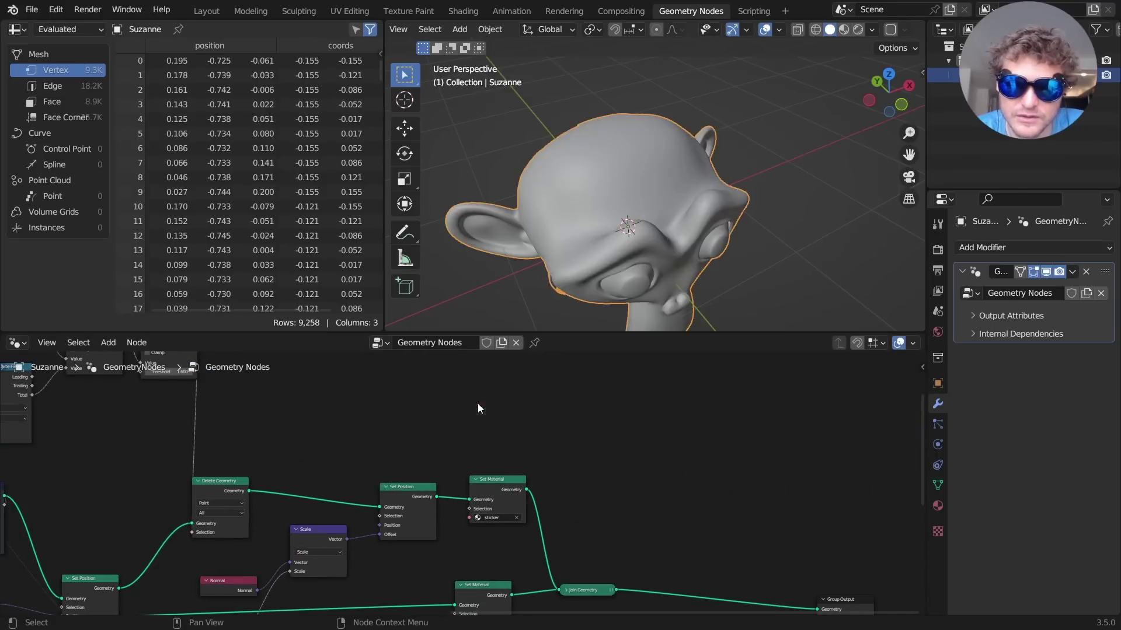
# Preview the Position values on the Store Named Attribute geometry with a new Viewer node.
pyautogui.moveTo(163, 454); pyautogui.dragTo(657, 451, button='middle')
pyautogui.moveTo(206, 466); pyautogui.dragTo(576, 419, button='middle')
pyautogui.moveTo(199, 434); pyautogui.dragTo(222, 437, button='middle')
pyautogui.scroll(1, 331, 449)
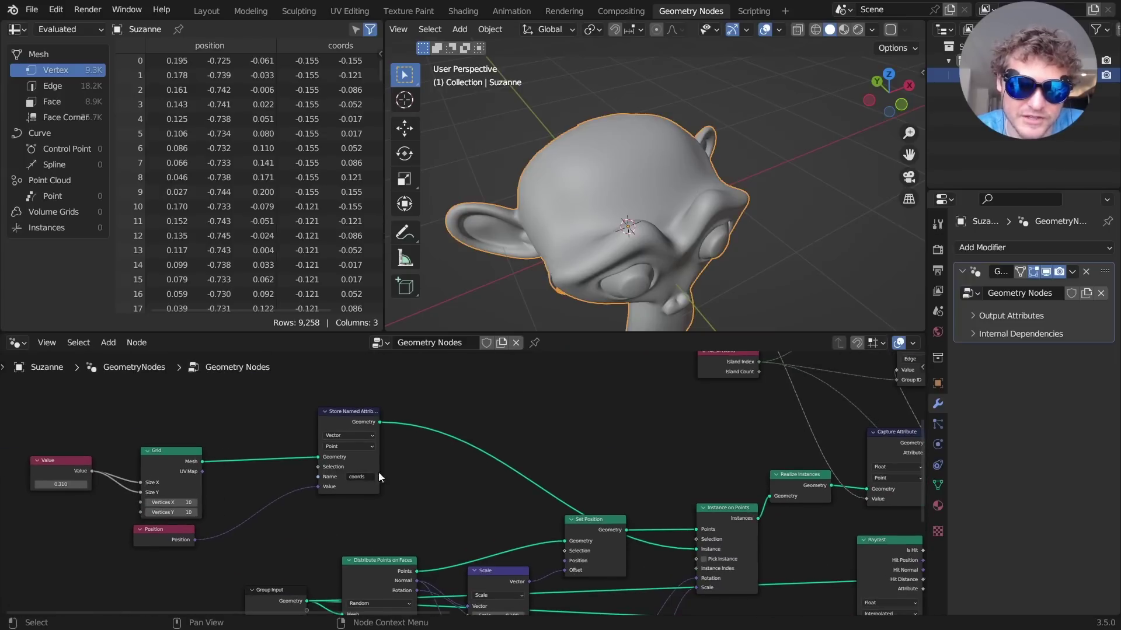
pyautogui.keyDown('ctrl'); pyautogui.keyDown('shift'); pyautogui.click(156, 544); pyautogui.keyUp('shift'); pyautogui.keyUp('ctrl')
pyautogui.press('g')
pyautogui.click(484, 426)
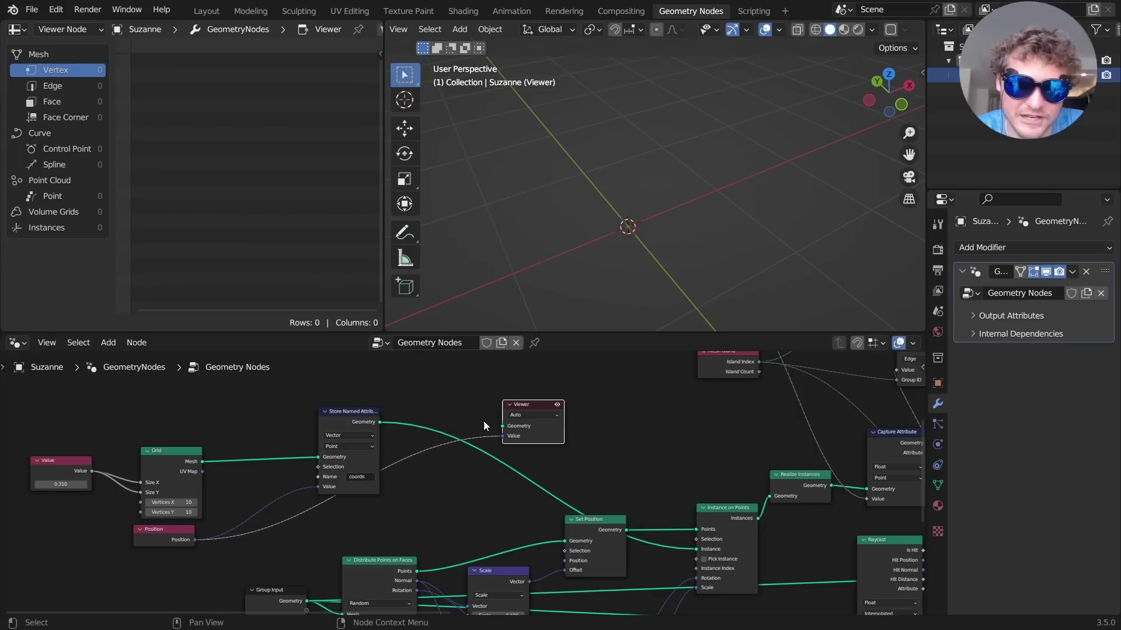
pyautogui.keyDown('ctrl'); pyautogui.keyDown('shift'); pyautogui.click(375, 428); pyautogui.keyUp('shift'); pyautogui.keyUp('ctrl')
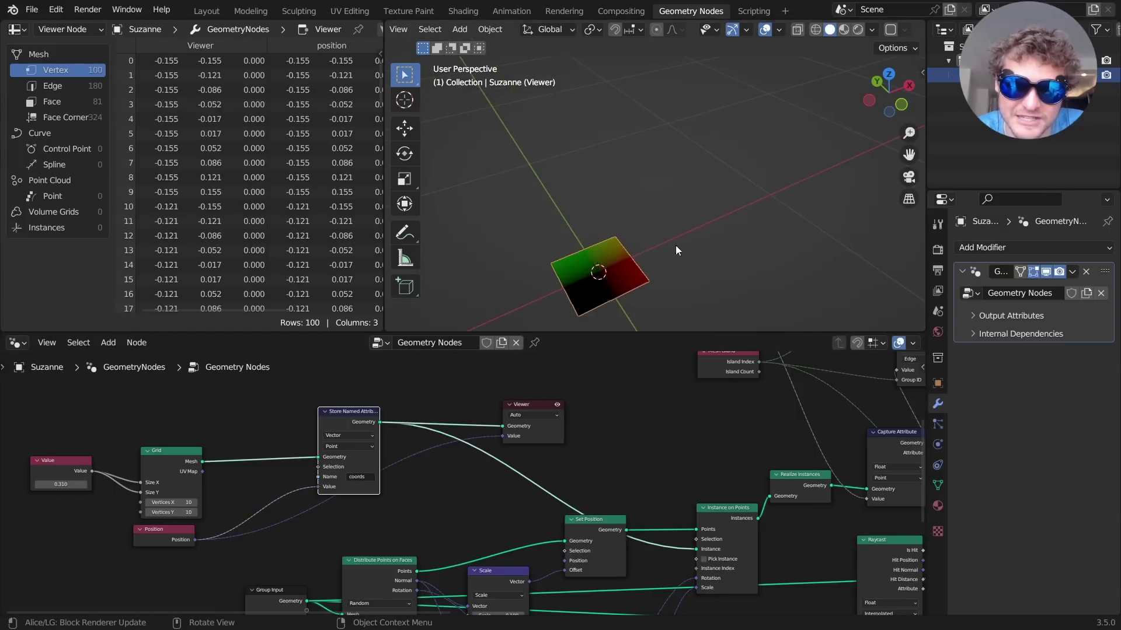
# Move the Viewer beside the sticker Set Material node and feed that node's geometry into it.
pyautogui.scroll(-4, 543, 399)
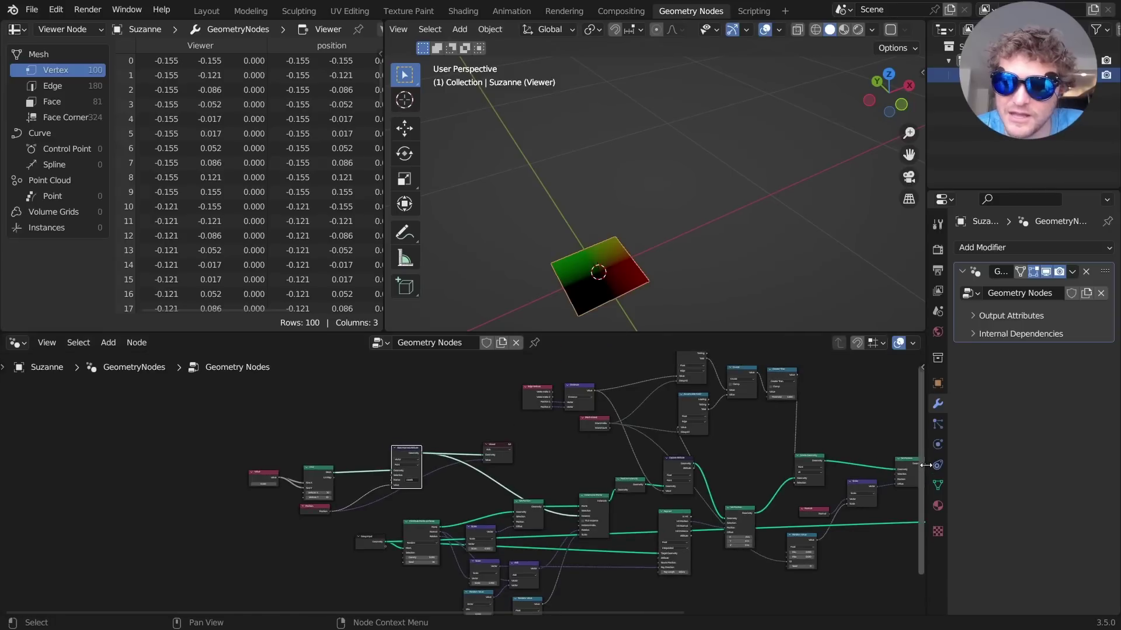
pyautogui.moveTo(725, 437); pyautogui.dragTo(403, 460, button='middle')
pyautogui.moveTo(173, 467); pyautogui.dragTo(689, 469)
pyautogui.scroll(5, 686, 473)
pyautogui.moveTo(712, 478); pyautogui.dragTo(497, 484, button='middle')
pyautogui.scroll(5, 505, 487)
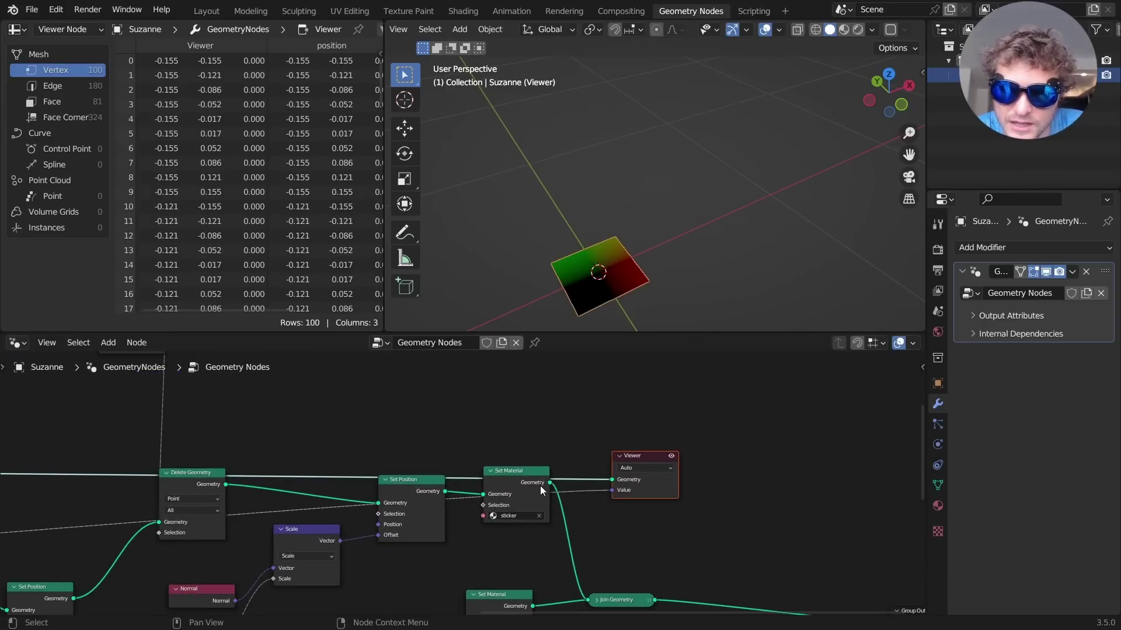
pyautogui.moveTo(549, 482); pyautogui.dragTo(611, 480)
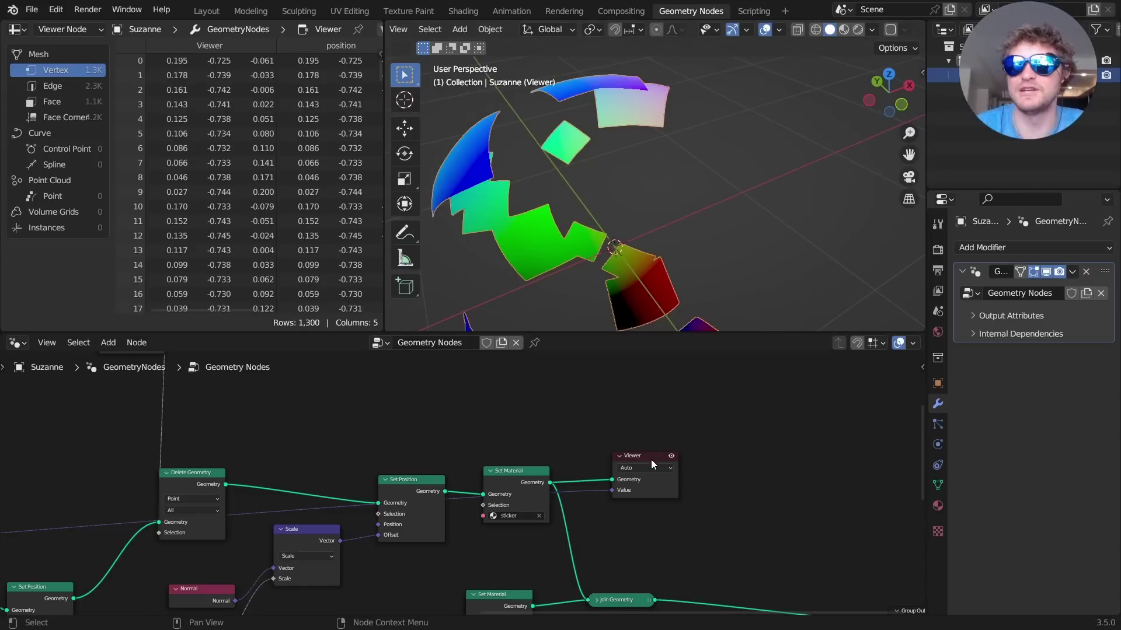
# Delete the Viewer node attached to the sticker Set Material.
pyautogui.press('x')
pyautogui.press('Home')
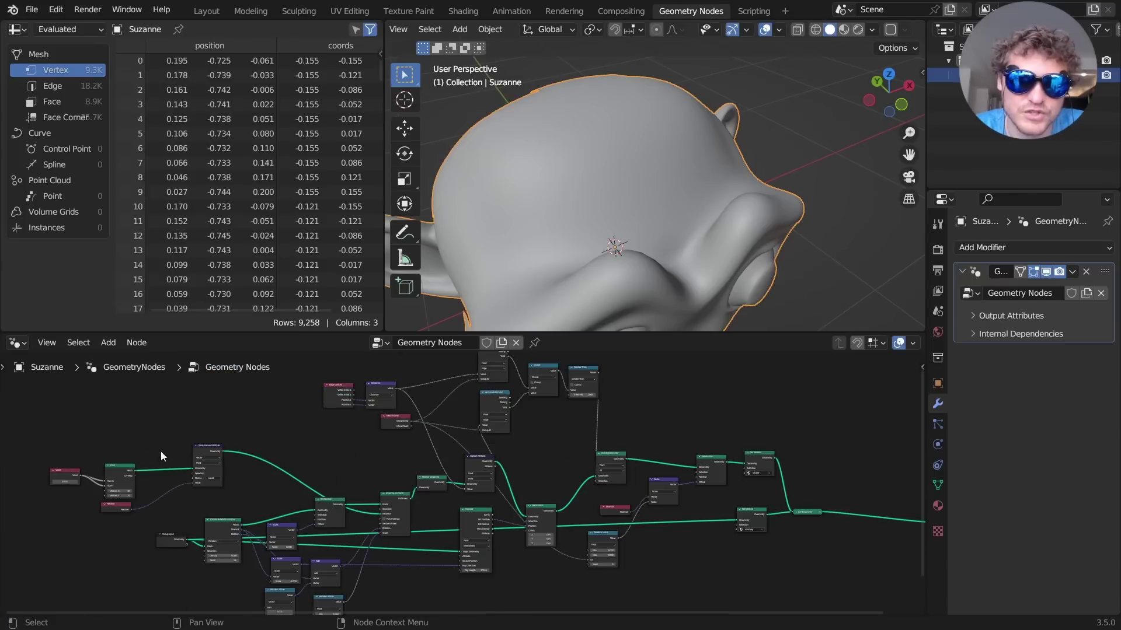
pyautogui.moveTo(194, 456); pyautogui.dragTo(351, 470, button='middle')
pyautogui.scroll(6, 345, 472)
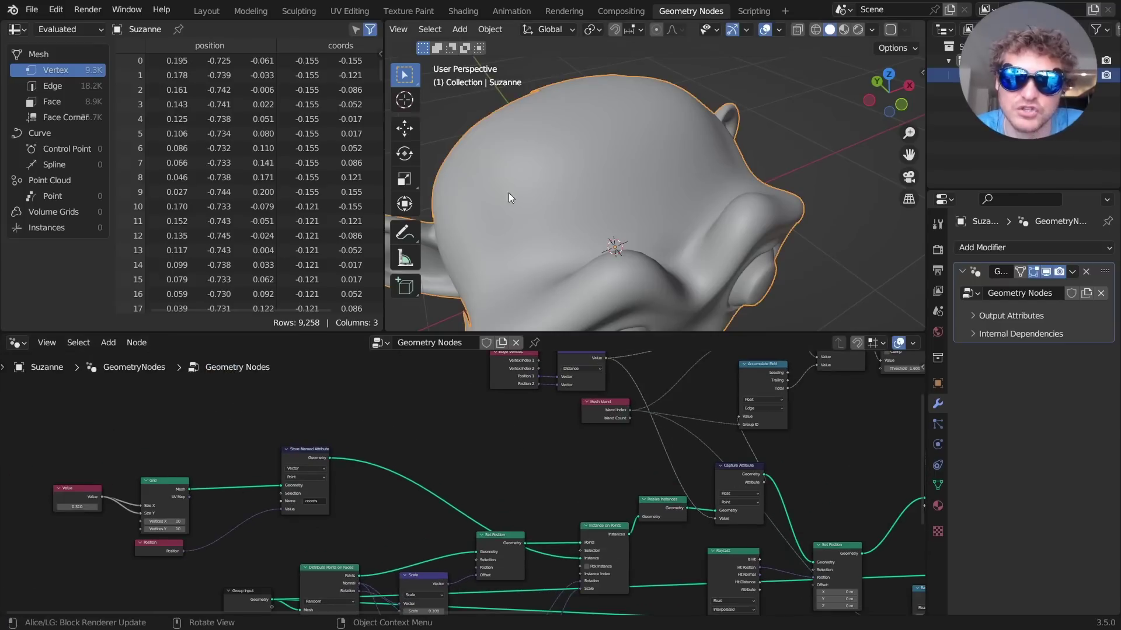
# In the Shading workspace, add an Attribute node named coords to the sticker material and preview its Color output.
pyautogui.click(464, 11)
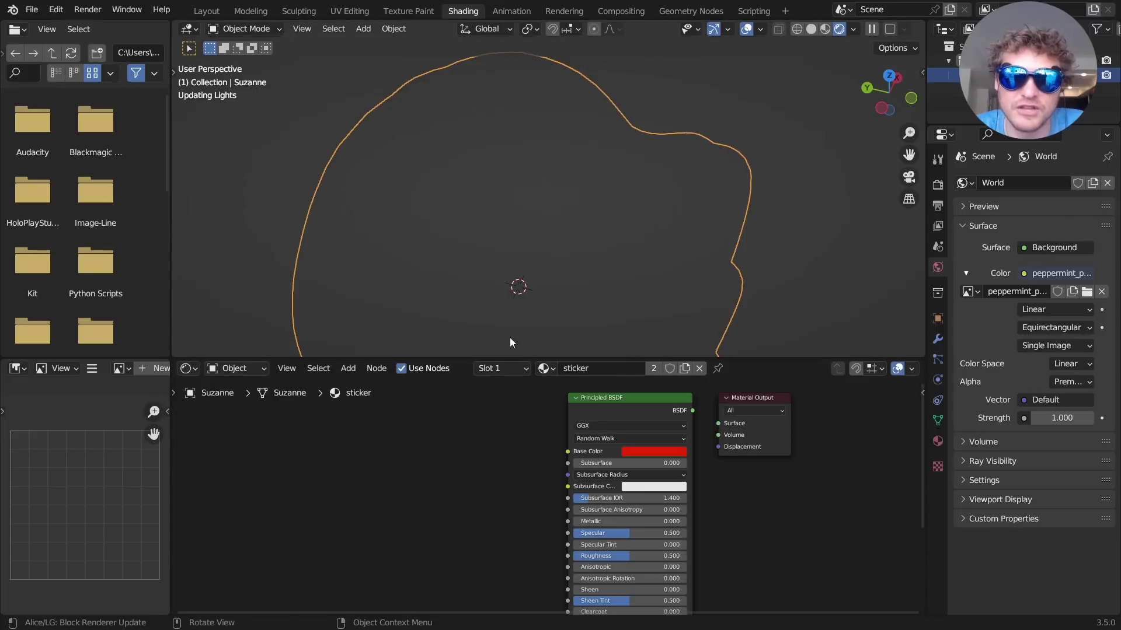
pyautogui.hotkey('shift', 'a')
pyautogui.write('at')
pyautogui.press('Return')
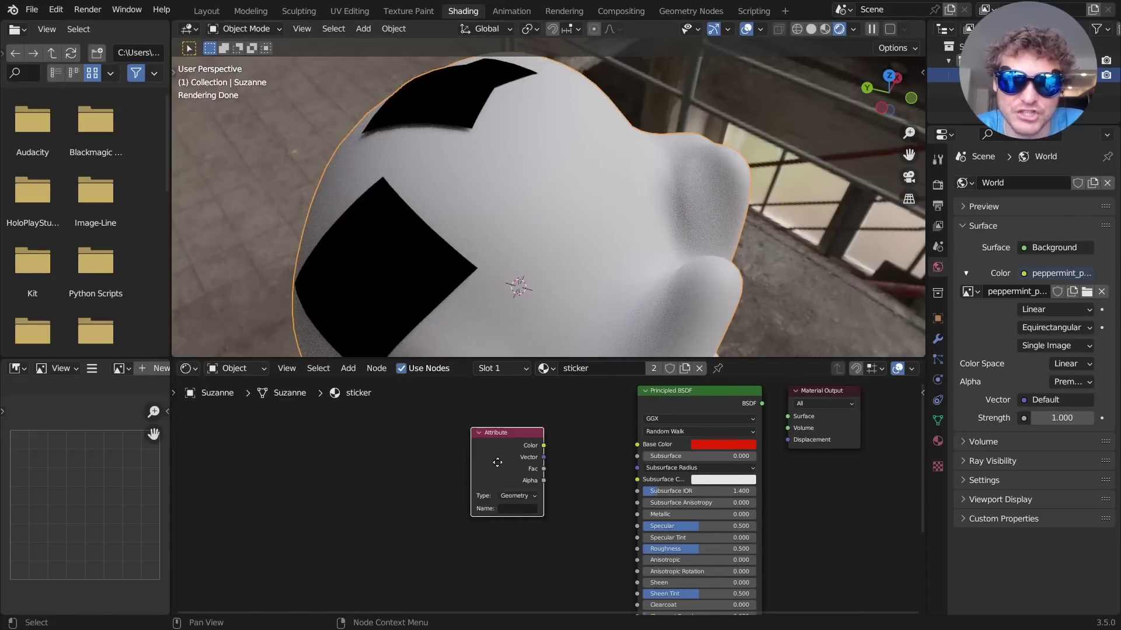
pyautogui.click(426, 489)
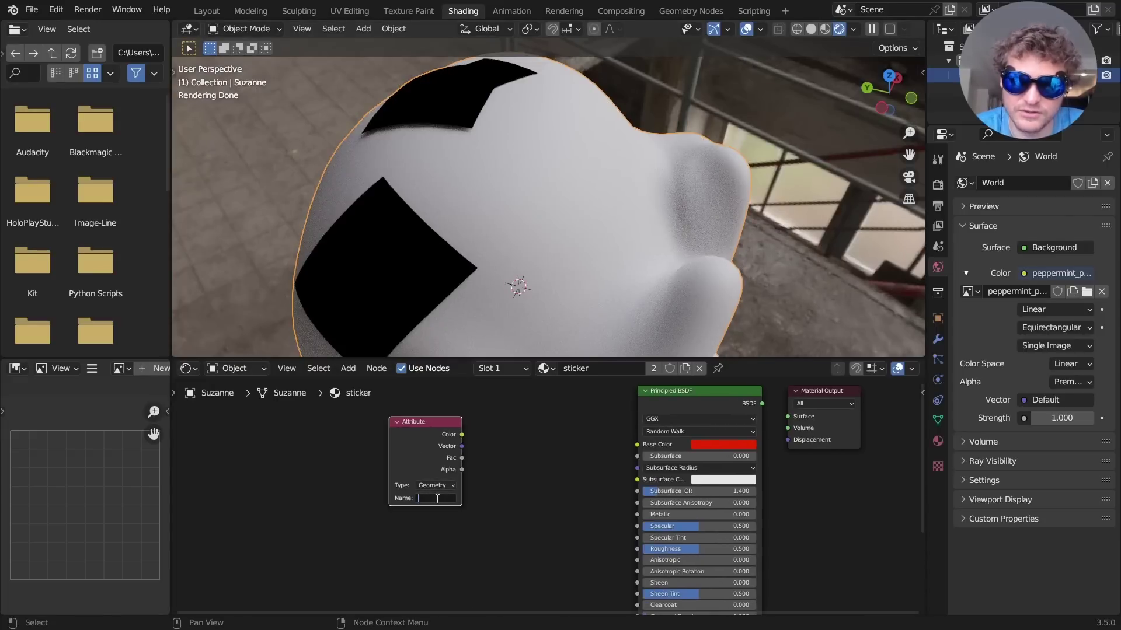
pyautogui.keyDown('ctrl'); pyautogui.keyDown('shift'); pyautogui.click(439, 457); pyautogui.keyUp('shift'); pyautogui.keyUp('ctrl')
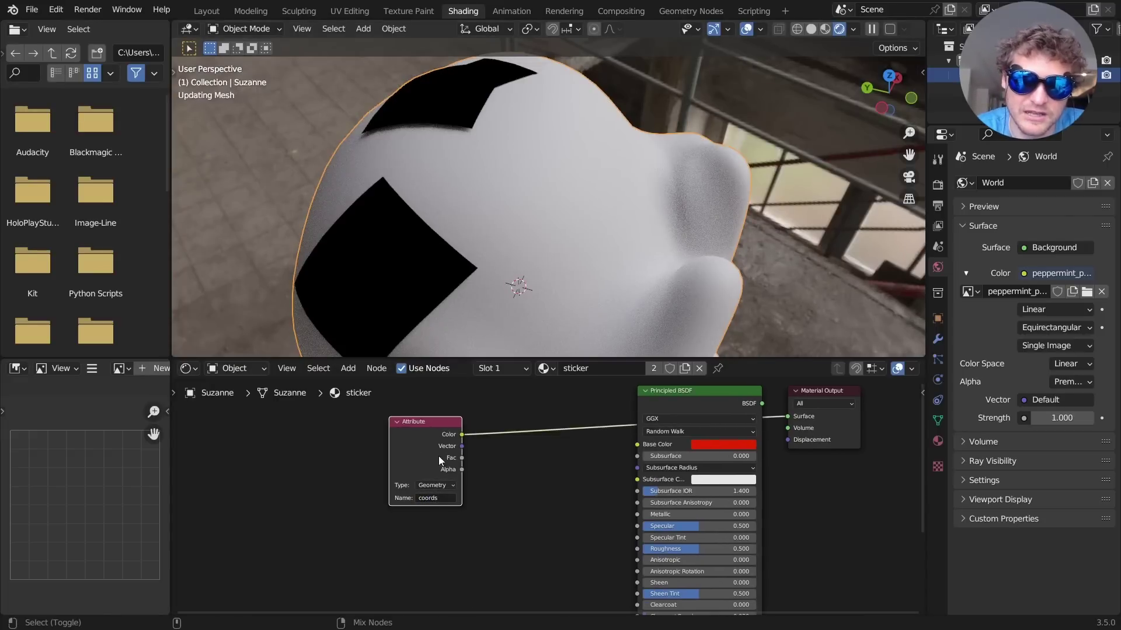
pyautogui.moveTo(458, 208)
pyautogui.mouseDown(button='middle')
pyautogui.moveTo(573, 164)
pyautogui.moveTo(597, 143)
pyautogui.moveTo(464, 212)
pyautogui.mouseUp(button='middle')
# Insert an Image Texture node on the link after the Attribute node.
pyautogui.hotkey('shift', 'a')
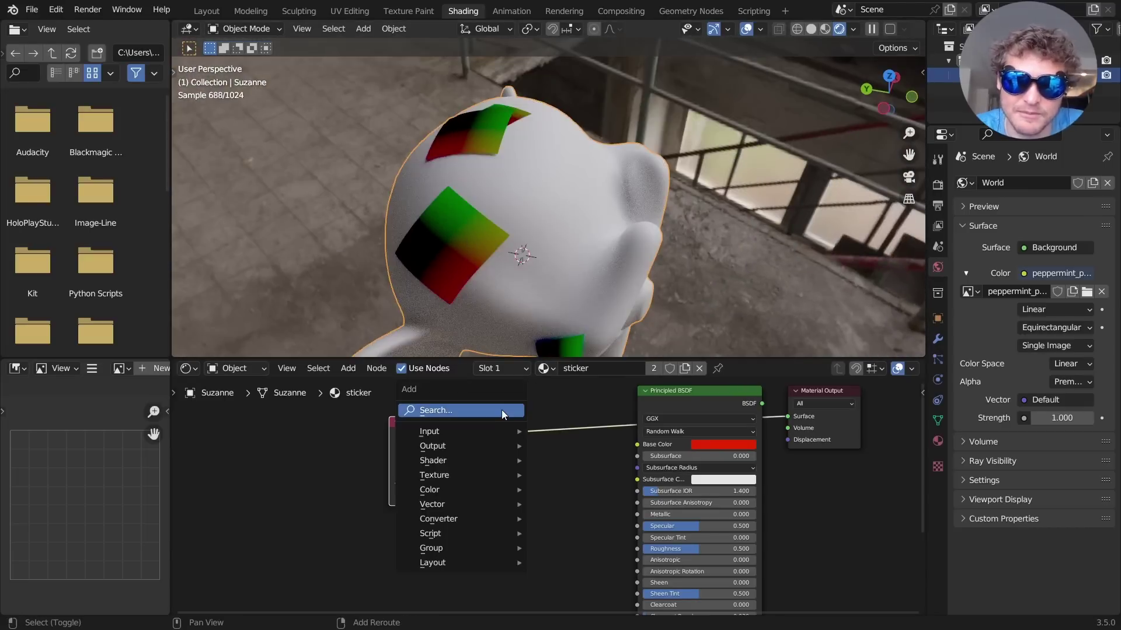
pyautogui.write('im')
pyautogui.press('Return')
pyautogui.click(616, 427)
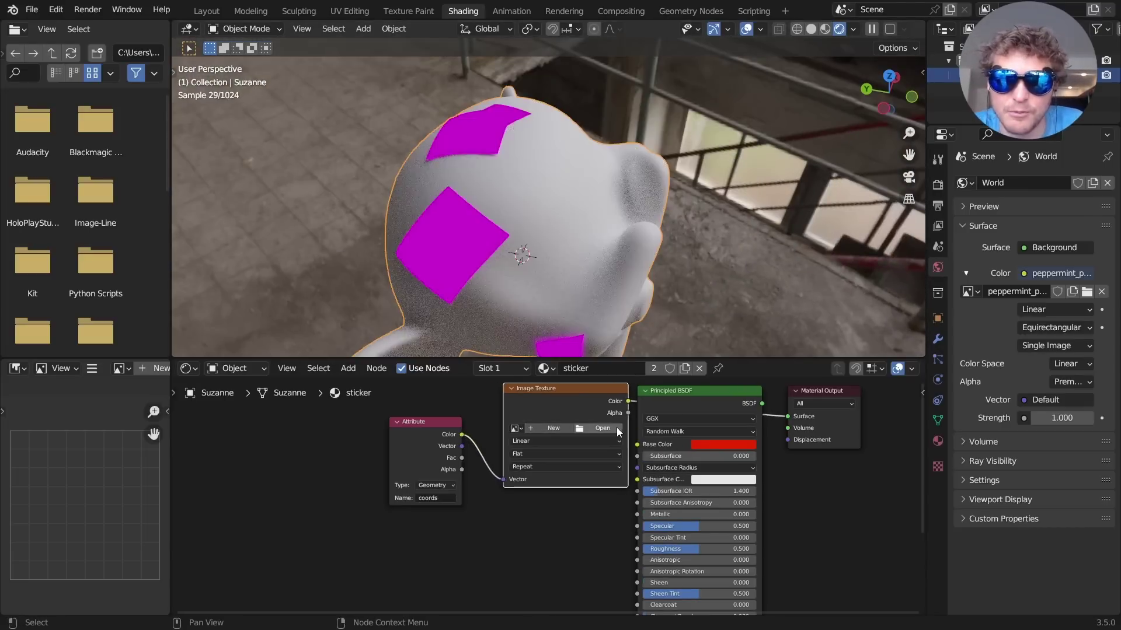
# Load the oops-sticker PNG from the Desktop into the Image Texture node.
pyautogui.click(618, 427)
pyautogui.click(222, 278)
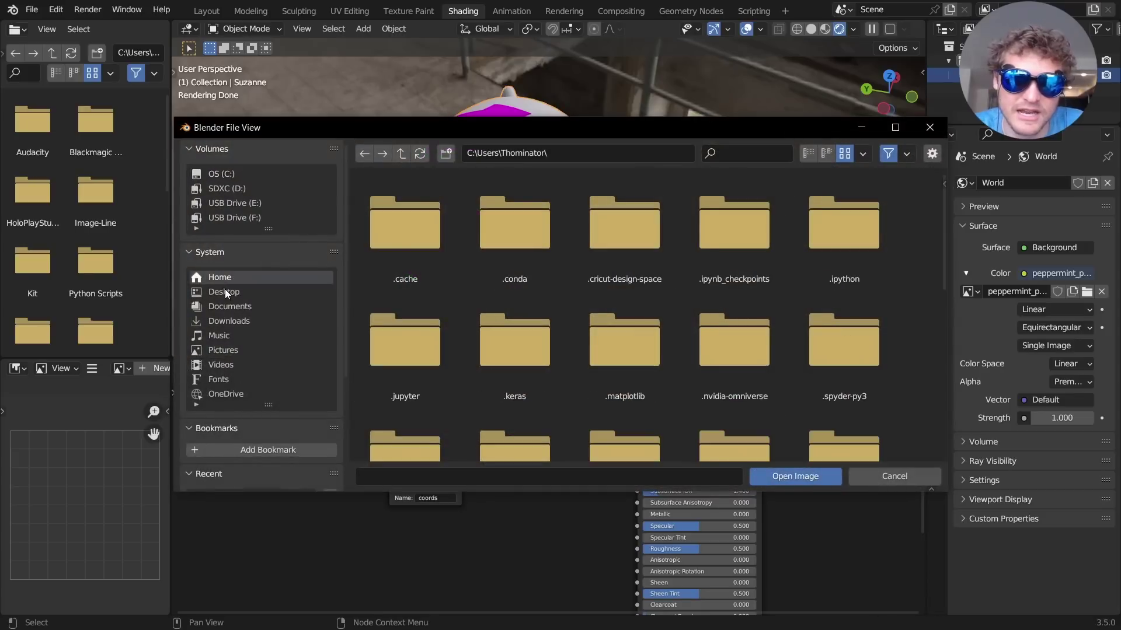
pyautogui.click(225, 290)
pyautogui.moveTo(941, 218); pyautogui.dragTo(943, 389)
pyautogui.click(371, 293)
pyautogui.doubleClick(371, 293)
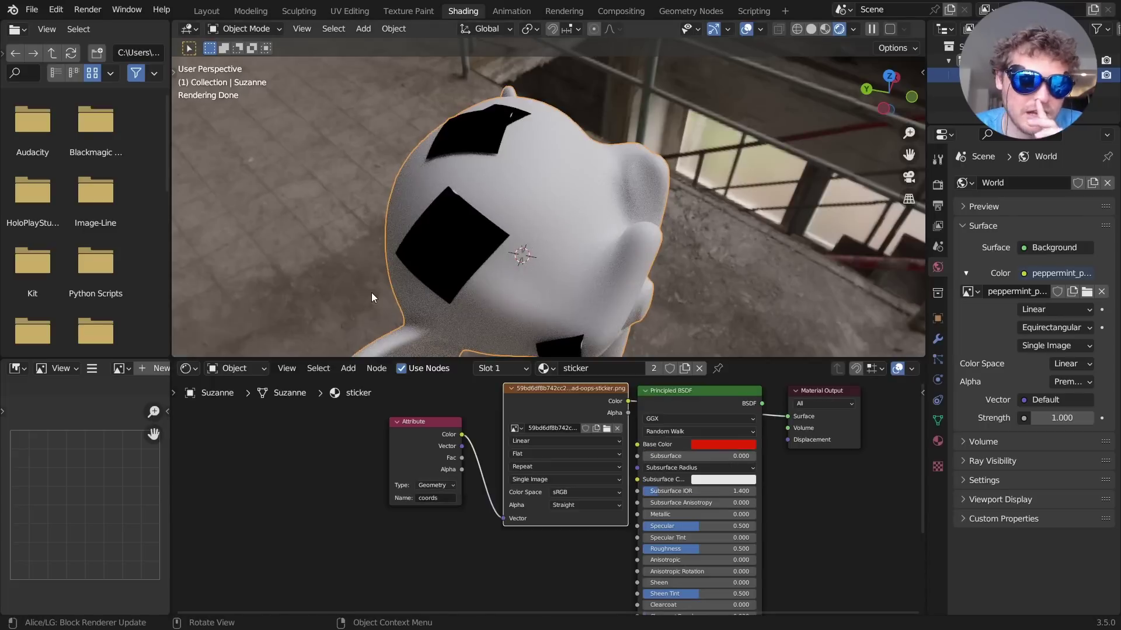
# Move the Attribute and Image Texture nodes away from the Principled BSDF and spread the two apart.
pyautogui.moveTo(366, 503); pyautogui.dragTo(519, 443)
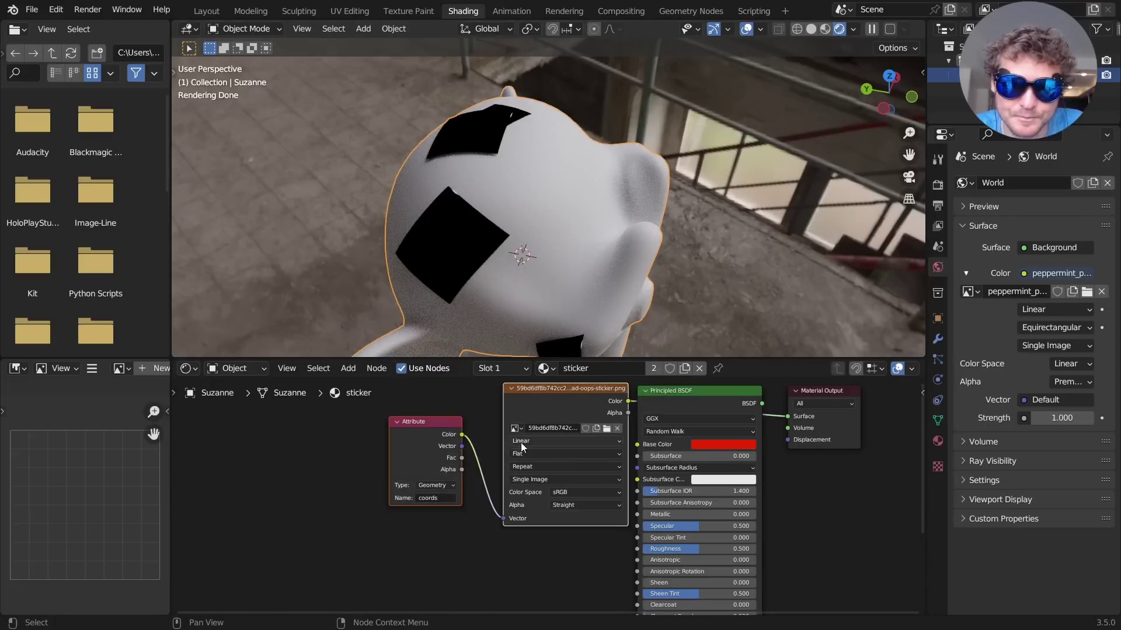
pyautogui.press('g')
pyautogui.click(426, 458)
pyautogui.moveTo(496, 217); pyautogui.dragTo(513, 203, button='middle')
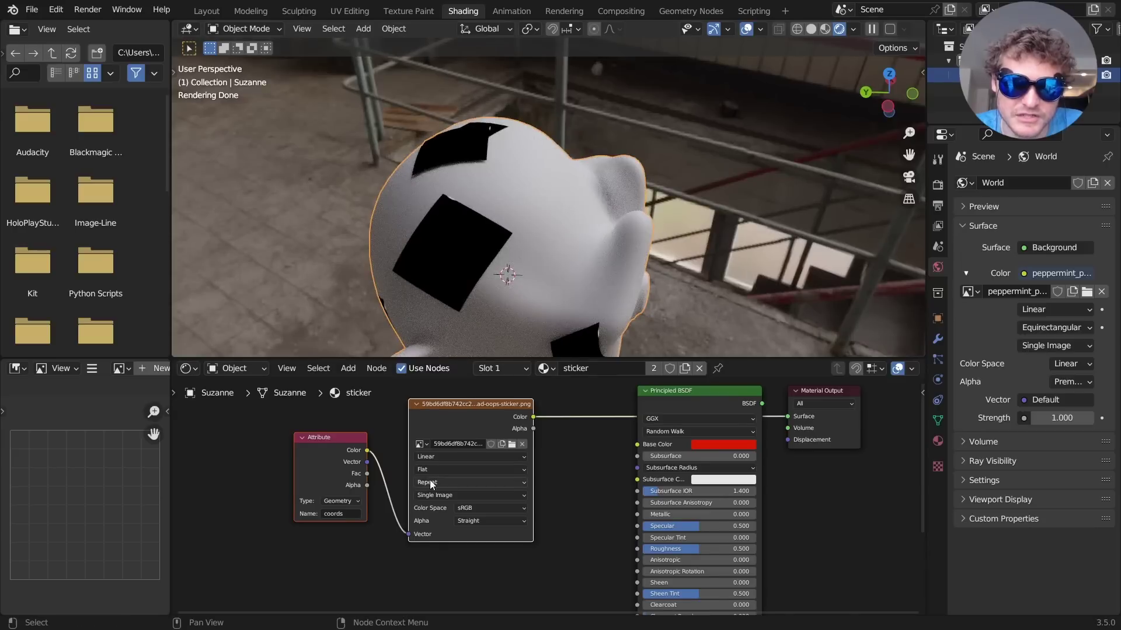
pyautogui.moveTo(430, 482); pyautogui.dragTo(631, 469, button='middle')
pyautogui.press('g')
pyautogui.moveTo(386, 547); pyautogui.dragTo(367, 450)
# Insert a Vector Math Add node between the Attribute and Image Texture nodes and set its X and Y to 0.5.
pyautogui.hotkey('shift', 'a')
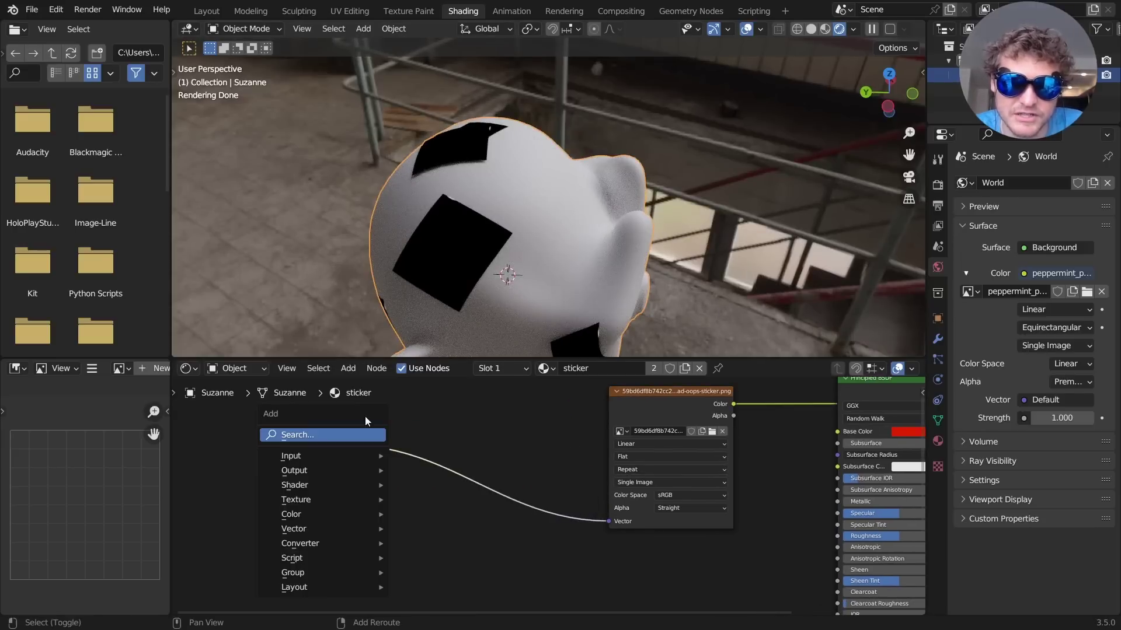
pyautogui.click(320, 436)
pyautogui.write('vec')
pyautogui.press('Return')
pyautogui.click(338, 438)
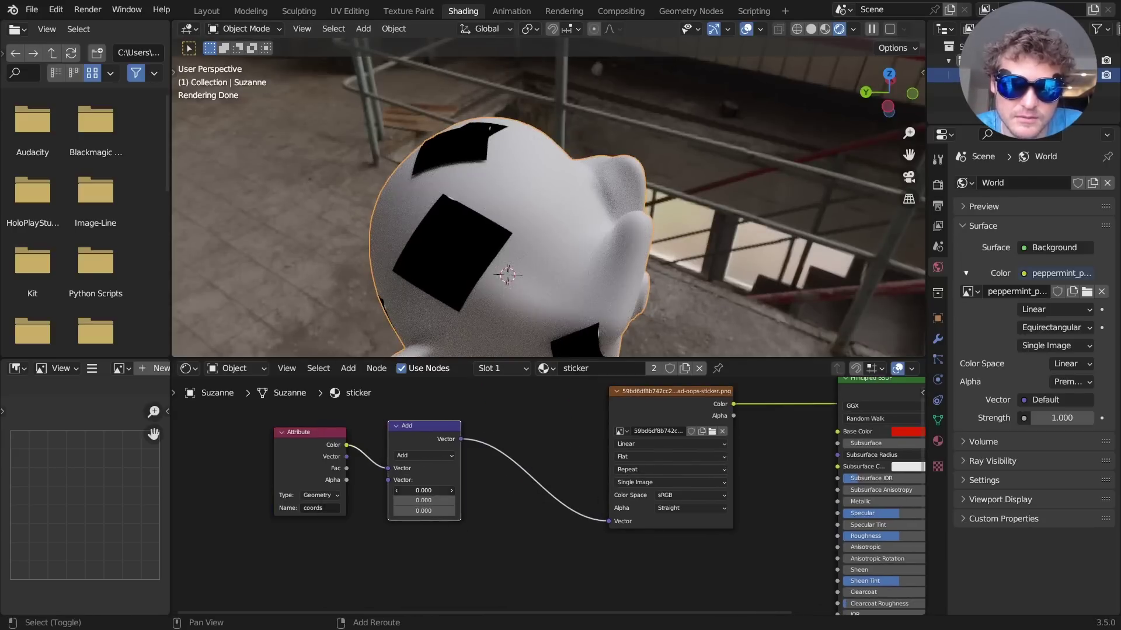
pyautogui.moveTo(424, 491); pyautogui.dragTo(413, 493)
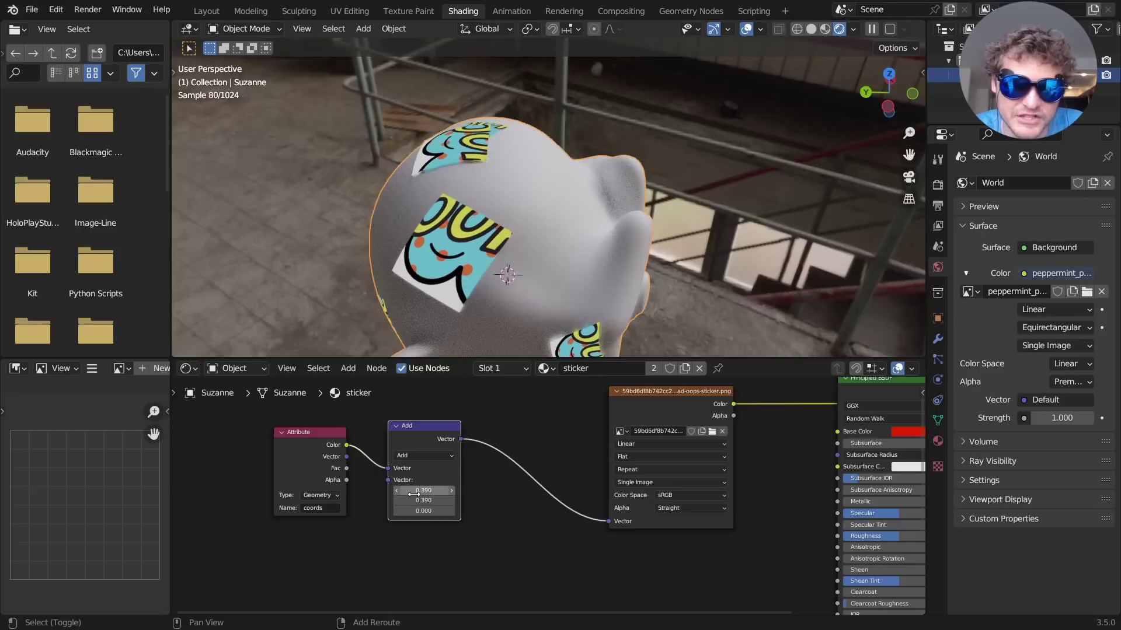
pyautogui.write('.5')
pyautogui.press('Return')
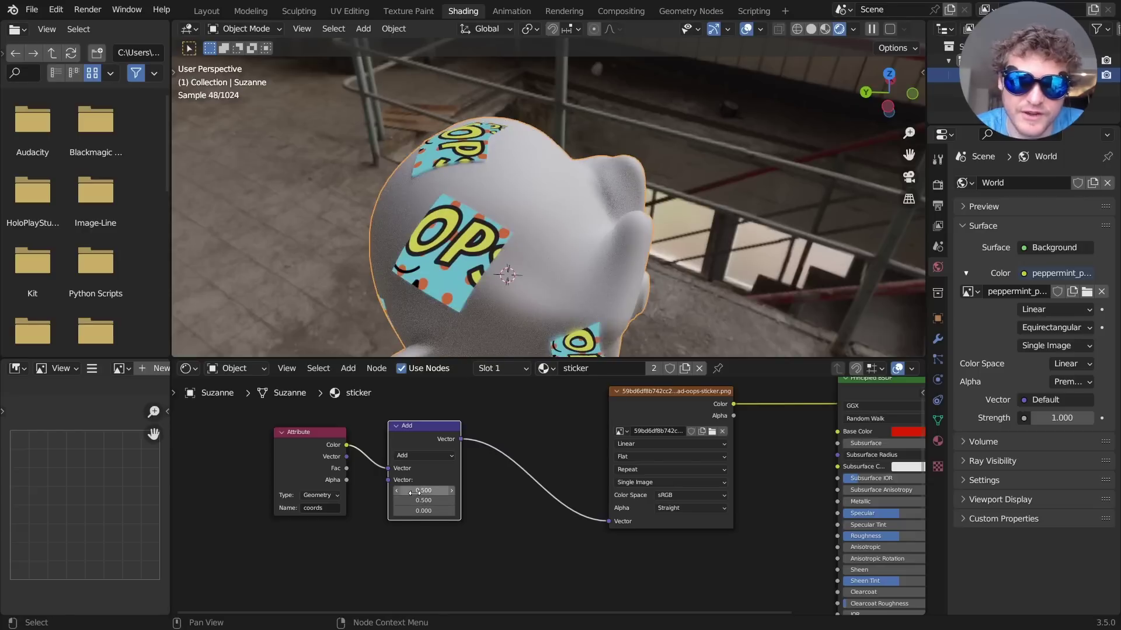
# Insert a duplicate of the Add node before it, switch it to Scale and set the scale to about 3.84.
pyautogui.moveTo(315, 466); pyautogui.dragTo(199, 474)
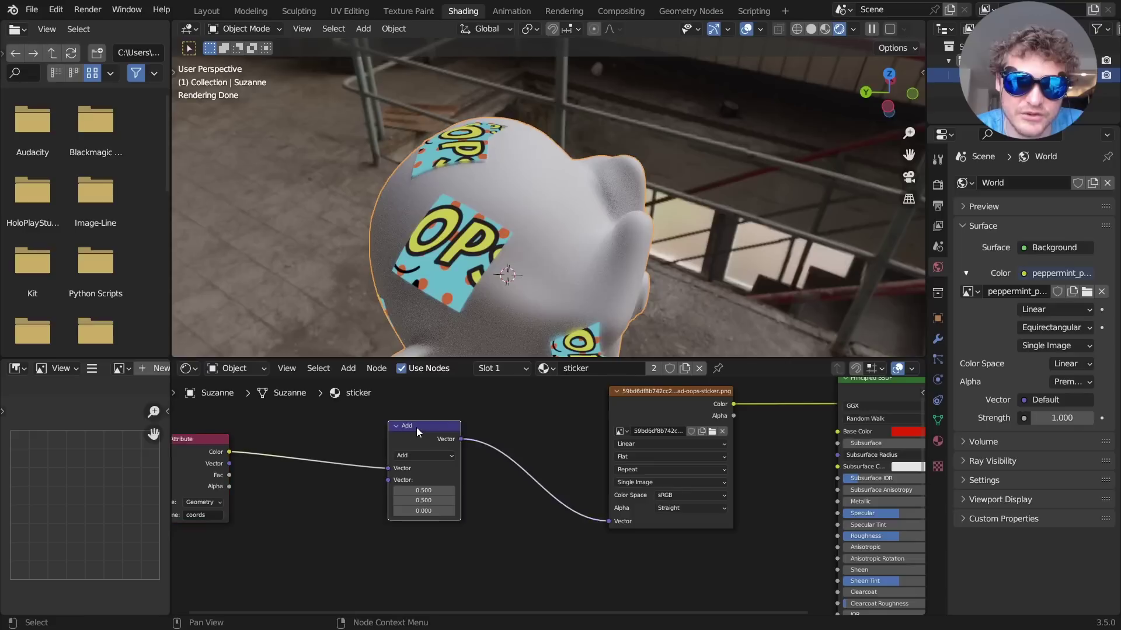
pyautogui.hotkey('shift', 'd')
pyautogui.click(282, 440)
pyautogui.click(292, 466)
pyautogui.click(296, 298)
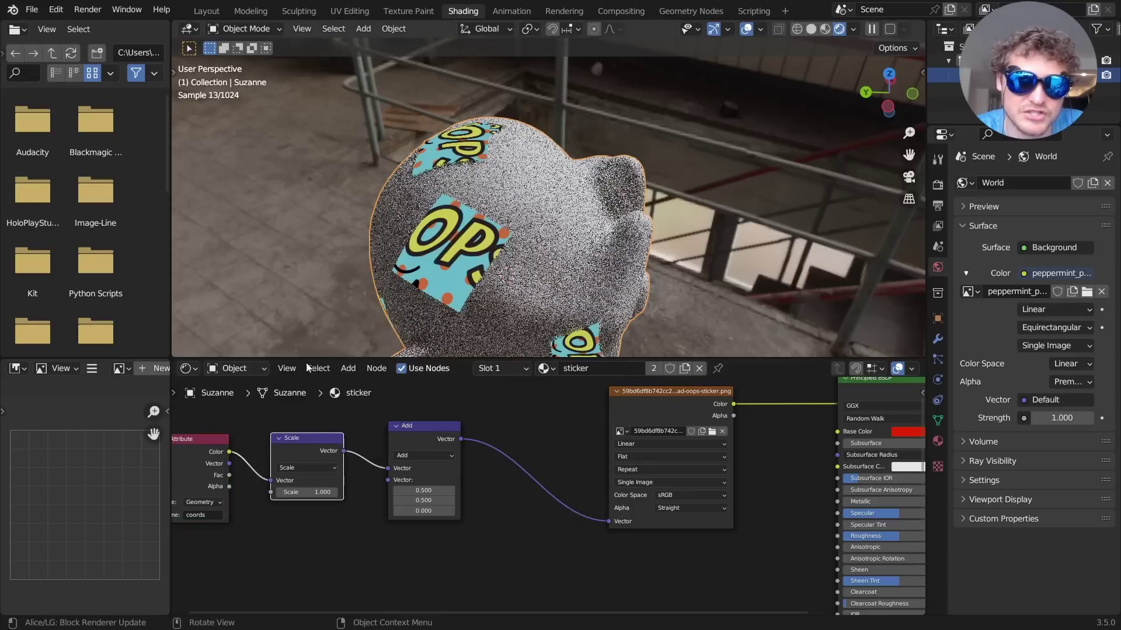
pyautogui.keyDown('shift'); pyautogui.moveTo(305, 492); pyautogui.dragTo(394, 492); pyautogui.keyUp('shift')
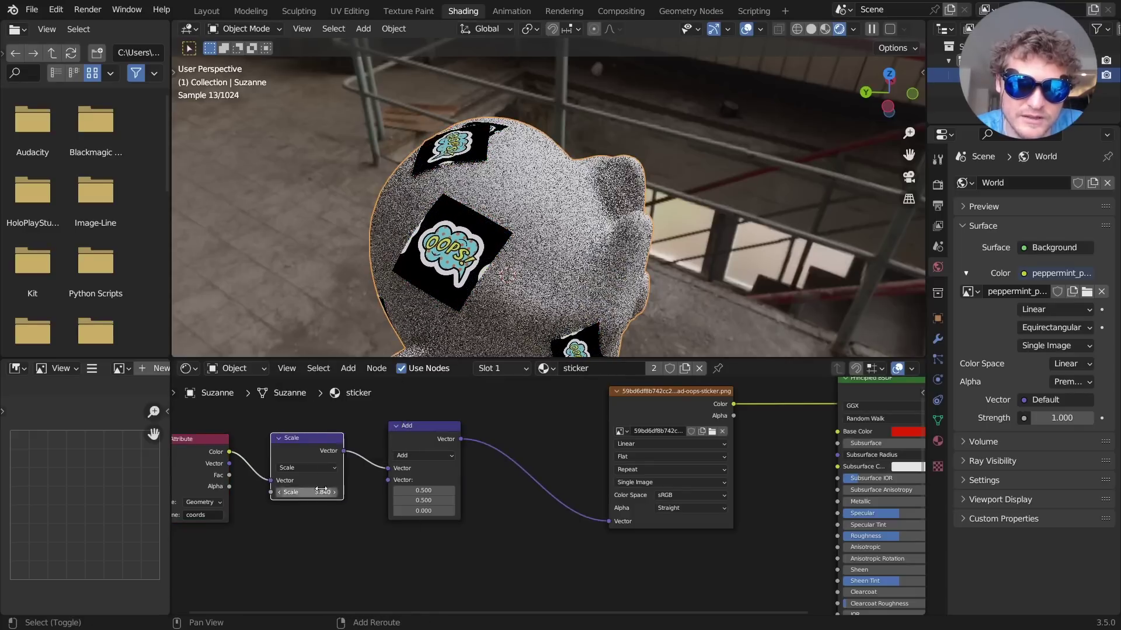
# Set the Image Texture's extension mode to Clip and check the stickers on the head.
pyautogui.click(633, 469)
pyautogui.click(639, 506)
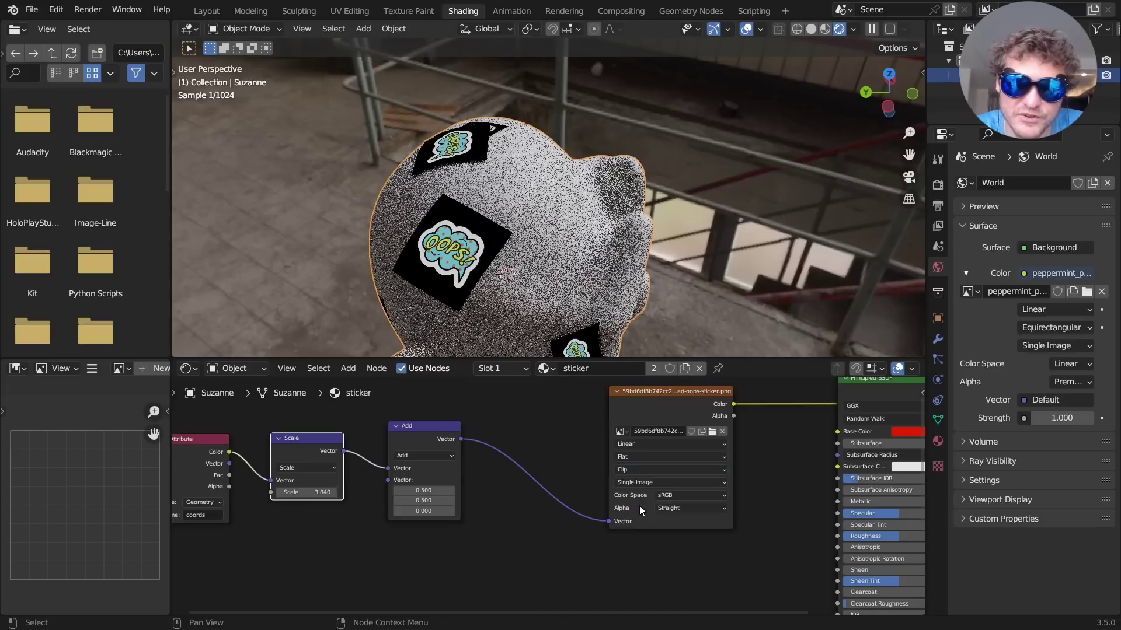
pyautogui.moveTo(485, 225); pyautogui.dragTo(557, 139, button='middle')
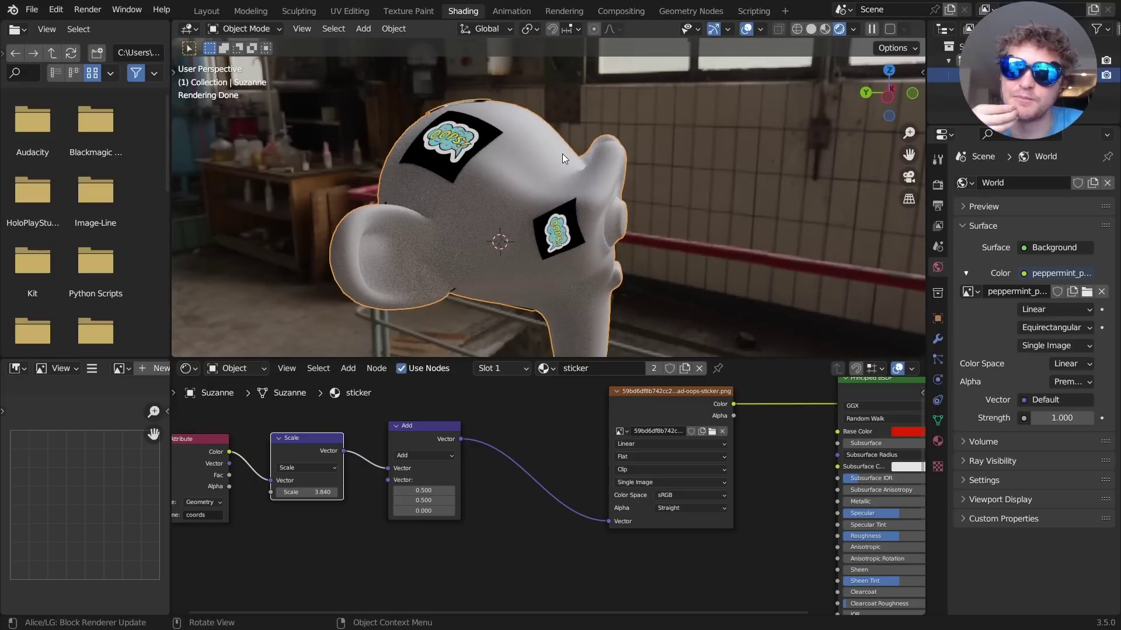
# Connect the Image Texture's Color to the Principled BSDF's Base Color and its Alpha to the Alpha input.
pyautogui.moveTo(724, 474); pyautogui.dragTo(528, 471, button='middle')
pyautogui.moveTo(545, 404); pyautogui.dragTo(650, 430)
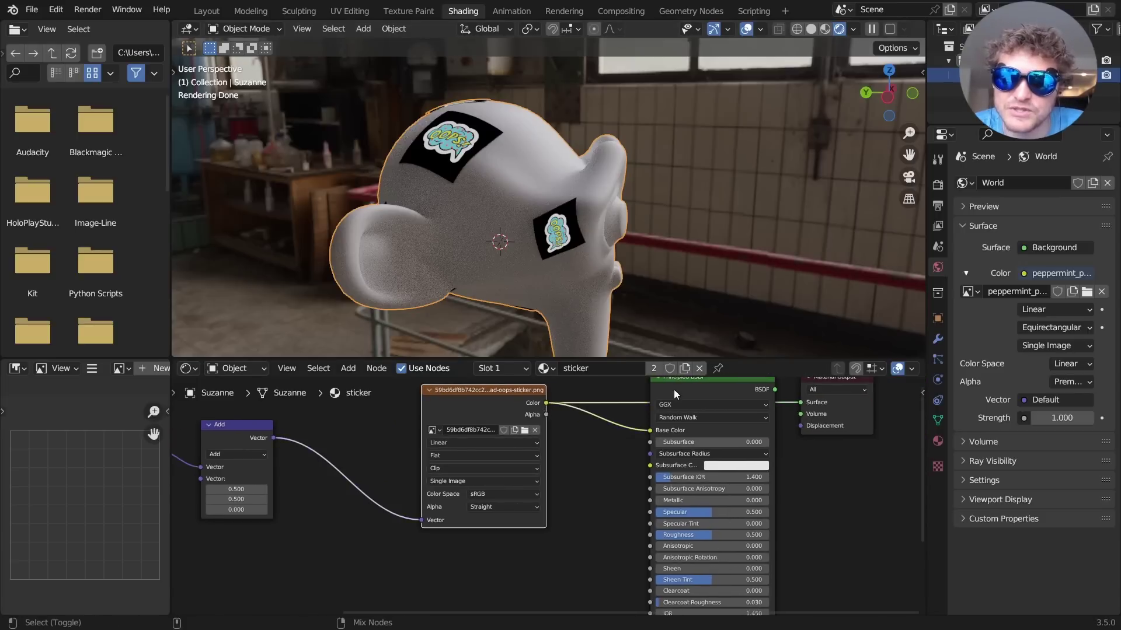
pyautogui.moveTo(543, 462); pyautogui.dragTo(559, 436, button='middle')
pyautogui.moveTo(562, 388); pyautogui.dragTo(666, 533)
pyautogui.moveTo(525, 193); pyautogui.dragTo(414, 202, button='middle')
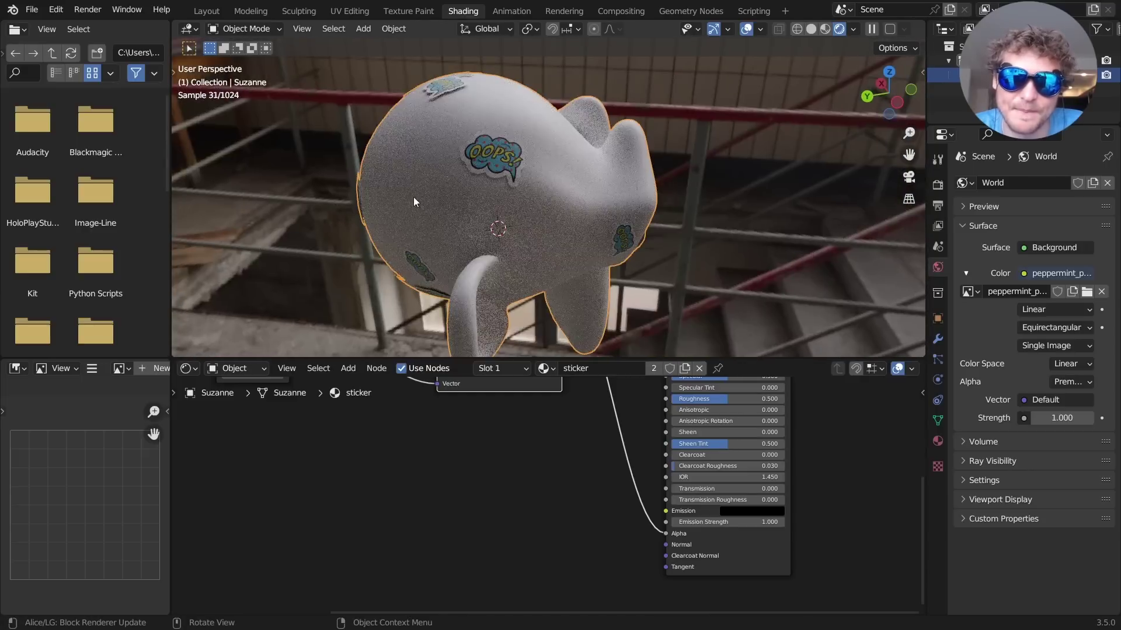
# Return to the Geometry Nodes workspace and show its viewport in Rendered shading.
pyautogui.click(714, 12)
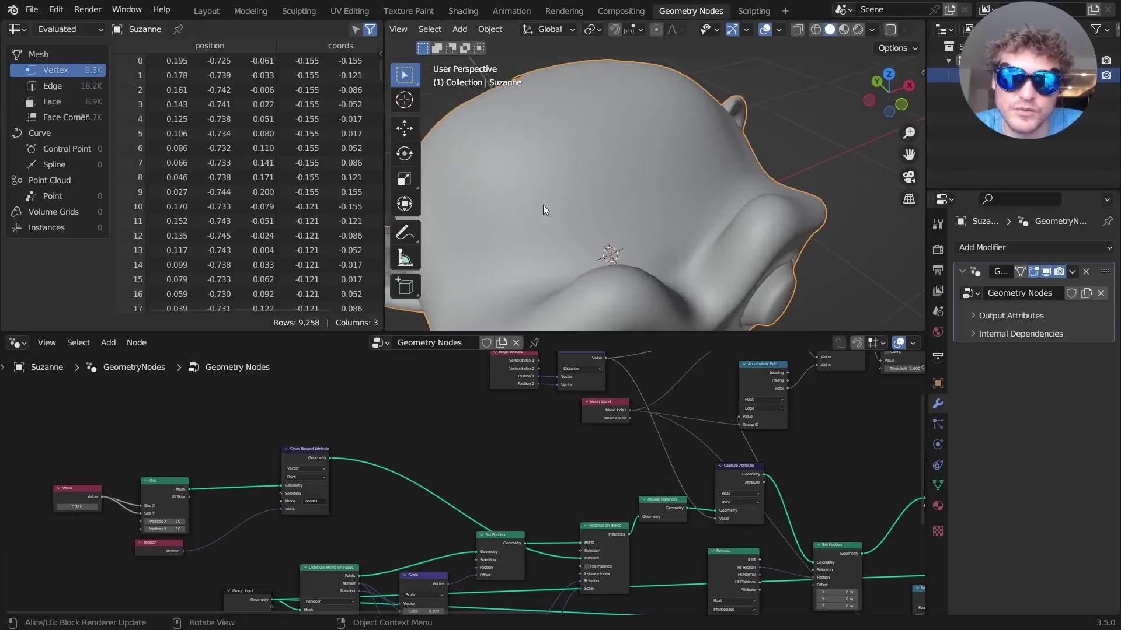
pyautogui.click(858, 33)
pyautogui.moveTo(712, 180); pyautogui.dragTo(683, 181, button='middle')
# Raise the Density of Distribute Points on Faces to about 103.7.
pyautogui.moveTo(373, 455); pyautogui.dragTo(547, 355, button='middle')
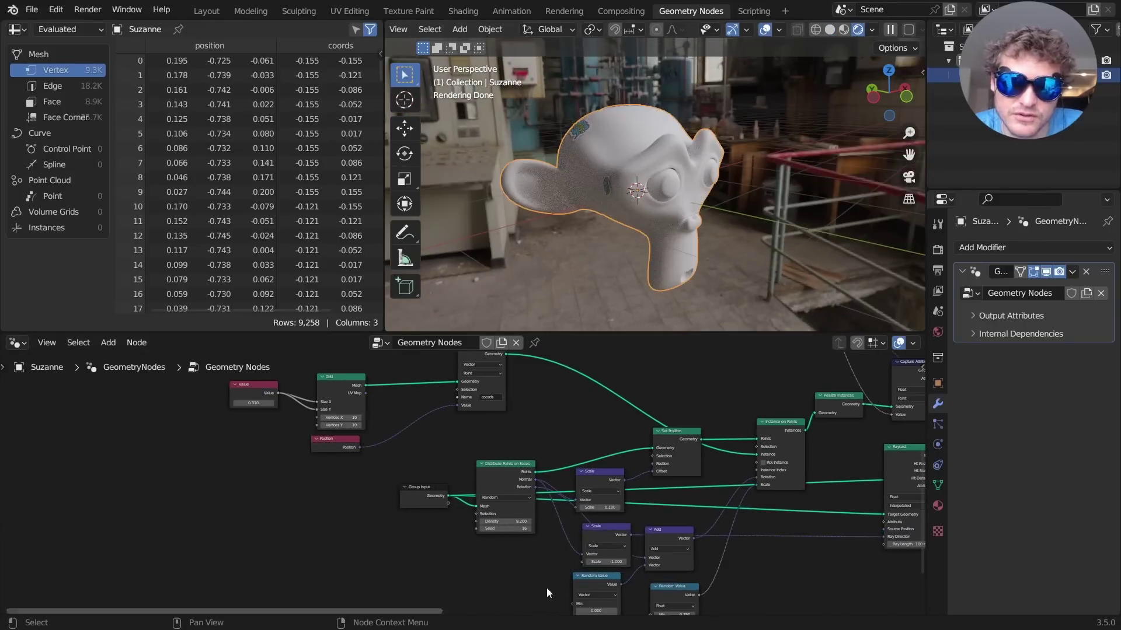
pyautogui.scroll(4, 545, 560)
pyautogui.moveTo(517, 536); pyautogui.dragTo(607, 535)
pyautogui.scroll(3, 703, 178)
pyautogui.moveTo(708, 226); pyautogui.dragTo(611, 289, button='middle')
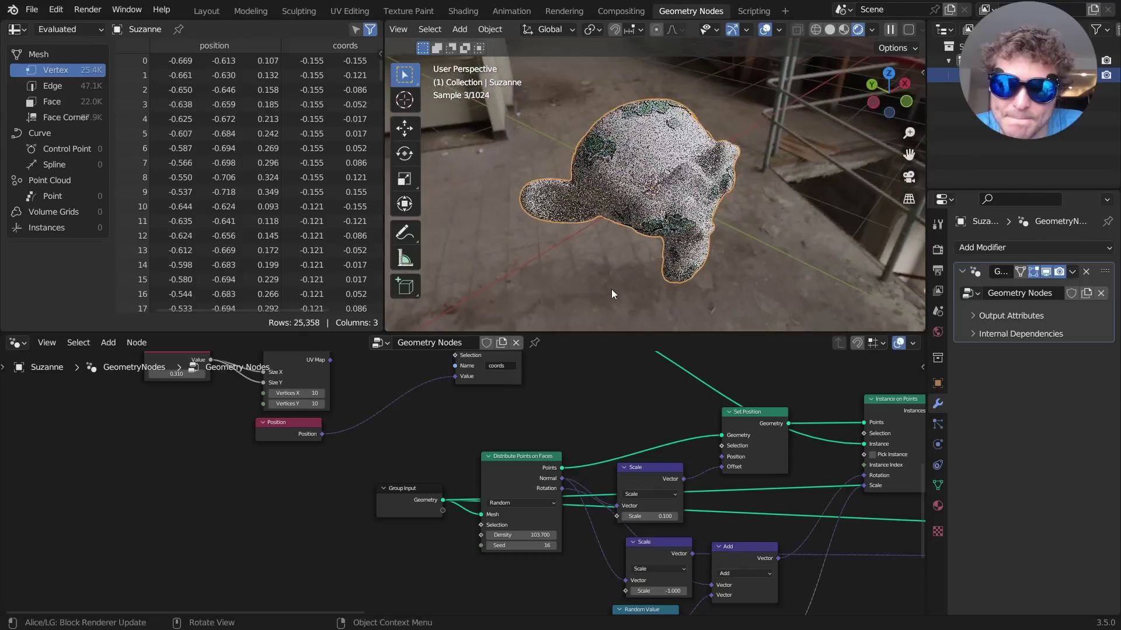
# Try successive seeds on Distribute Points on Faces, settling on 22, and inspect the sticker layout.
pyautogui.click(552, 546)
pyautogui.click(552, 546)
pyautogui.click(552, 546)
pyautogui.moveTo(618, 176); pyautogui.dragTo(641, 151, button='middle')
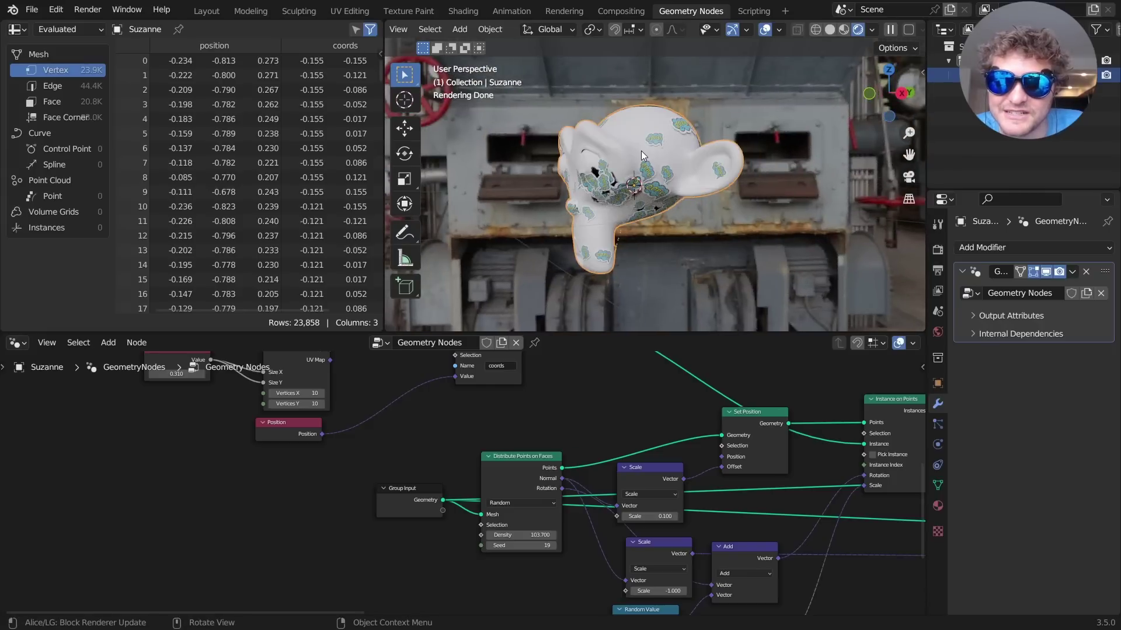
pyautogui.click(552, 547)
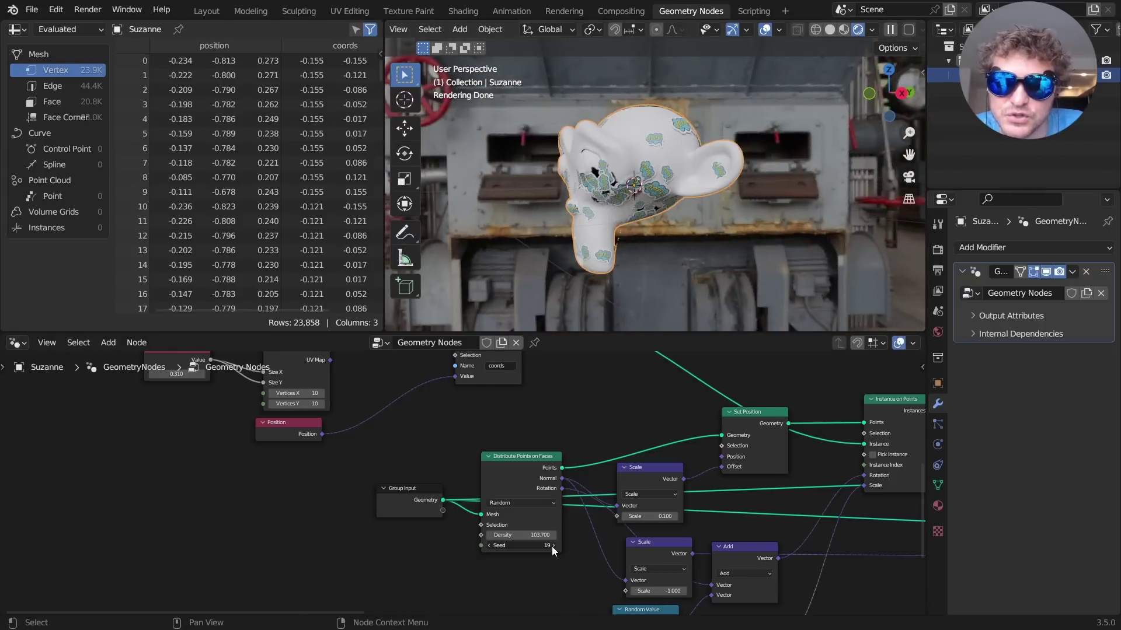
pyautogui.click(552, 546)
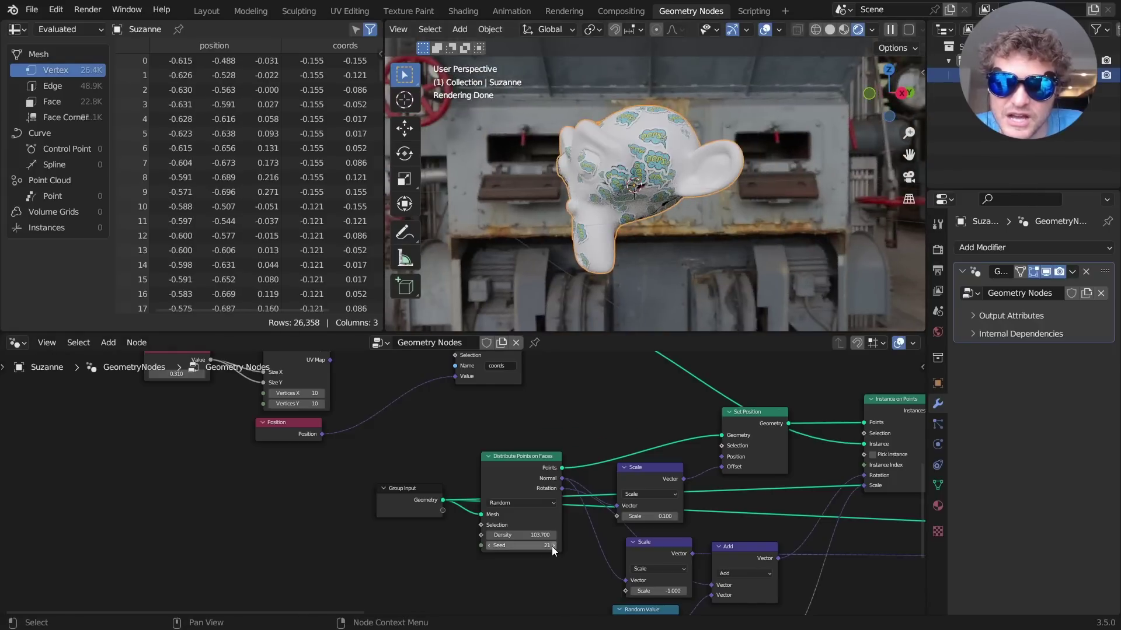
pyautogui.click(551, 546)
pyautogui.moveTo(671, 234); pyautogui.dragTo(670, 181, button='middle')
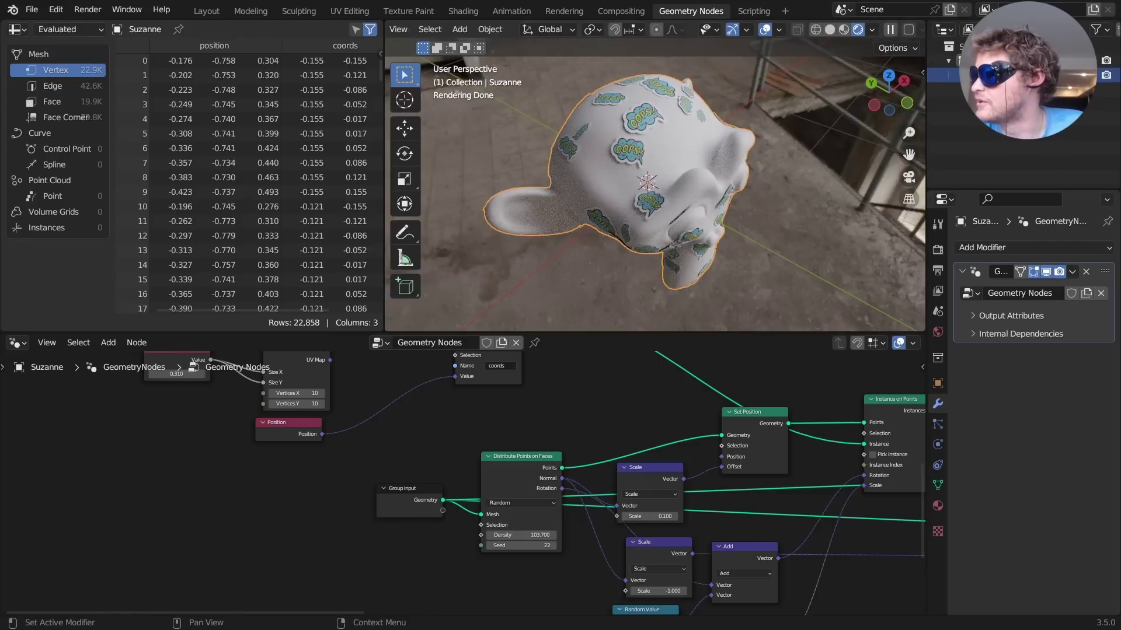